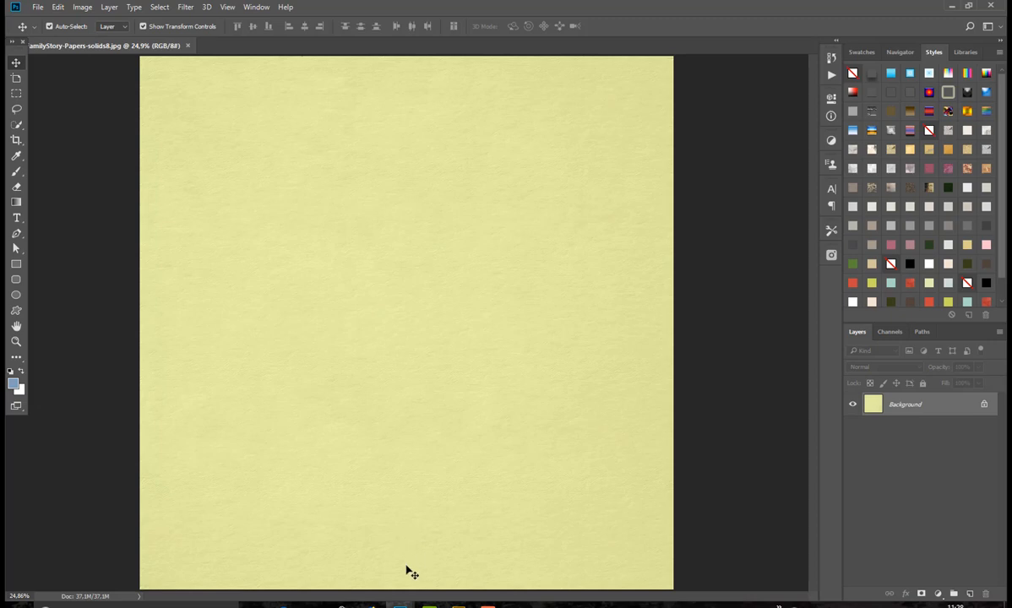
# Step: Switch to Bridge and open nbk-FamilyStory-artsy-layers1.psd from the nbk-FamilyStory-artsy-layers folder in its own floating Photoshop window
pyautogui.click(457, 605)
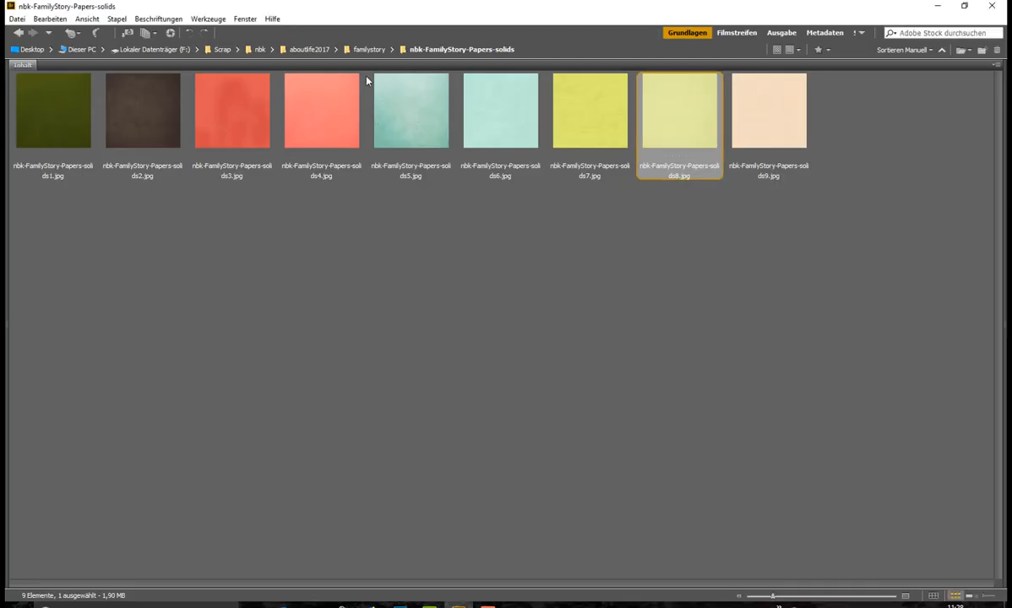
pyautogui.click(368, 49)
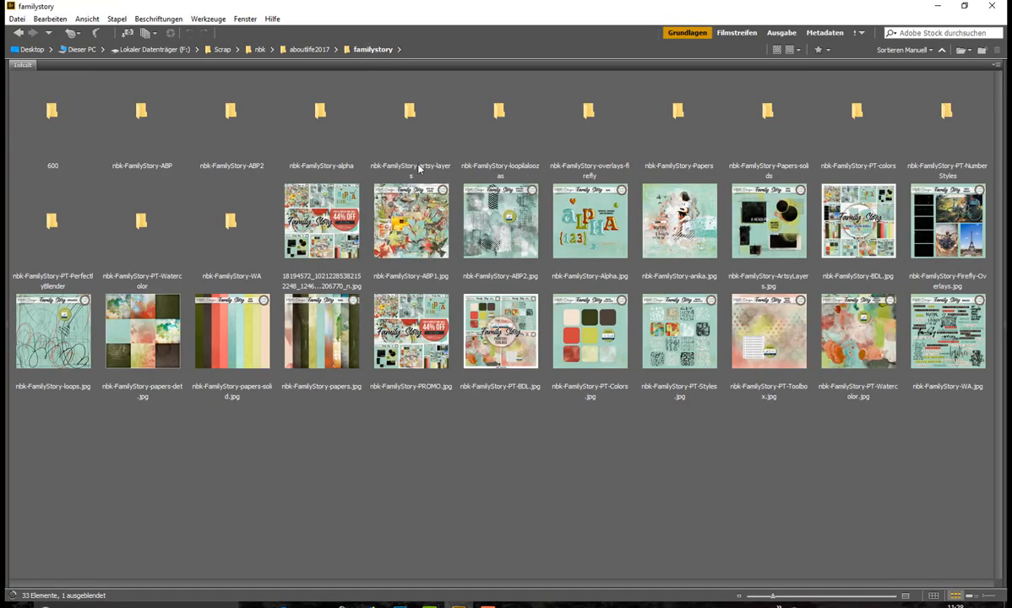
pyautogui.doubleClick(408, 150)
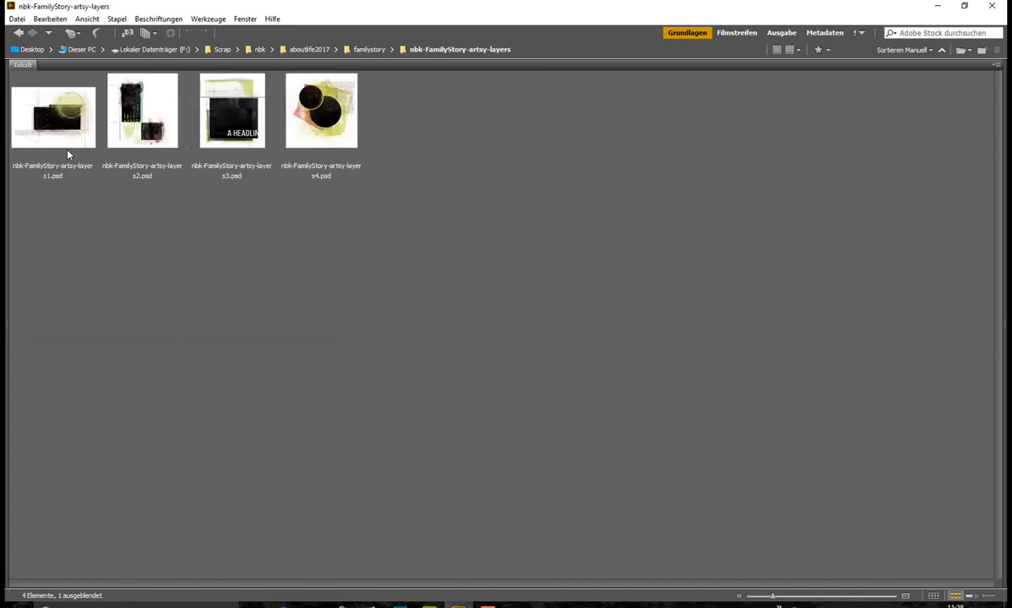
pyautogui.click(369, 51)
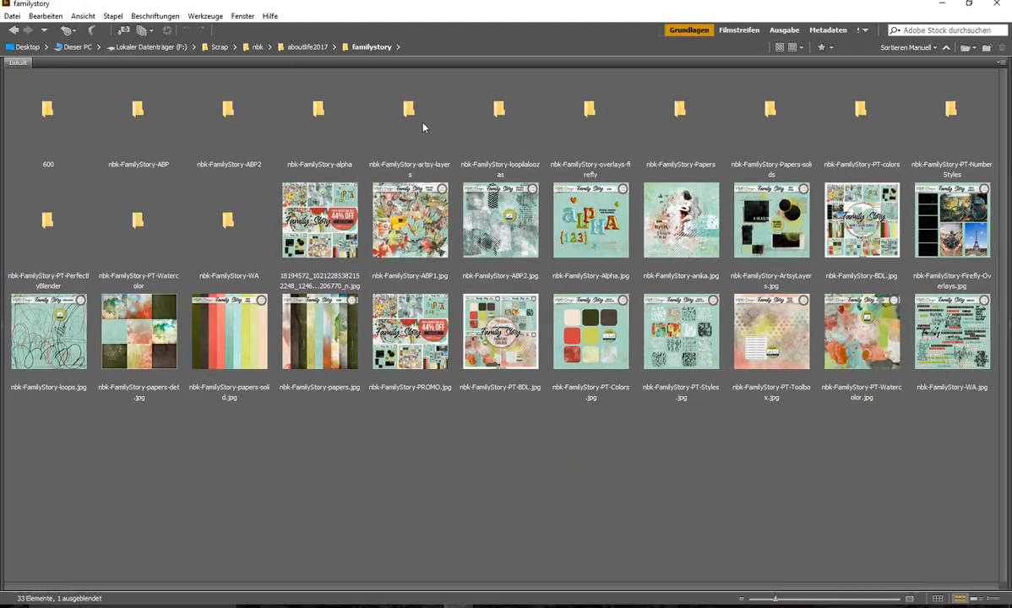
pyautogui.doubleClick(422, 114)
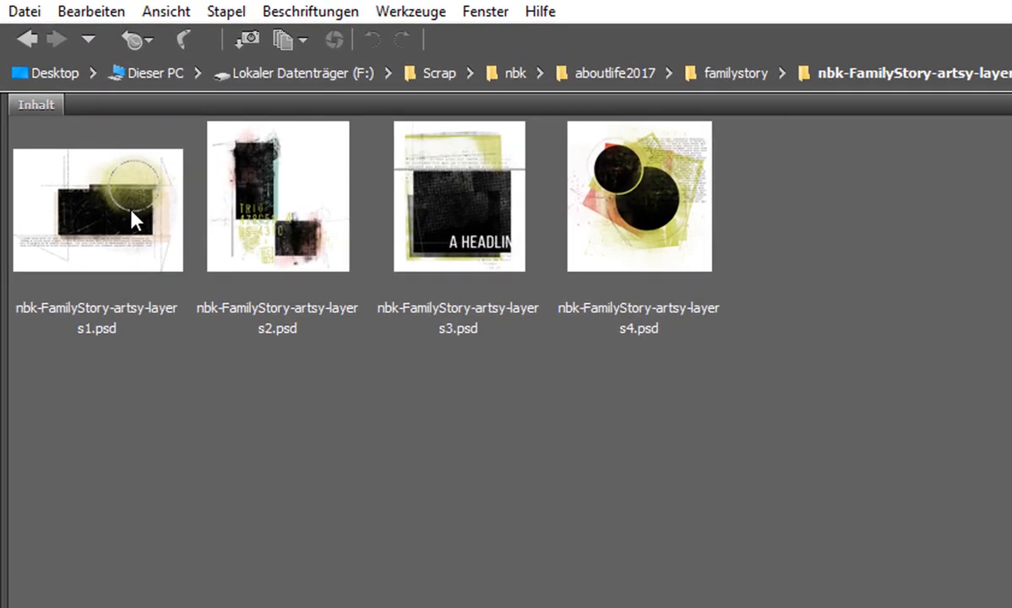
pyautogui.doubleClick(101, 167)
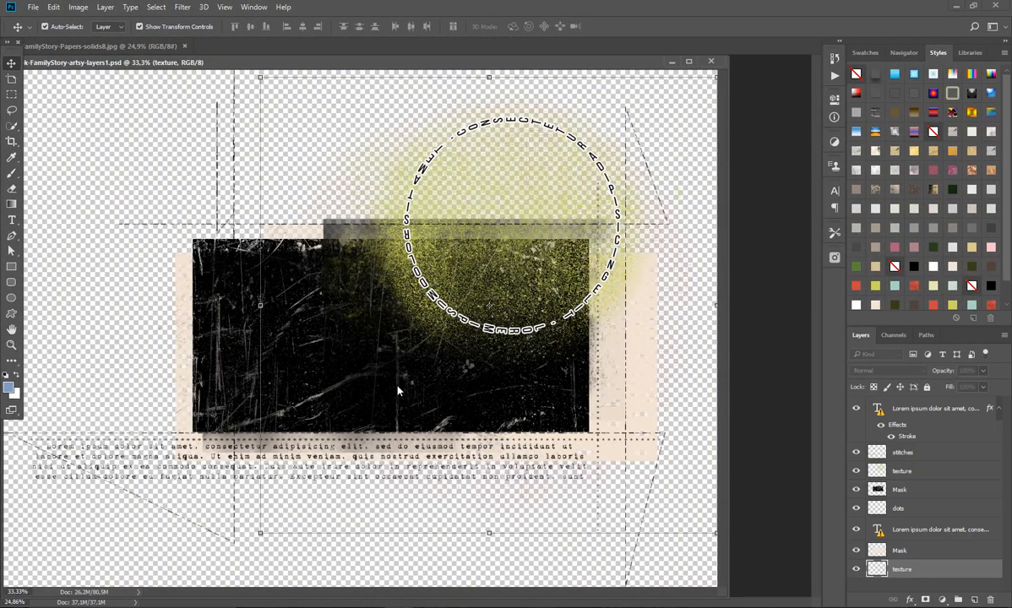
pyautogui.moveTo(499, 64); pyautogui.dragTo(531, 65)
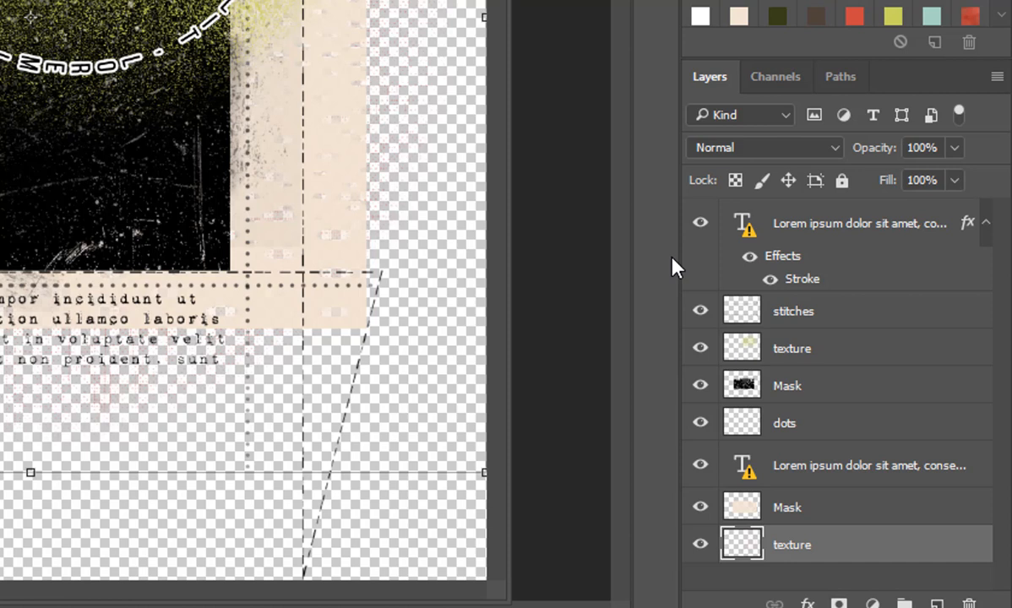
# Step: Toggle the stitches, upper texture, upper Mask and dots layers off and on to examine what each one contributes
pyautogui.click(700, 312)
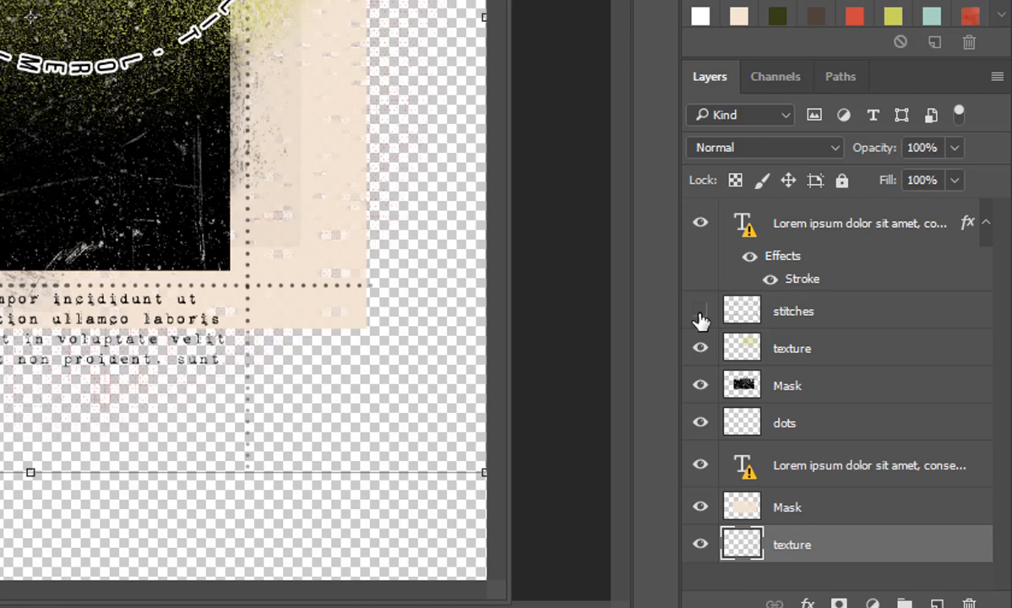
pyautogui.click(699, 312)
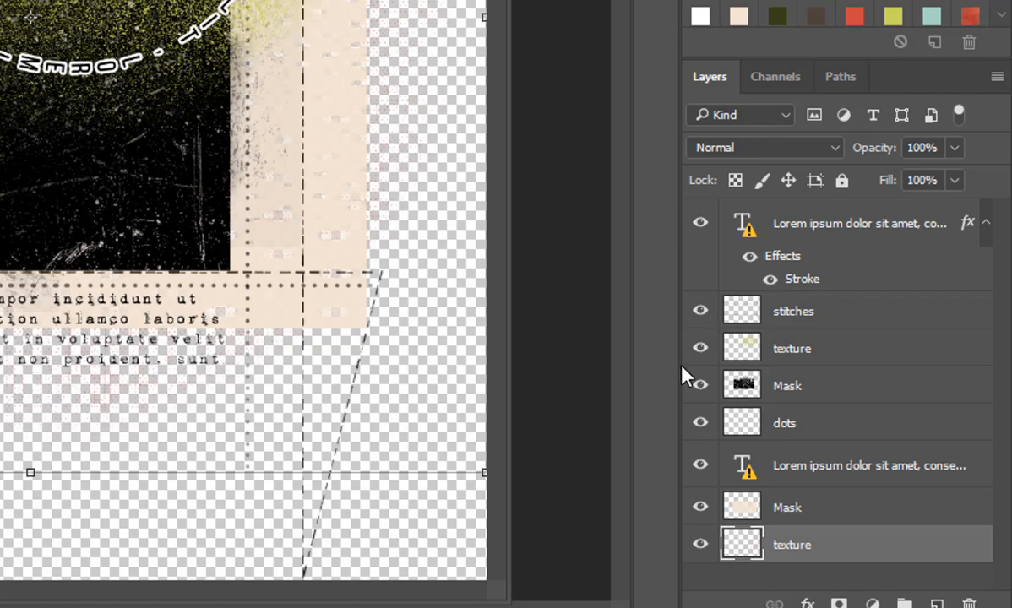
pyautogui.click(700, 311)
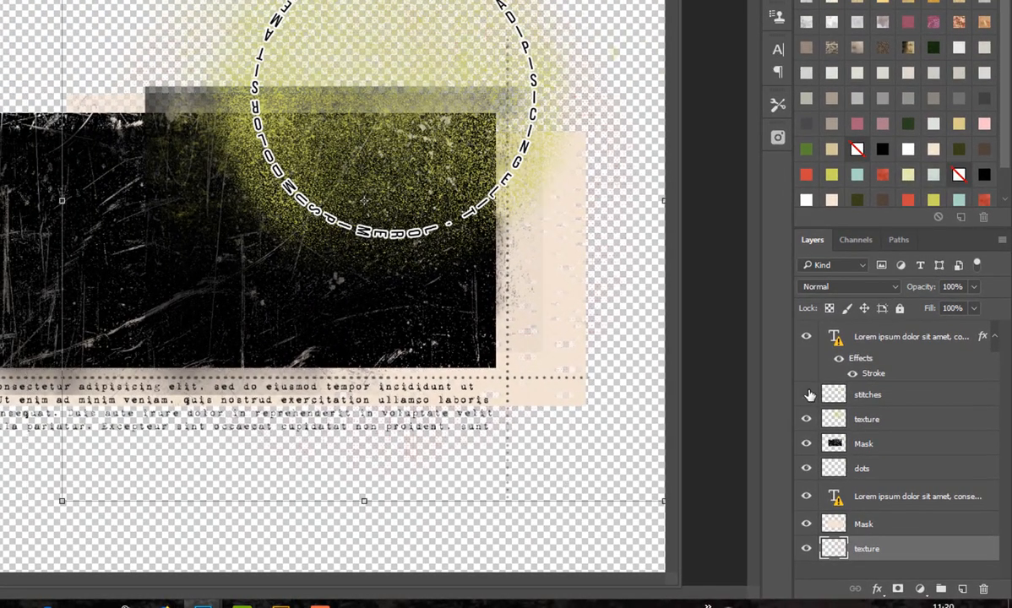
pyautogui.click(806, 396)
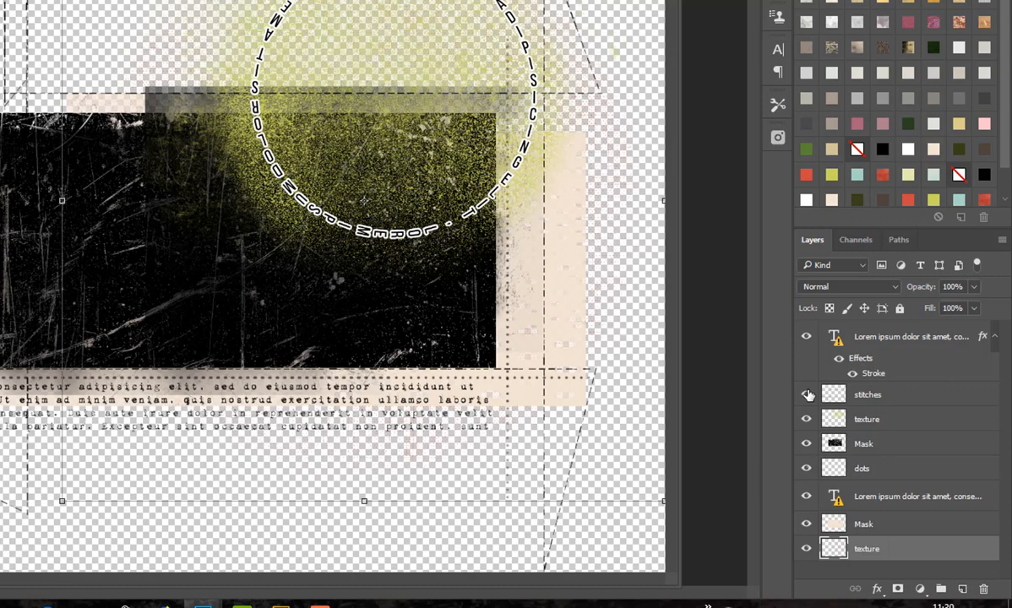
pyautogui.click(807, 419)
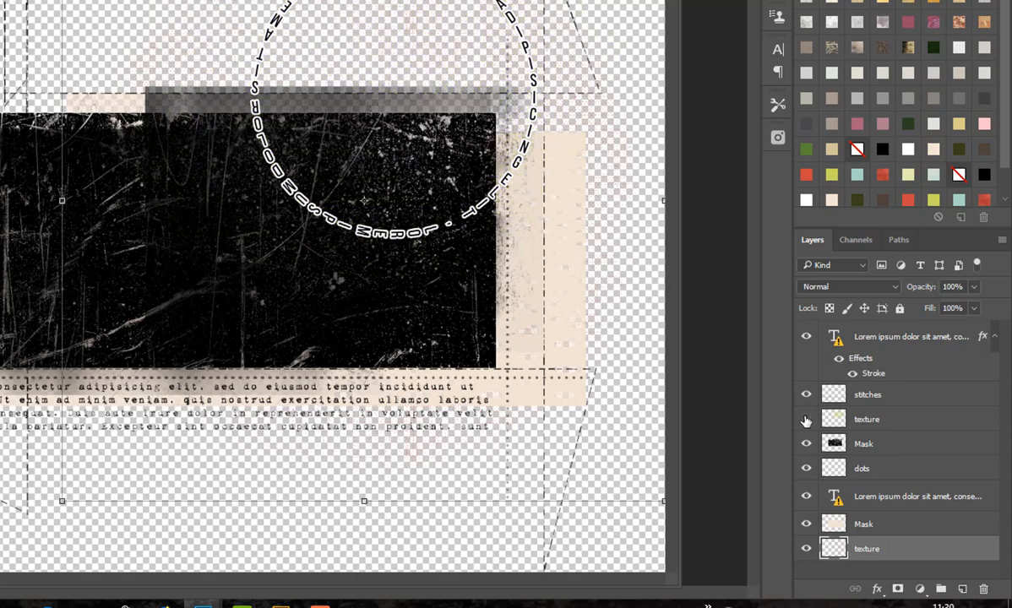
pyautogui.click(807, 419)
pyautogui.click(807, 443)
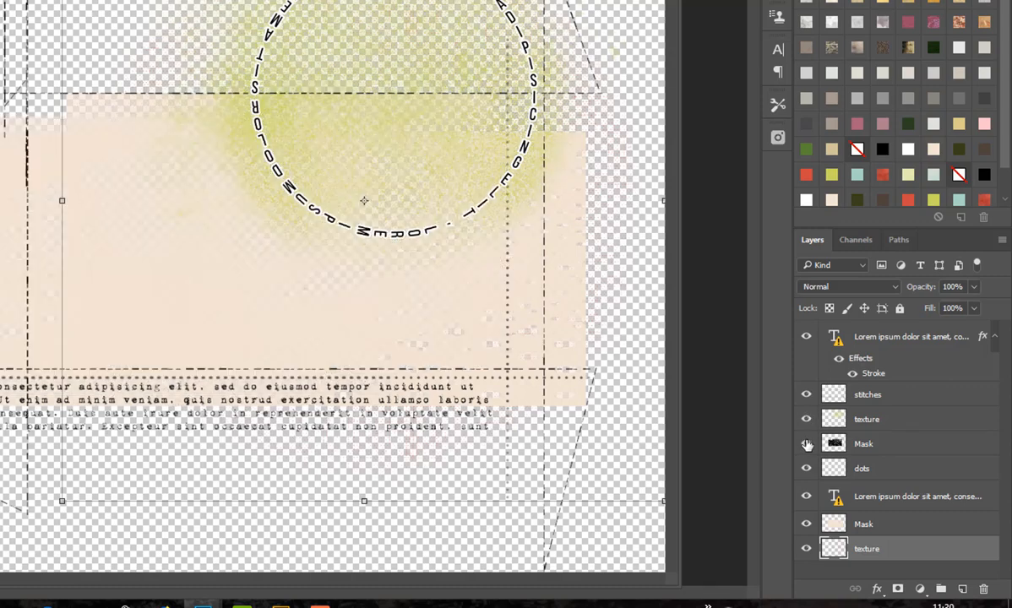
pyautogui.click(806, 443)
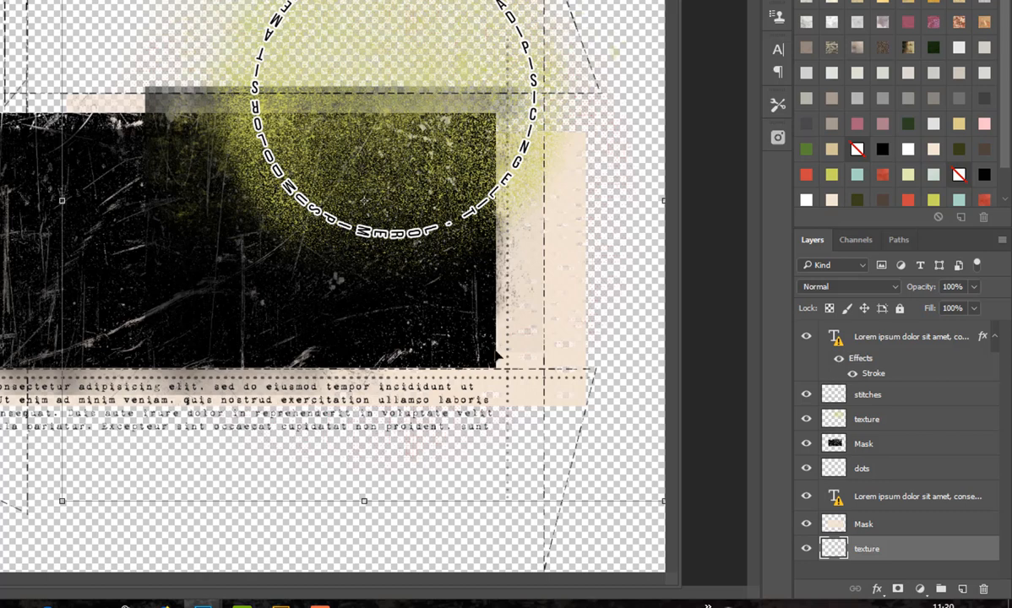
pyautogui.click(806, 468)
pyautogui.click(806, 469)
# Step: Copy all template layers, from the lowest texture to the circular text, onto the yellow paper document and centre the group there
pyautogui.moveTo(363, 200); pyautogui.dragTo(357, 291)
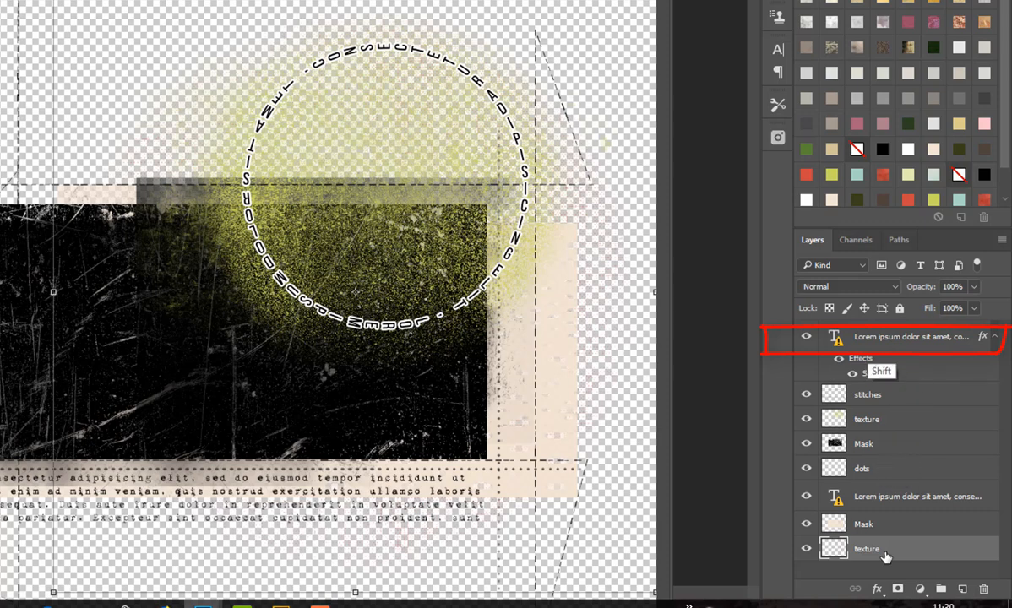
pyautogui.keyDown('shift'); pyautogui.click(888, 341); pyautogui.keyUp('shift')
pyautogui.keyDown('shift'); pyautogui.click(888, 340); pyautogui.keyUp('shift')
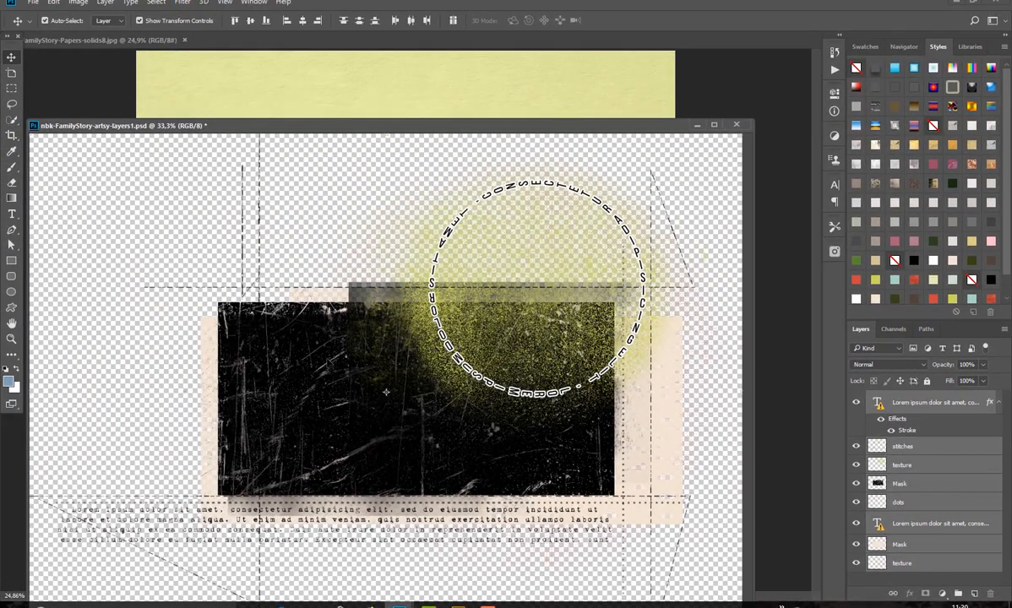
pyautogui.moveTo(312, 359); pyautogui.dragTo(376, 105)
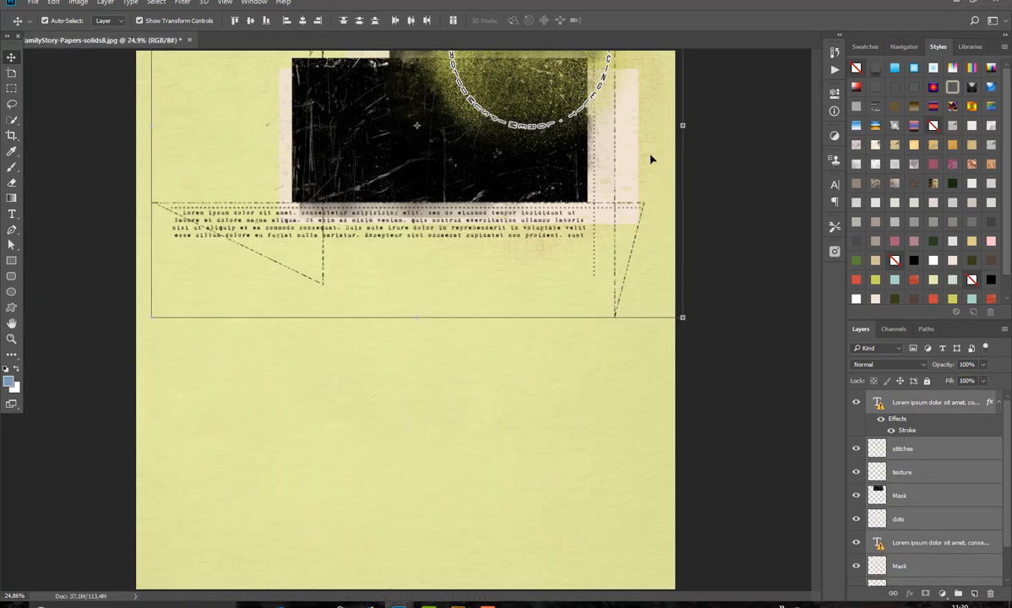
pyautogui.moveTo(499, 150); pyautogui.dragTo(478, 333)
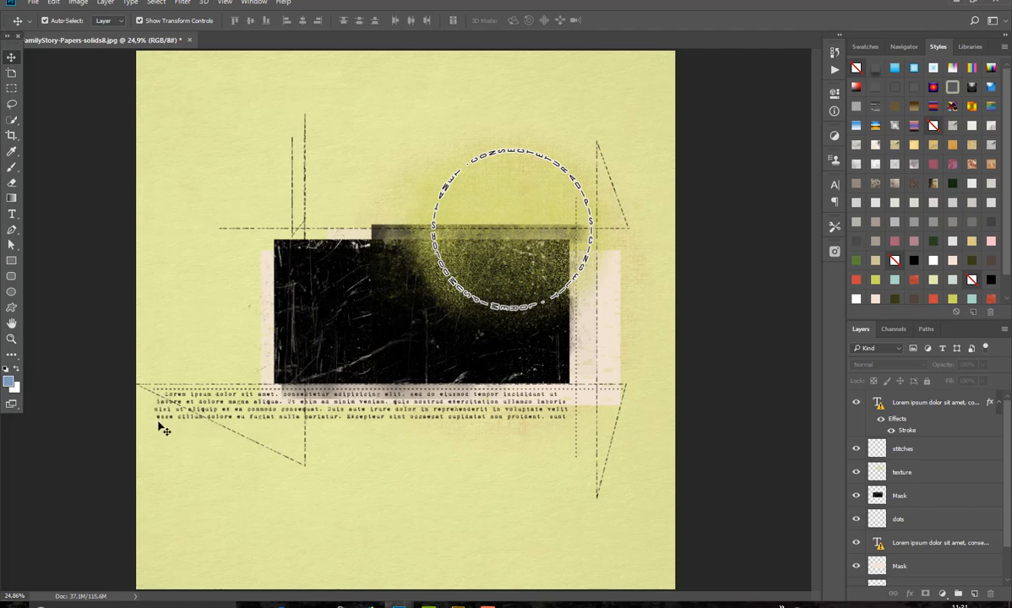
# Step: Open the Lorem ipsum paragraph below the black mask for editing with the Horizontal Type tool, accepting substitution of the missing 1942report font
pyautogui.click(500, 393)
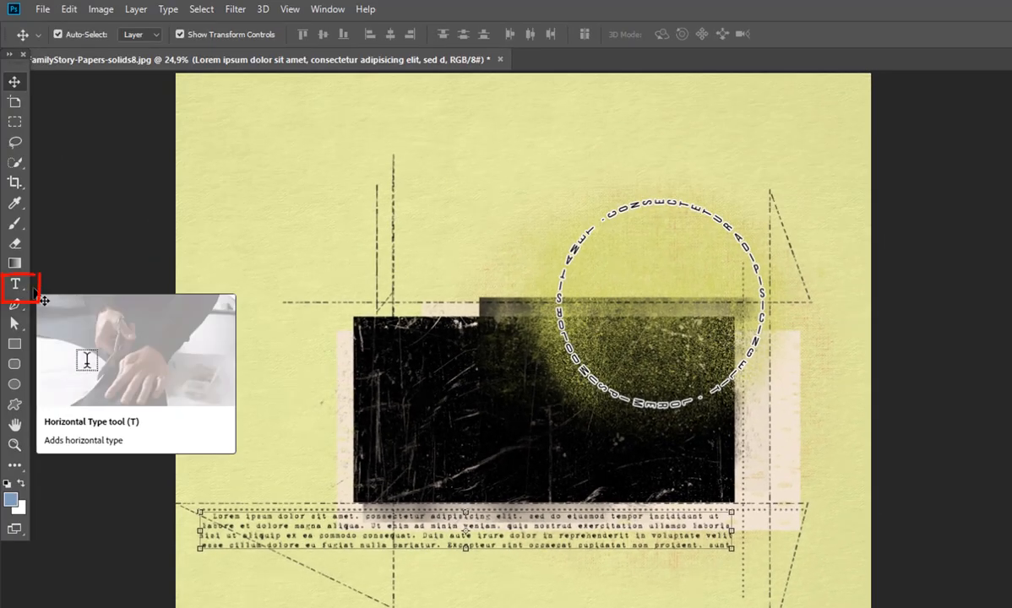
pyautogui.click(21, 288)
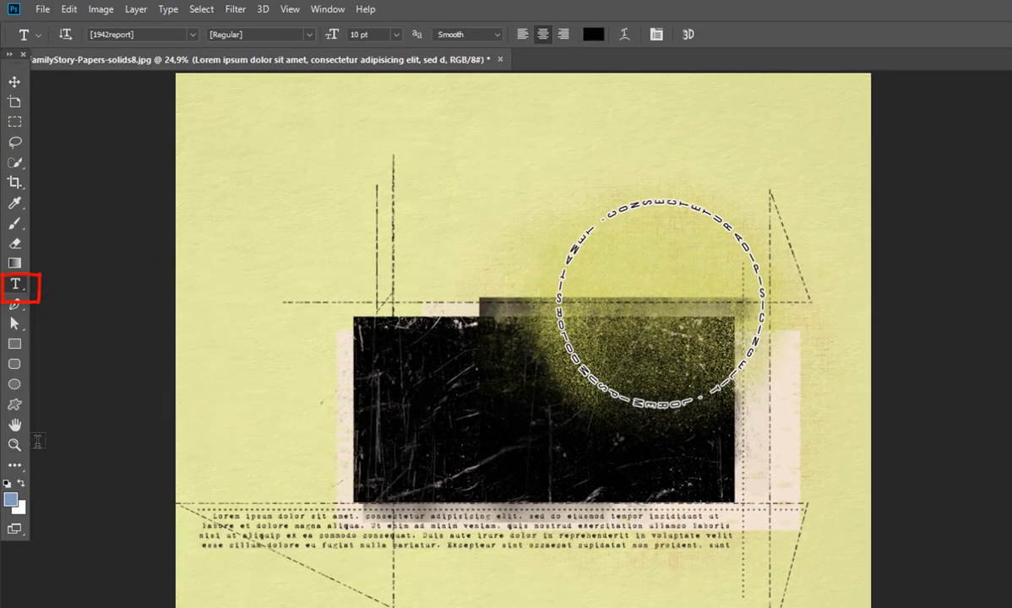
pyautogui.click(334, 525)
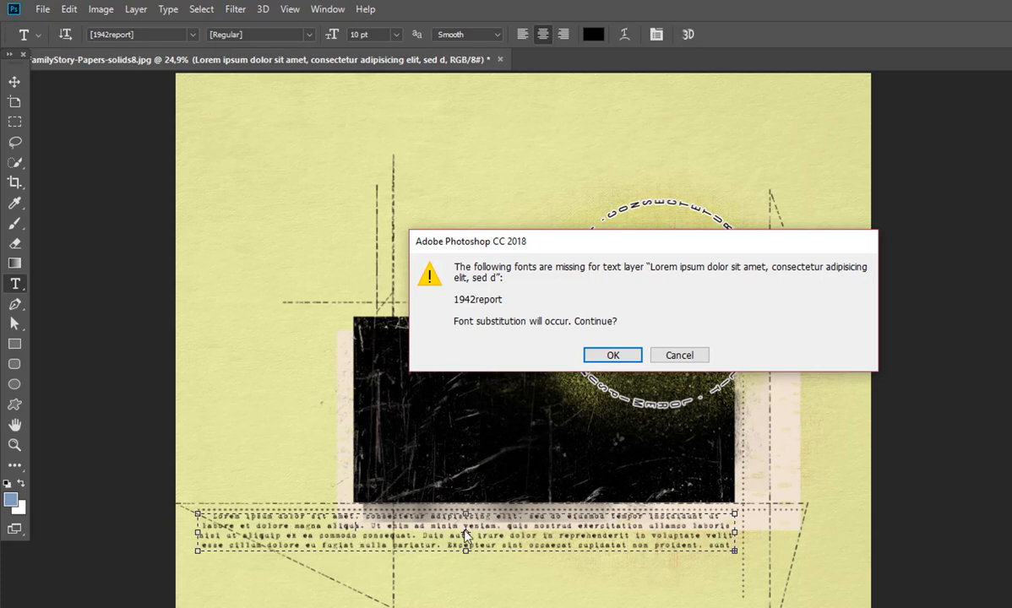
pyautogui.click(615, 356)
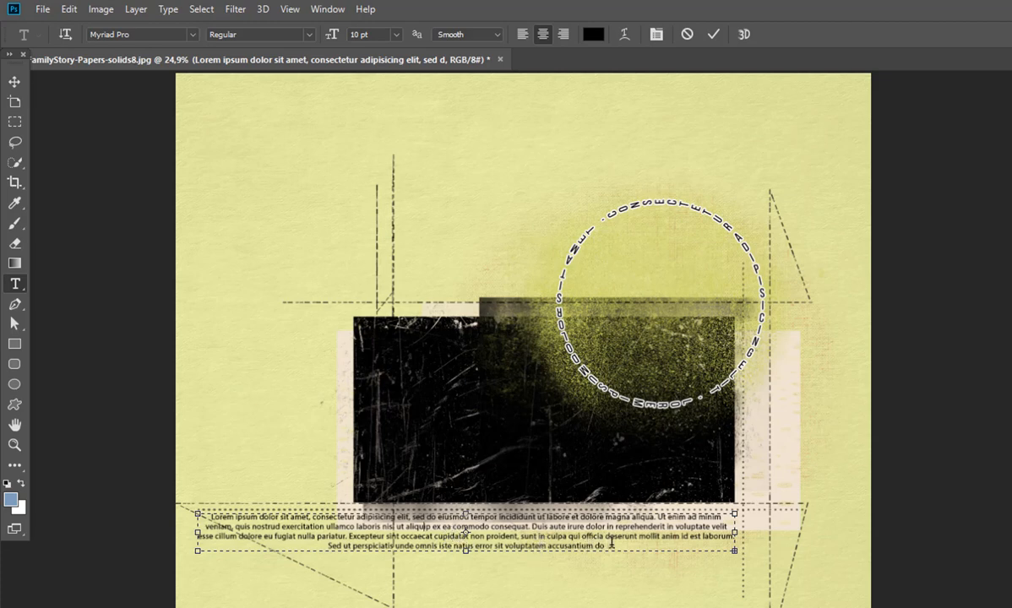
# Step: Shorten the paragraph's text frame slightly and delete all of its Lorem ipsum text
pyautogui.moveTo(465, 552)
pyautogui.mouseDown()
pyautogui.moveTo(465, 584)
pyautogui.moveTo(465, 545)
pyautogui.mouseUp()
pyautogui.rightClick(467, 551)
pyautogui.click(467, 550)
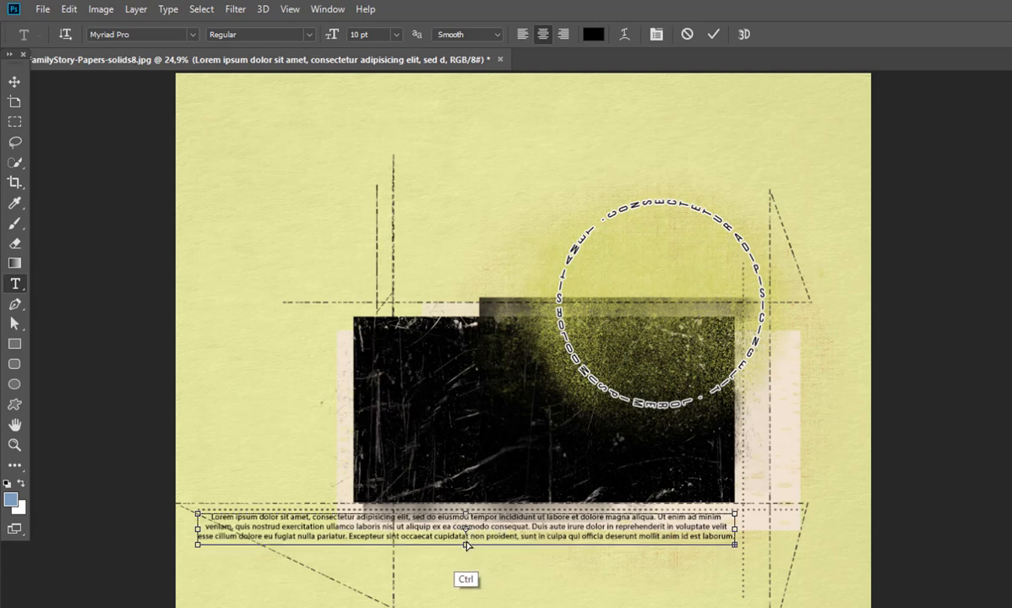
pyautogui.hotkey('ctrl', 'a')
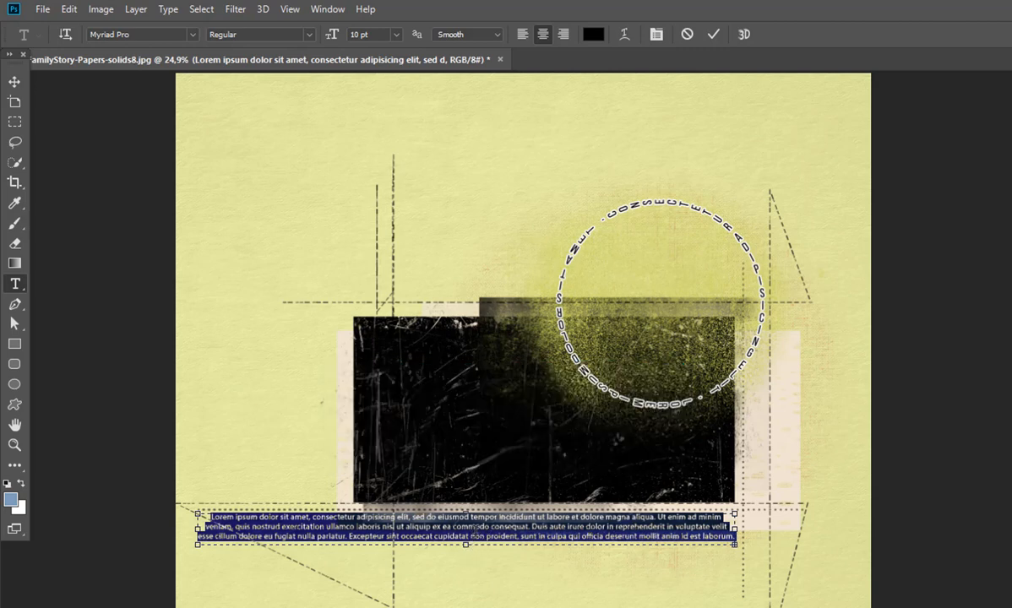
pyautogui.press('BackSpace')
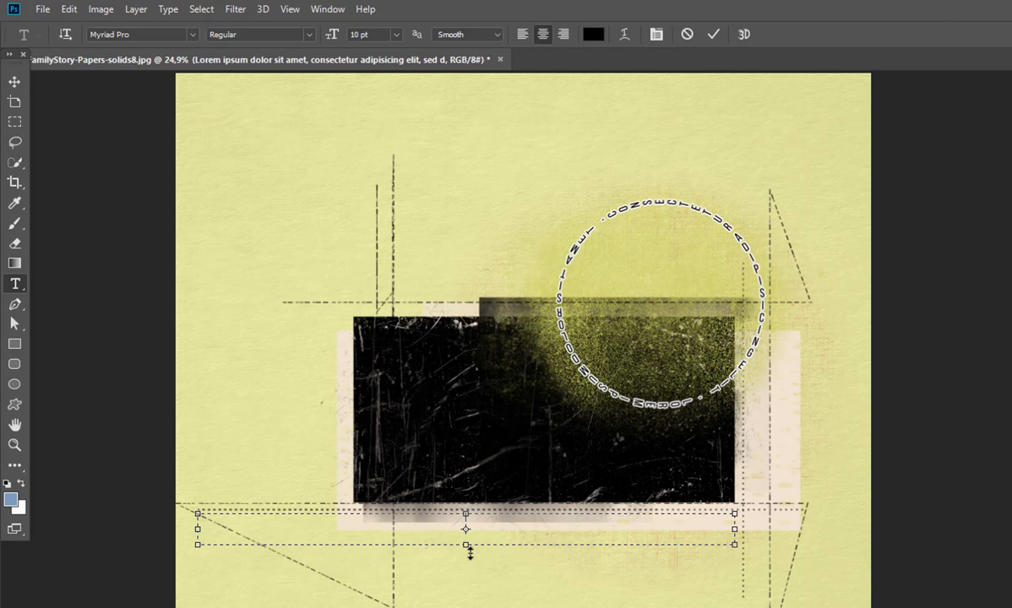
# Step: Make the empty text frame taller, fill it with long rows of repeated l and k characters, and commit the text
pyautogui.moveTo(466, 544); pyautogui.dragTo(476, 479)
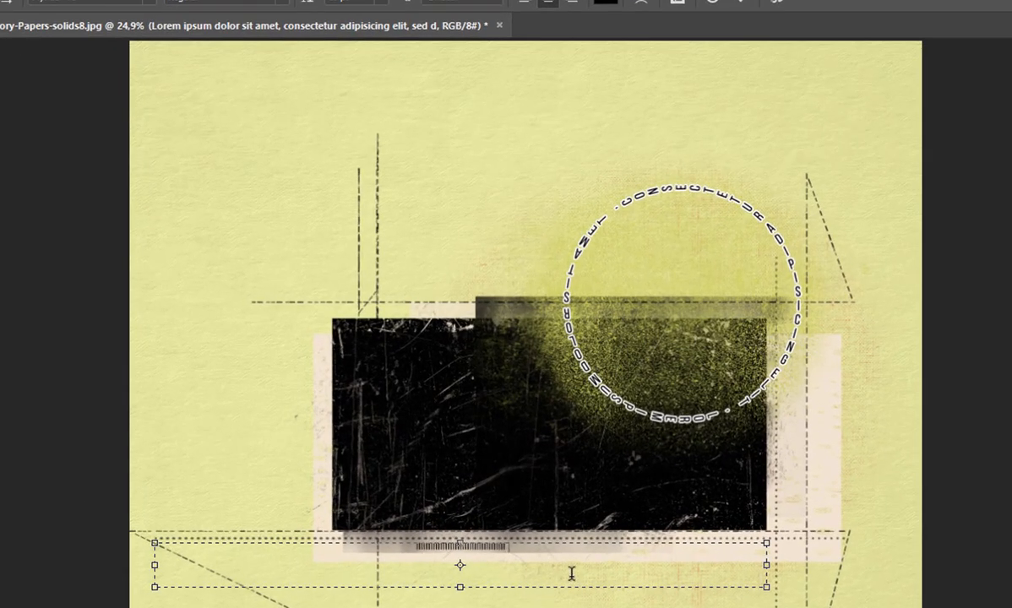
pyautogui.write('||||||||||||||||||||||||||||||||     ')
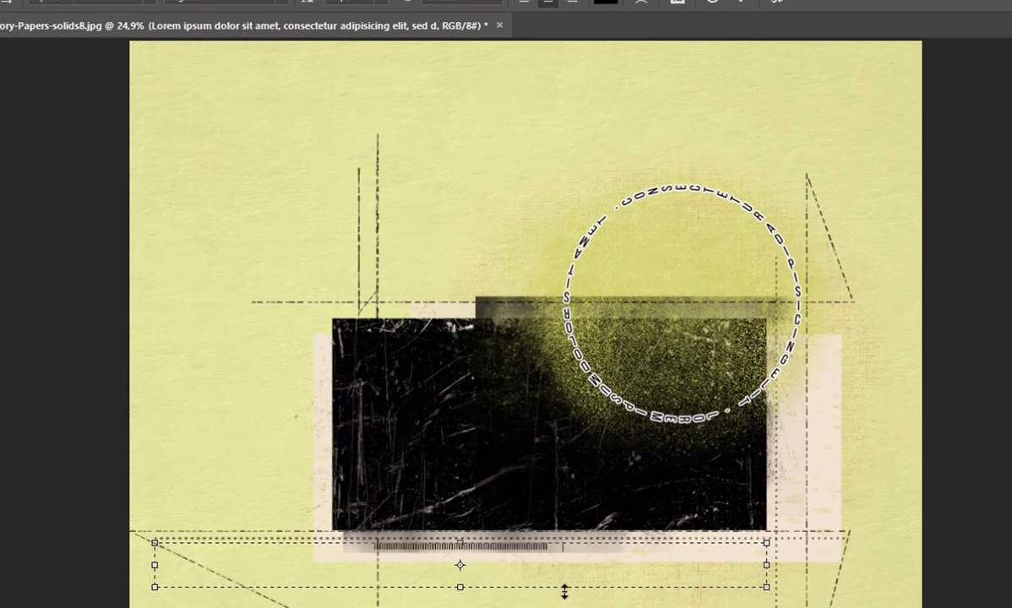
pyautogui.write('|||||||||||||||                ')
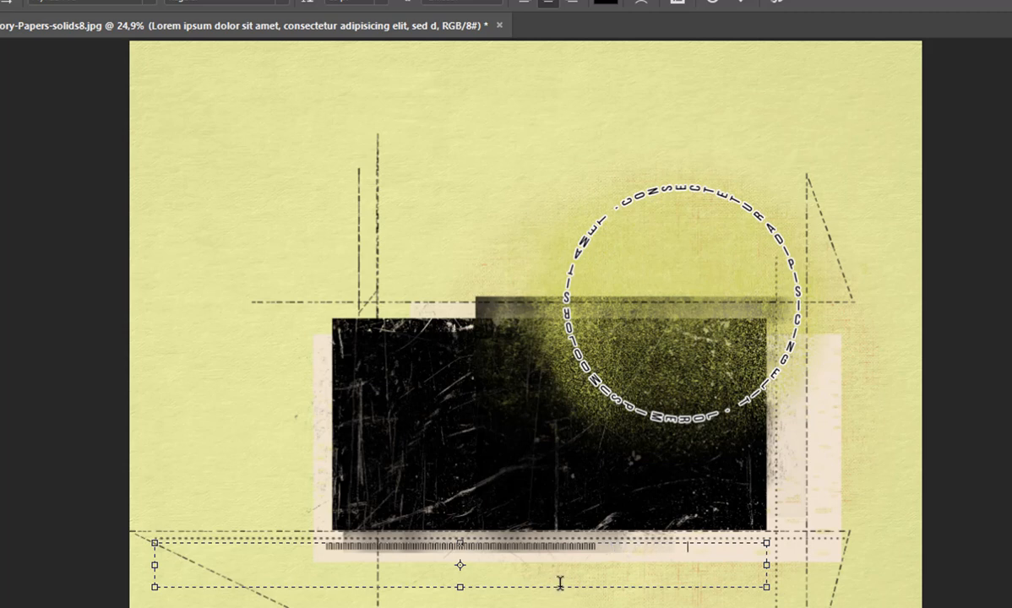
pyautogui.write('      |||||')
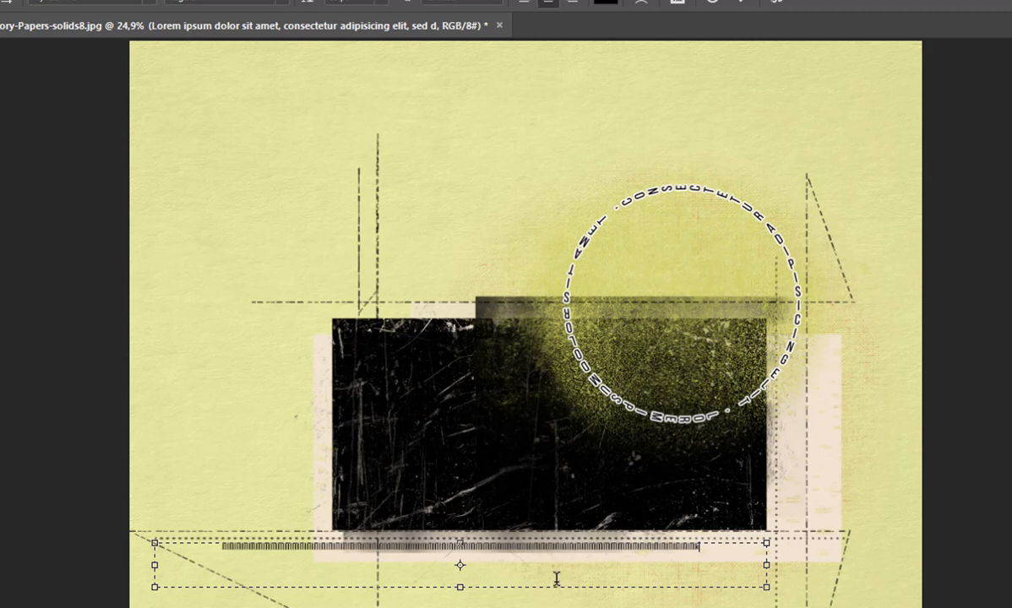
pyautogui.write('mmmmmmmmmmmmmmmm')
pyautogui.write('kkkkkkkkkkkkkkkkkkkkkkkkkkkkkkkkkkkkkkkkkkkkkkkkkkkkkkkkkkkkkkkkkkkkkkkkkkkkkkk')
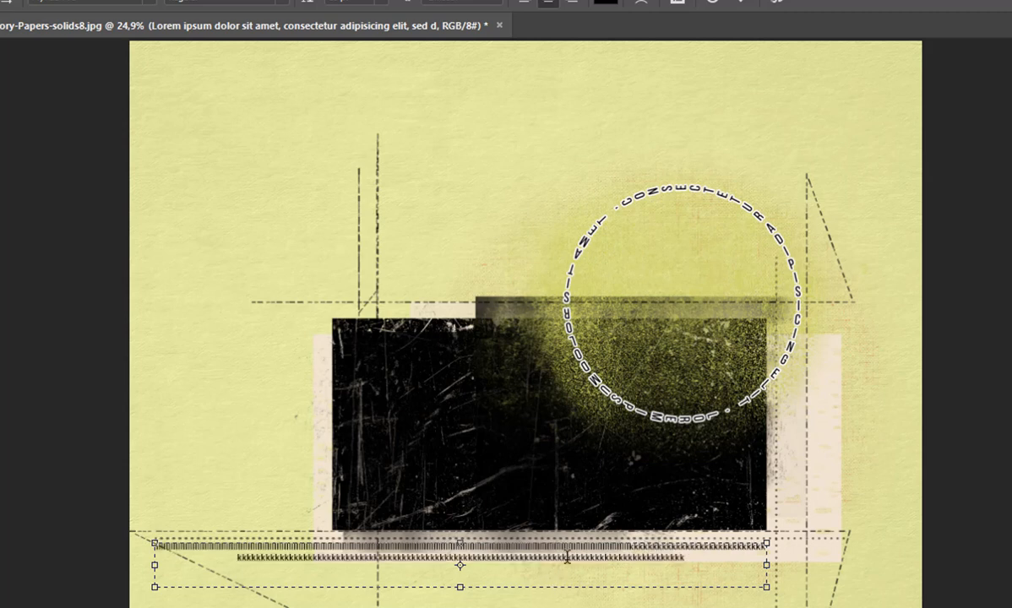
pyautogui.click(744, 9)
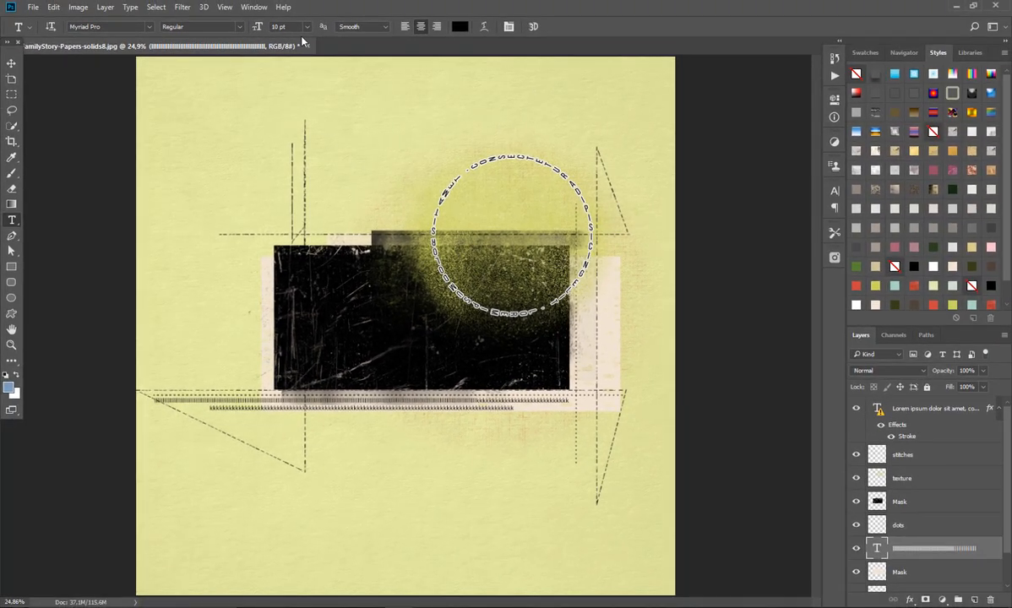
# Step: Try the filler text at 14 pt and 16 pt, and set its font size to 24 pt
pyautogui.click(307, 26)
pyautogui.click(300, 137)
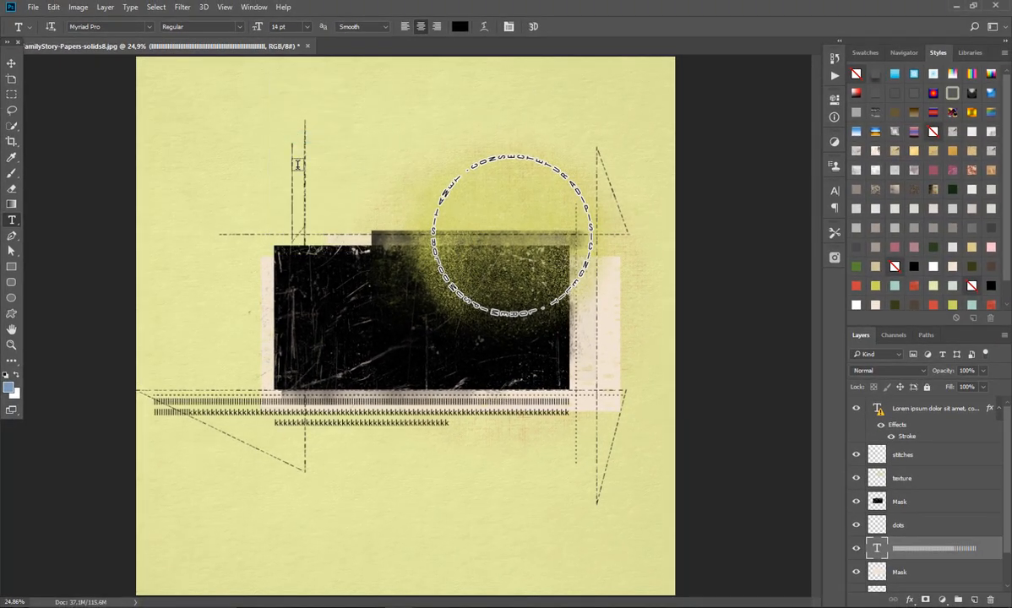
pyautogui.click(307, 26)
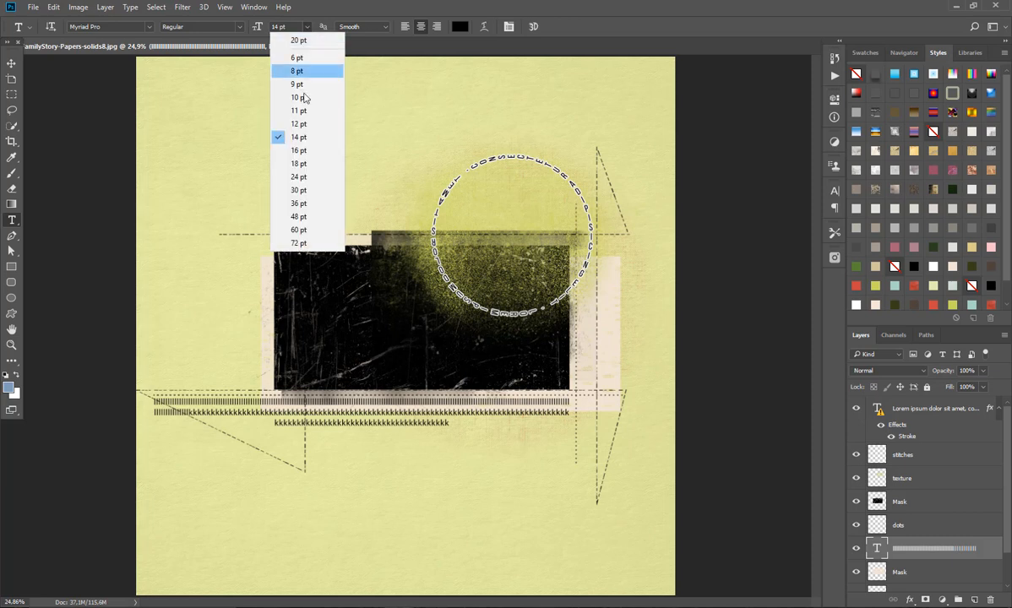
pyautogui.click(300, 150)
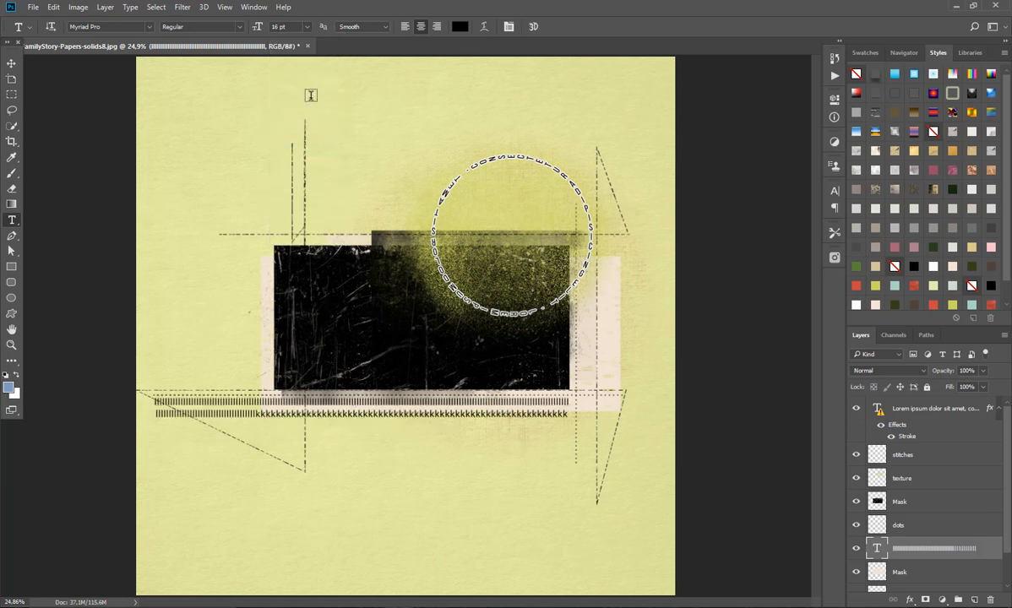
pyautogui.click(306, 26)
pyautogui.click(299, 177)
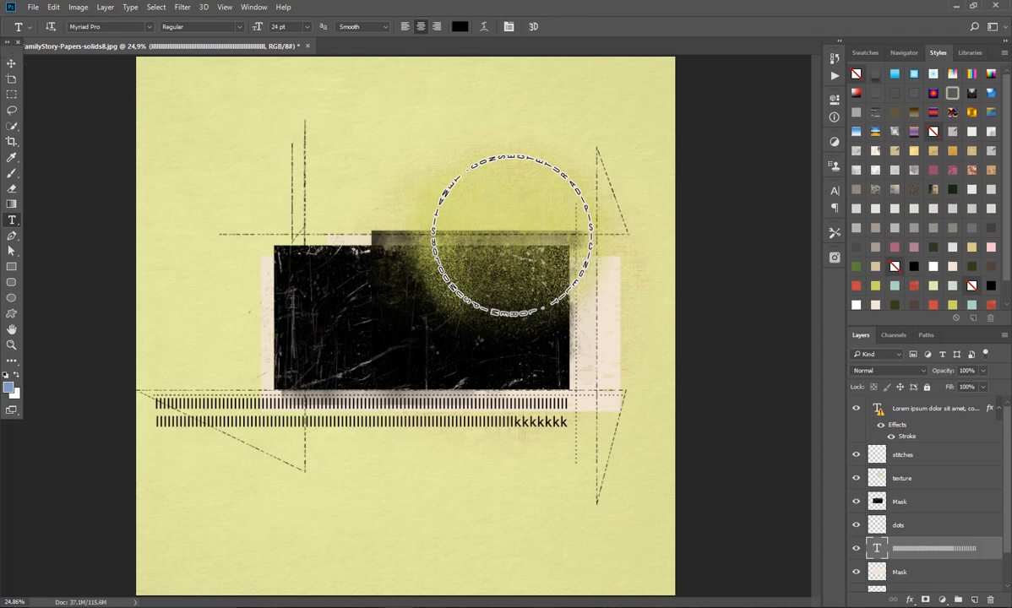
# Step: Extend the filler text's frame downward until all rows of l and k characters fit, and commit the text
pyautogui.click(388, 397)
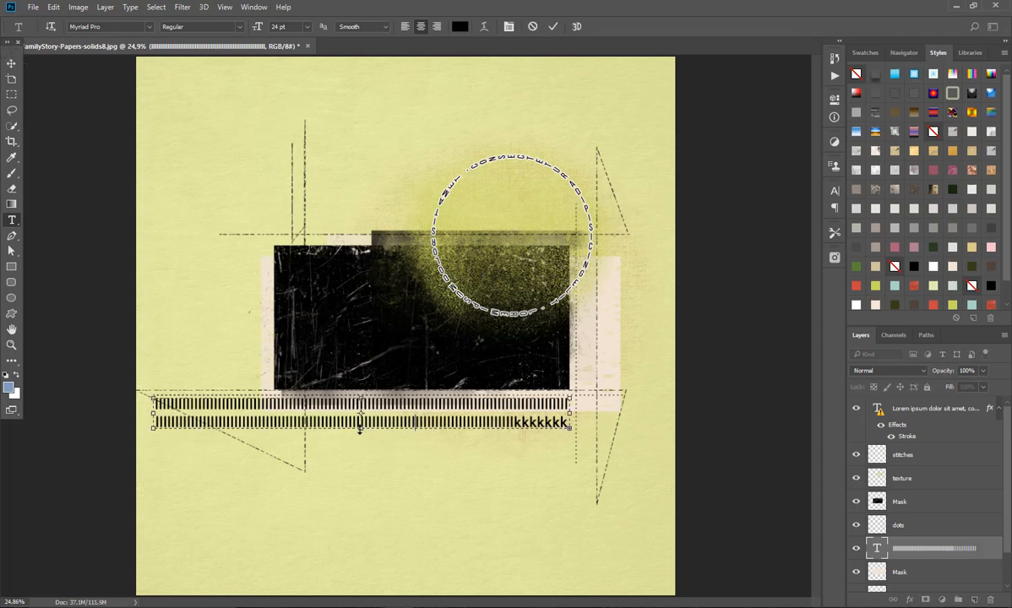
pyautogui.moveTo(361, 426); pyautogui.dragTo(362, 482)
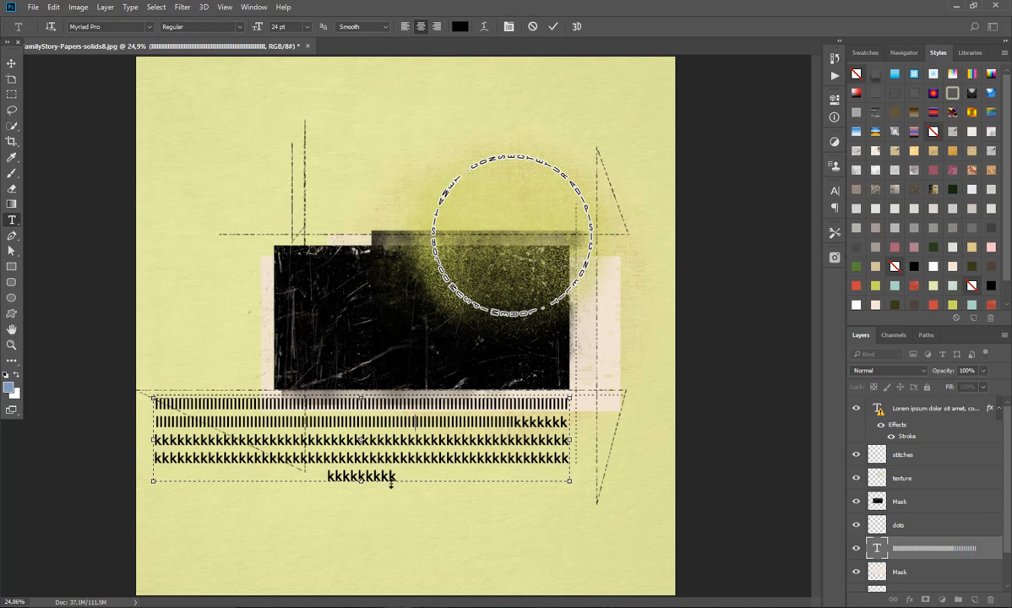
pyautogui.click(553, 26)
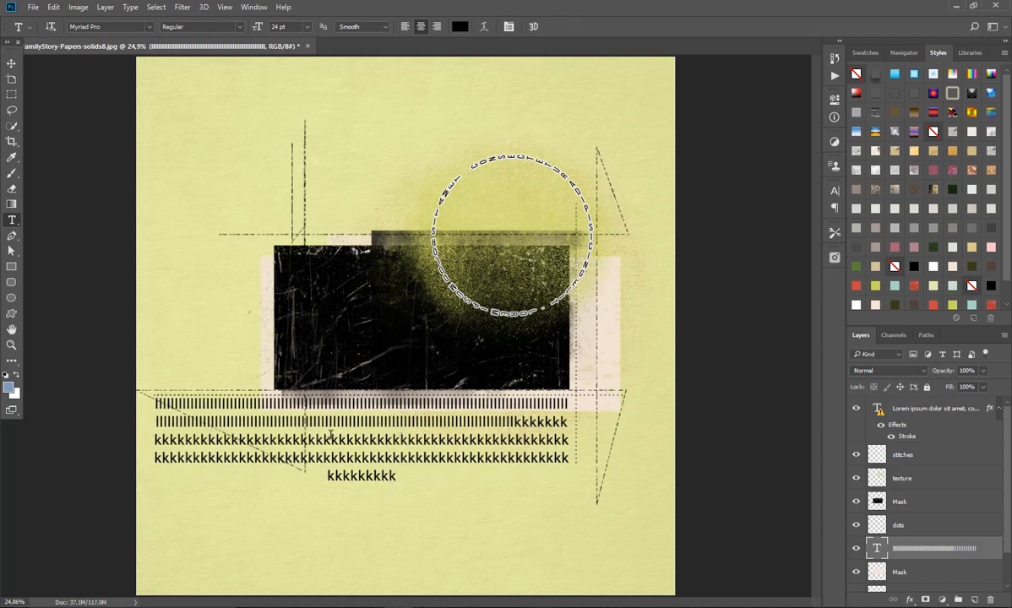
pyautogui.click(342, 412)
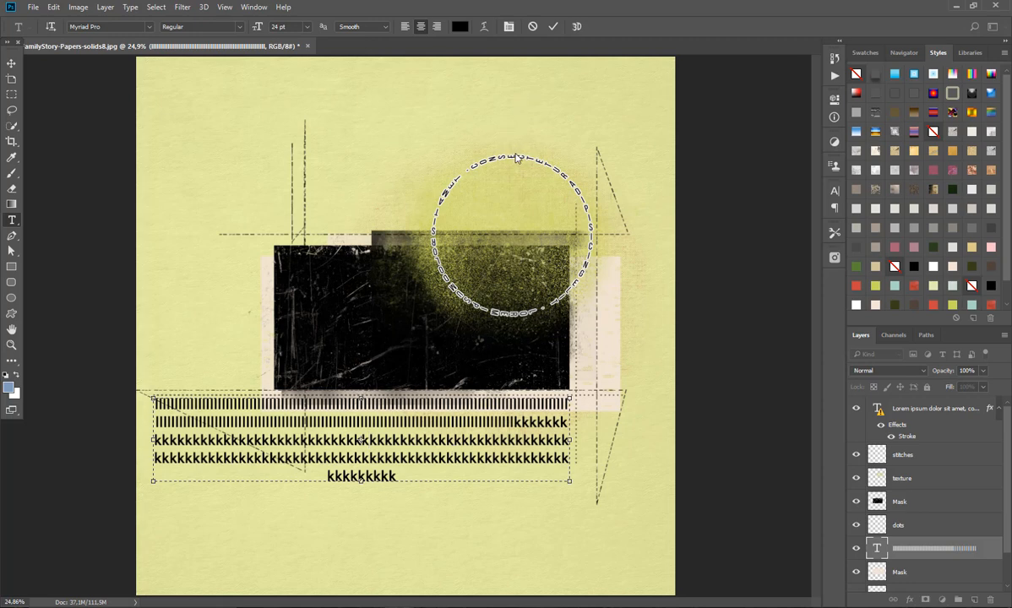
pyautogui.click(466, 211)
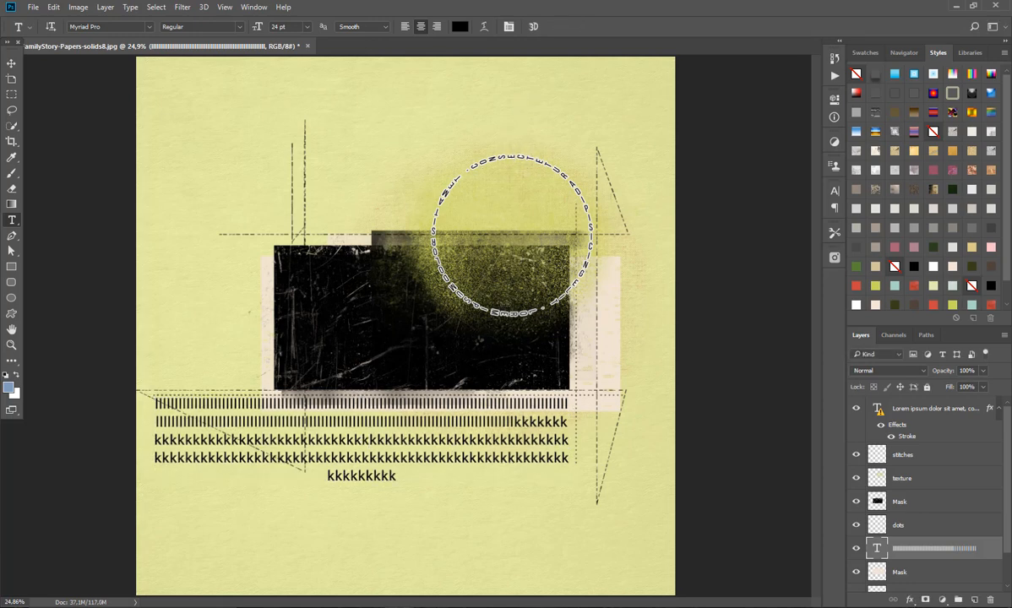
# Step: Hide the stitches, texture, dots, filler text and both Mask layers, keeping the circular text layer visible
pyautogui.click(856, 454)
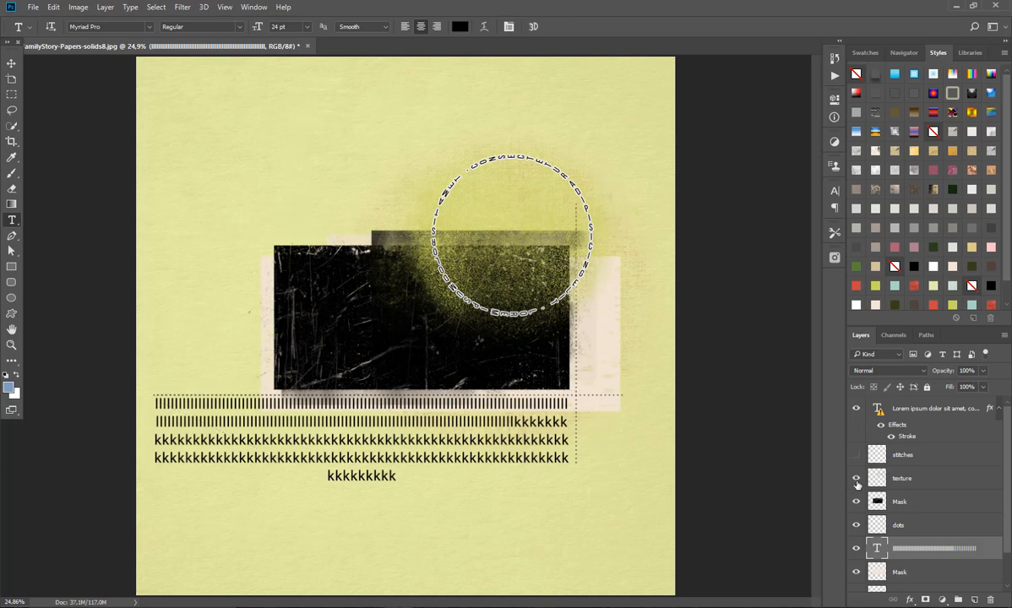
pyautogui.click(855, 478)
pyautogui.click(856, 501)
pyautogui.click(856, 526)
pyautogui.click(856, 550)
pyautogui.click(856, 573)
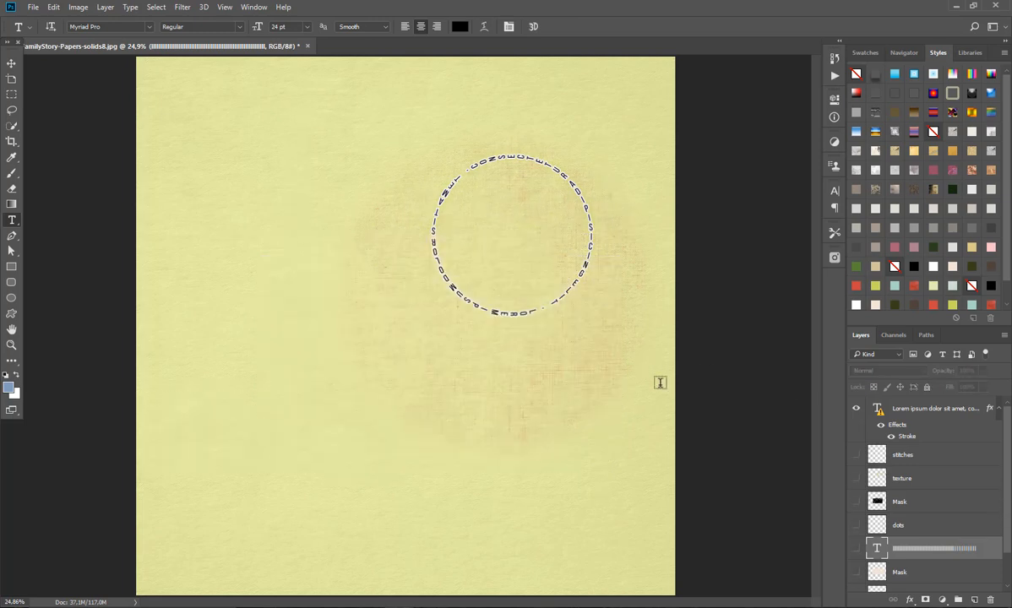
# Step: Open the circular Lorem ipsum layer's Stroke effect and try a stroke size of 10 px
pyautogui.hotkey('ctrl', '+')
pyautogui.hotkey('ctrl', '+')
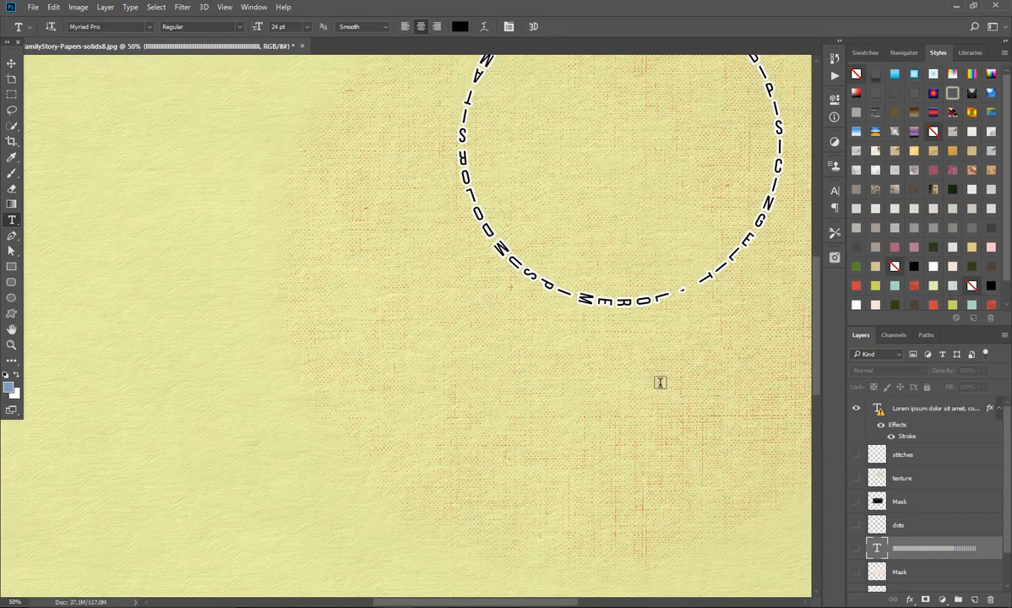
pyautogui.click(11, 61)
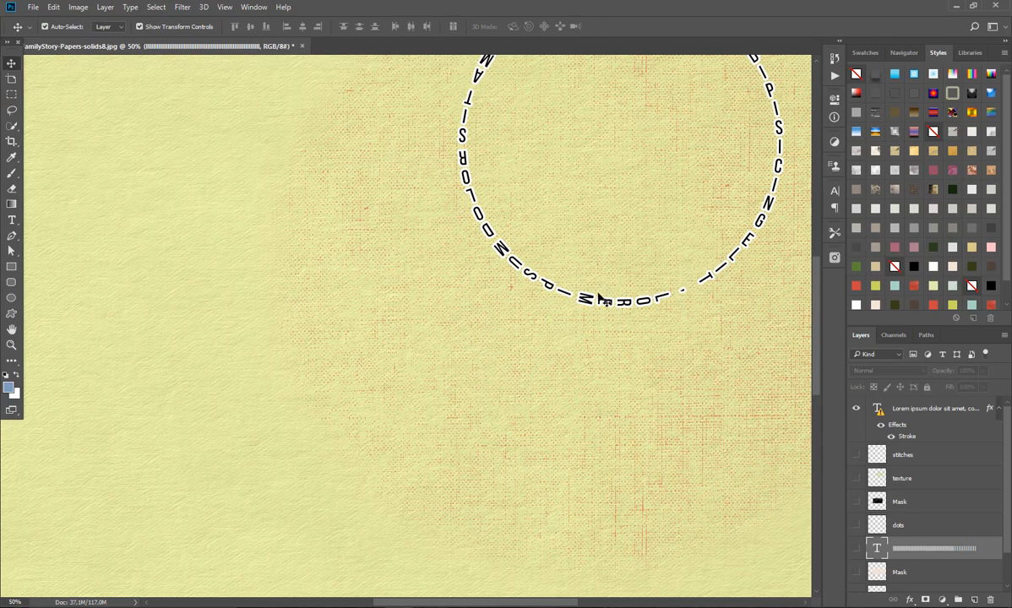
pyautogui.moveTo(817, 318); pyautogui.dragTo(813, 266)
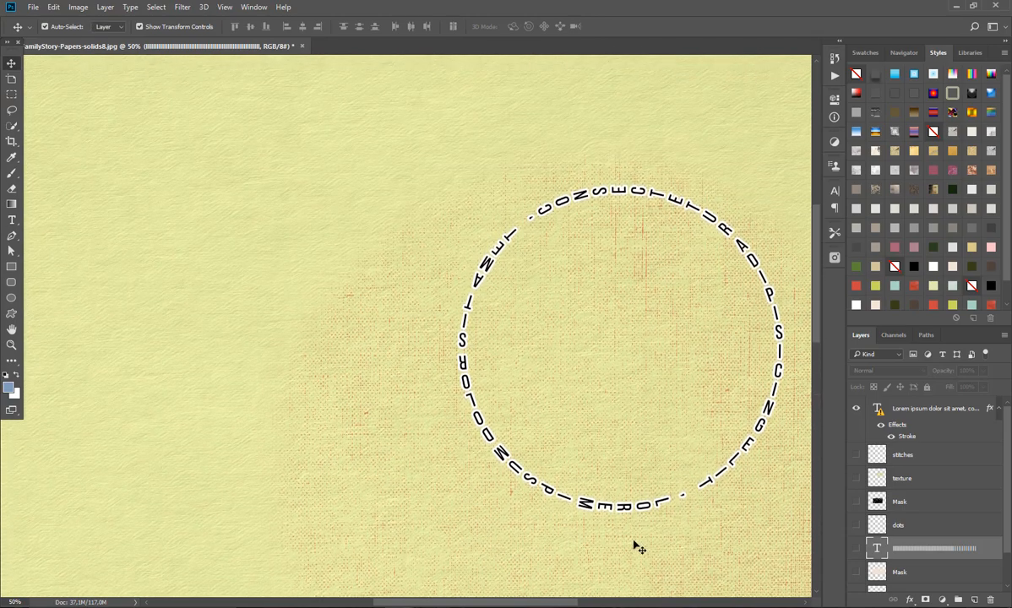
pyautogui.moveTo(575, 602); pyautogui.dragTo(647, 583)
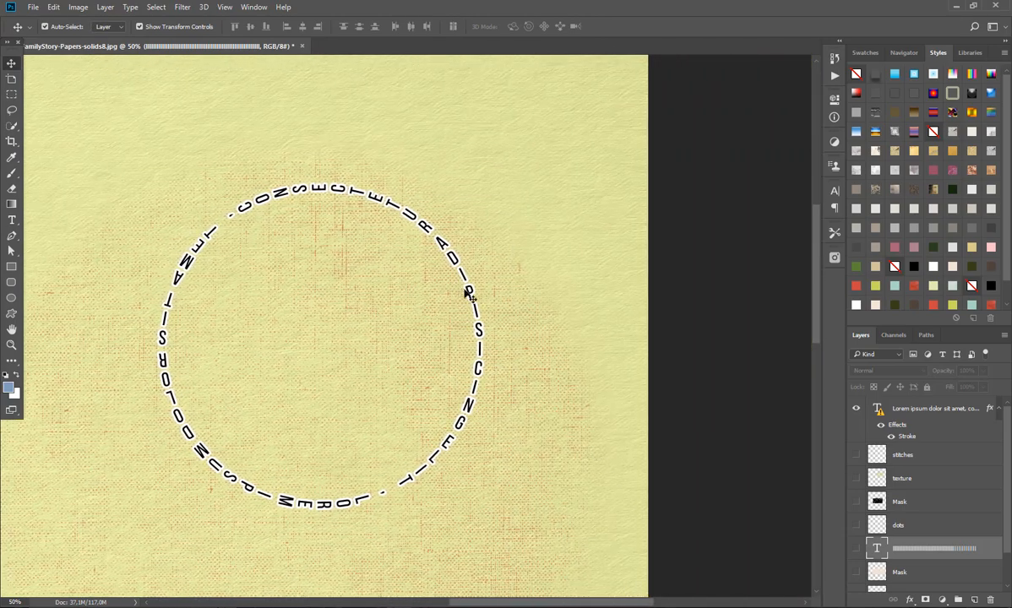
pyautogui.moveTo(559, 605); pyautogui.dragTo(543, 563)
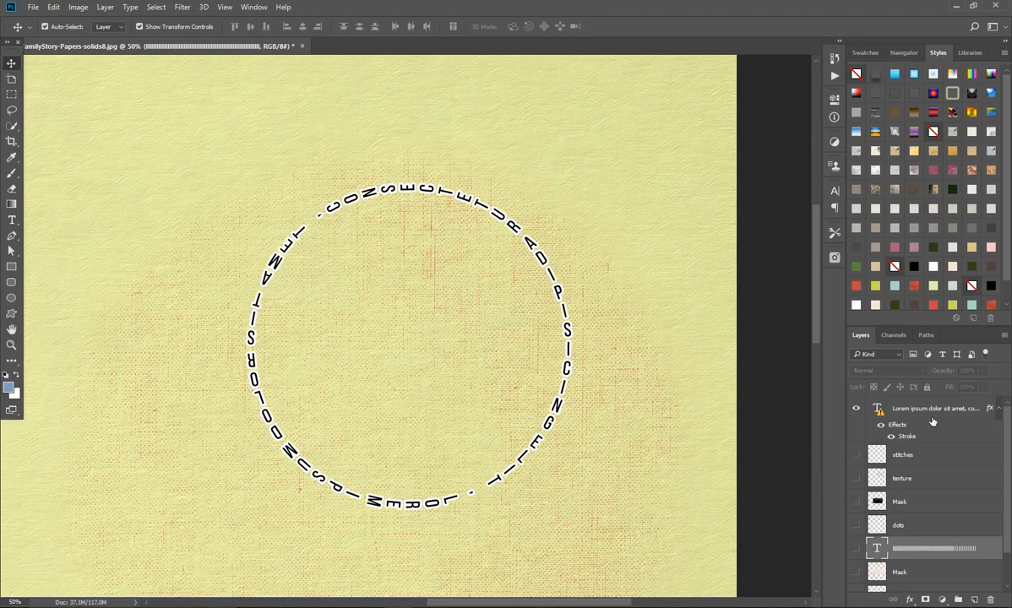
pyautogui.click(931, 414)
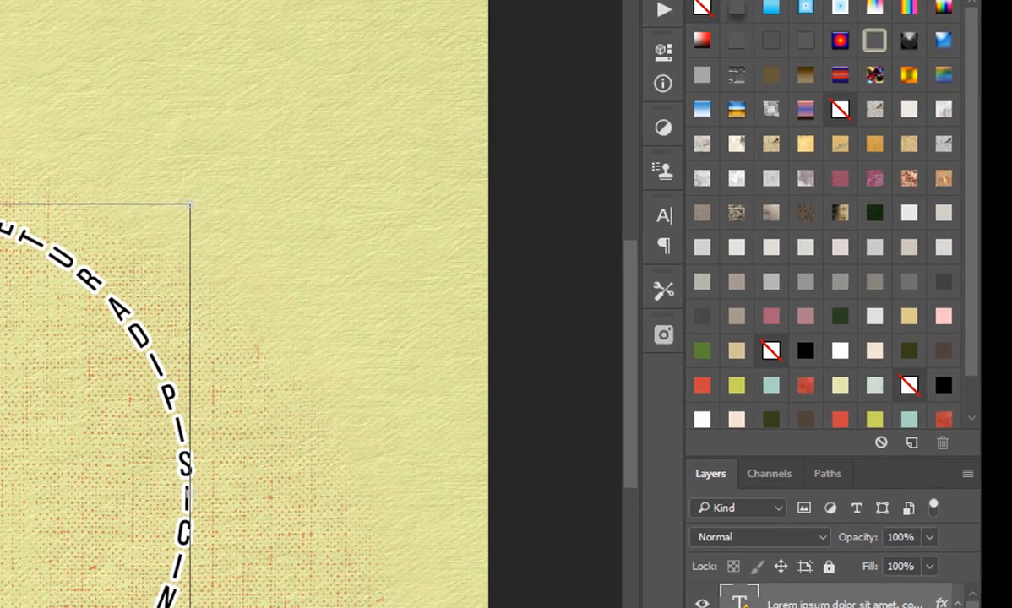
pyautogui.doubleClick(778, 607)
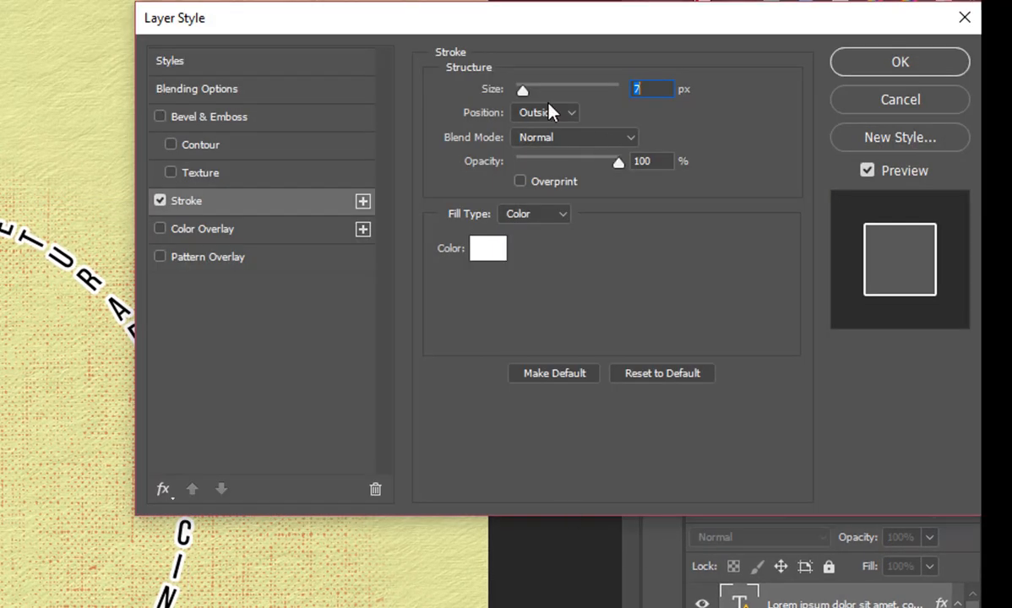
pyautogui.moveTo(522, 91)
pyautogui.mouseDown()
pyautogui.moveTo(572, 98)
pyautogui.moveTo(517, 91)
pyautogui.moveTo(527, 108)
pyautogui.mouseUp()
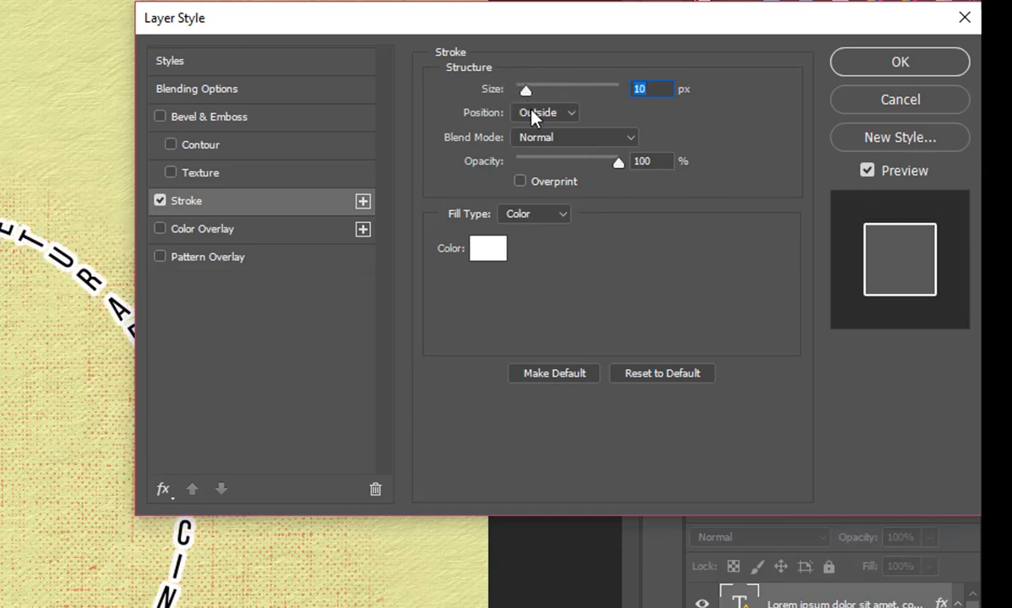
# Step: Try pink e299d2 as the stroke colour and 92% stroke opacity, discarding the colour and the other Stroke changes
pyautogui.click(488, 247)
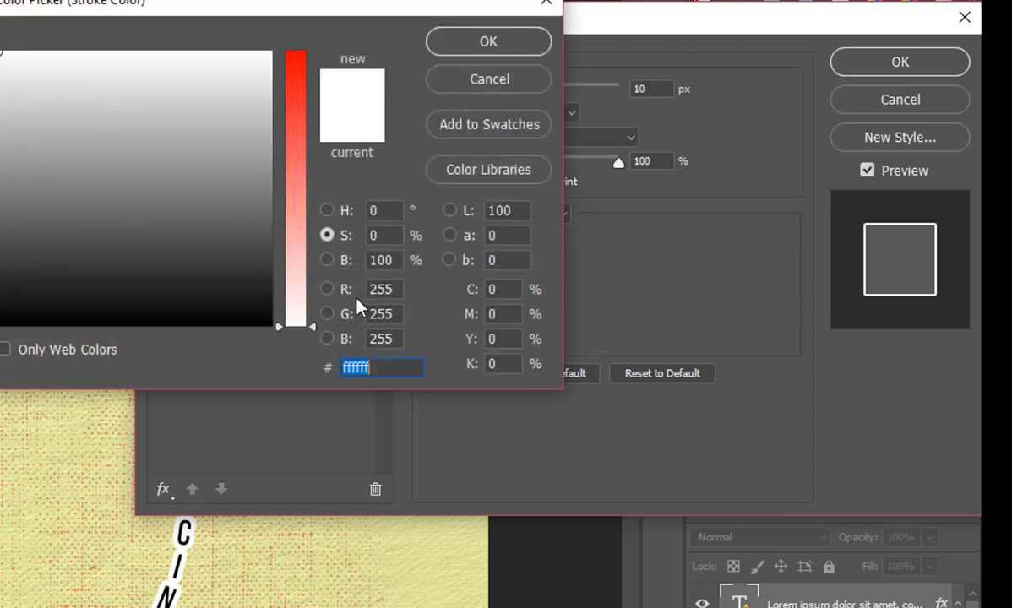
pyautogui.click(297, 166)
pyautogui.click(237, 82)
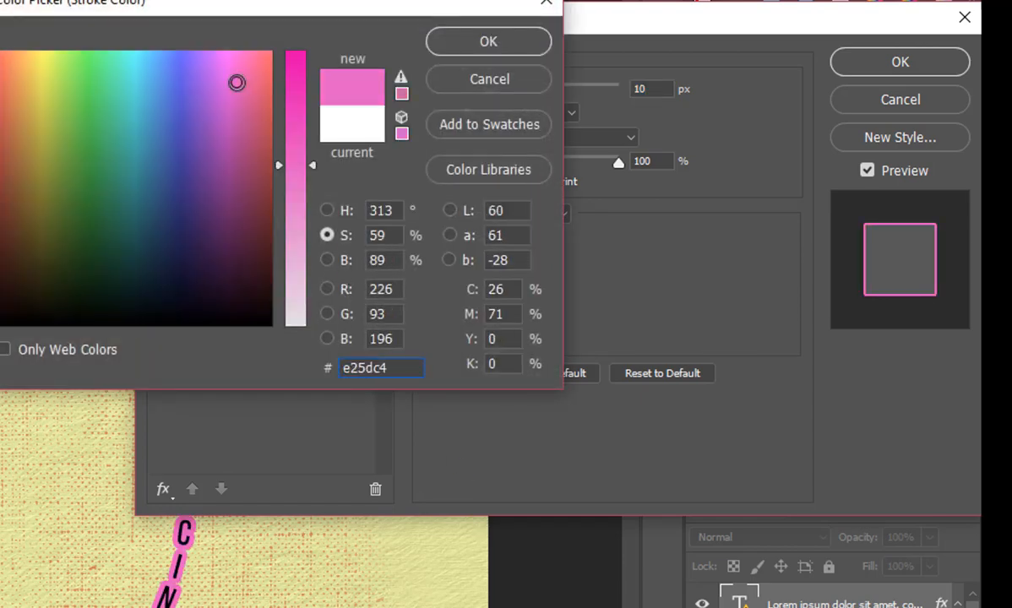
pyautogui.moveTo(287, 165); pyautogui.dragTo(287, 238)
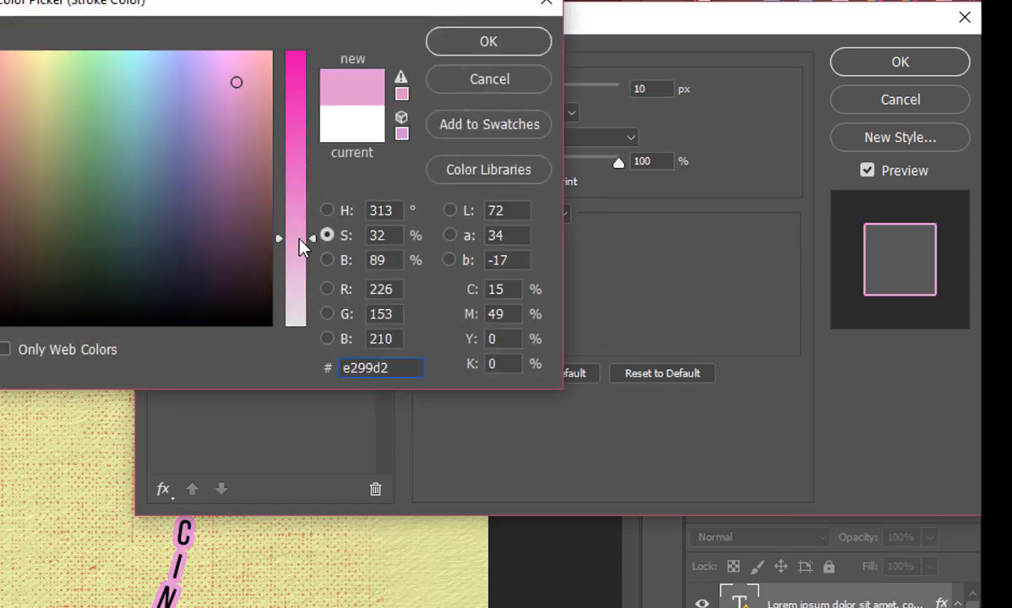
pyautogui.click(489, 79)
pyautogui.moveTo(601, 162)
pyautogui.mouseDown()
pyautogui.moveTo(536, 172)
pyautogui.moveTo(637, 169)
pyautogui.moveTo(610, 167)
pyautogui.mouseUp()
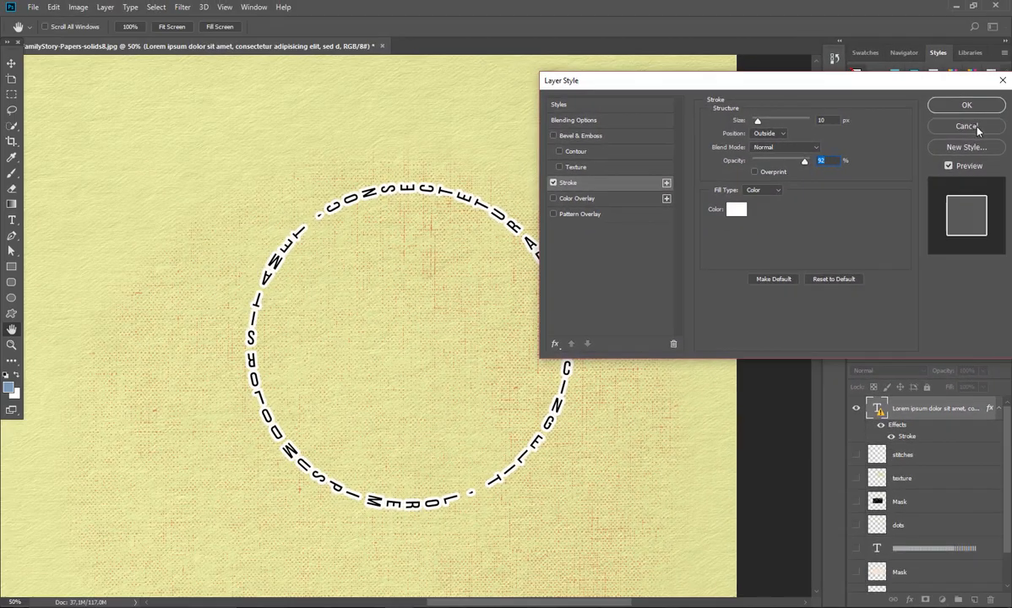
pyautogui.click(972, 126)
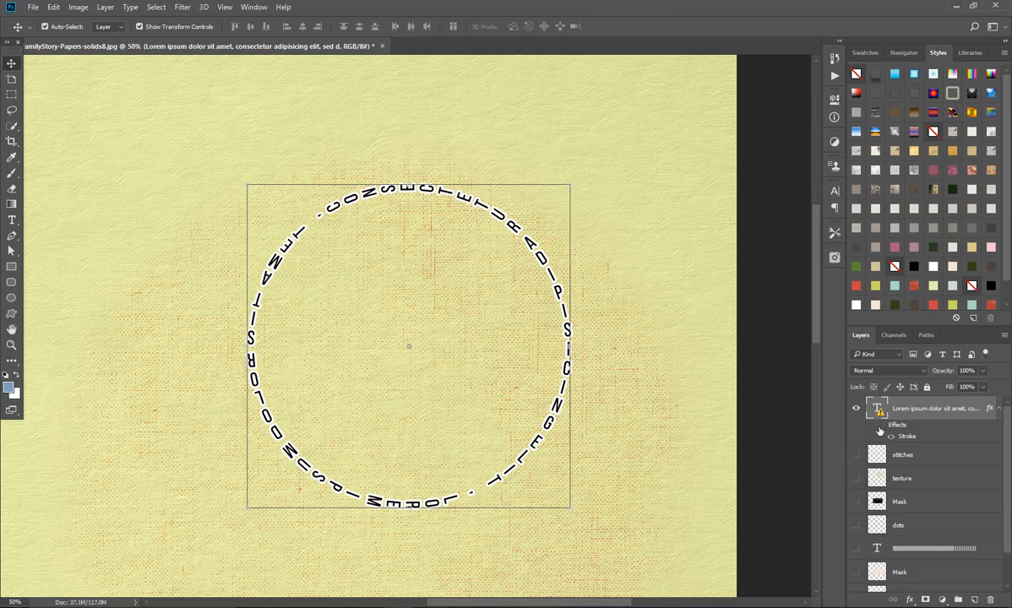
# Step: Hide the circular text's layer effects and open the text for editing, accepting substitution of the missing BebasNeueRegular font
pyautogui.click(879, 428)
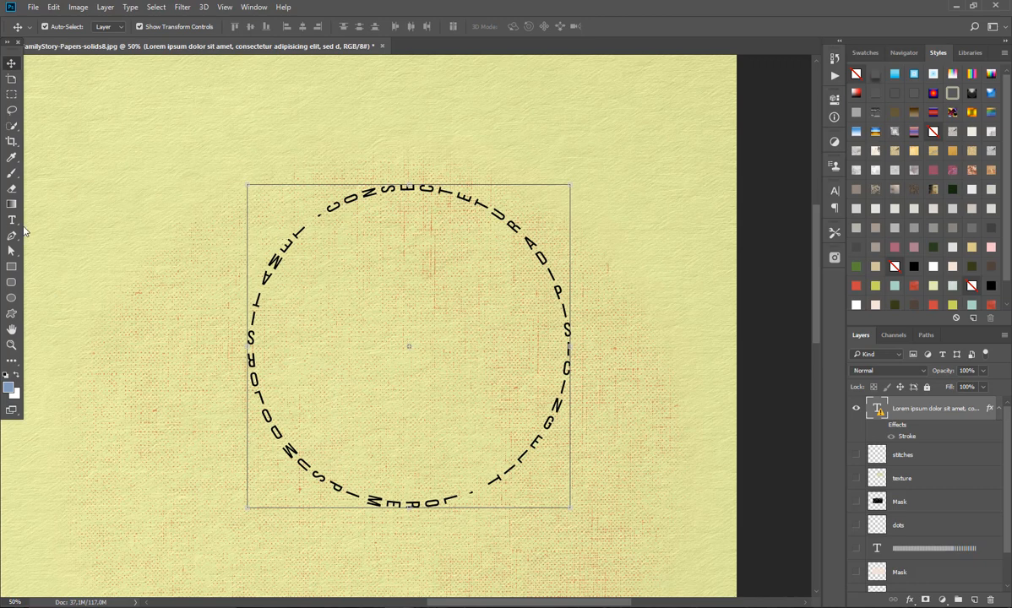
pyautogui.click(11, 219)
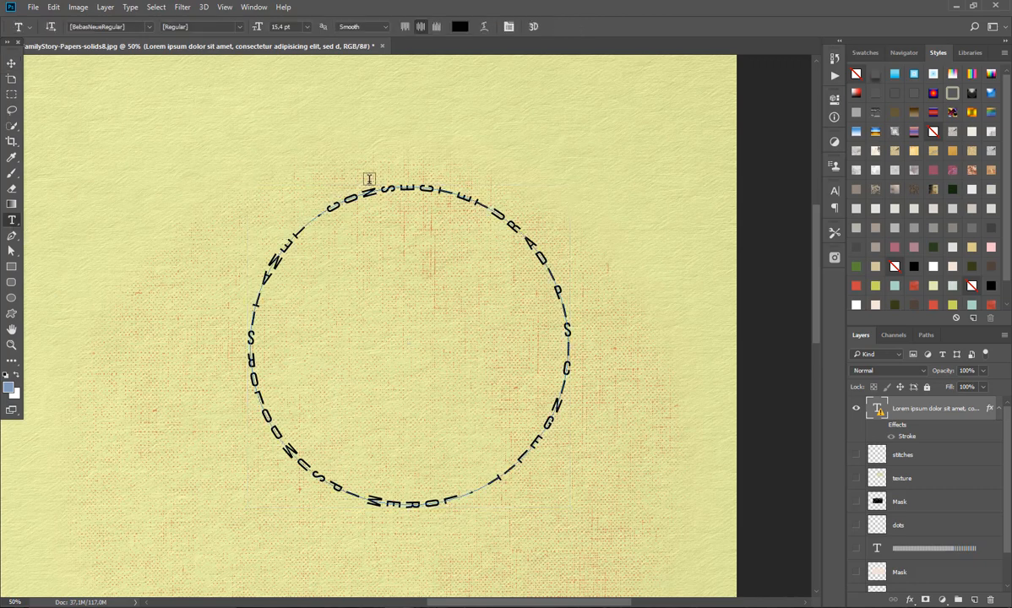
pyautogui.click(409, 436)
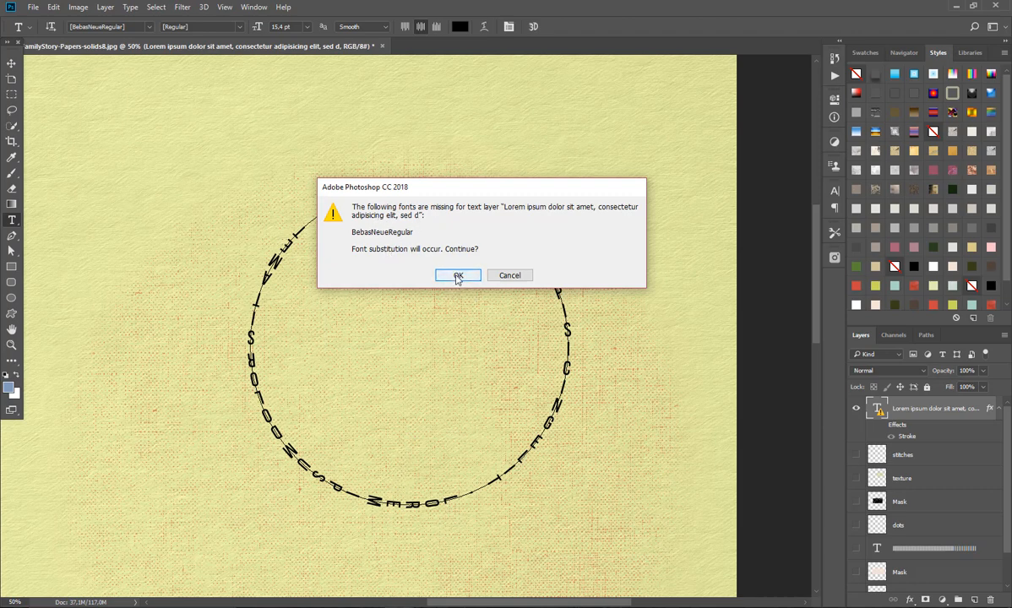
pyautogui.click(457, 277)
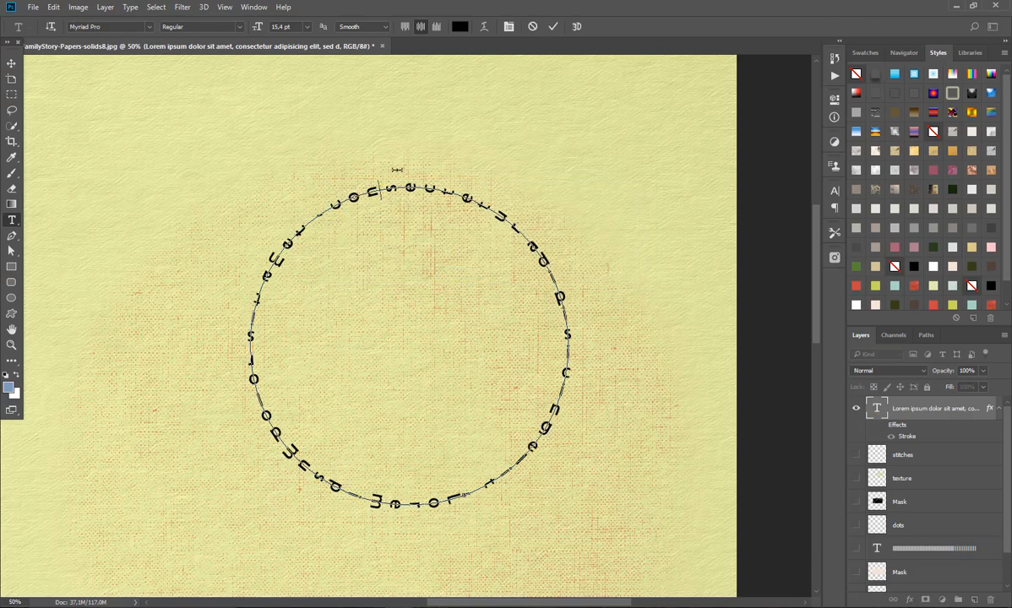
# Step: Try replacing the circular placeholder text with repeated filler characters aligned to the start of the path, and undo the typing
pyautogui.hotkey('ctrl', 'a')
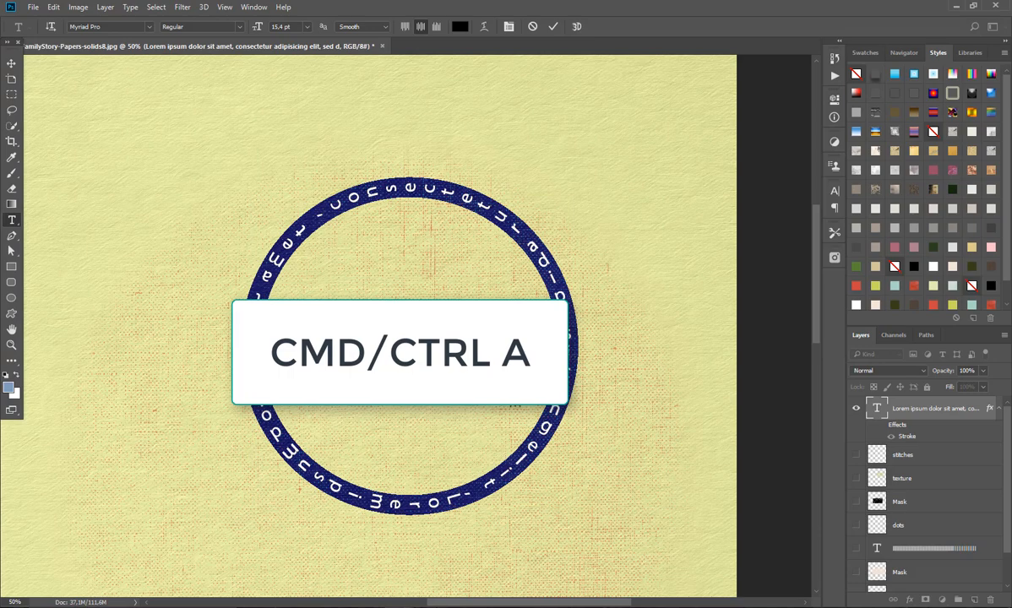
pyautogui.press('BackSpace')
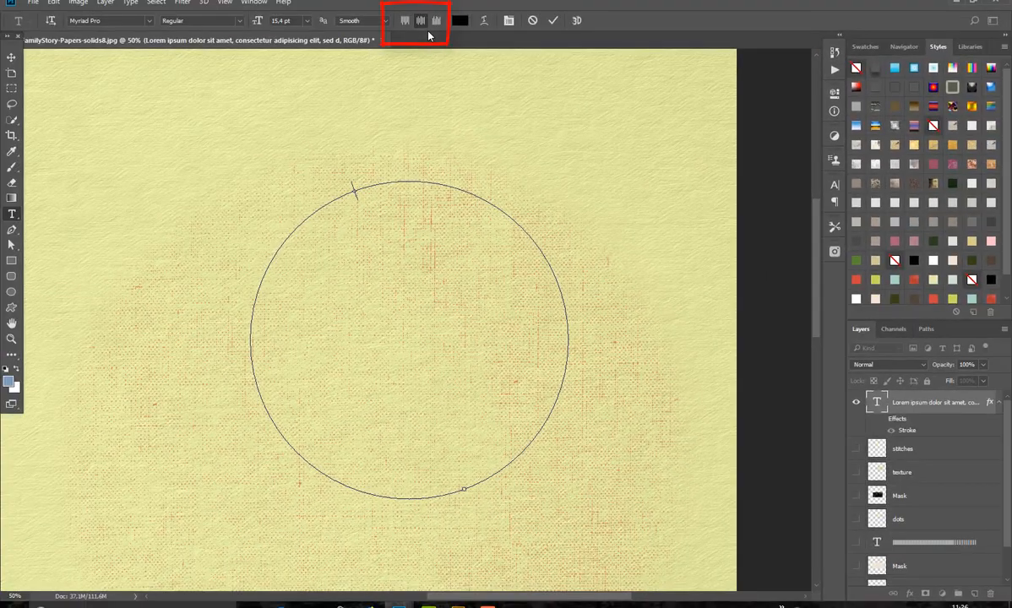
pyautogui.click(406, 22)
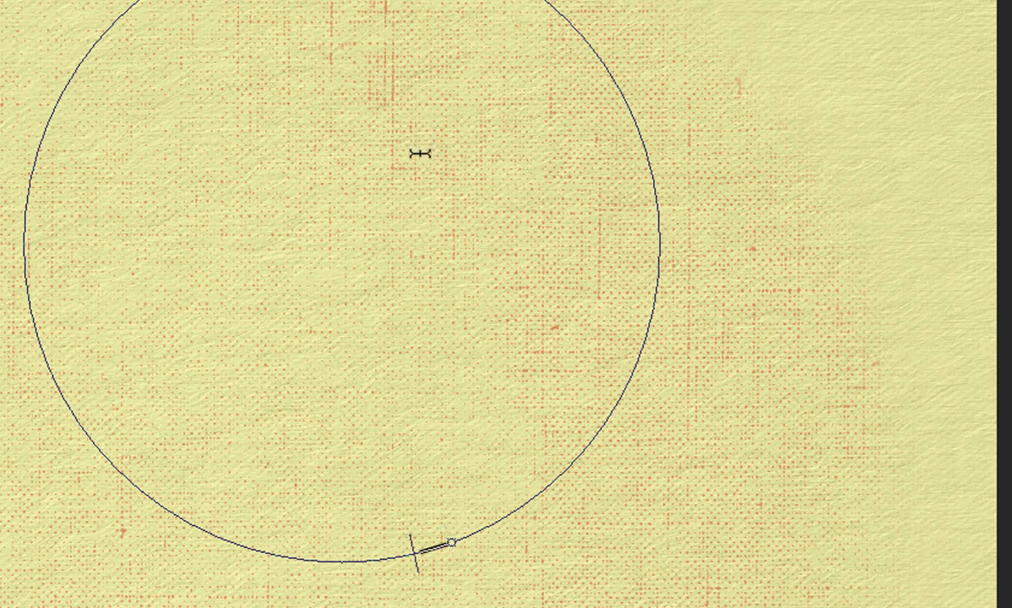
pyautogui.write('----------------------------------------')
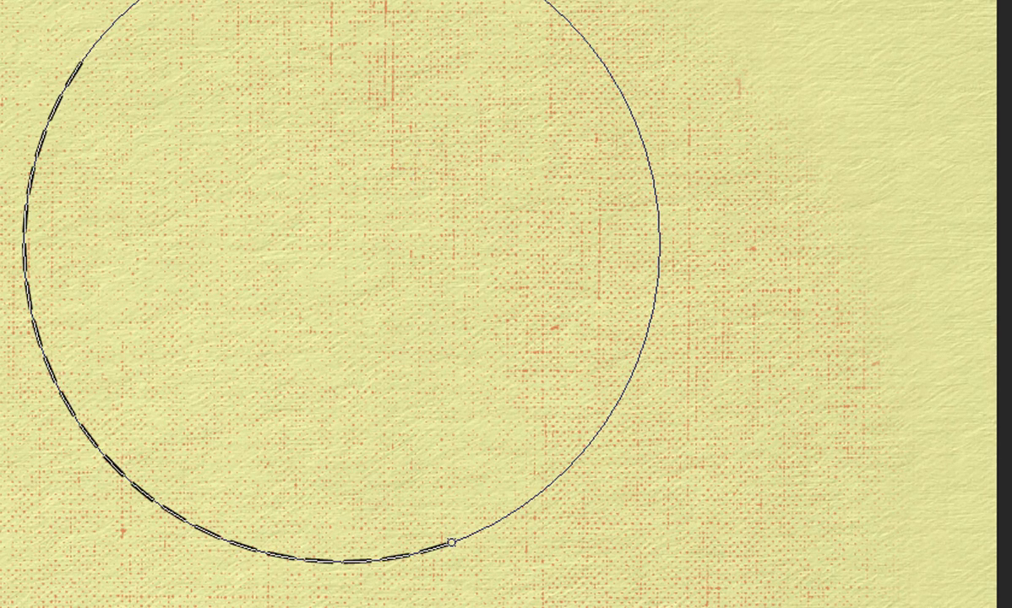
pyautogui.hotkey('ctrl', 'z')
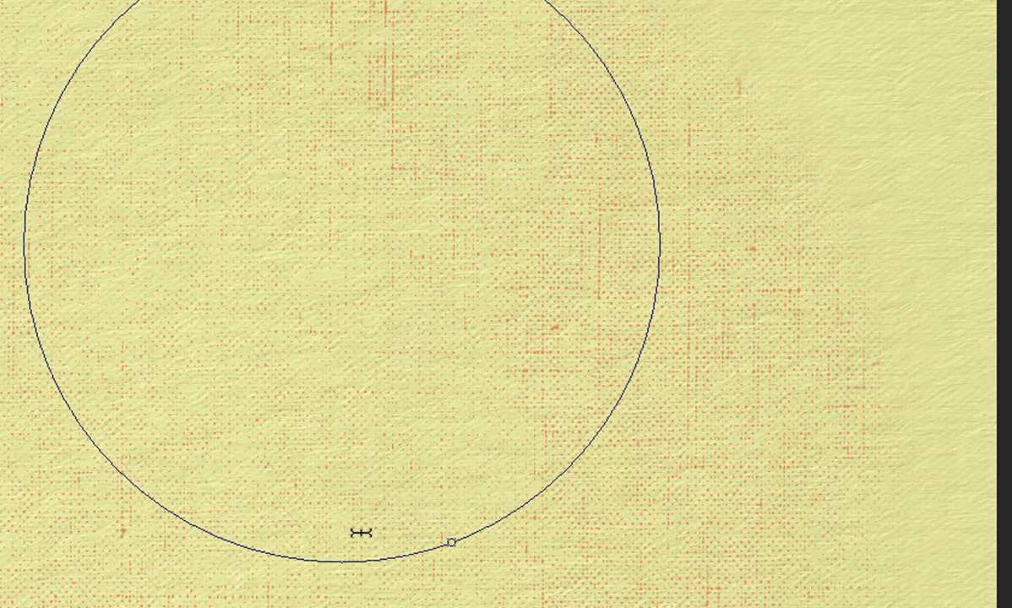
# Step: Try a run of repeated K characters aligned to the end of the circular path, and discard the text edit
pyautogui.write('KKKKKKKKKKKKKKKKKKKKKKKKKKK')
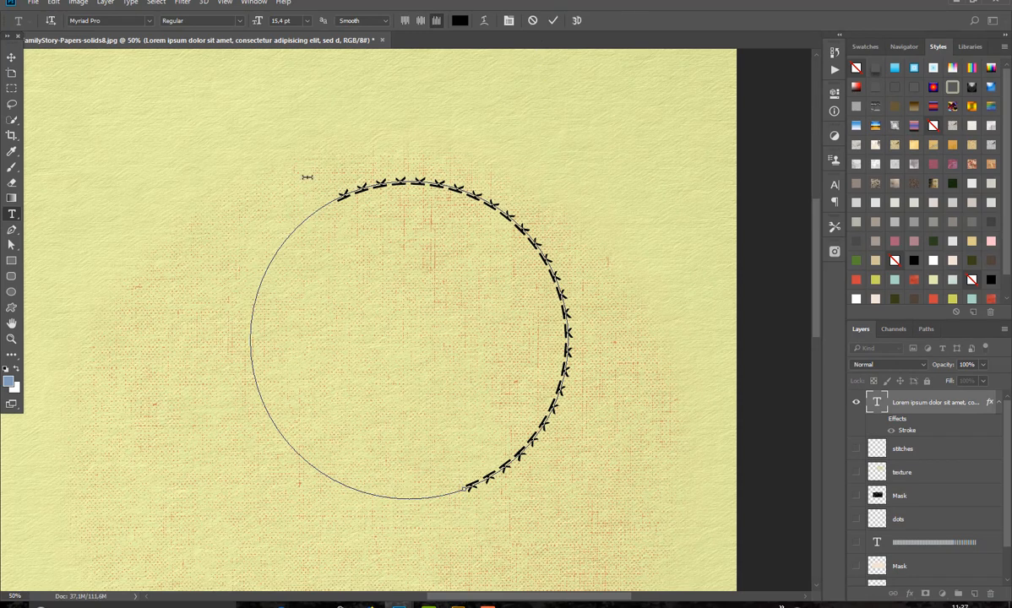
pyautogui.click(533, 20)
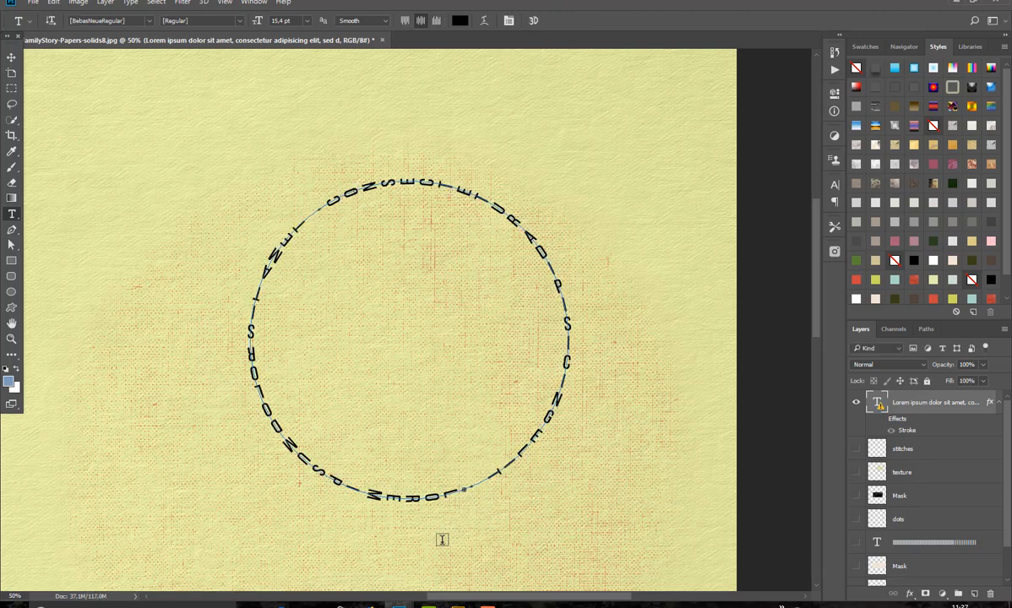
# Step: Reopen the circular text for editing, accepting the font substitution, and delete all of its Lorem ipsum text
pyautogui.click(457, 511)
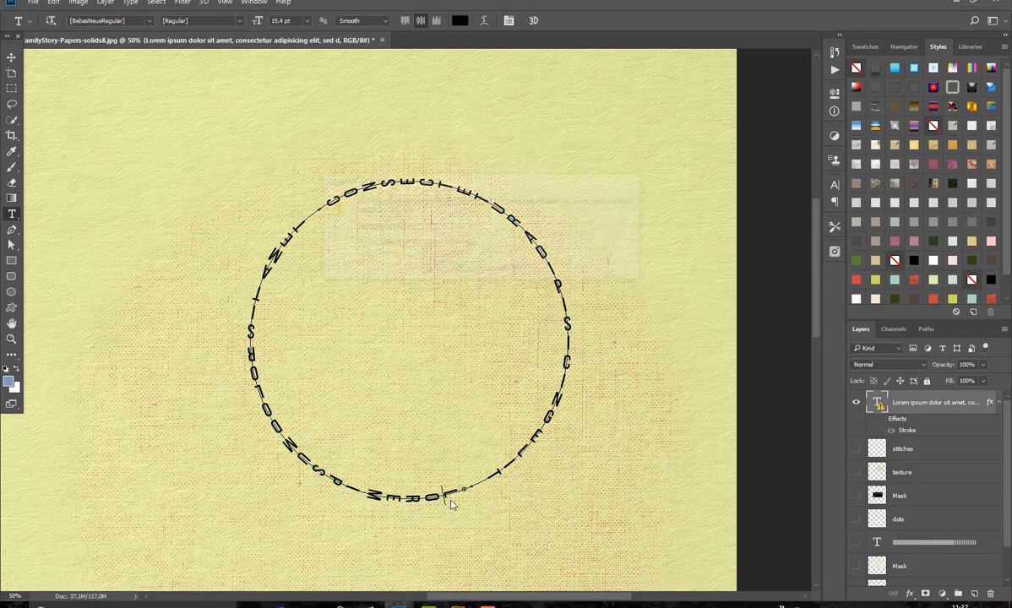
pyautogui.click(467, 270)
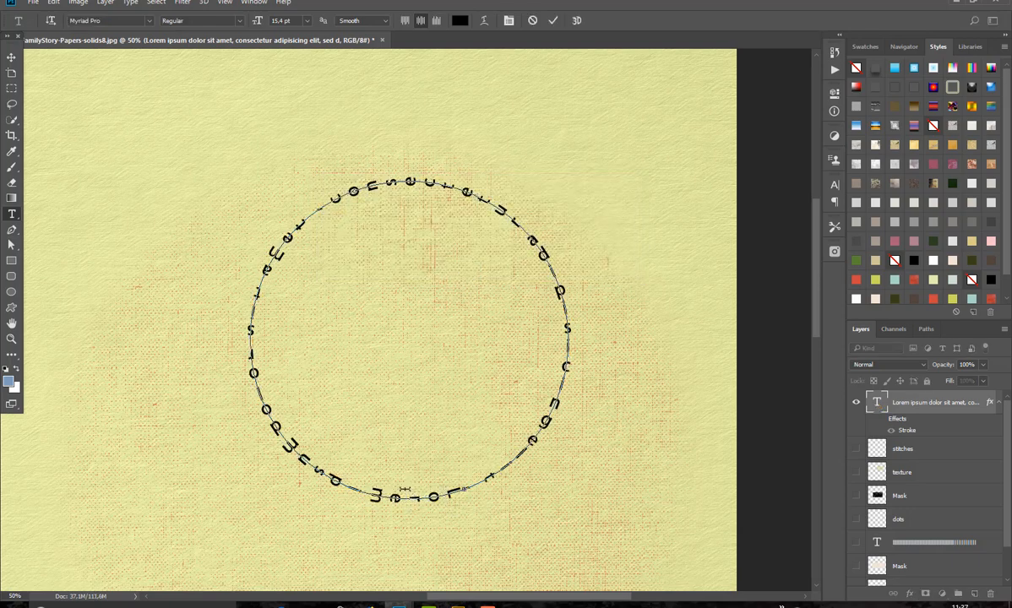
pyautogui.hotkey('ctrl', 'a')
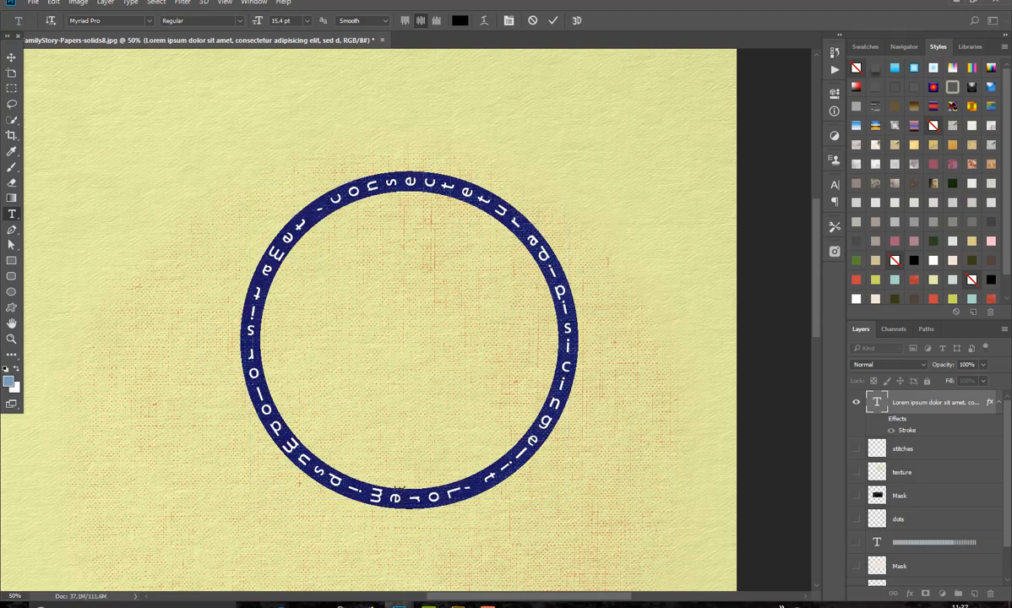
pyautogui.press('BackSpace')
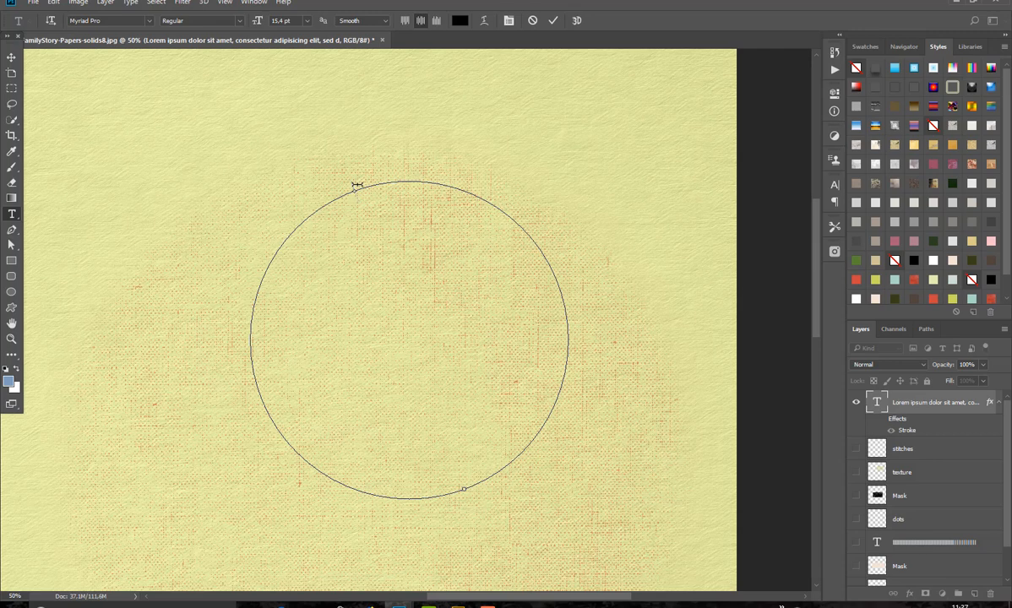
# Step: Enter "today is a nice weather we have a lot of snowand rain" as the circular path text and commit it
pyautogui.write('today is a nice')
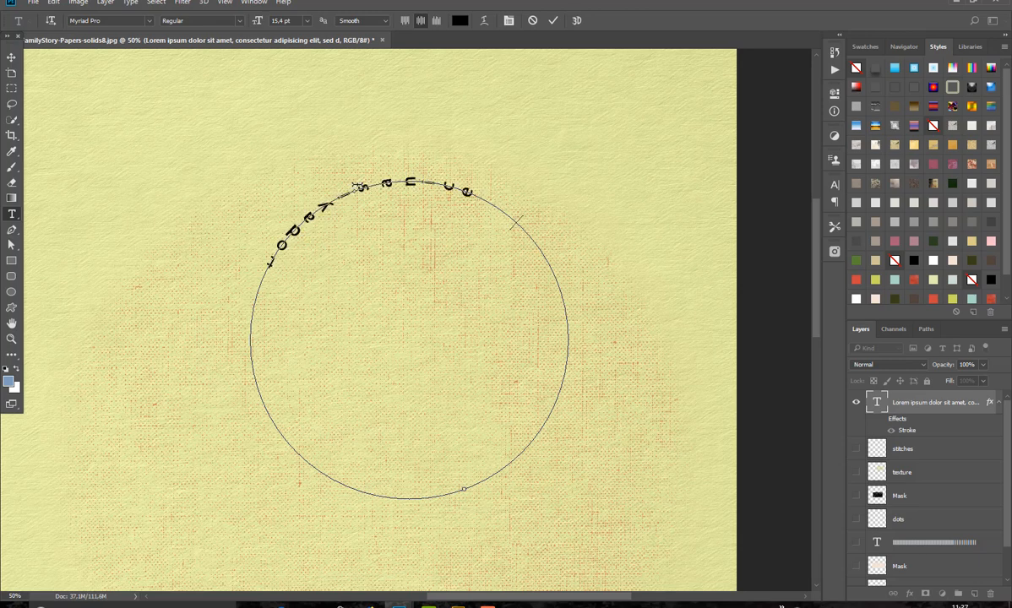
pyautogui.write(' Weather')
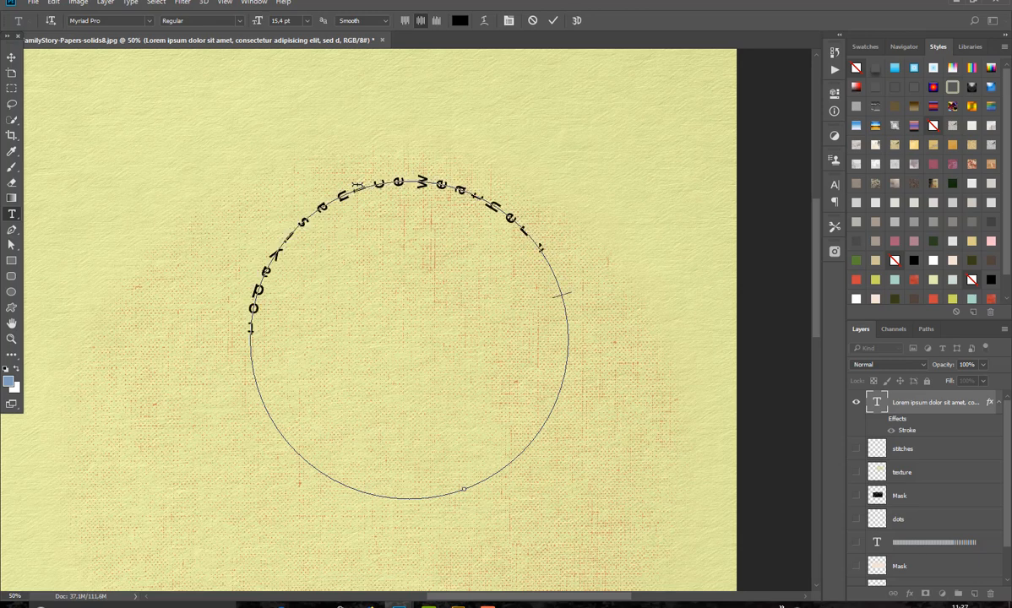
pyautogui.write(' we have')
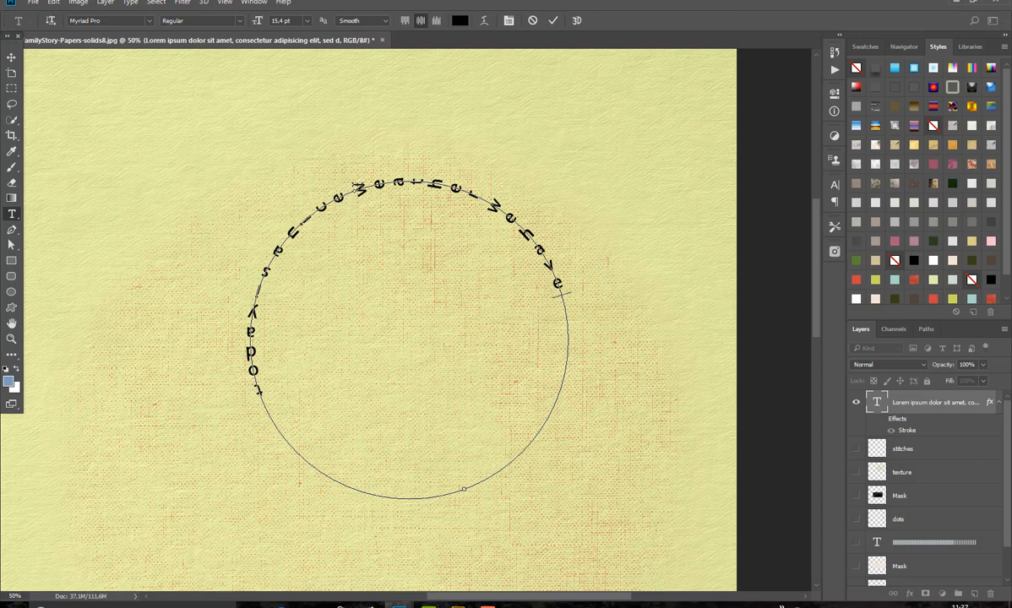
pyautogui.write(' to')
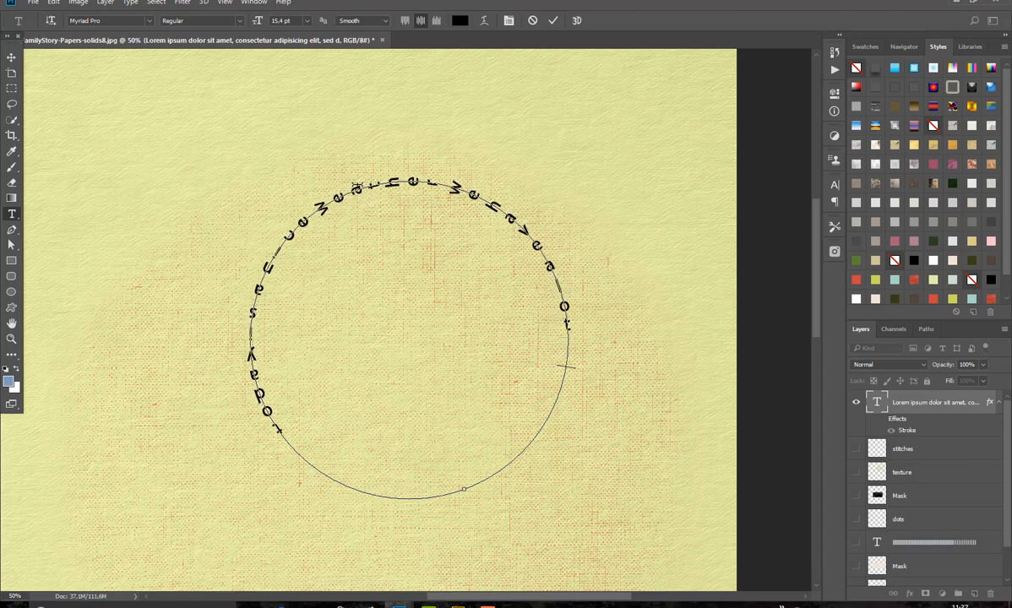
pyautogui.write(' snow')
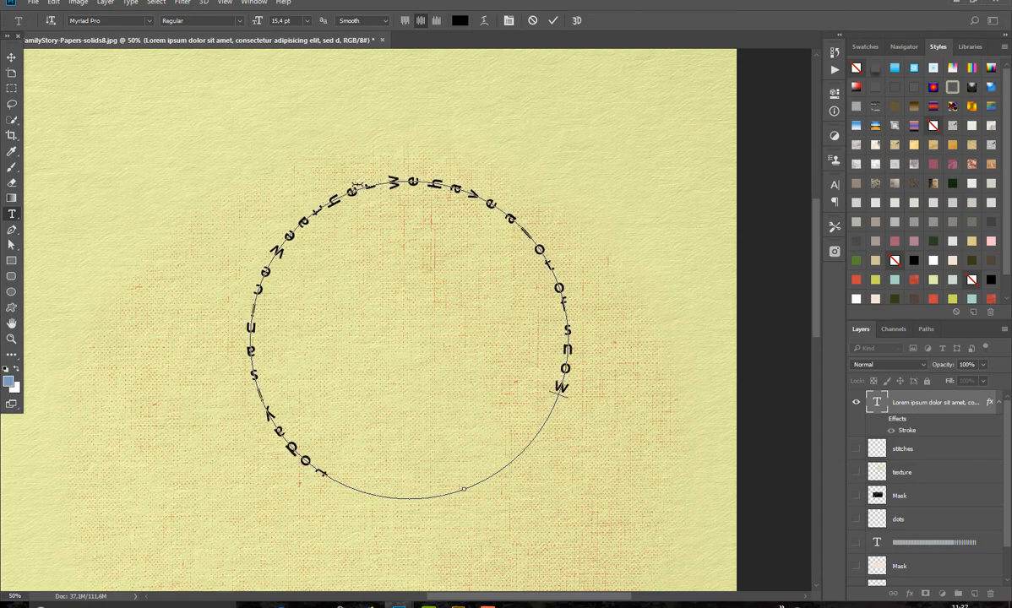
pyautogui.write(' and rain')
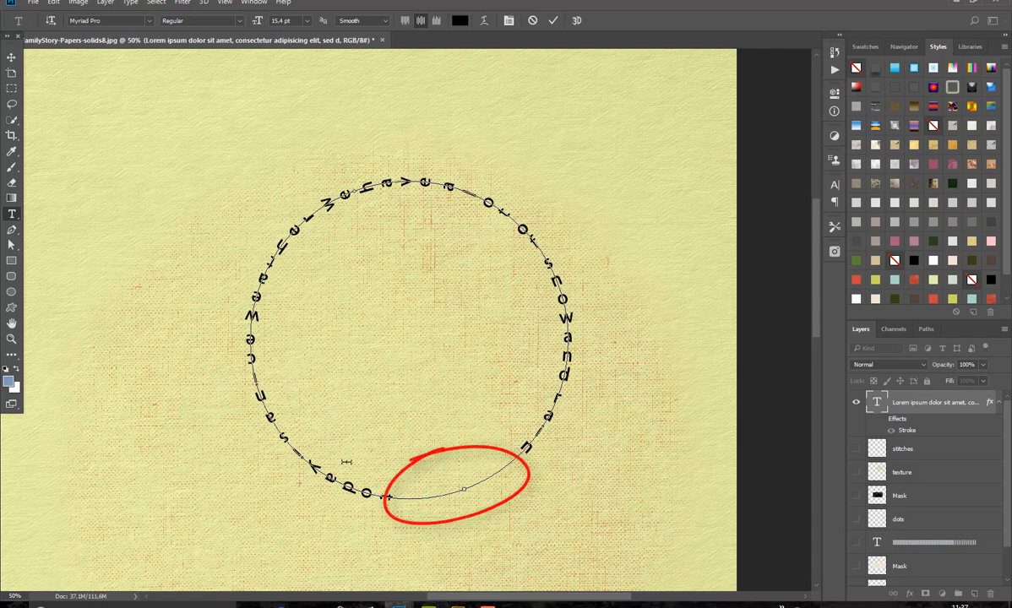
pyautogui.moveTo(568, 328); pyautogui.dragTo(556, 406)
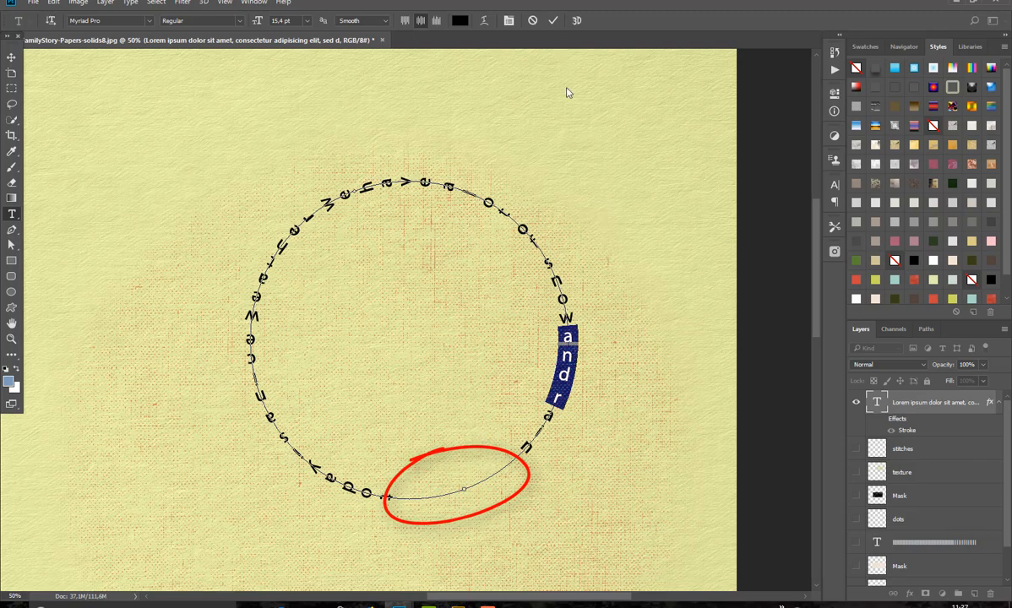
pyautogui.click(552, 20)
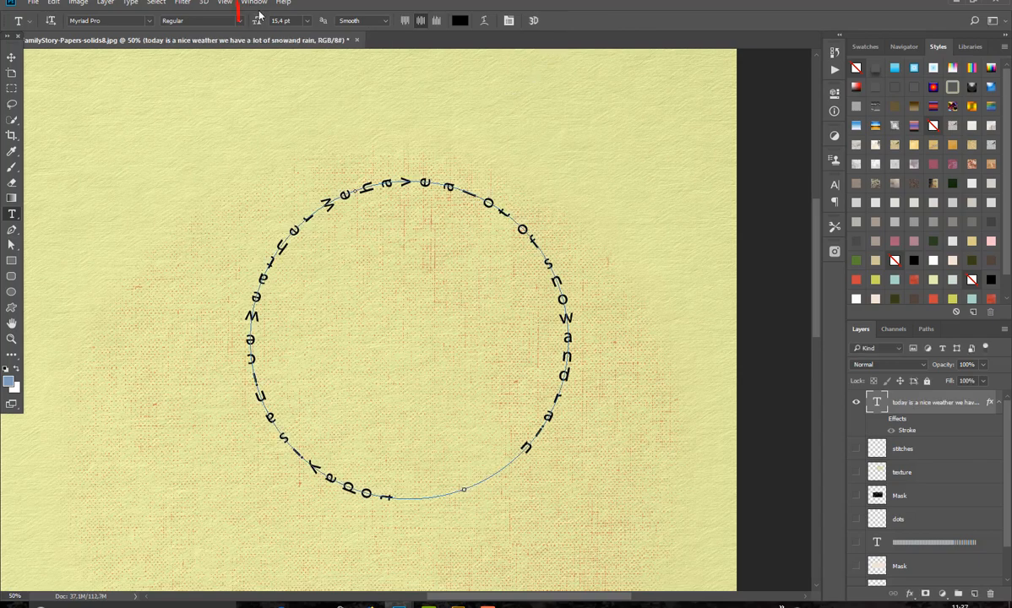
# Step: Compare font sizes of 18 pt and 16 pt on the circular text, and keep it at 16 pt
pyautogui.click(307, 20)
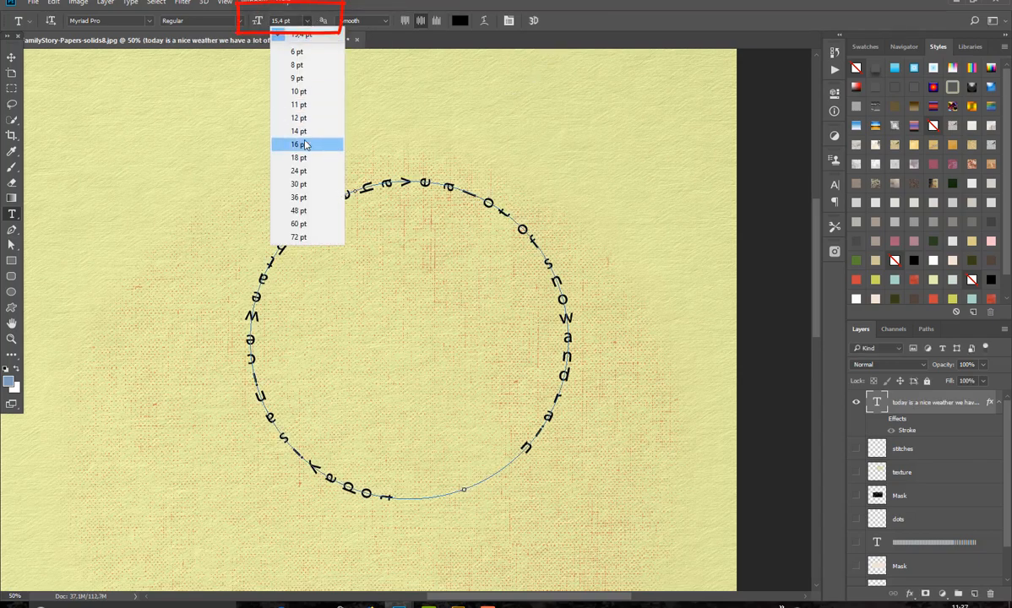
pyautogui.click(286, 157)
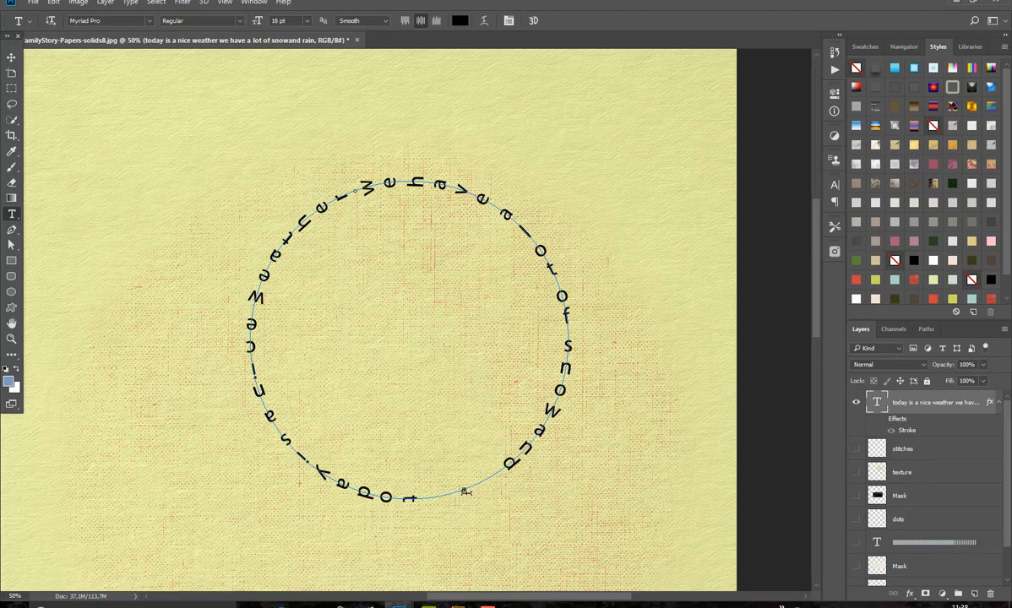
pyautogui.click(306, 20)
pyautogui.click(300, 145)
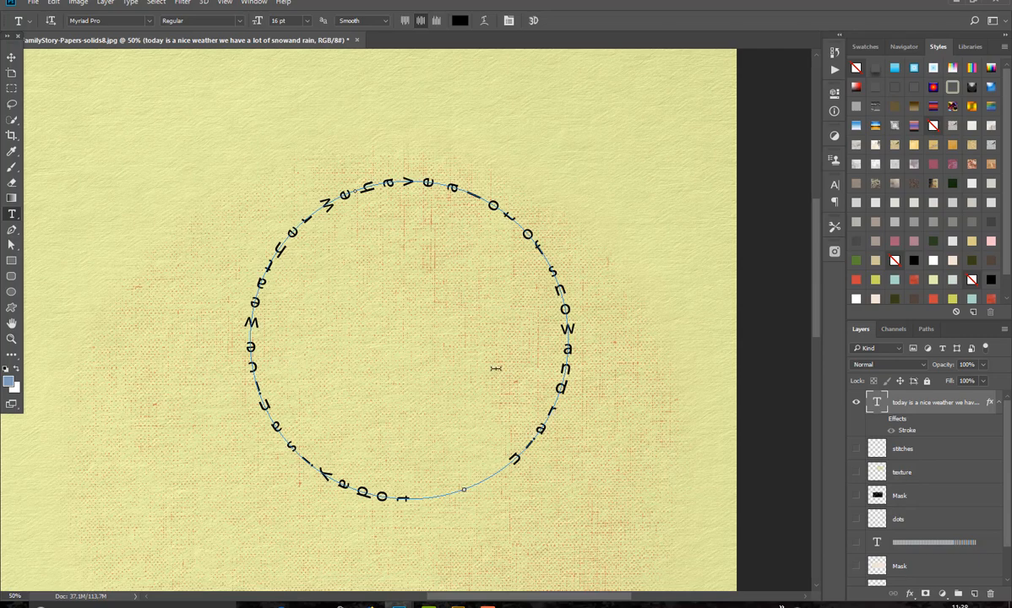
pyautogui.click(309, 21)
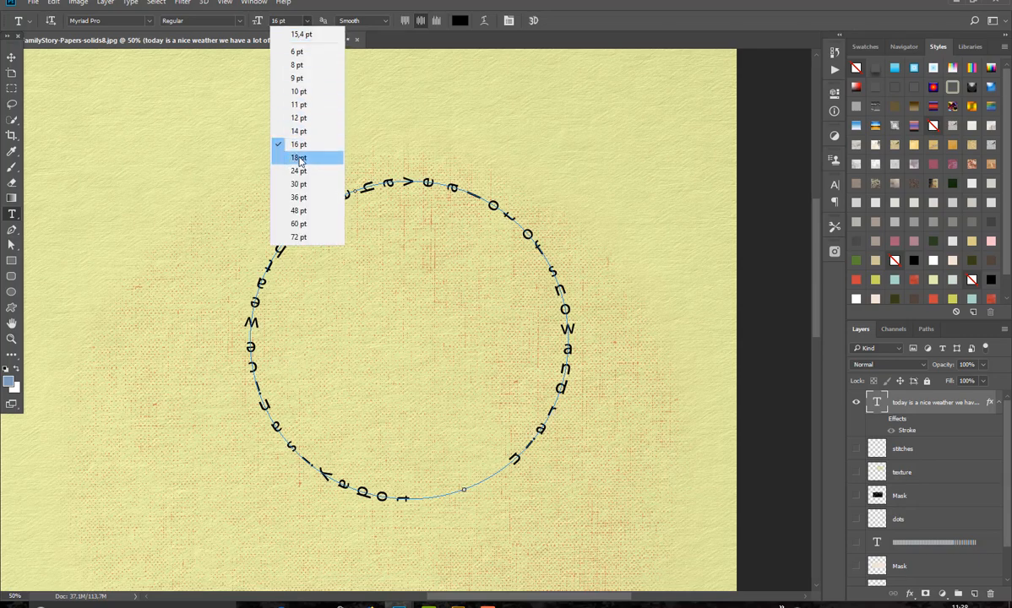
pyautogui.click(285, 150)
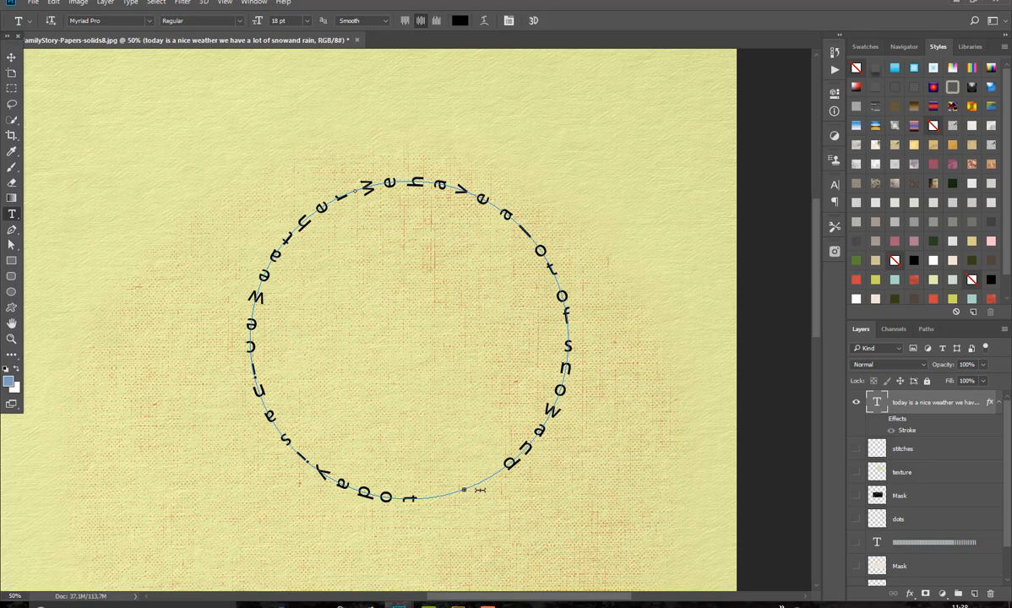
pyautogui.click(307, 20)
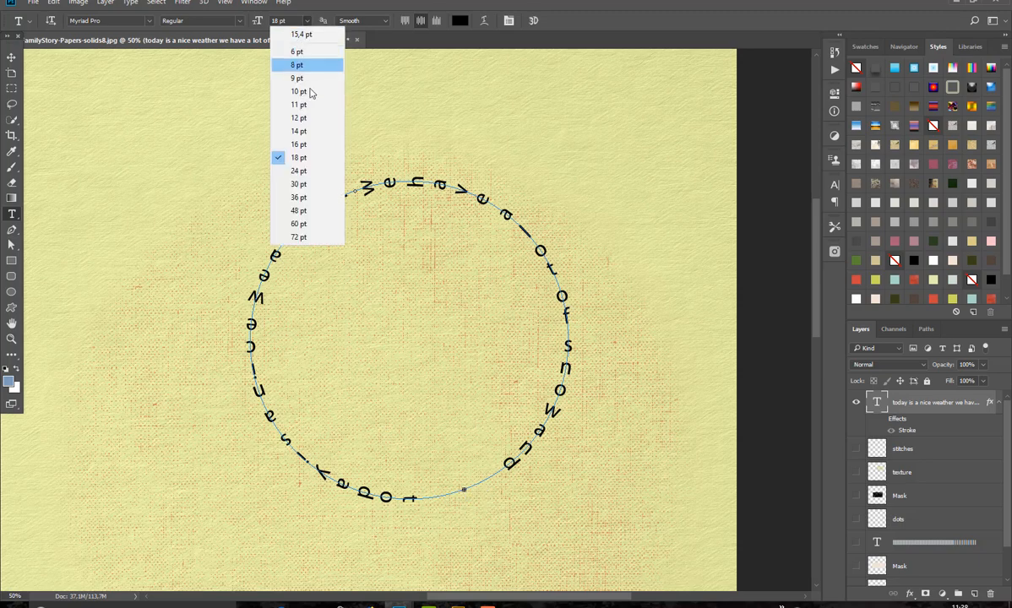
pyautogui.click(299, 145)
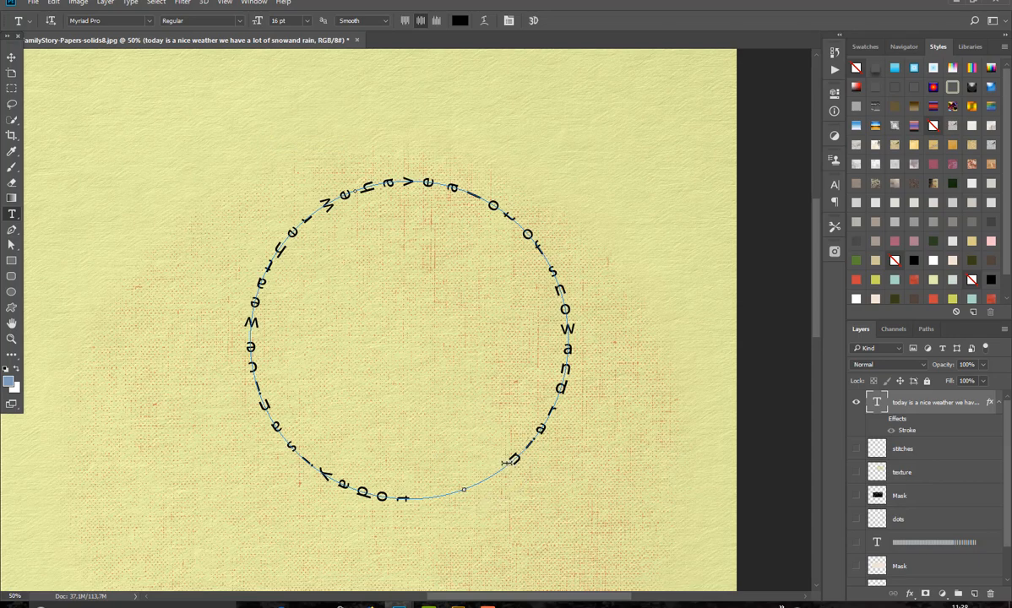
pyautogui.click(507, 463)
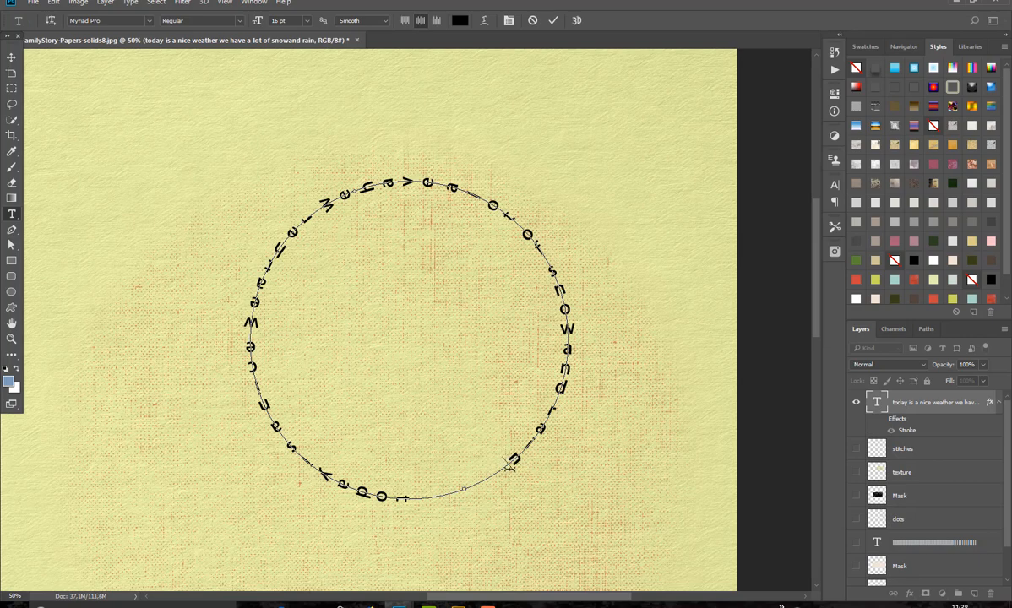
pyautogui.hotkey('ctrl', 'Return')
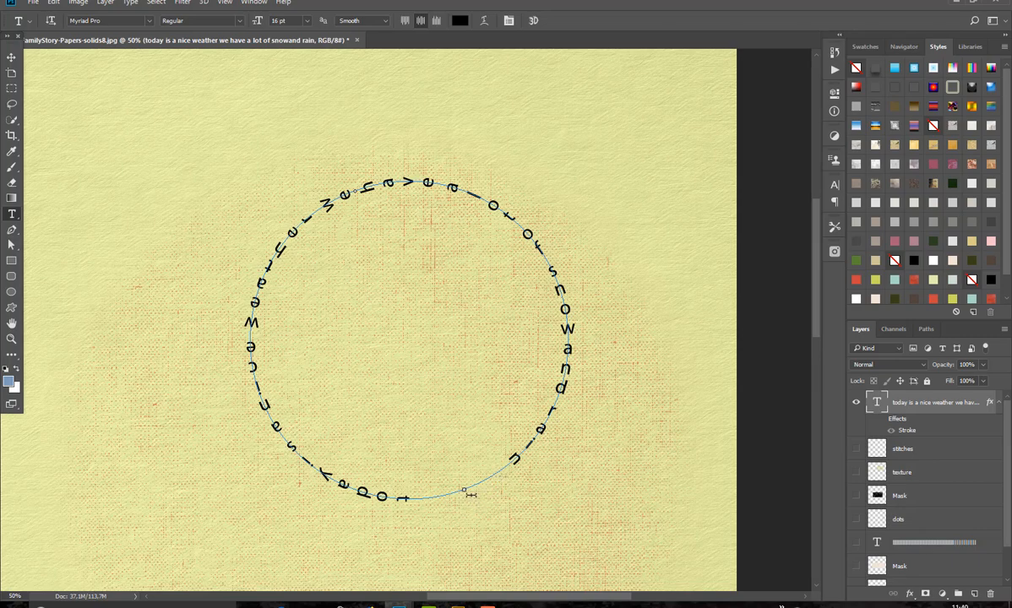
# Step: Preview other fonts on the circular text, including OCR A Extended, OCR A Std and Parchment
pyautogui.click(150, 22)
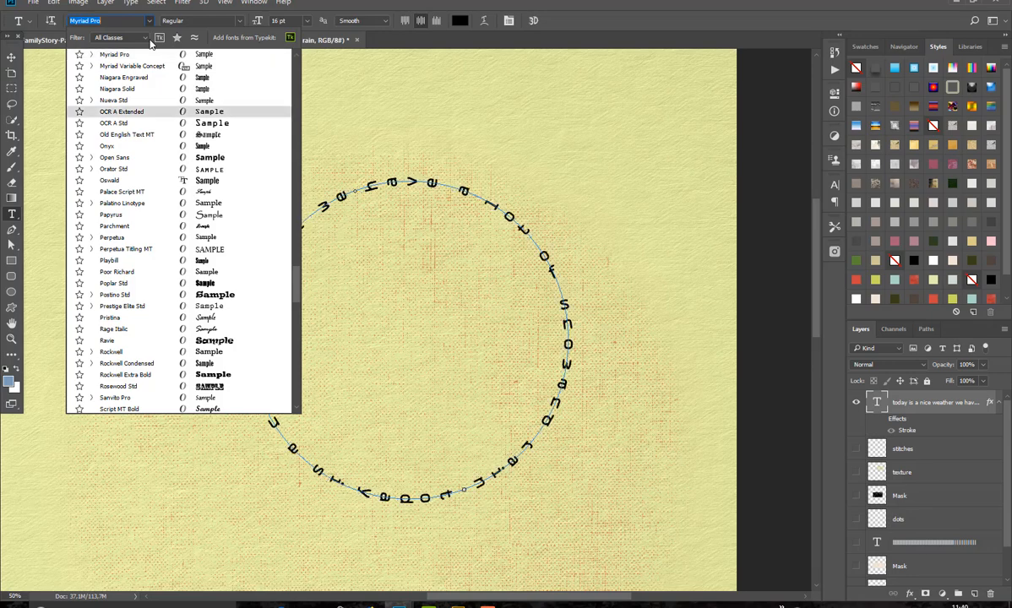
pyautogui.press('Down')
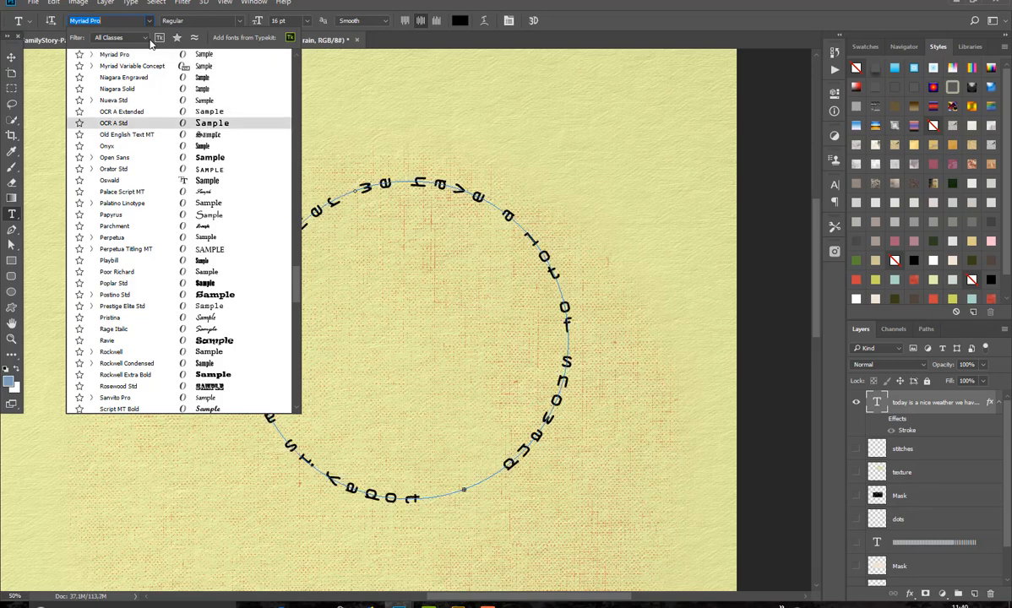
pyautogui.press('Down')
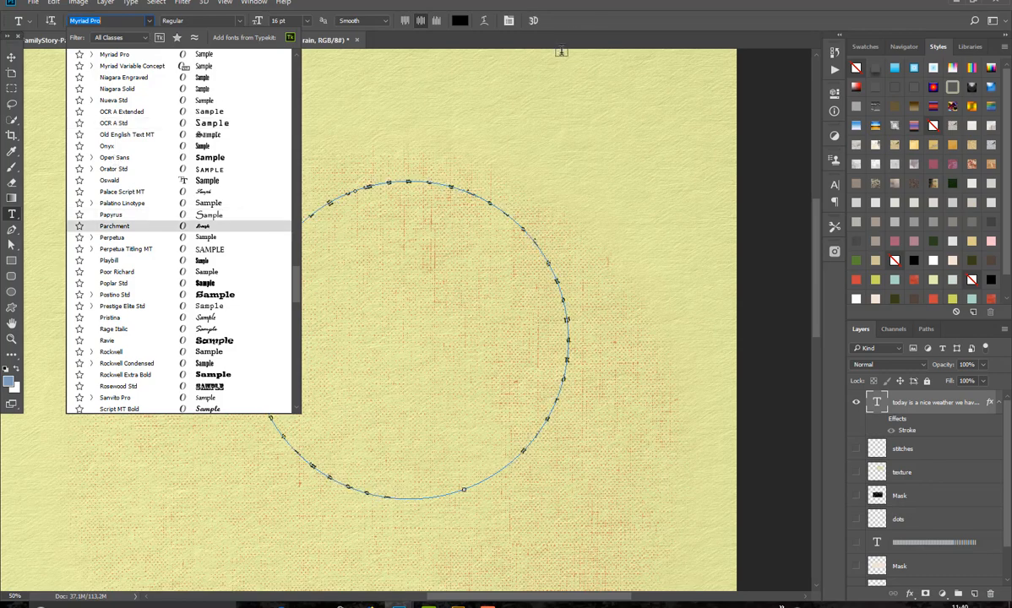
pyautogui.press('Return')
pyautogui.click(545, 91)
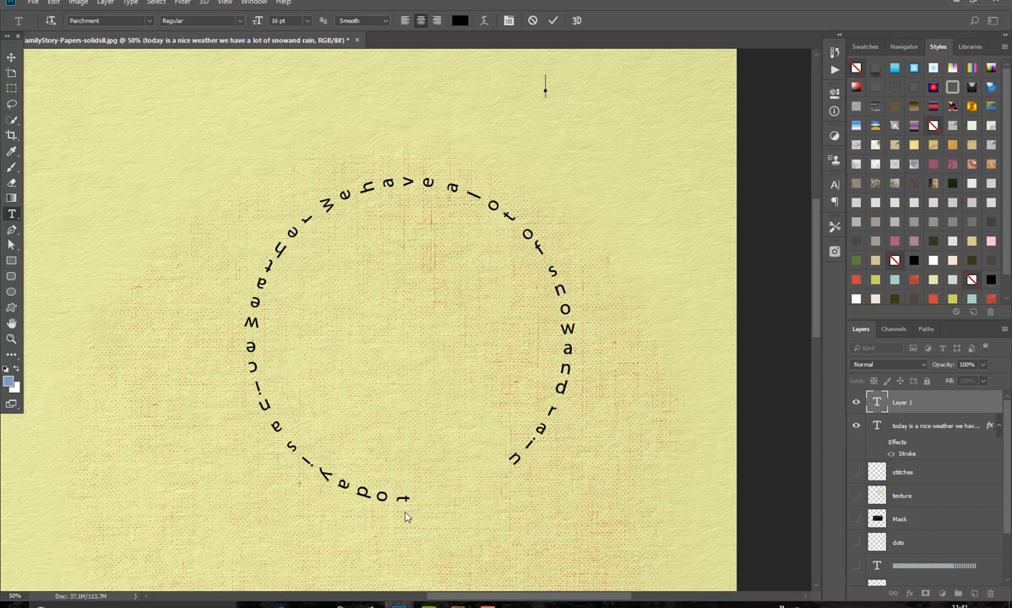
# Step: With the Path Selection tool, free-transform the circular text layer's path, rotating it roughly a quarter turn counterclockwise, and apply the rotation
pyautogui.click(11, 245)
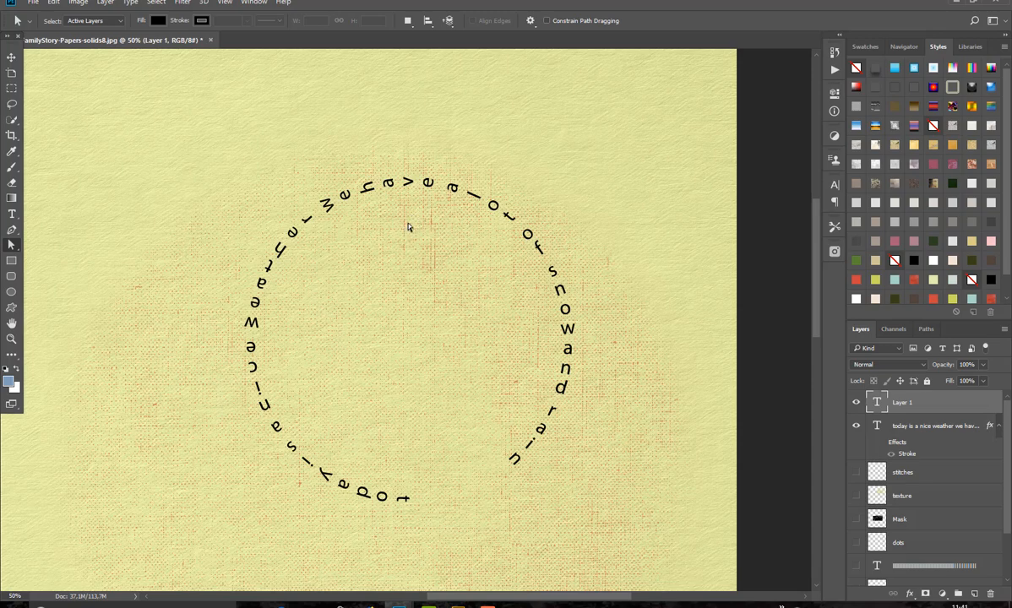
pyautogui.hotkey('ctrl', 't')
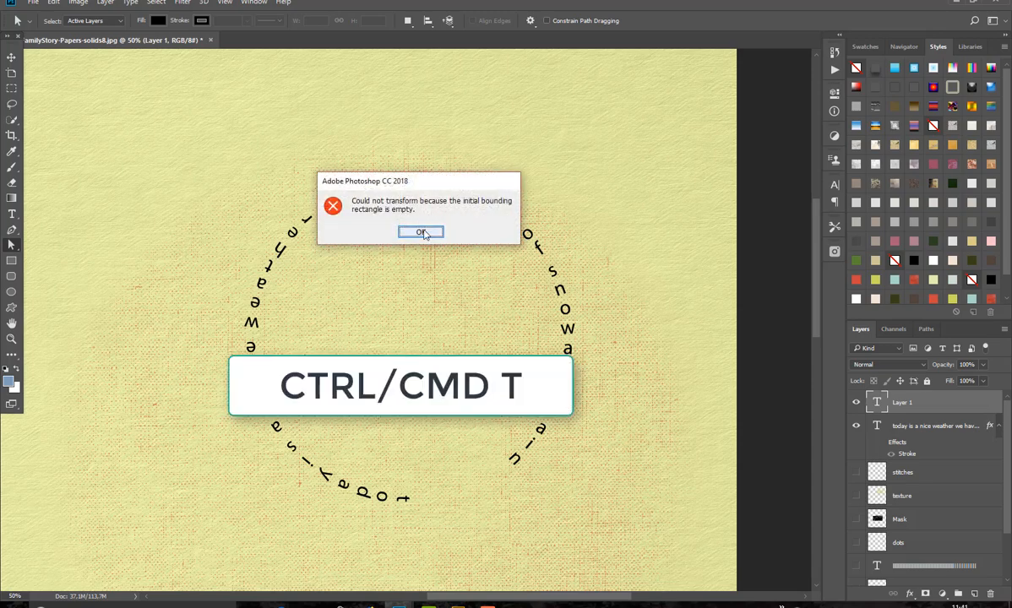
pyautogui.click(418, 232)
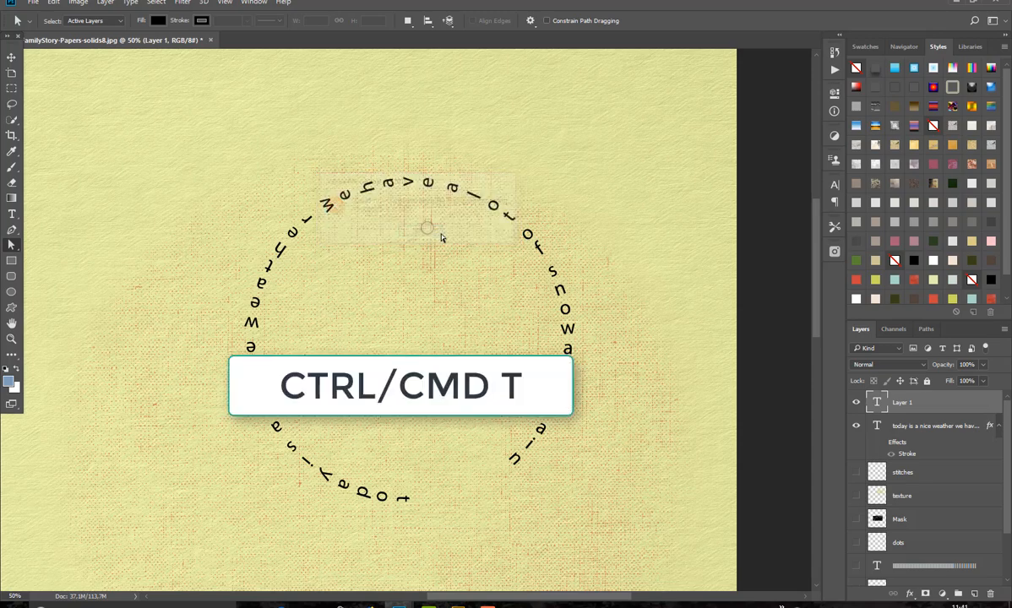
pyautogui.click(914, 426)
pyautogui.click(921, 426)
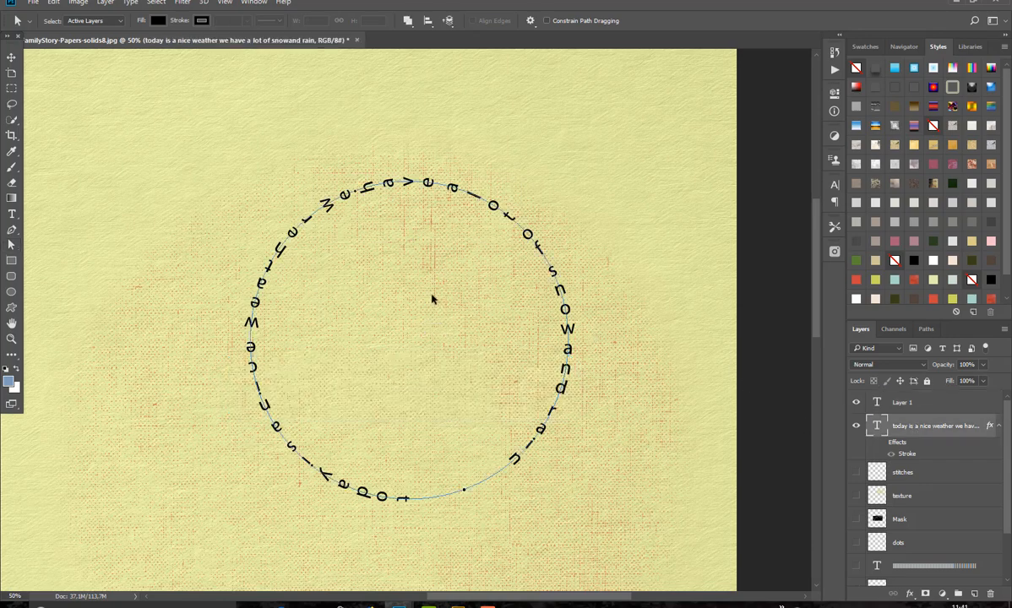
pyautogui.hotkey('ctrl', 't')
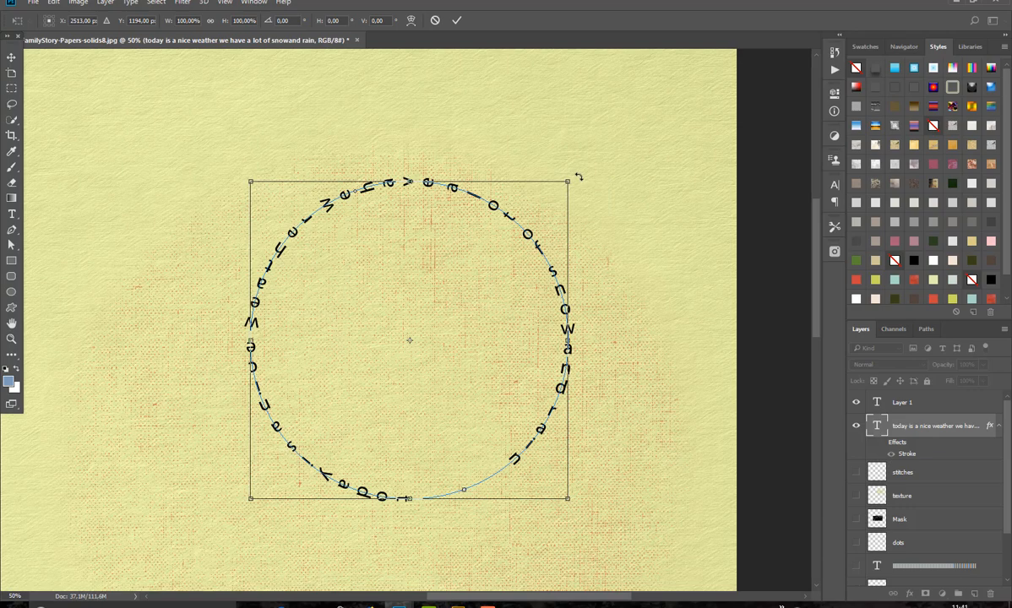
pyautogui.moveTo(579, 177); pyautogui.dragTo(269, 246)
pyautogui.click(456, 20)
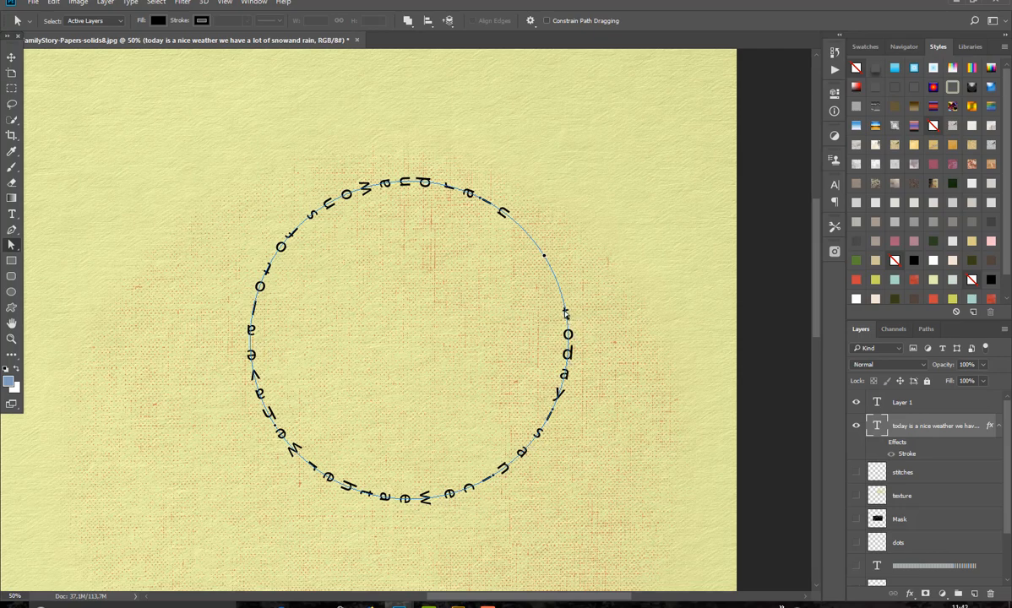
# Step: Flip the circular text's path horizontally with Free Transform and apply the change
pyautogui.hotkey('ctrl', 't')
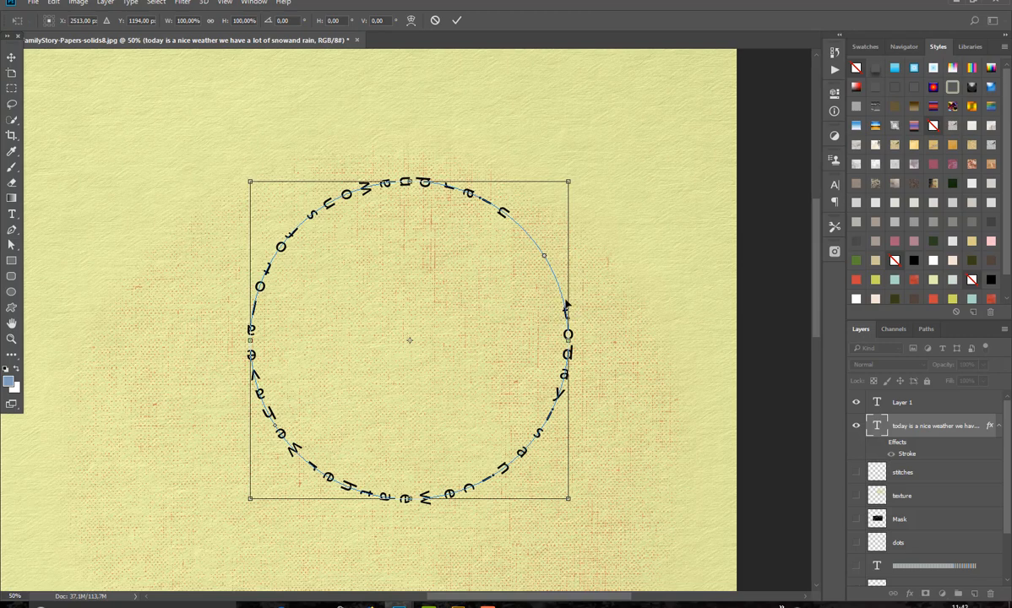
pyautogui.rightClick(565, 335)
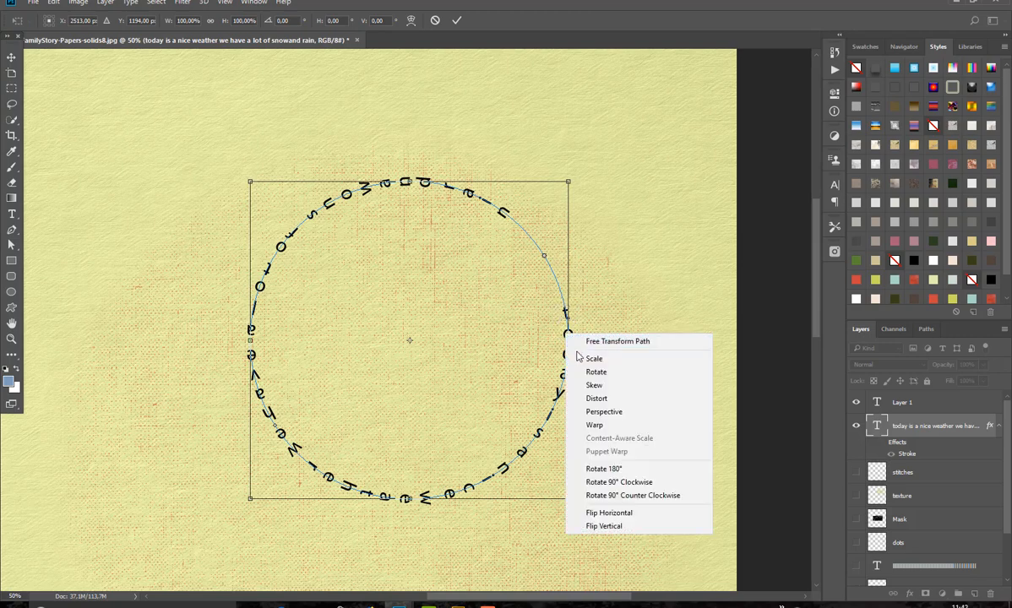
pyautogui.click(609, 514)
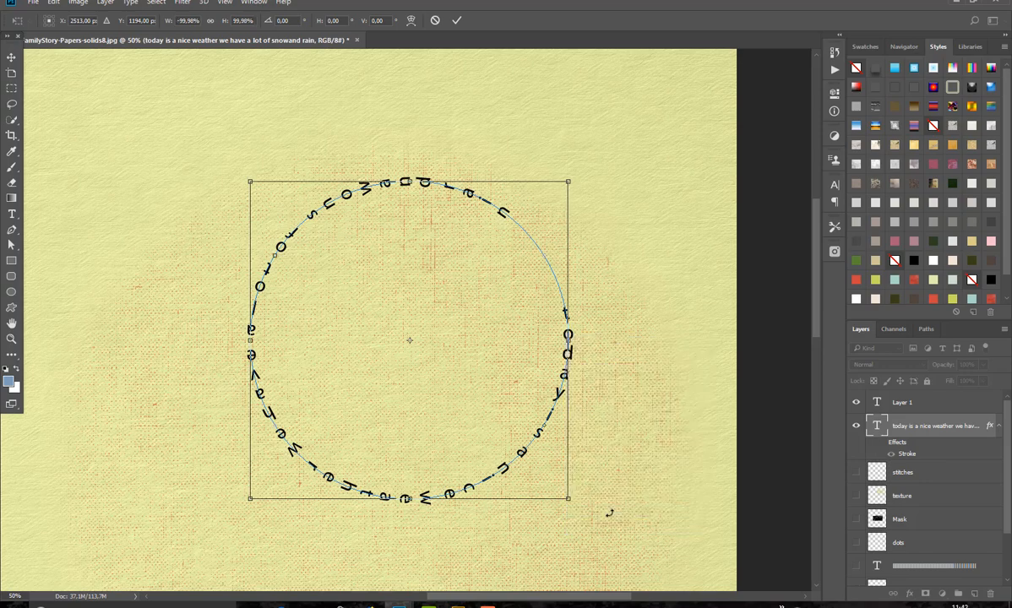
pyautogui.click(457, 20)
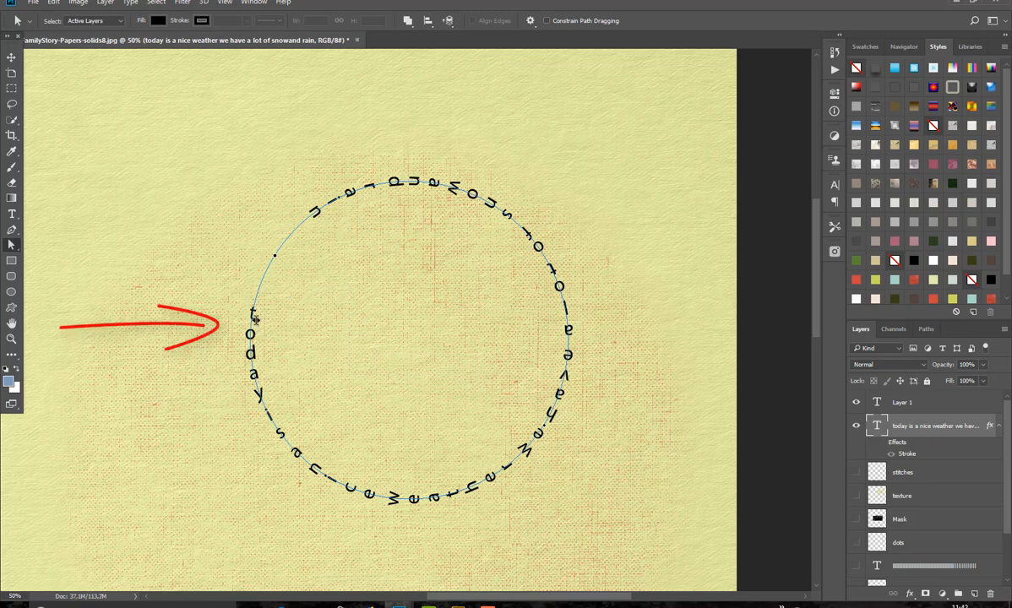
# Step: Rotate the flipped circular text path by about 39.8° clockwise, apply it, and switch to the Move tool
pyautogui.hotkey('ctrl', 't')
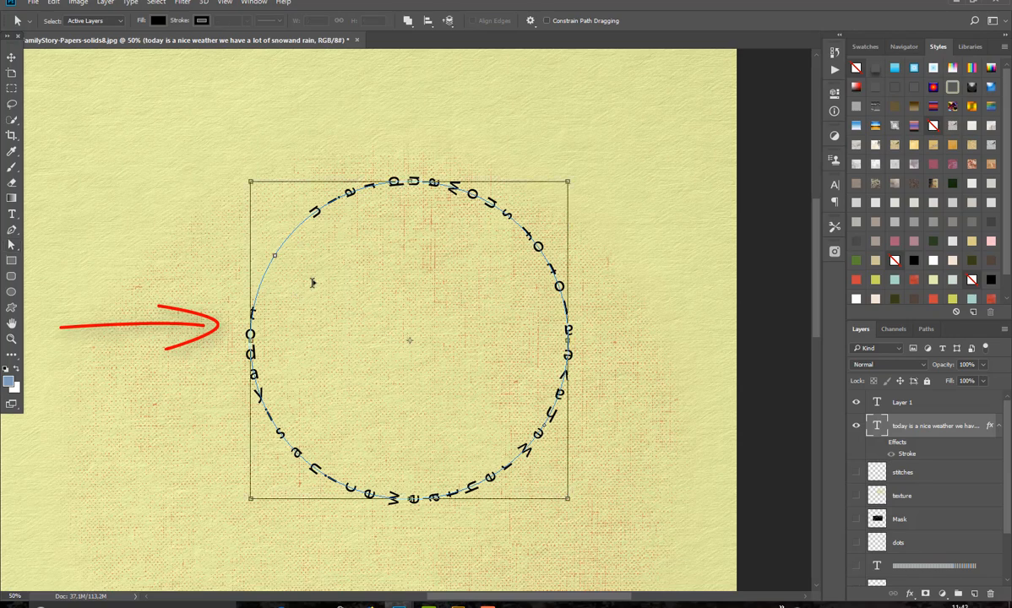
pyautogui.moveTo(272, 162); pyautogui.dragTo(434, 116)
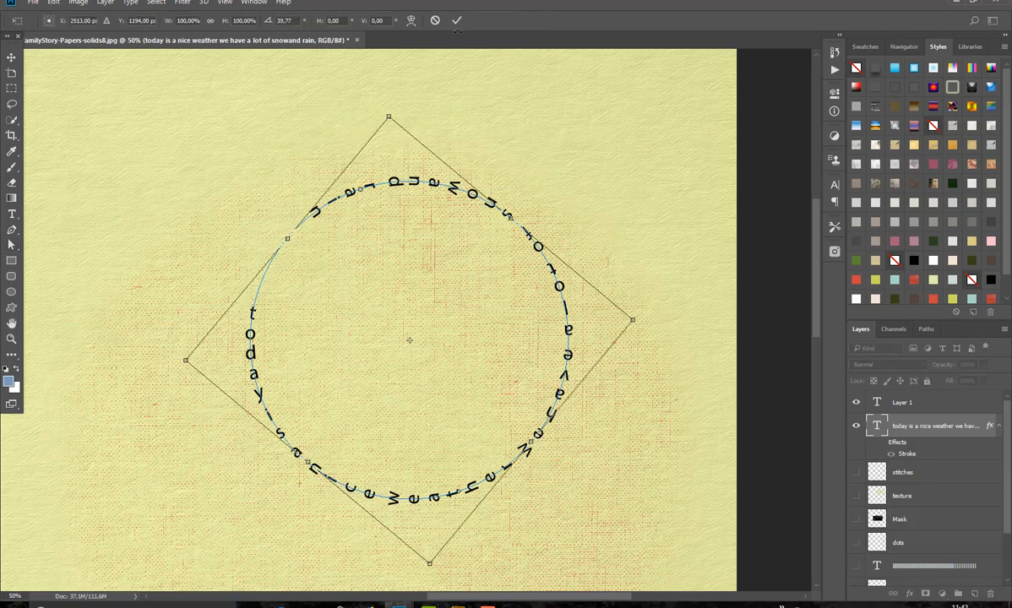
pyautogui.click(456, 19)
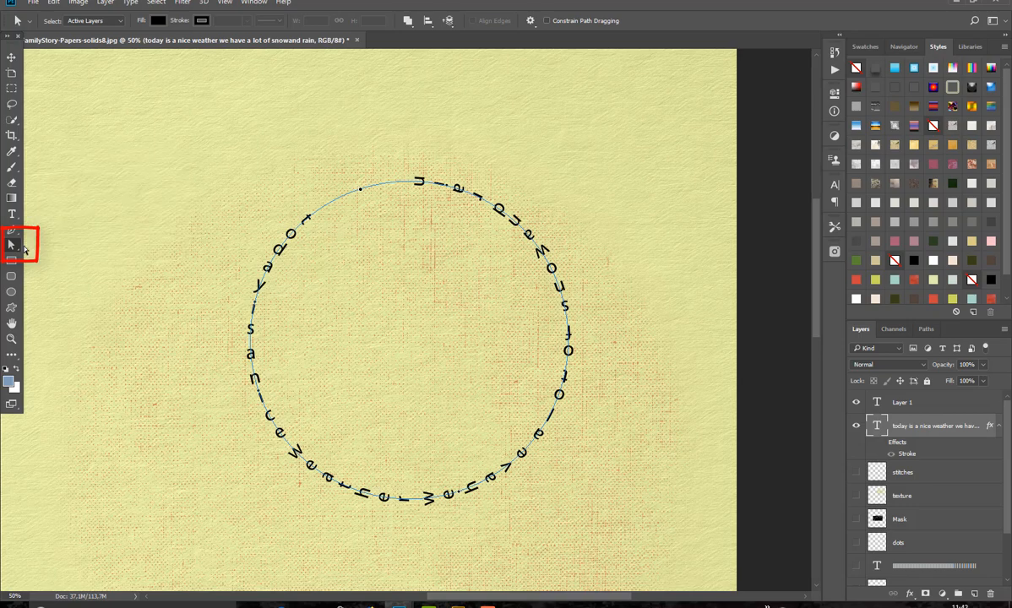
pyautogui.click(12, 56)
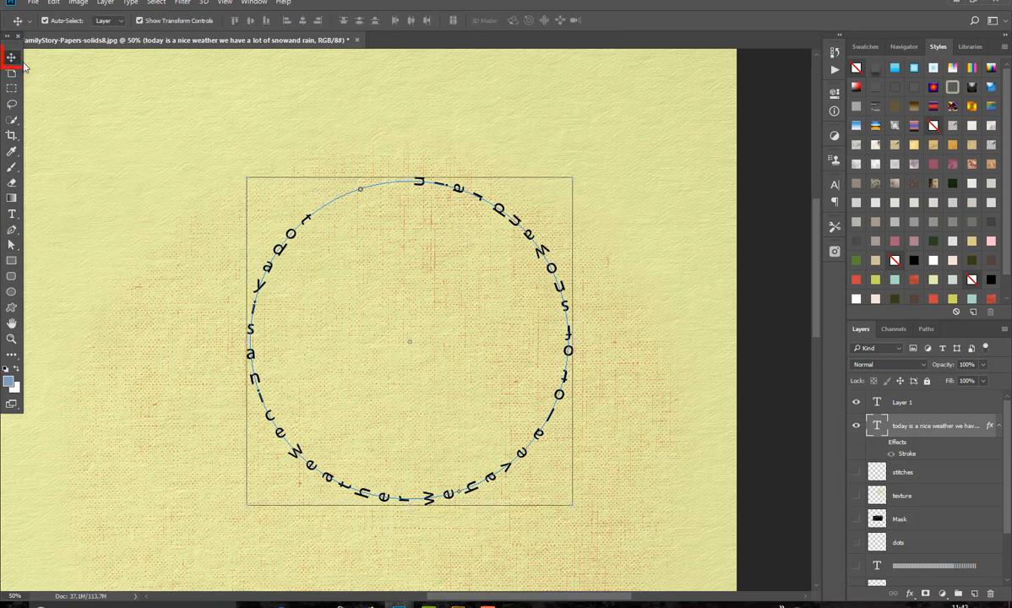
# Step: Try mirroring the circular text layer horizontally with Free Transform, reverse the flip, and close the transform
pyautogui.hotkey('ctrl', 't')
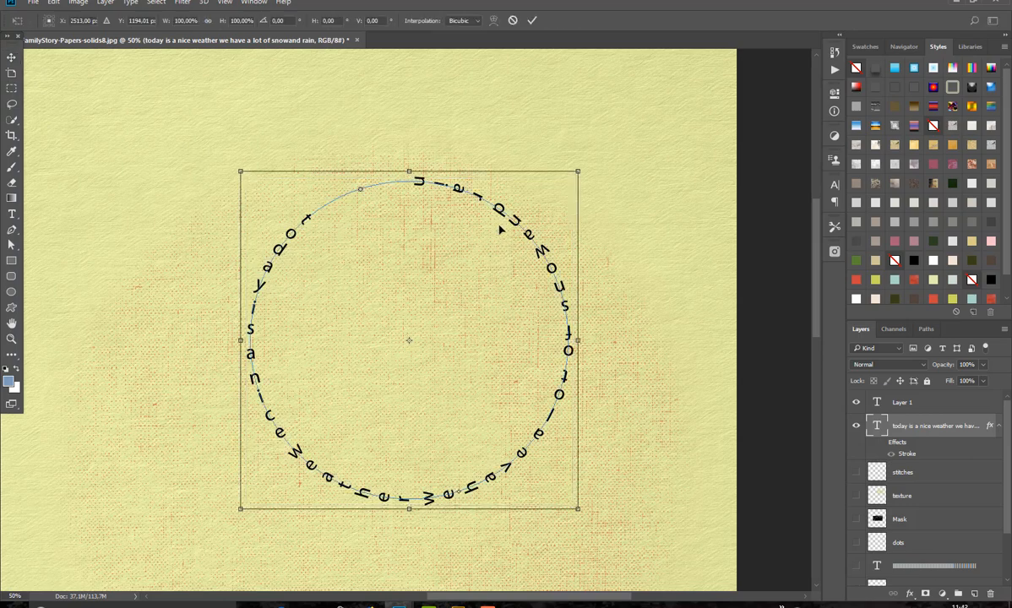
pyautogui.rightClick(509, 219)
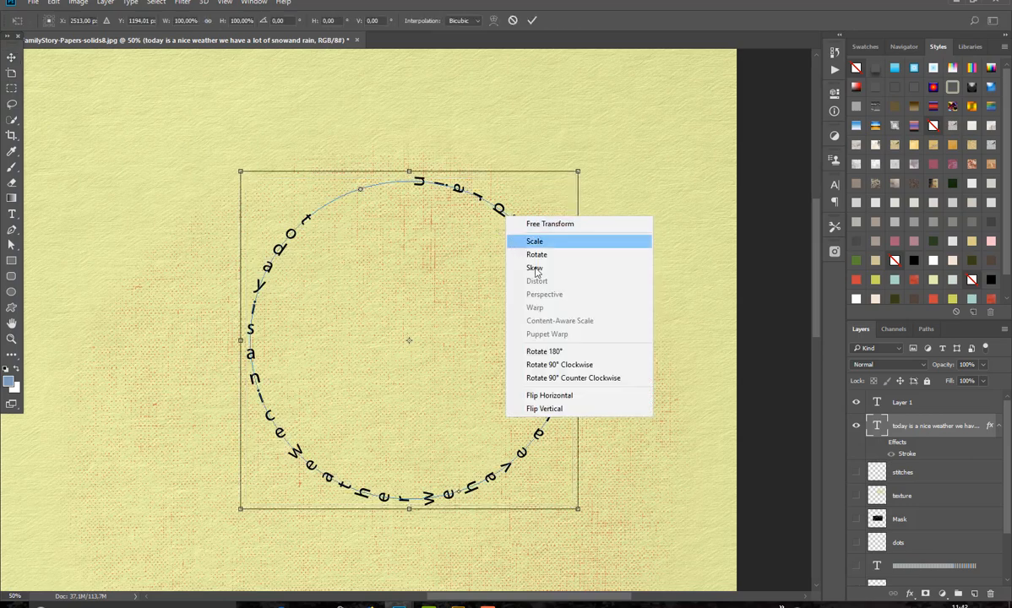
pyautogui.click(545, 395)
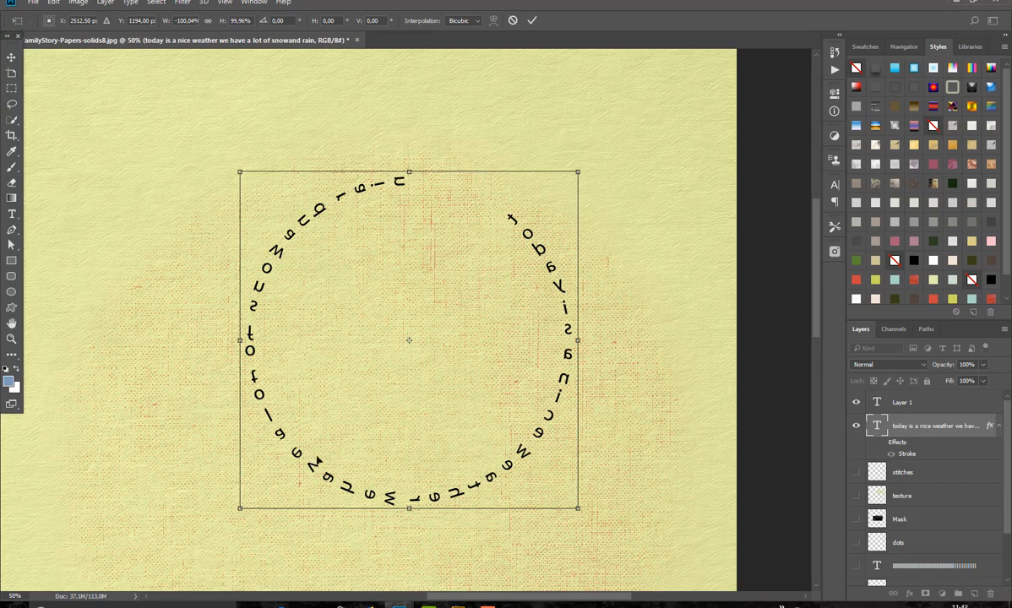
pyautogui.rightClick(511, 261)
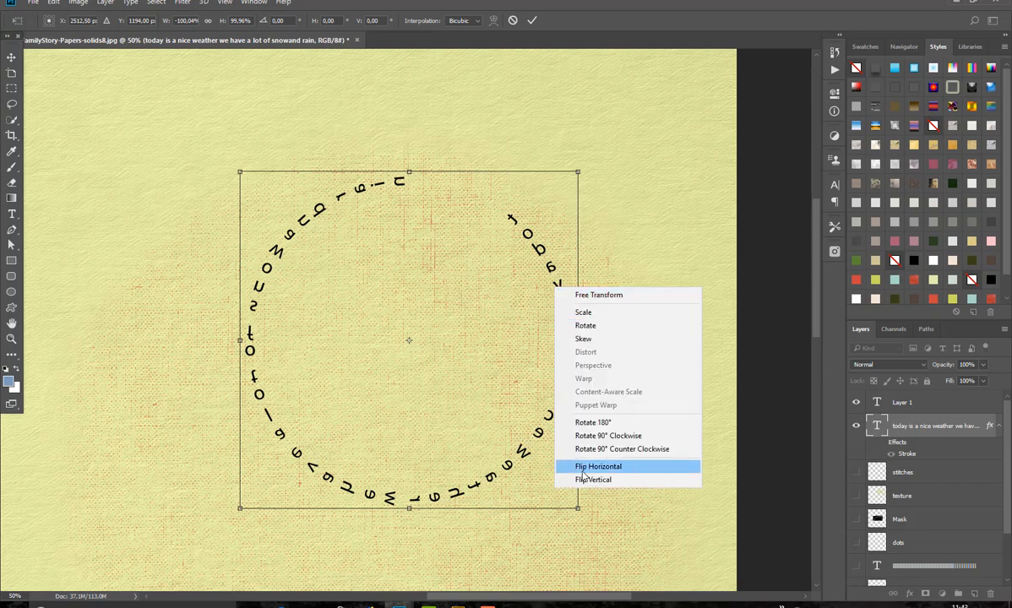
pyautogui.click(549, 441)
pyautogui.hotkey('ctrl', 'z')
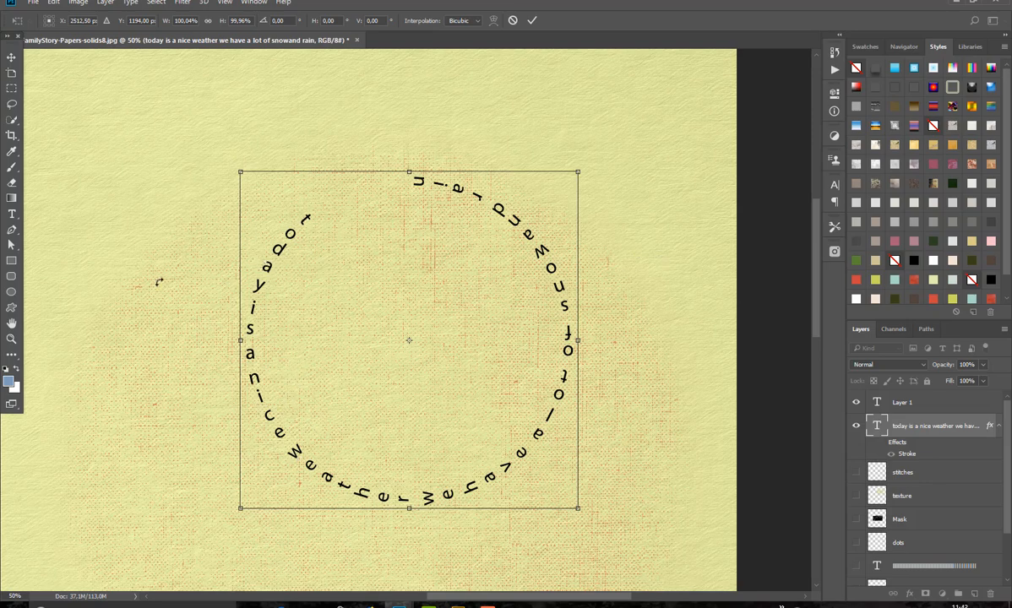
pyautogui.click(532, 20)
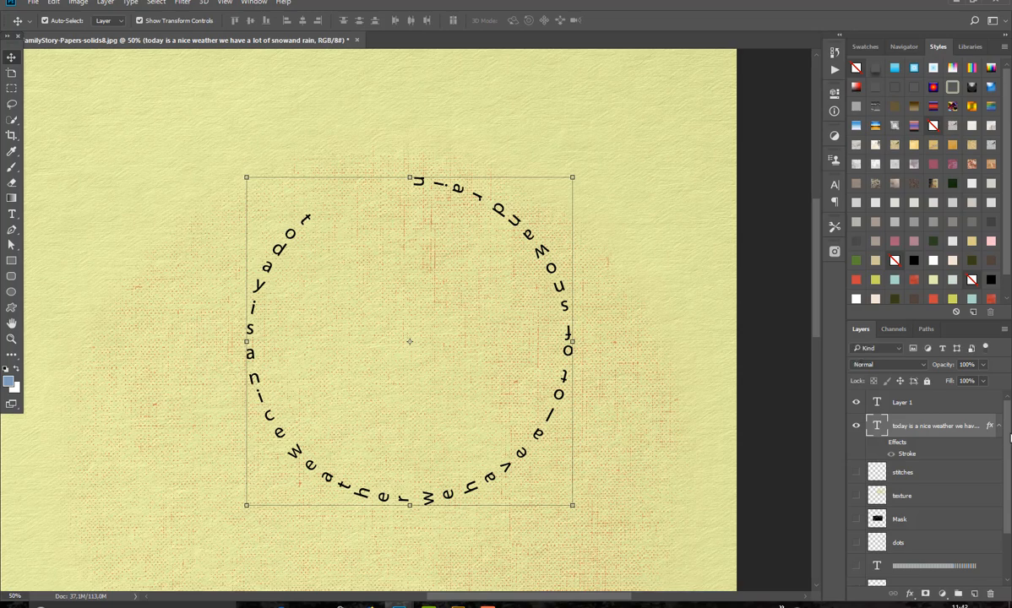
# Step: Make the stitches, texture, black Mask, dots, paragraph text and lower Mask layers visible
pyautogui.click(857, 472)
pyautogui.click(856, 496)
pyautogui.click(856, 519)
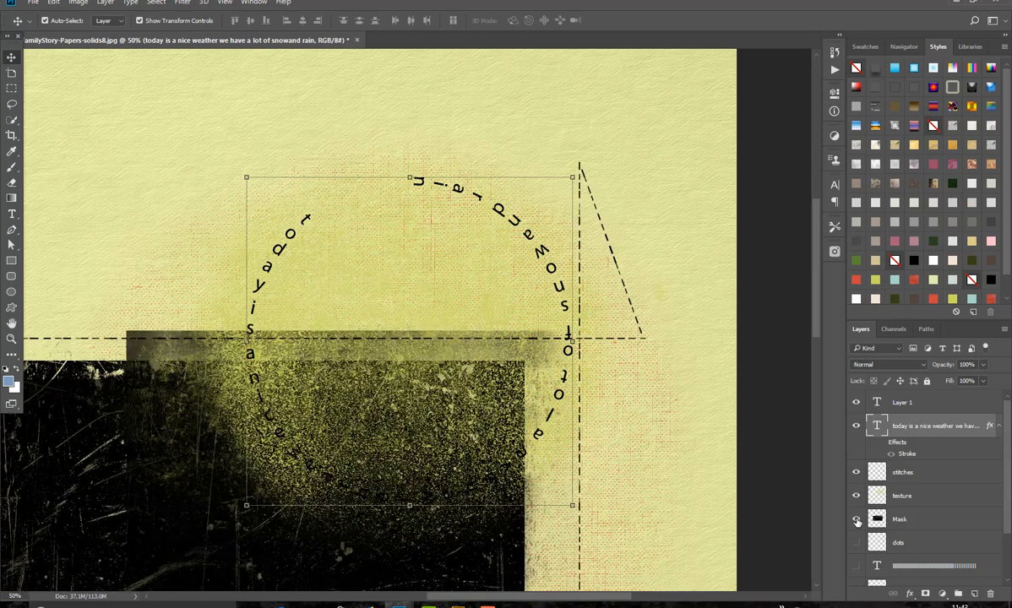
pyautogui.click(854, 543)
pyautogui.click(861, 565)
pyautogui.scroll(-3, 940, 515)
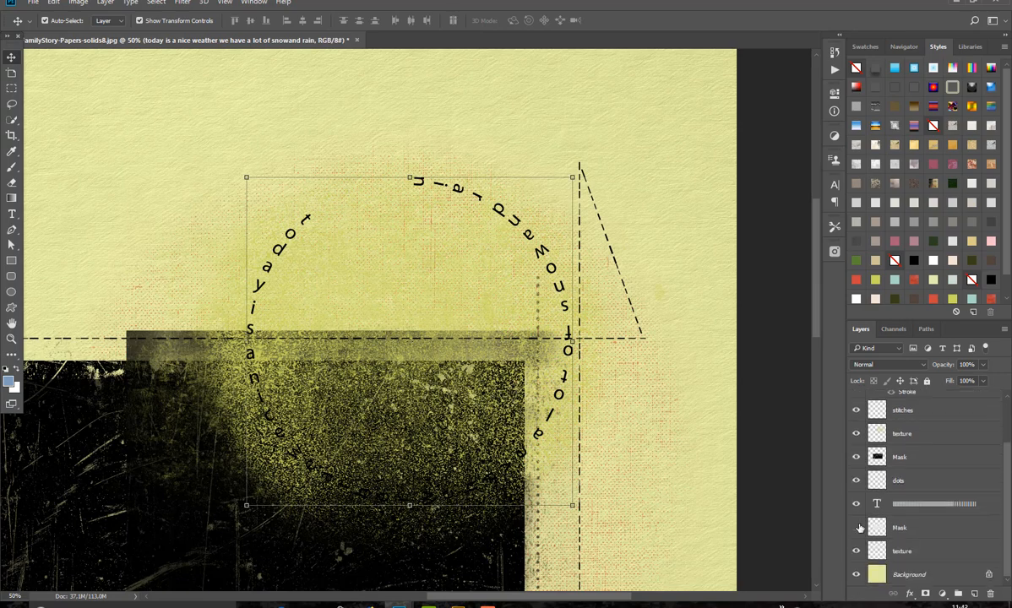
pyautogui.click(857, 528)
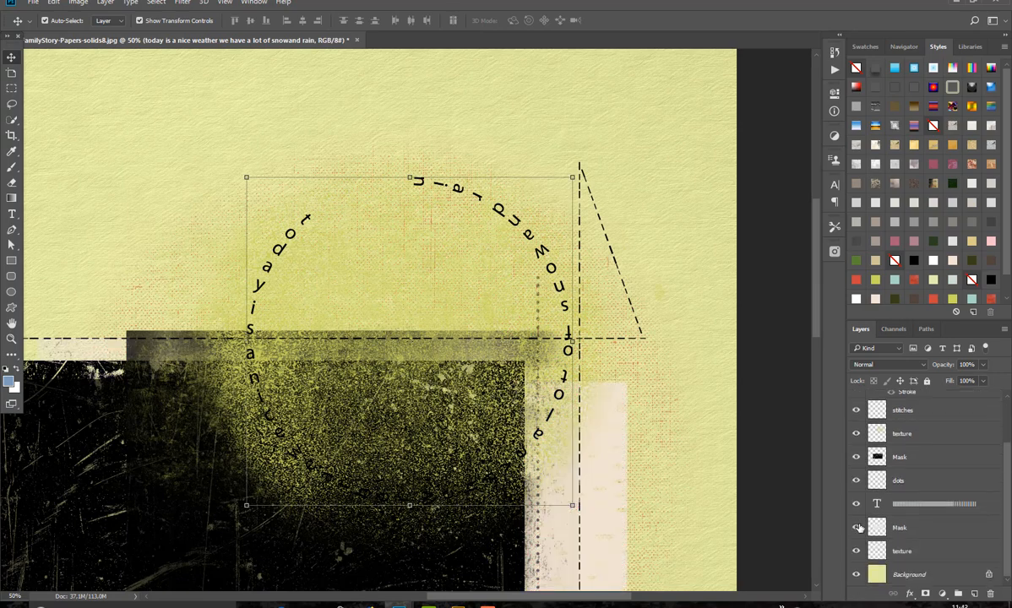
# Step: Hide the Layer 1 text layer and enable the circular text's effects, switching the paragraph text off and back on
pyautogui.click(856, 503)
pyautogui.scroll(3, 1009, 503)
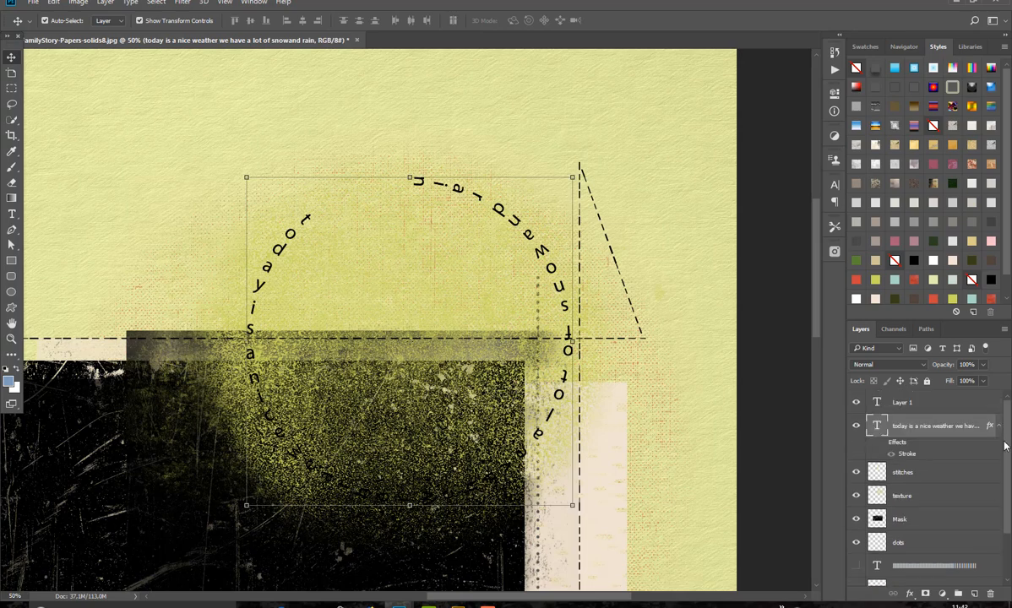
pyautogui.click(857, 402)
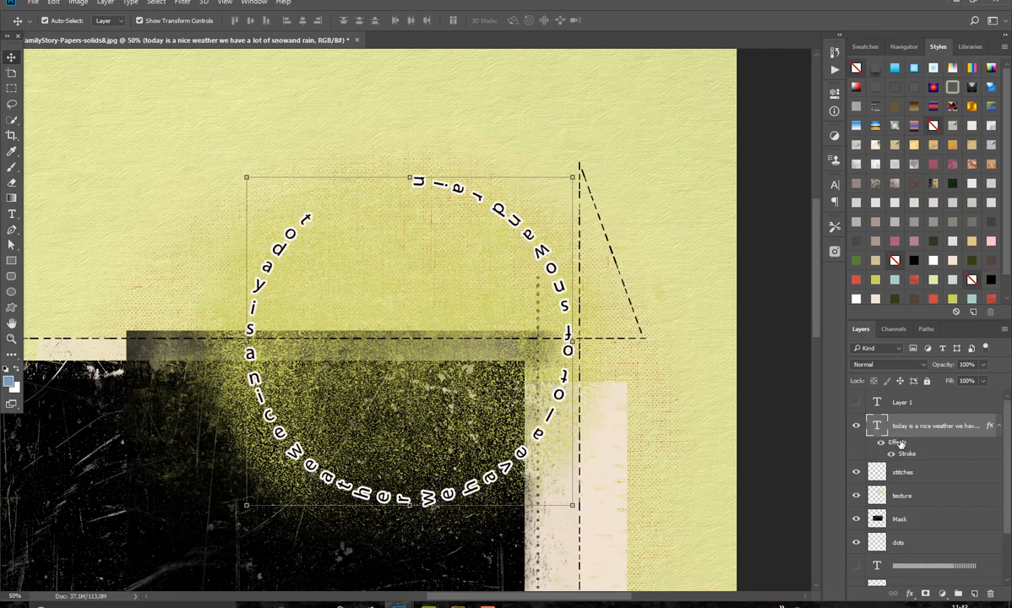
pyautogui.hotkey('ctrl', '0')
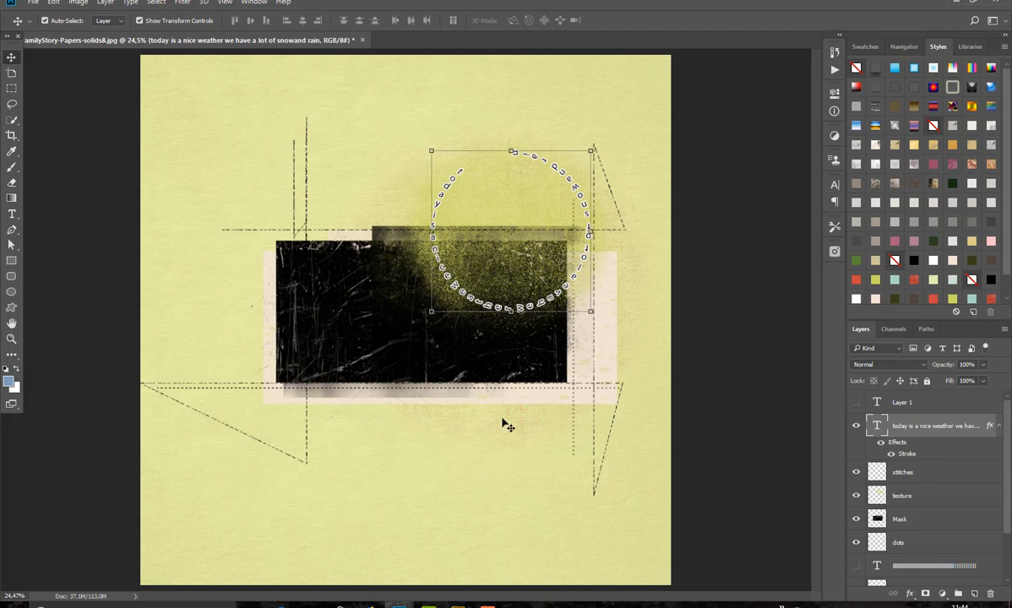
pyautogui.click(855, 567)
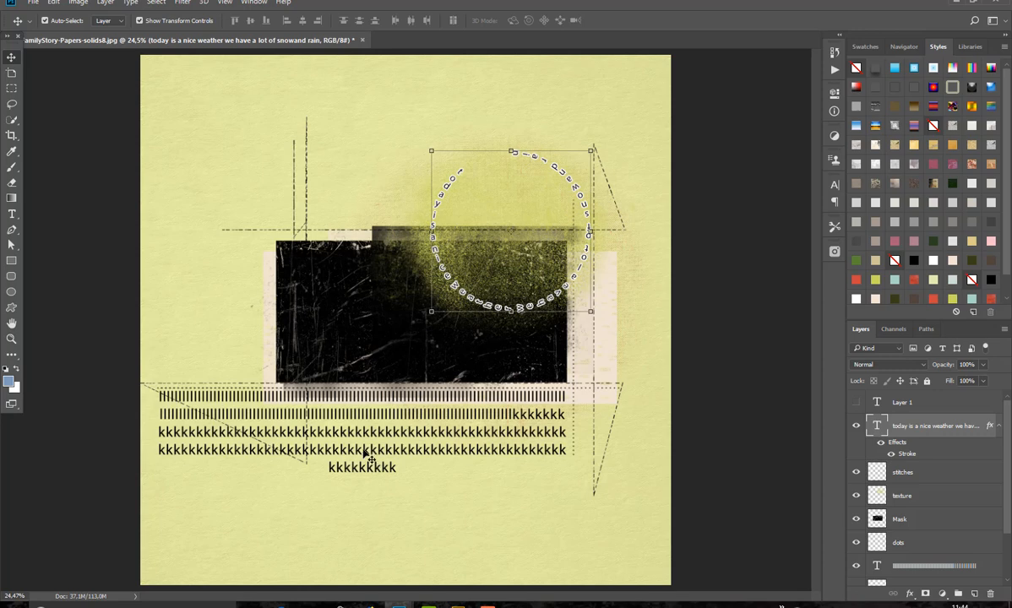
pyautogui.click(396, 123)
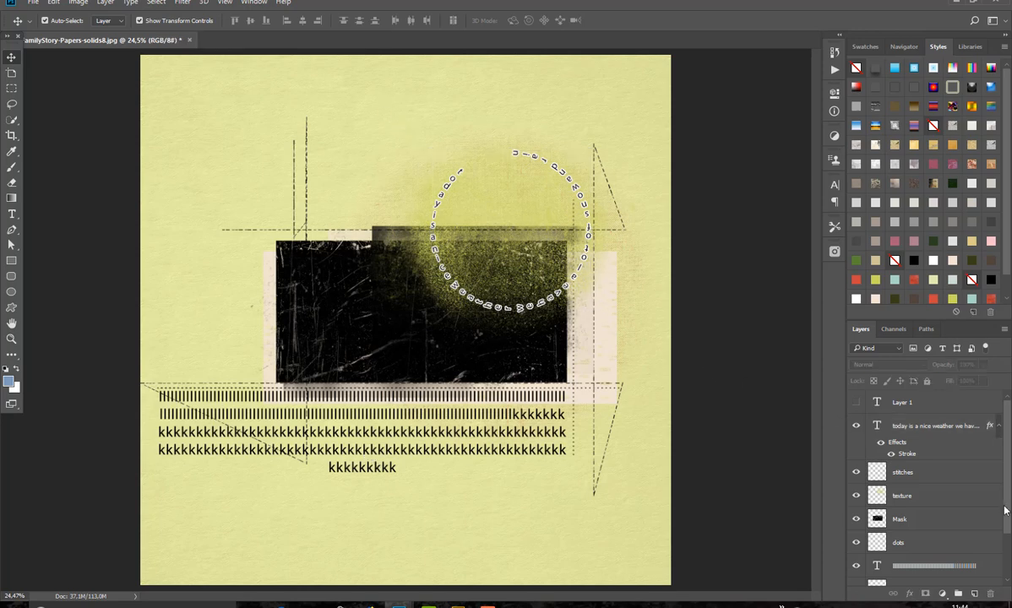
# Step: Select the black Mask layer and bring the photo 10159.jpg into the layout directly above it, minimising the photo's own window
pyautogui.click(947, 519)
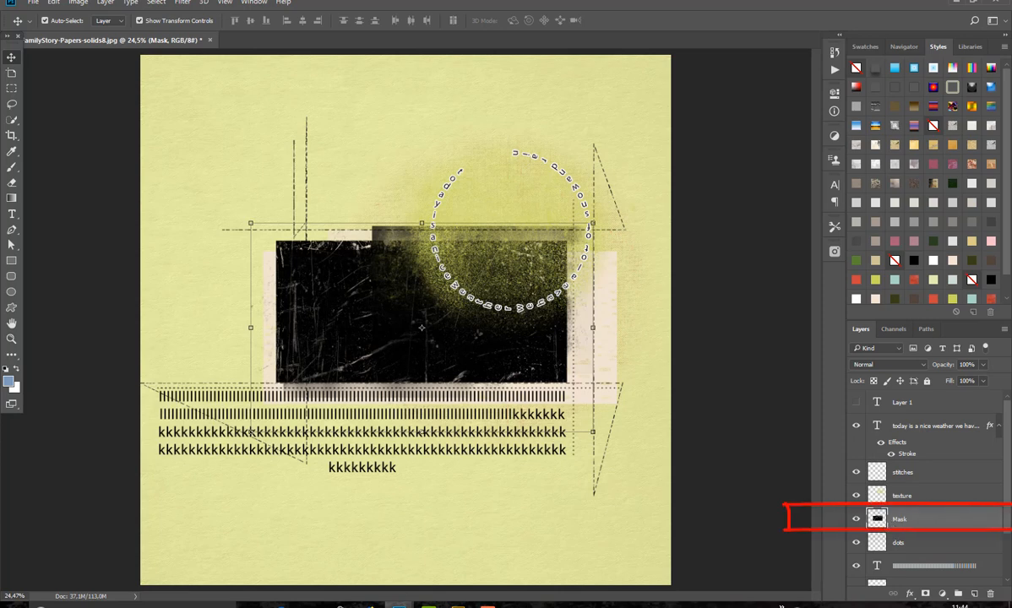
pyautogui.click(253, 3)
pyautogui.click(266, 448)
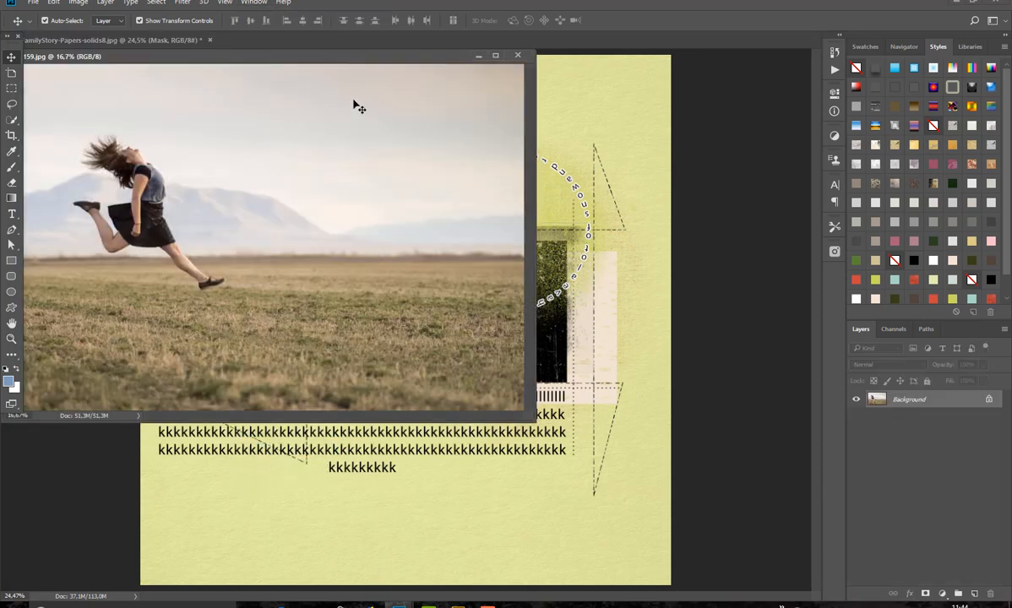
pyautogui.moveTo(370, 60); pyautogui.dragTo(499, 322)
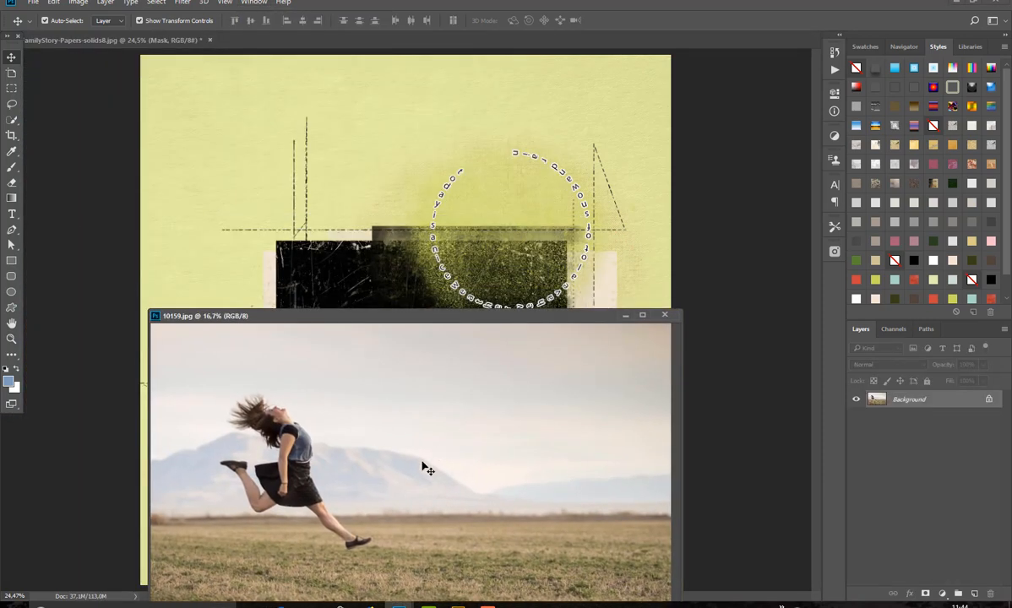
pyautogui.moveTo(395, 349); pyautogui.dragTo(413, 294)
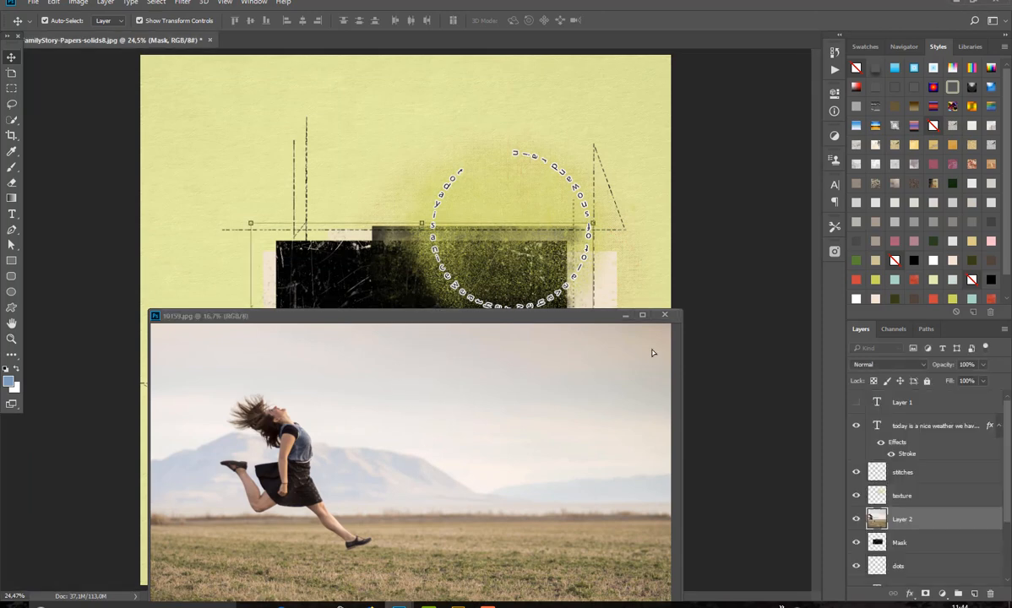
pyautogui.click(625, 317)
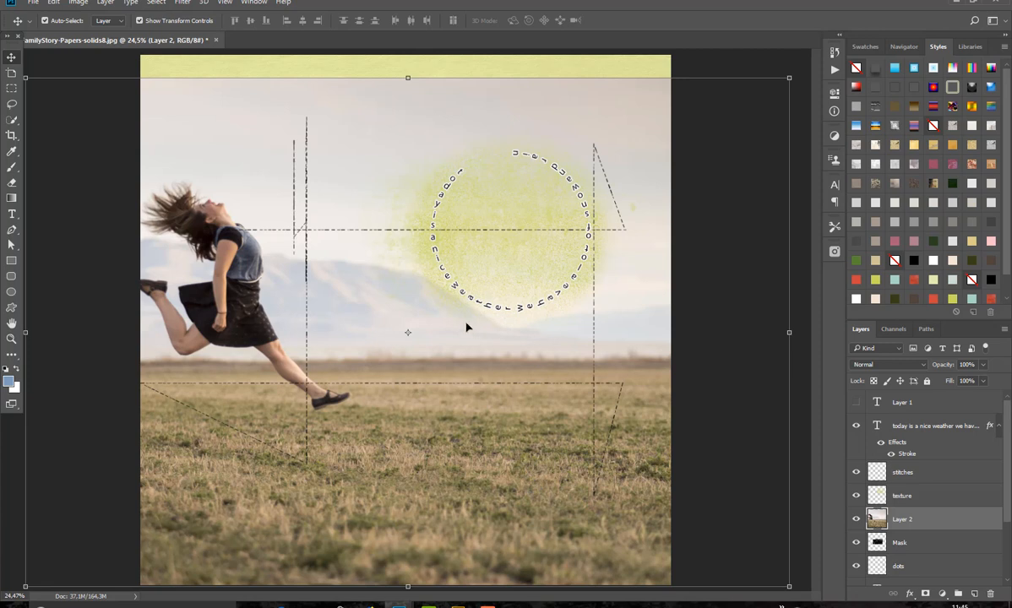
# Step: Scale down the jumping-girl photo in two passes, the second to about 72.5%, and move it over the black mask
pyautogui.moveTo(789, 77); pyautogui.dragTo(638, 286)
pyautogui.press('Return')
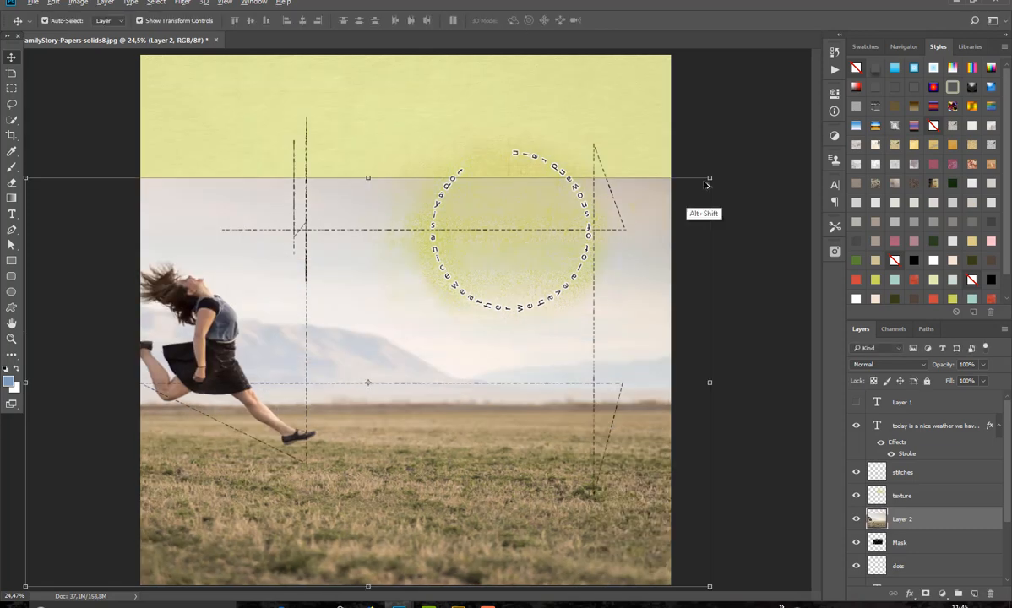
pyautogui.moveTo(709, 178); pyautogui.dragTo(622, 281)
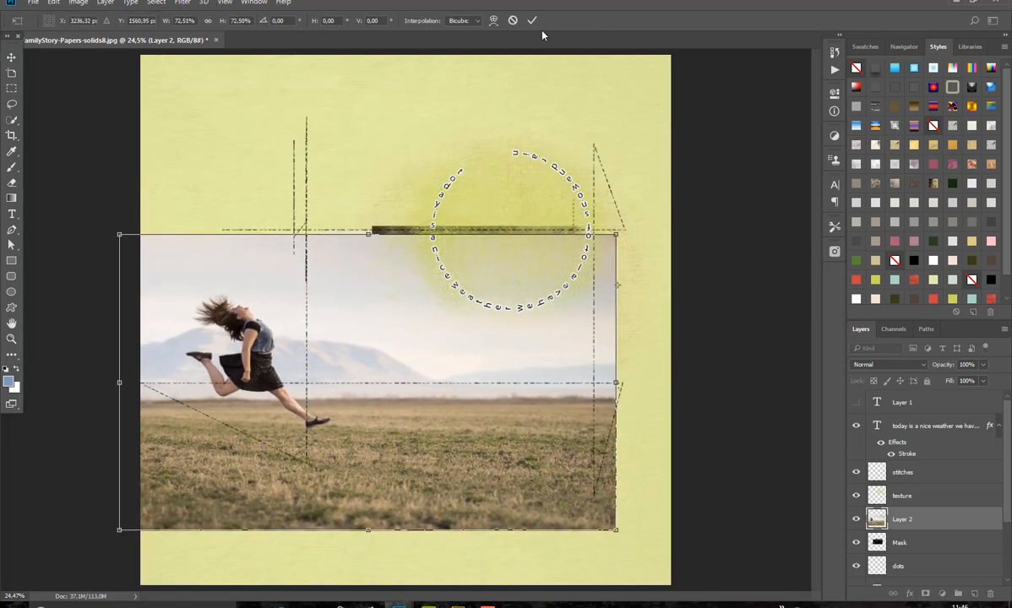
pyautogui.press('Return')
pyautogui.moveTo(523, 333); pyautogui.dragTo(629, 268)
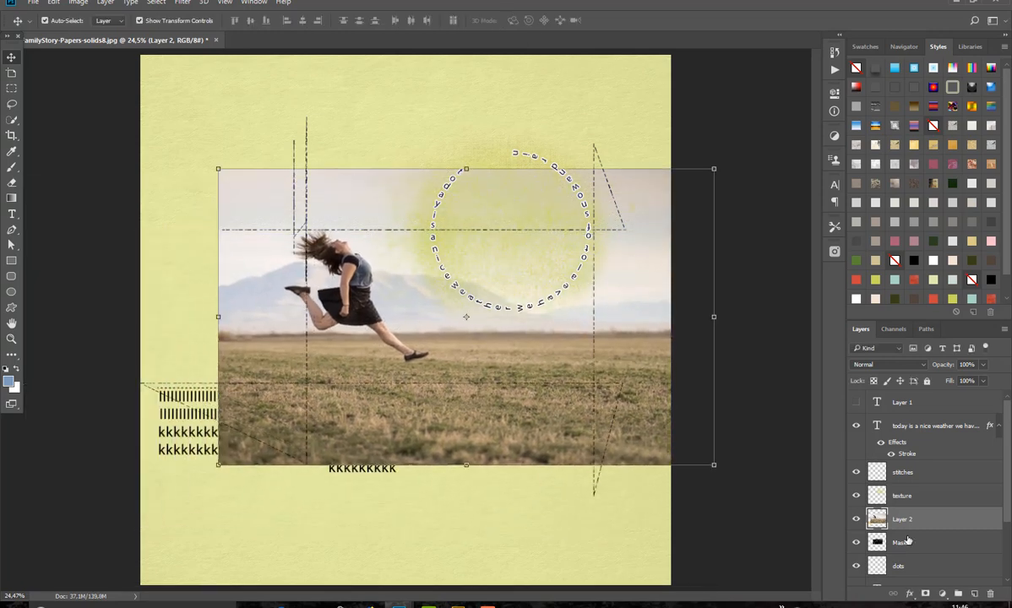
# Step: Clip the photo to the black Mask layer and reposition it so the jumping girl fits inside the mask
pyautogui.press('alt')
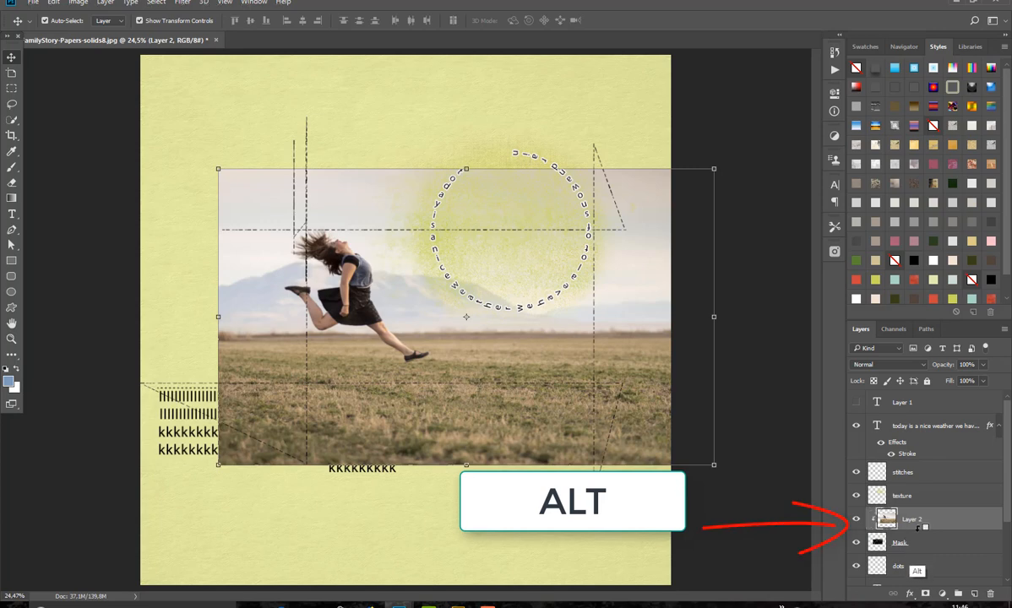
pyautogui.keyDown('alt'); pyautogui.click(911, 531); pyautogui.keyUp('alt')
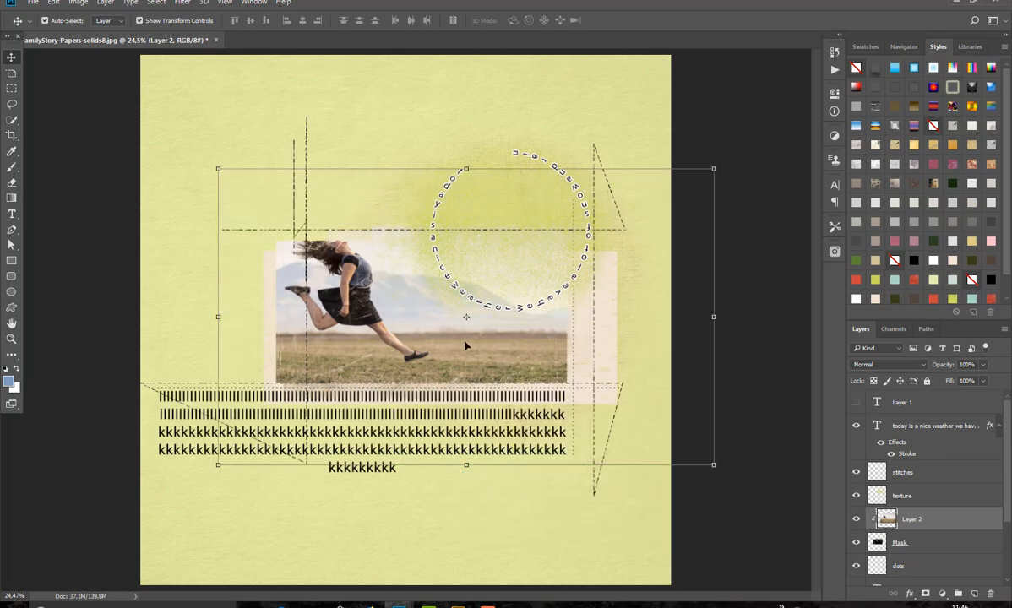
pyautogui.moveTo(466, 346); pyautogui.dragTo(490, 369)
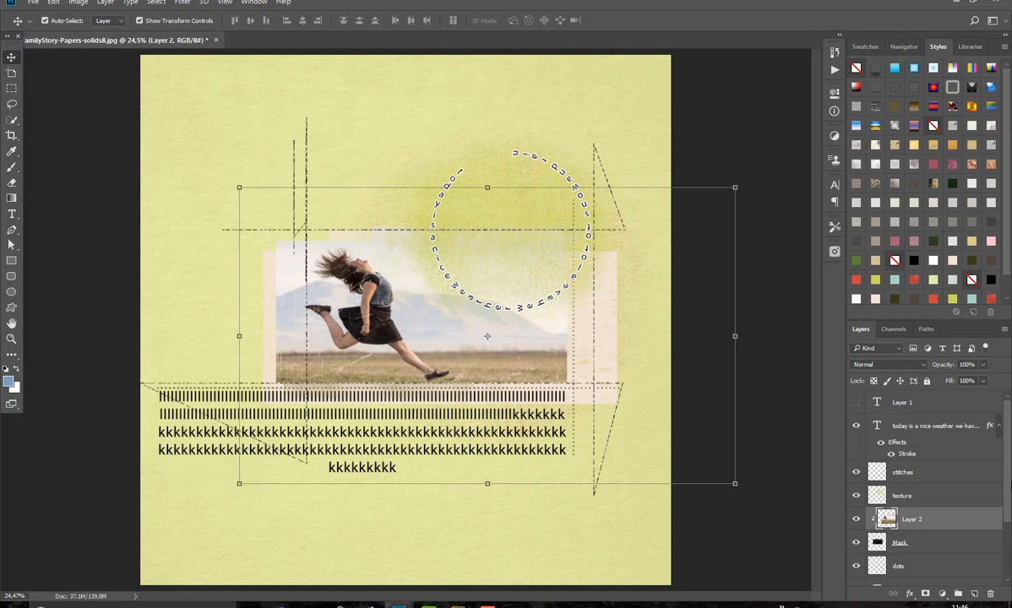
# Step: Select the lower Mask layer and open nbk-FamilyStory-Paper7.jpg from the nbk-FamilyStory-Papers folder in Adobe Bridge
pyautogui.scroll(-3, 1005, 507)
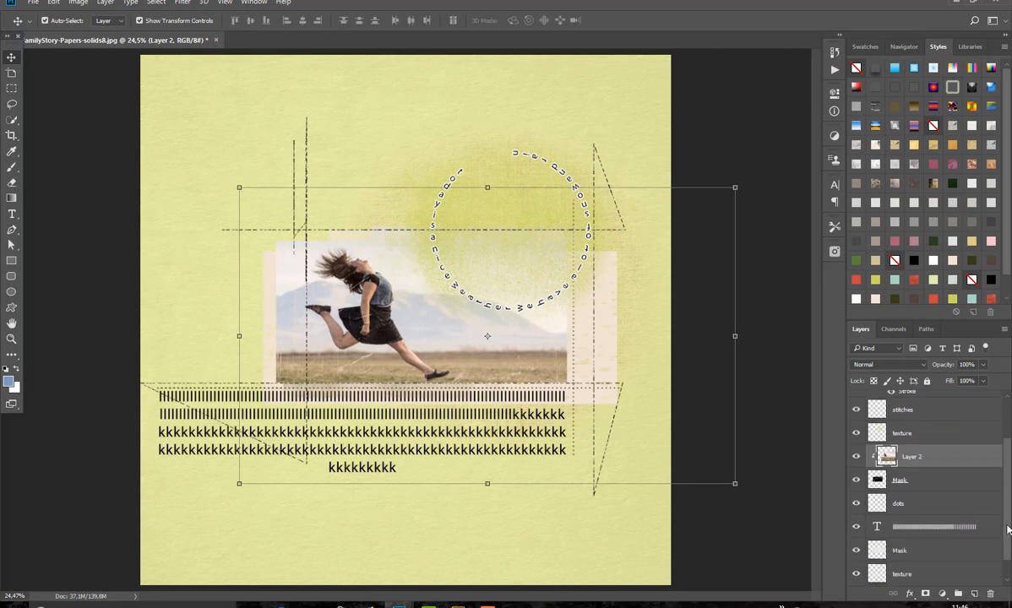
pyautogui.click(946, 544)
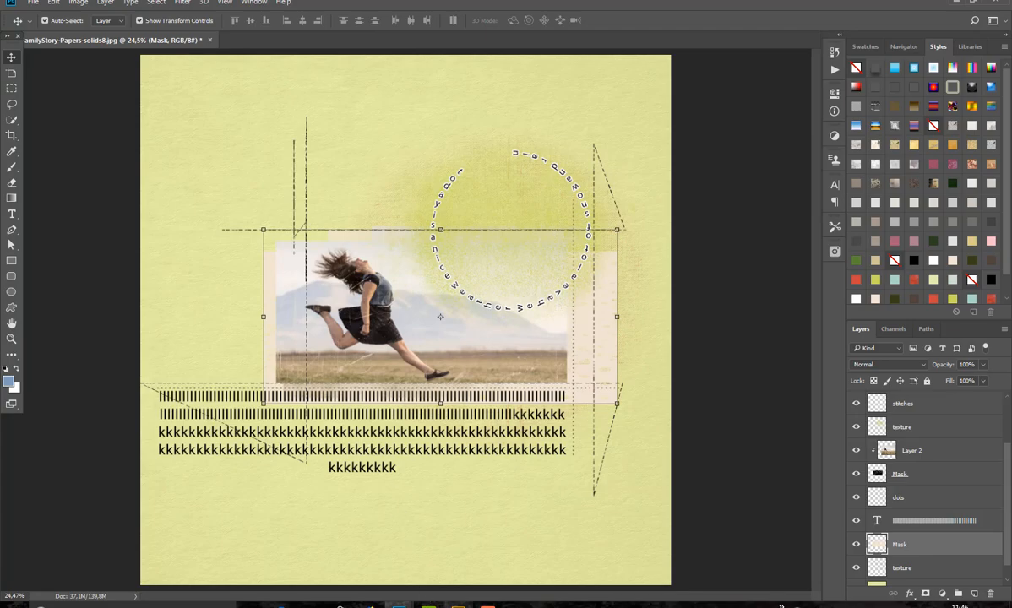
pyautogui.click(458, 606)
pyautogui.click(367, 44)
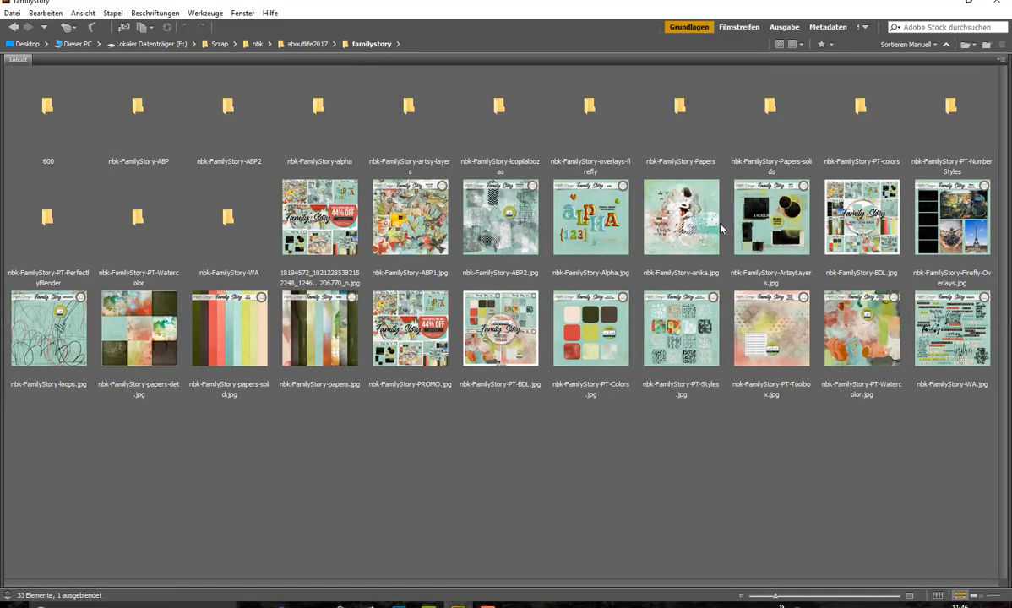
pyautogui.doubleClick(703, 165)
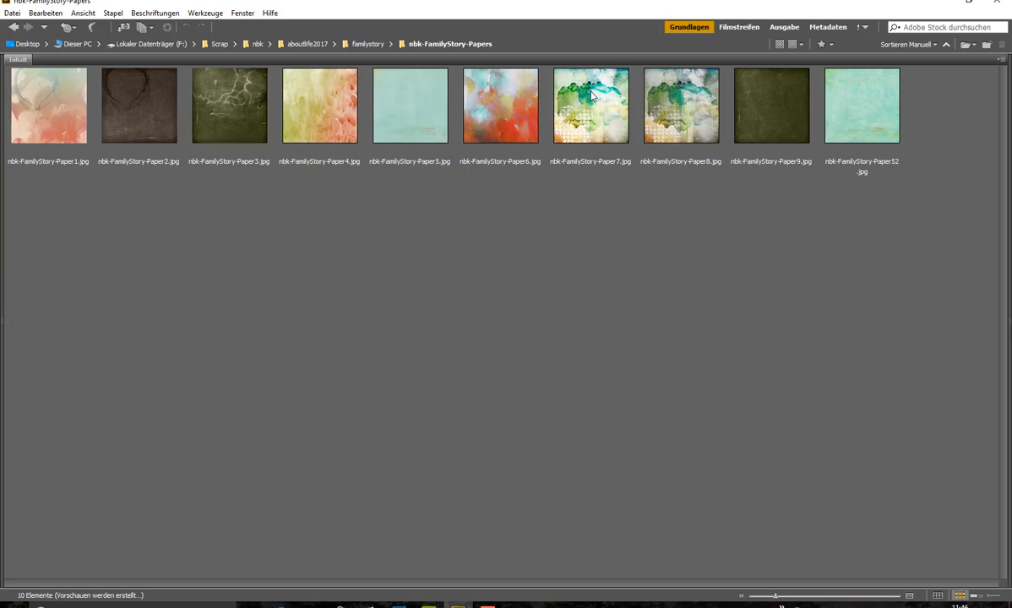
pyautogui.click(592, 95)
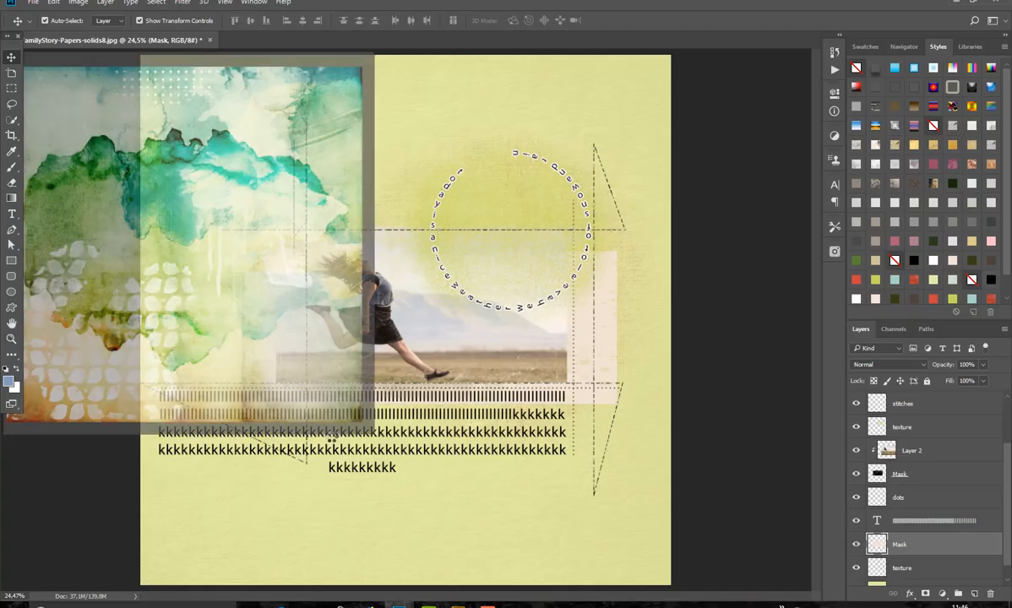
# Step: Try the watercolor paper clipped to the lower Mask layer and shifted down, and delete the paper layer
pyautogui.moveTo(259, 165); pyautogui.dragTo(554, 164)
pyautogui.click(361, 56)
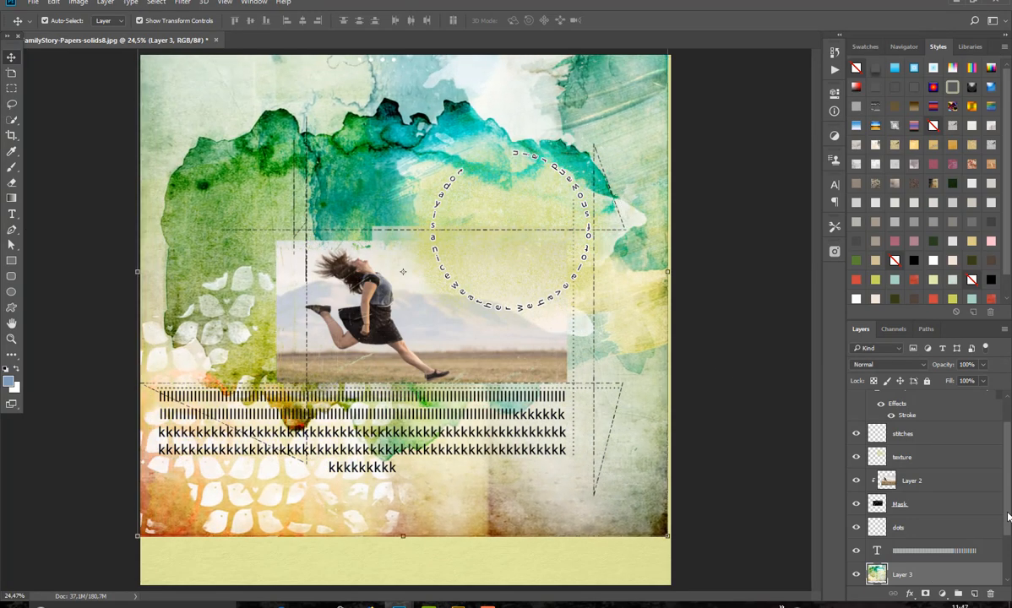
pyautogui.moveTo(1008, 517); pyautogui.dragTo(1004, 546)
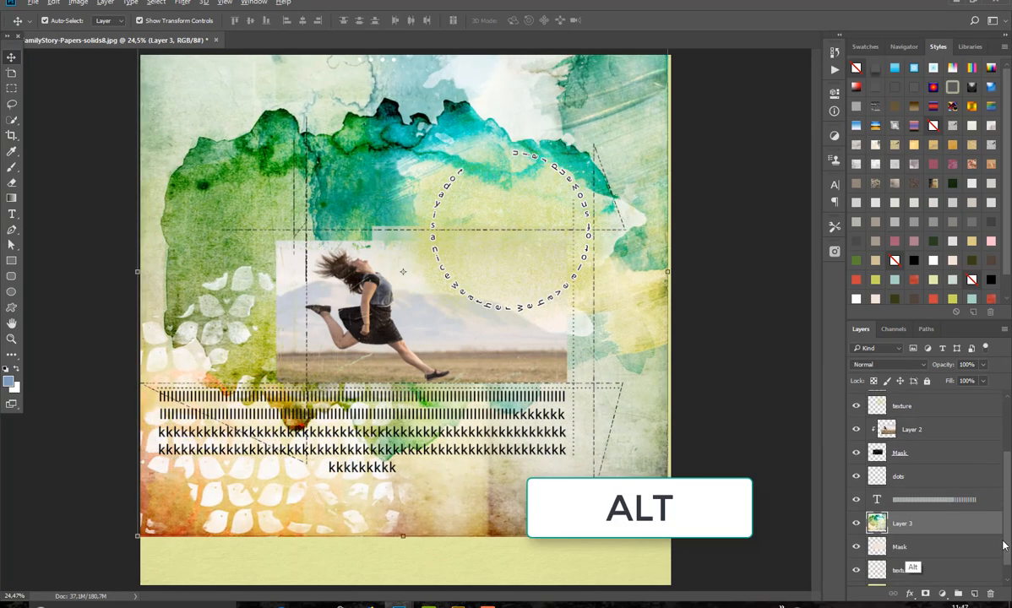
pyautogui.keyDown('alt'); pyautogui.click(917, 534); pyautogui.keyUp('alt')
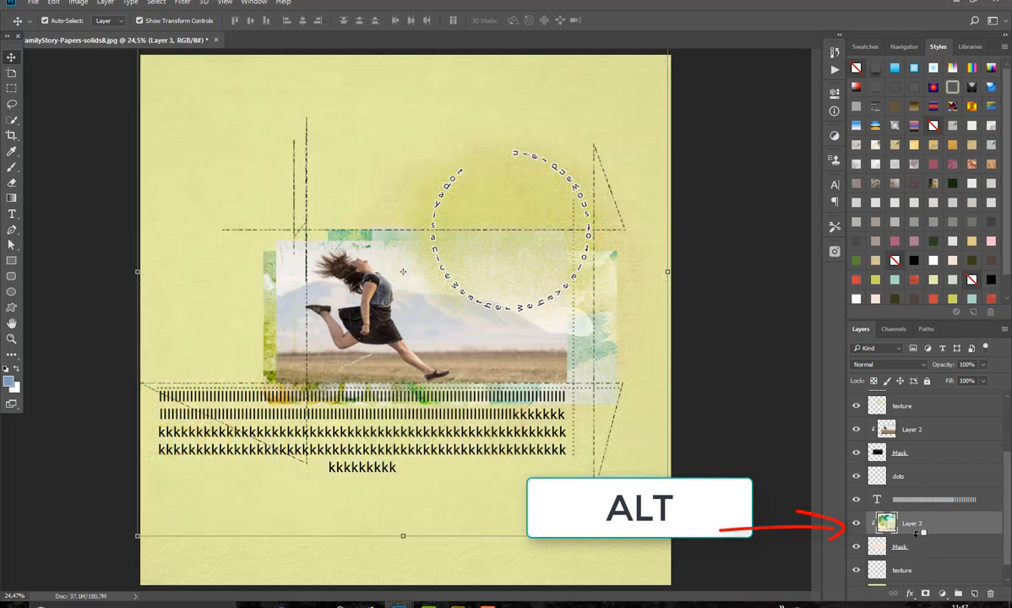
pyautogui.moveTo(604, 315); pyautogui.dragTo(601, 382)
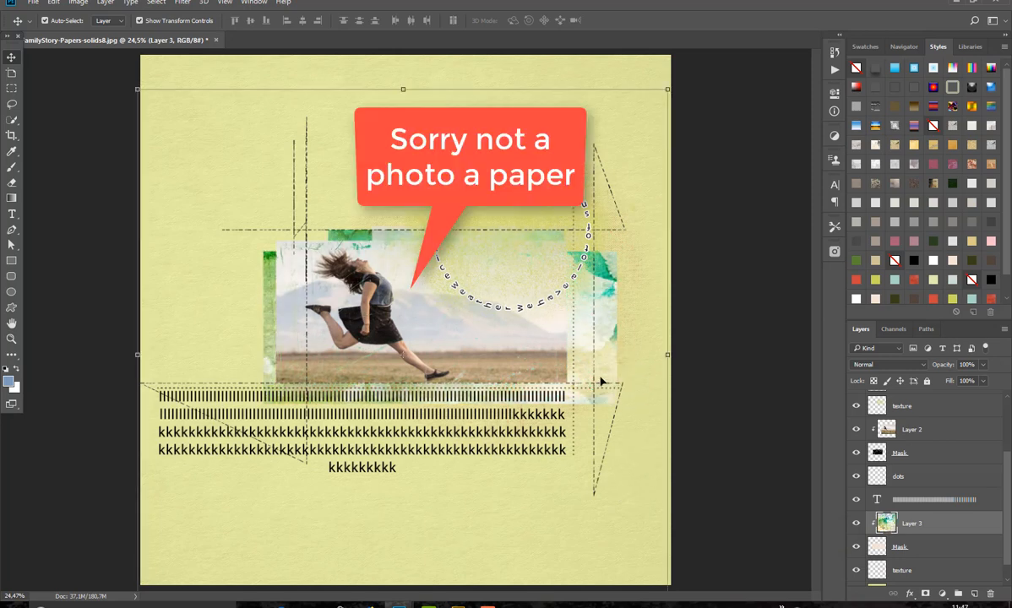
pyautogui.moveTo(912, 523); pyautogui.dragTo(991, 596)
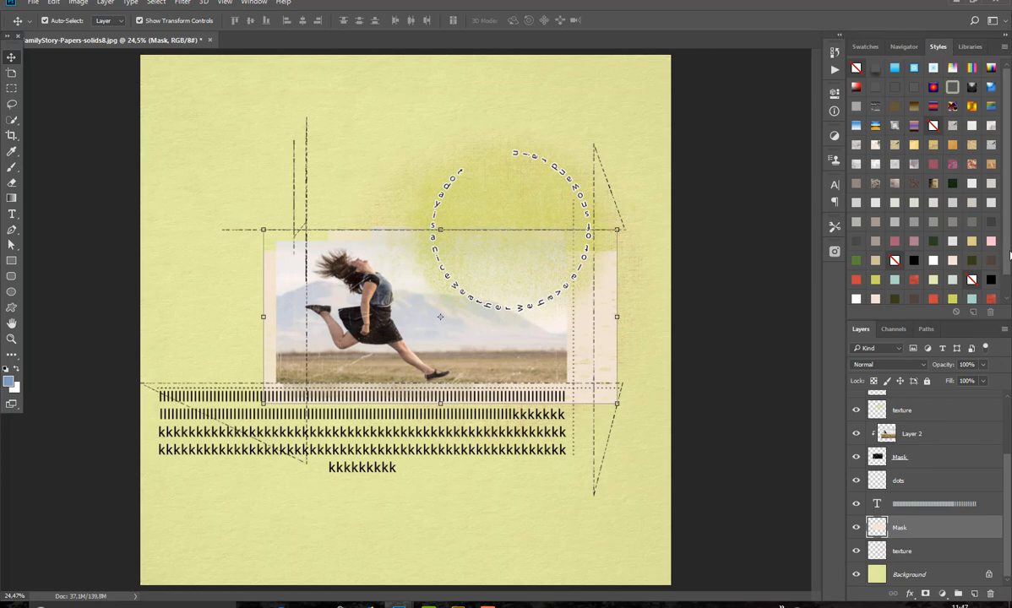
# Step: Look at the colour style file in the nbk-FamilyStory-PT-colors folder in Adobe Bridge and return to the layout in Photoshop
pyautogui.scroll(-1, 1011, 255)
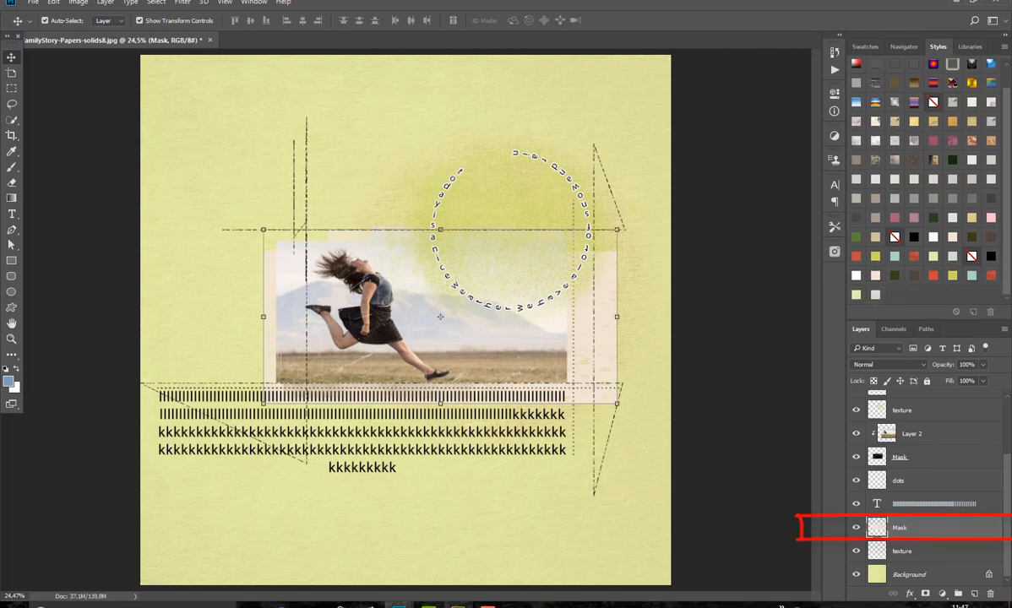
pyautogui.click(458, 605)
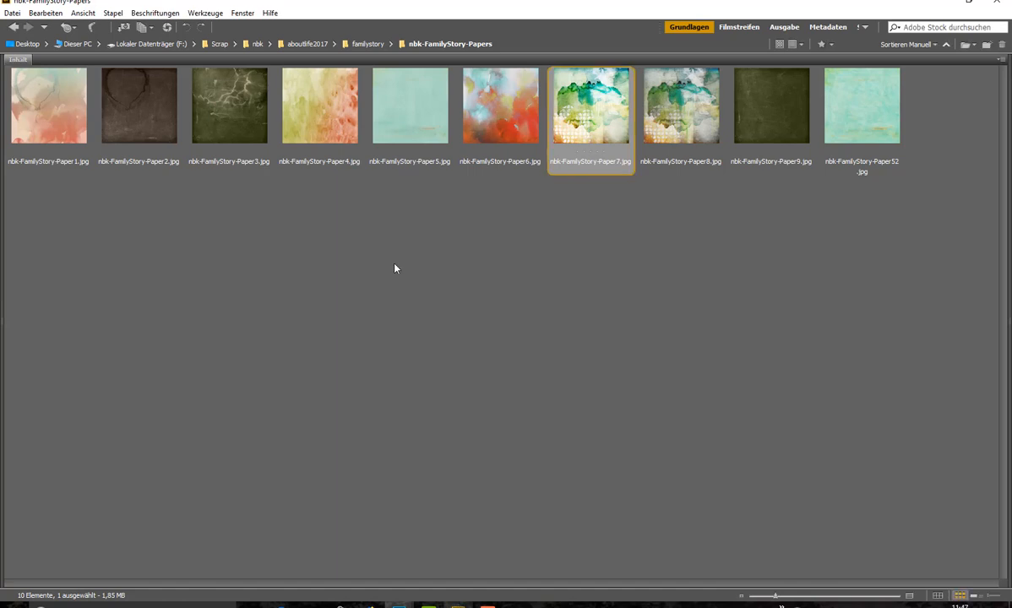
pyautogui.click(374, 46)
pyautogui.click(875, 164)
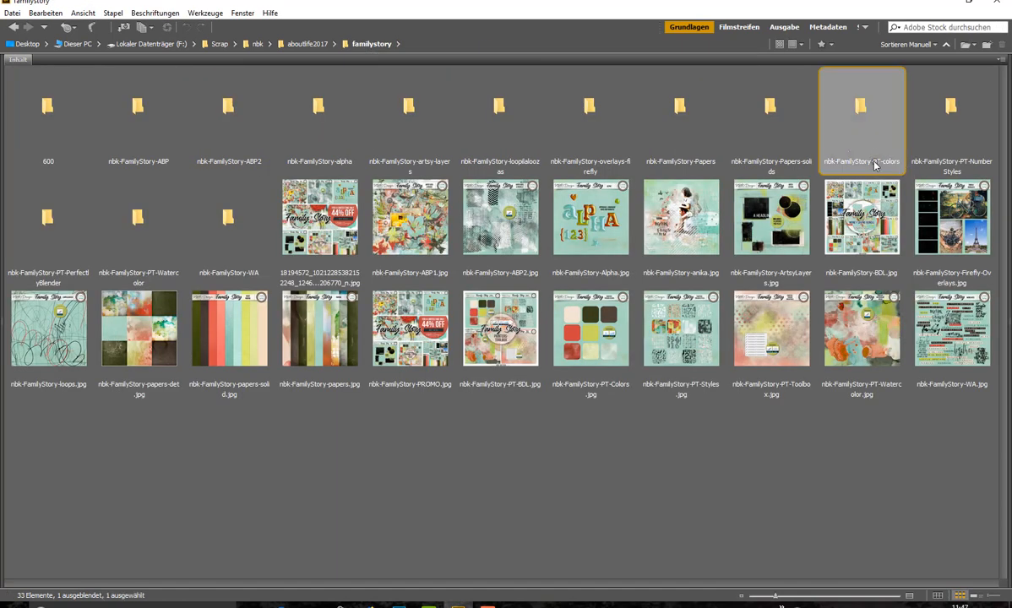
pyautogui.doubleClick(874, 164)
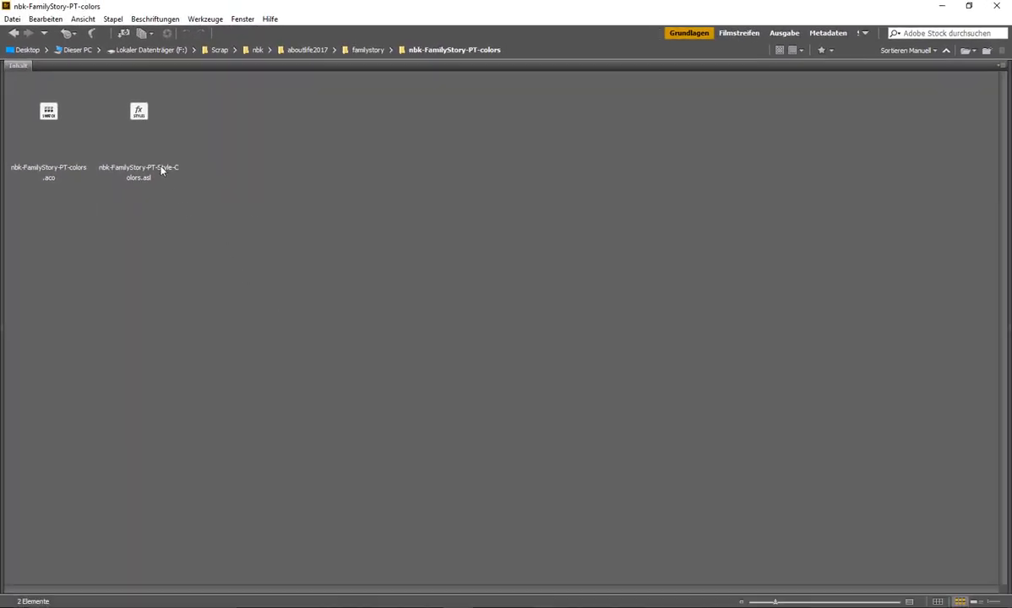
pyautogui.click(397, 607)
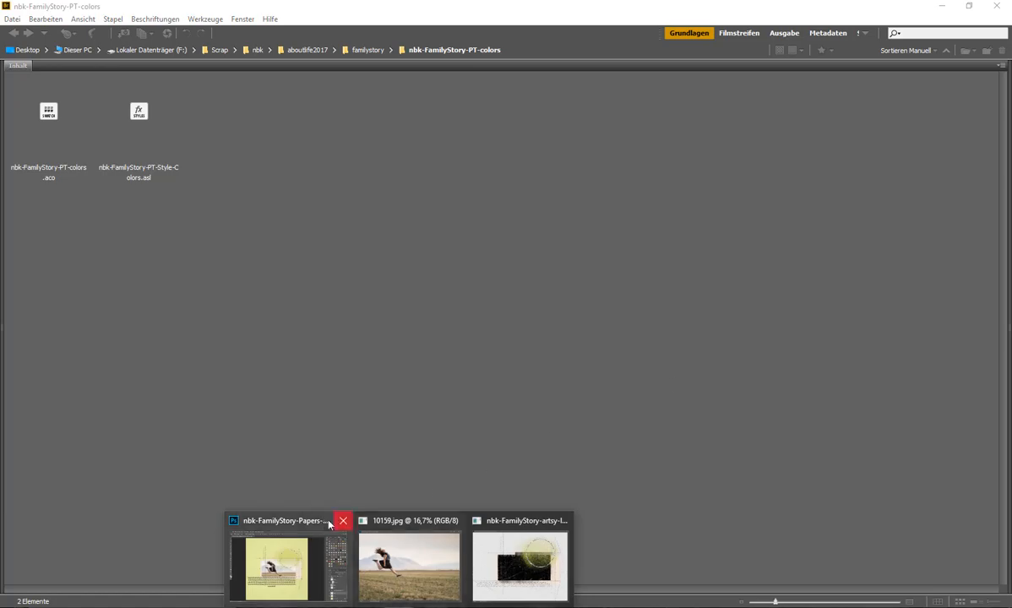
pyautogui.click(287, 562)
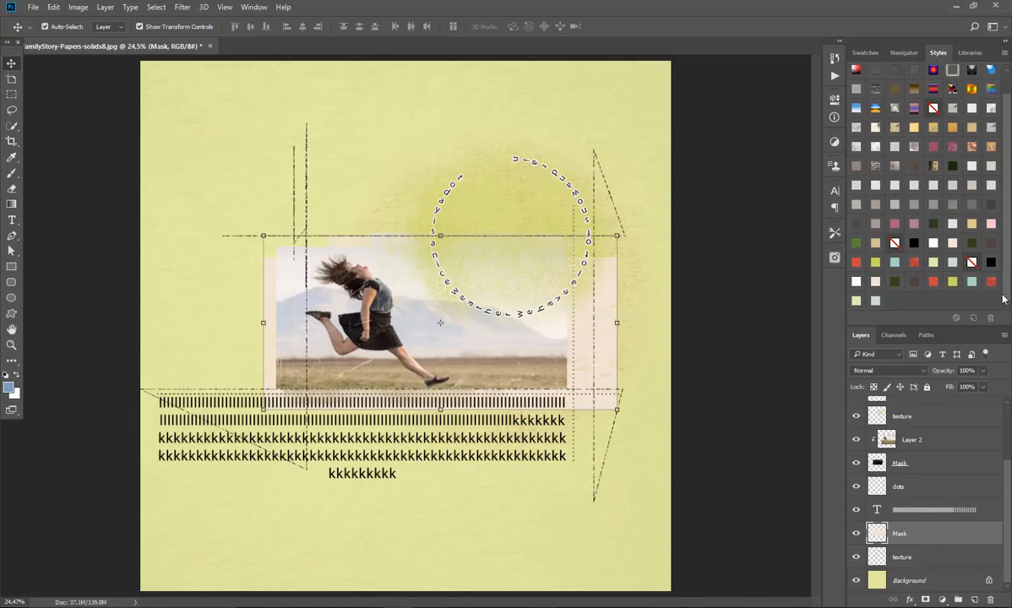
# Step: Try several Family Story colour and watercolor styles on the lower Mask layer, ending with the dark brown Color Overlay style
pyautogui.click(935, 281)
pyautogui.click(954, 282)
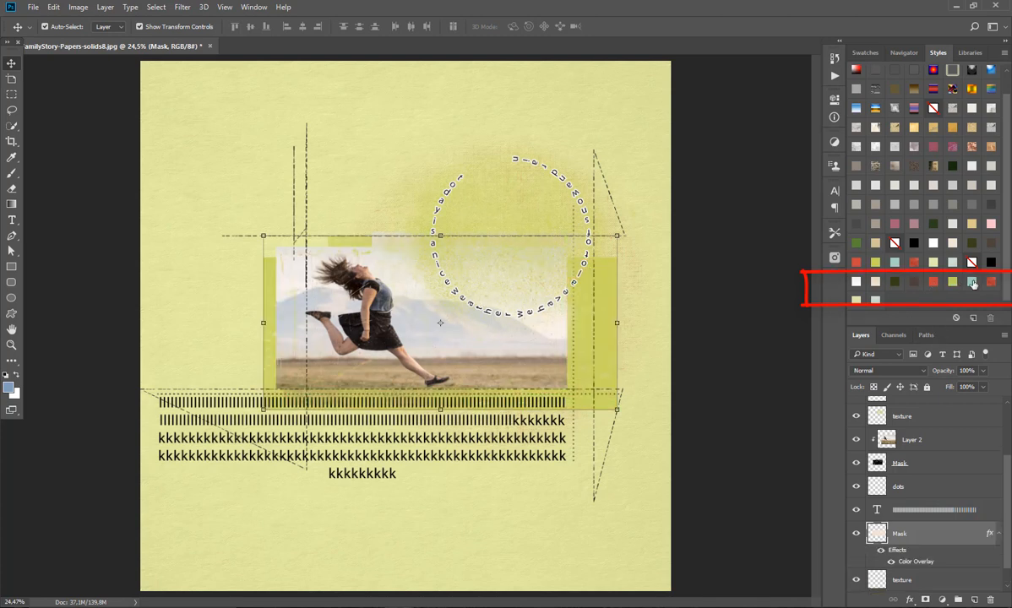
pyautogui.click(992, 284)
pyautogui.click(876, 302)
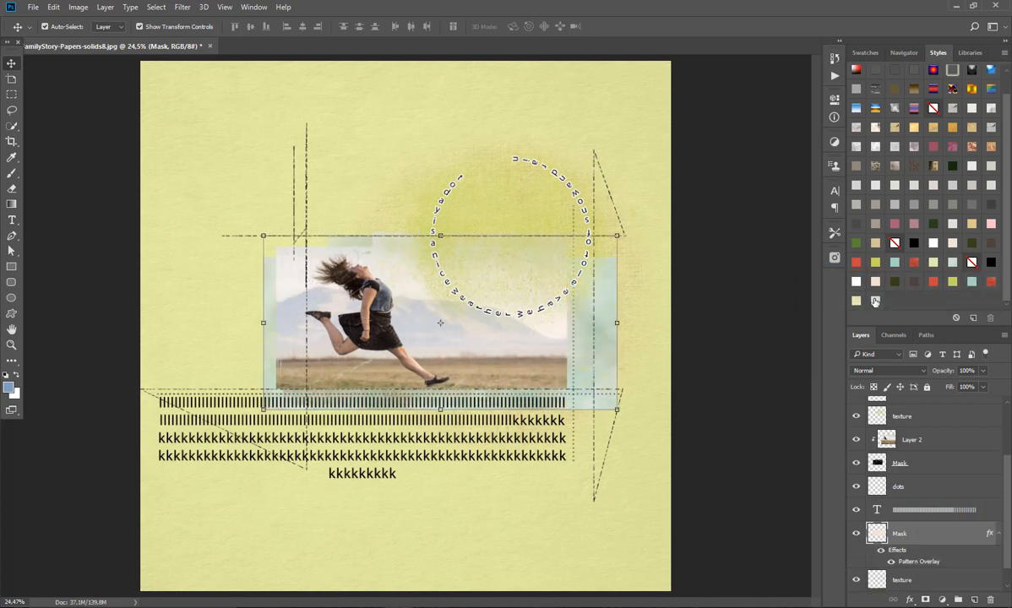
pyautogui.click(857, 302)
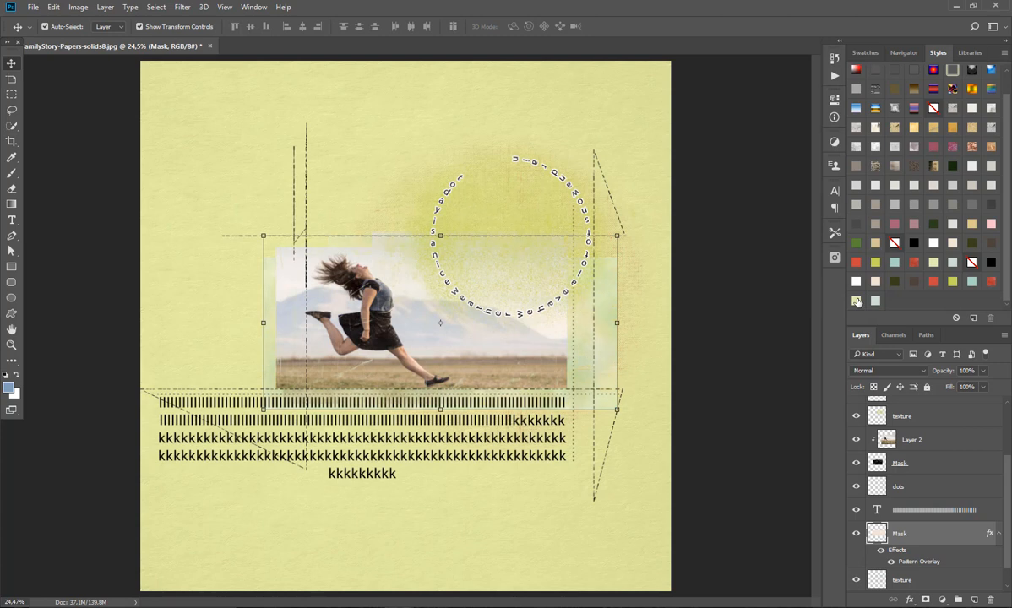
pyautogui.click(895, 283)
pyautogui.click(910, 283)
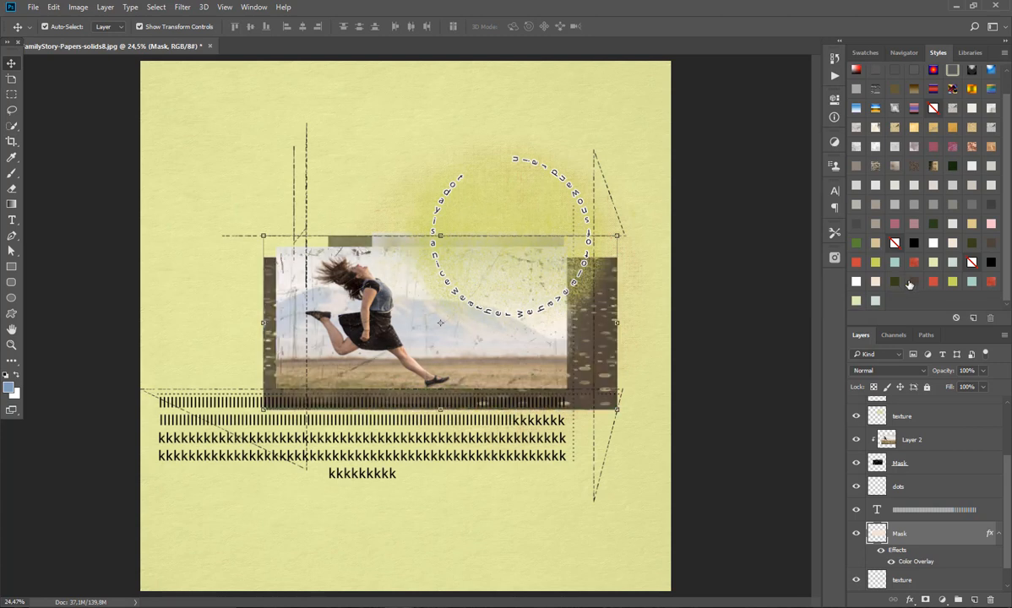
# Step: Deselect the lower Mask layer and apply the yellow-green Color Overlay style to the dots layer
pyautogui.click(469, 116)
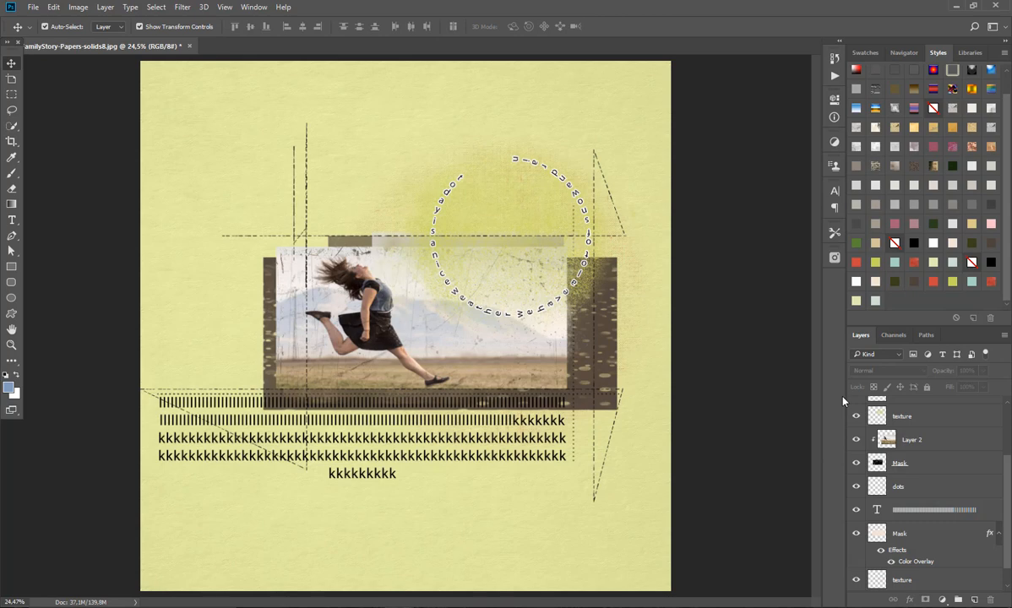
pyautogui.click(908, 489)
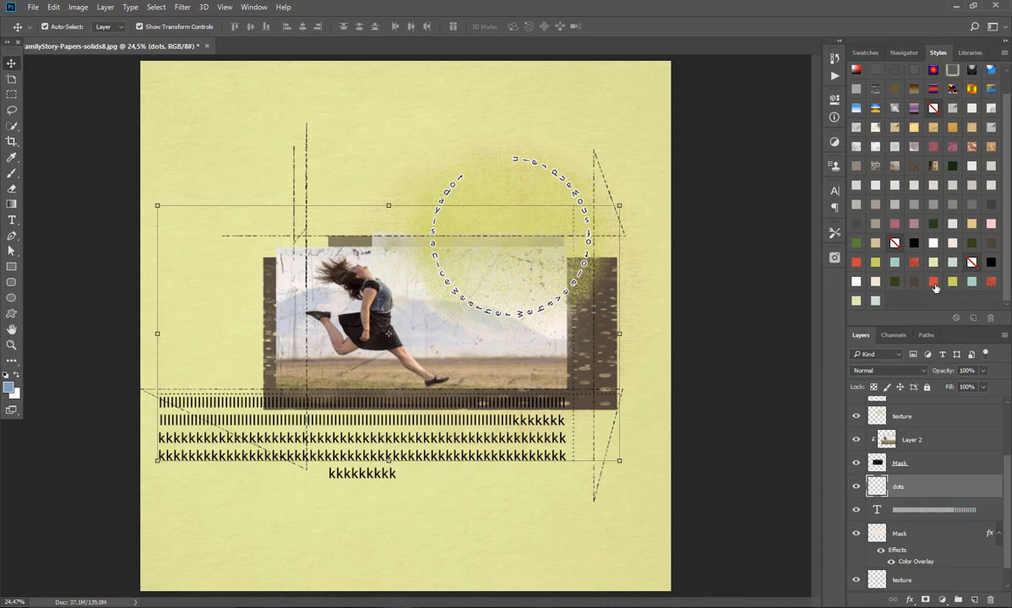
pyautogui.click(877, 269)
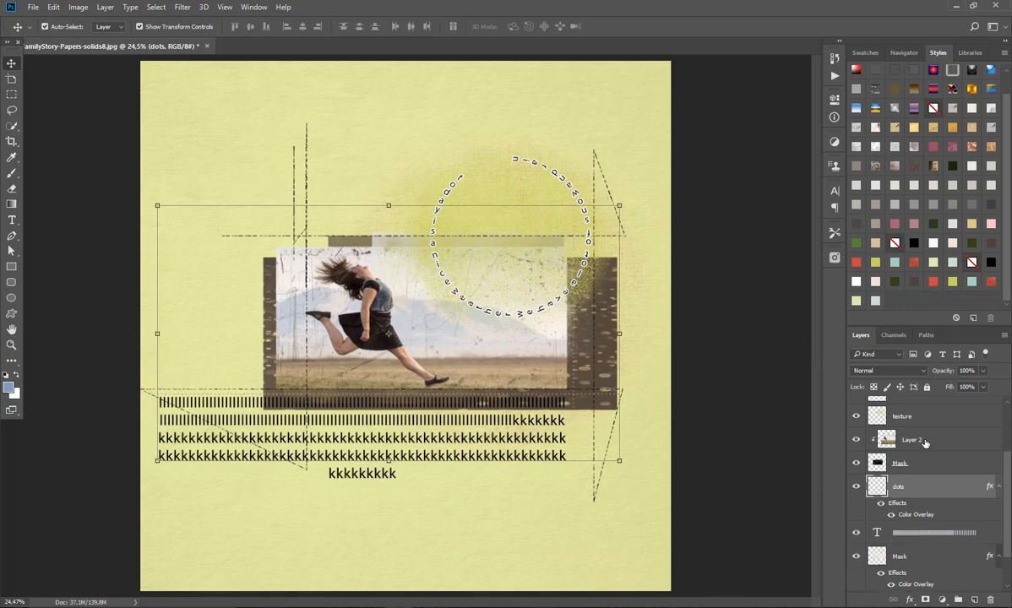
# Step: Try different colour and pattern styles on the upper texture layer, ending with the pale cream Color Overlay style
pyautogui.click(944, 421)
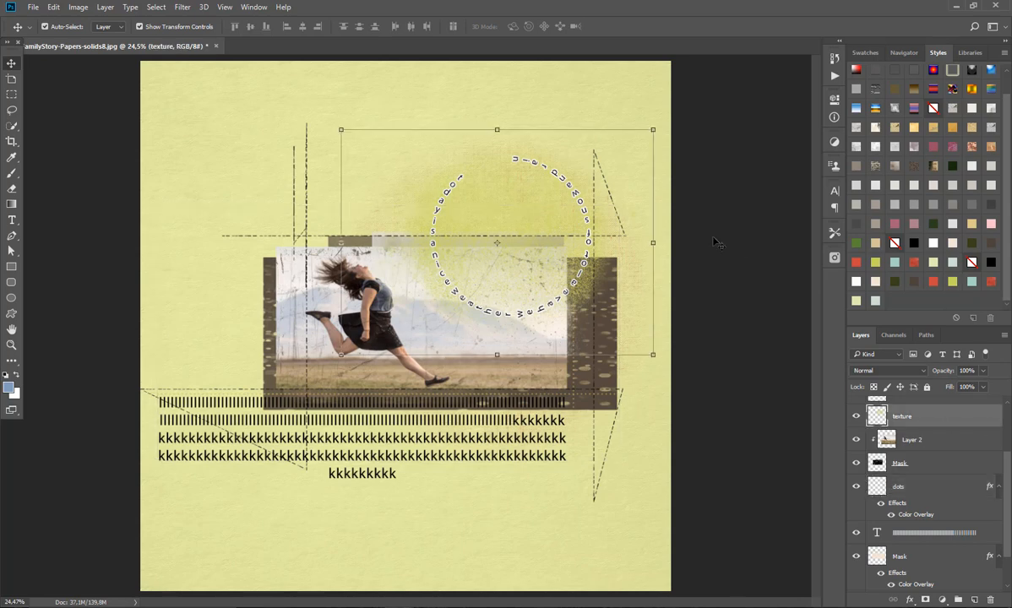
pyautogui.click(973, 281)
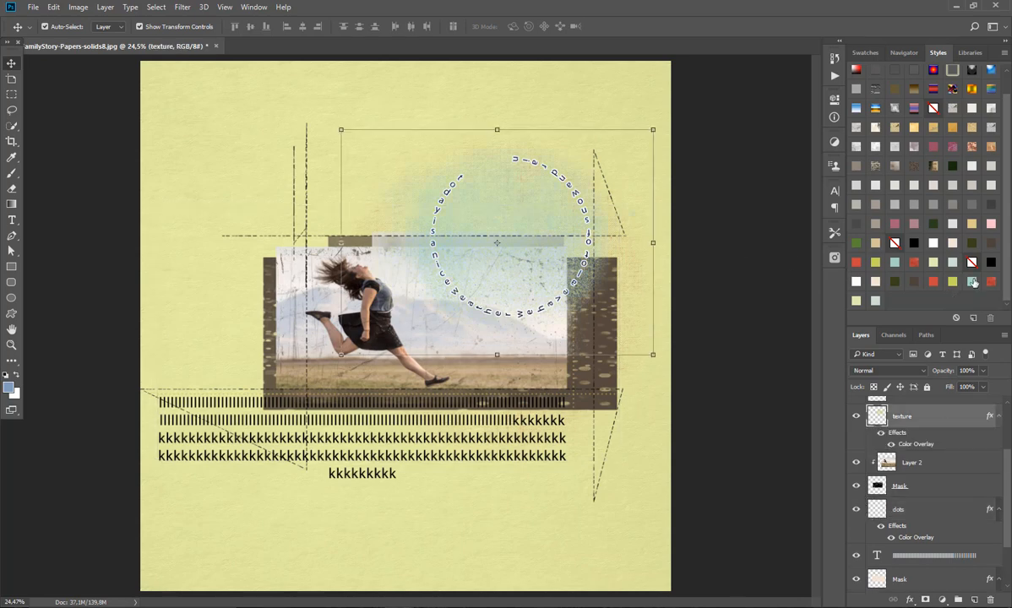
pyautogui.click(875, 301)
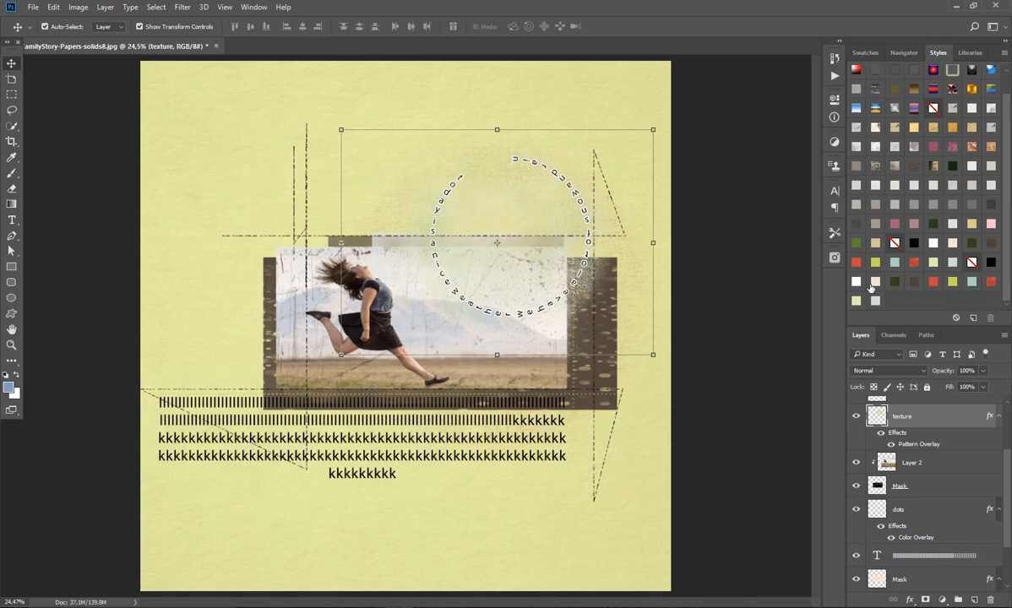
pyautogui.click(916, 284)
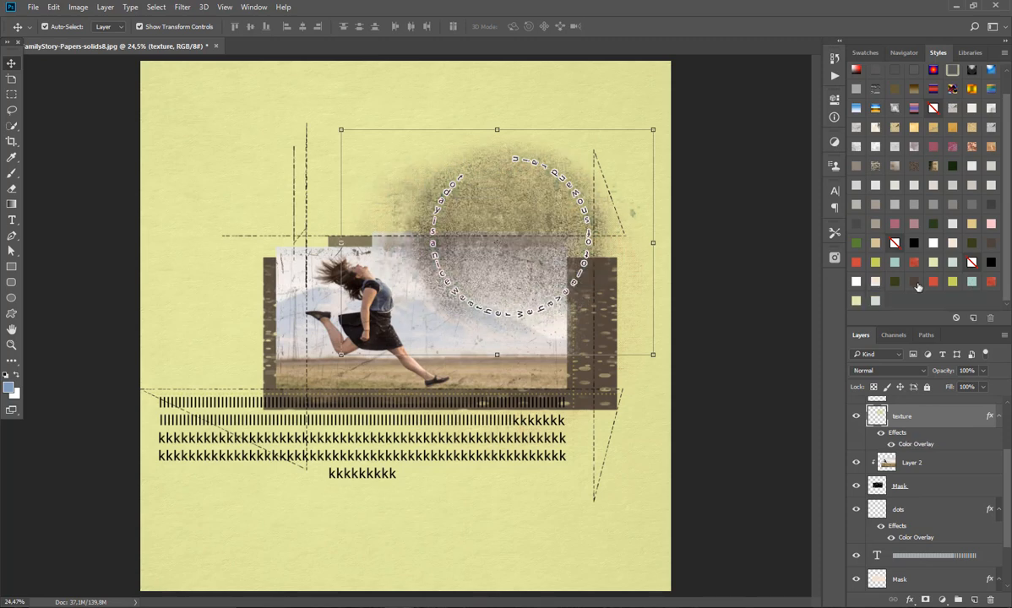
pyautogui.click(934, 283)
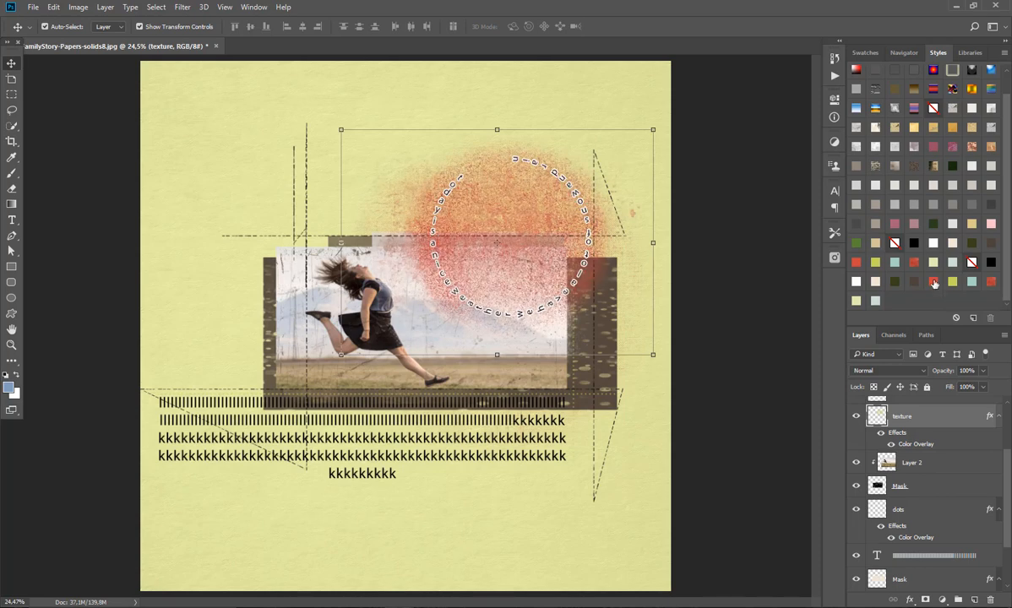
pyautogui.click(955, 283)
pyautogui.click(992, 282)
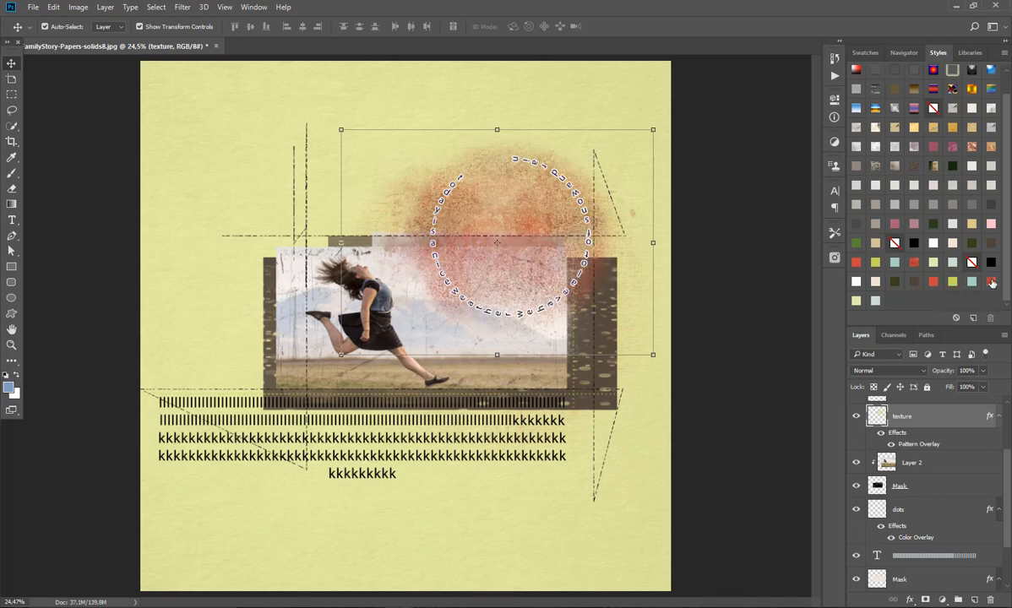
pyautogui.click(972, 283)
pyautogui.click(876, 281)
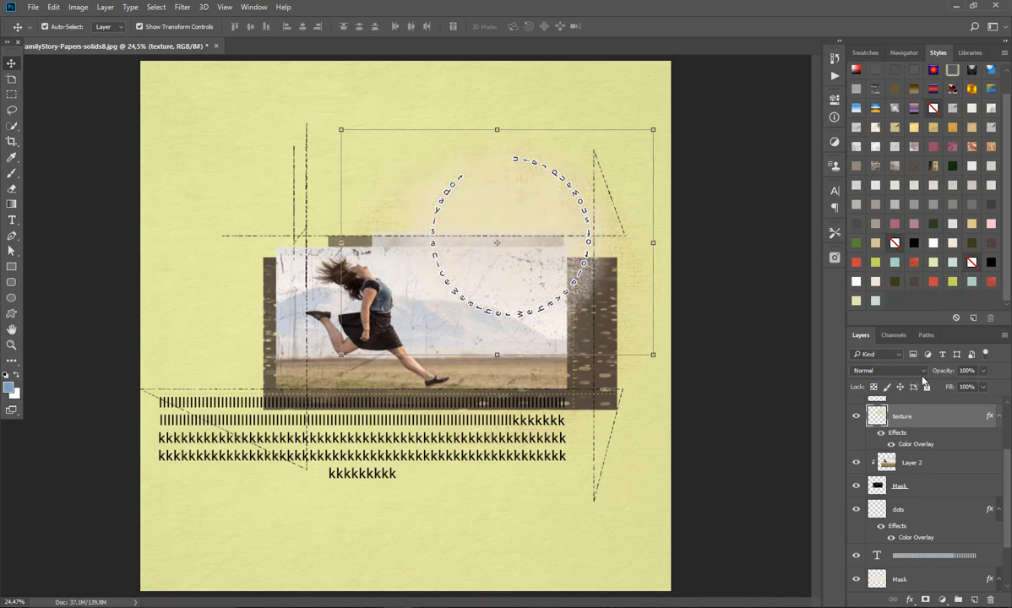
# Step: Try the dark green style on the stitches layer and replace it with the red Color Overlay style
pyautogui.scroll(3, 1008, 467)
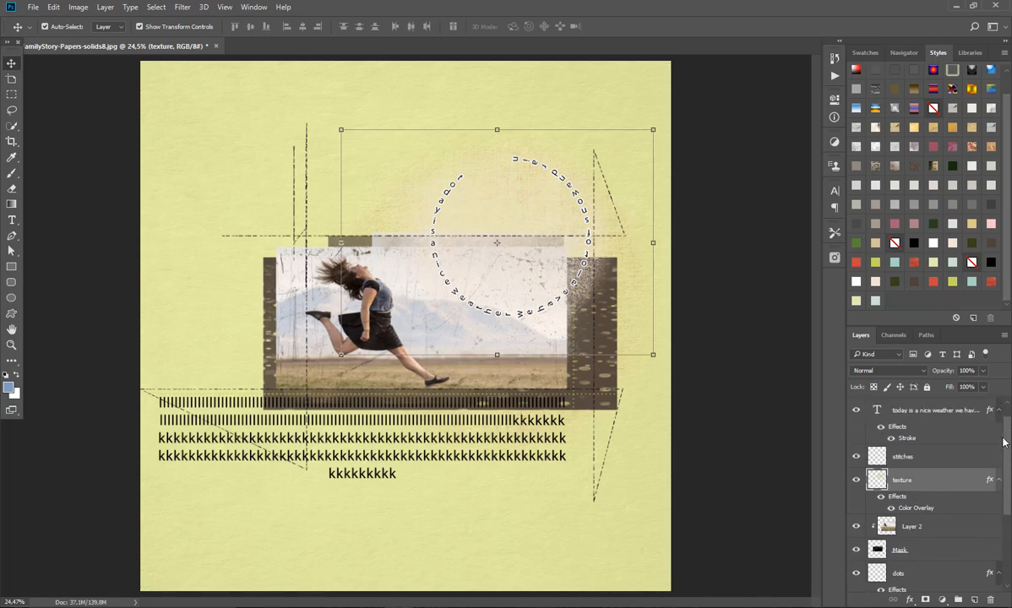
pyautogui.click(952, 460)
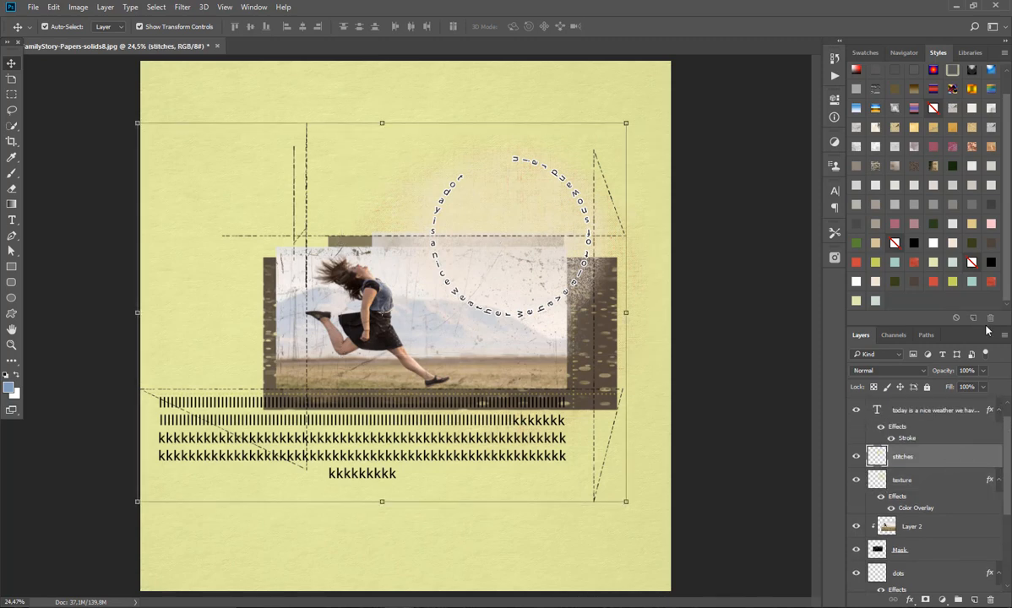
pyautogui.click(894, 282)
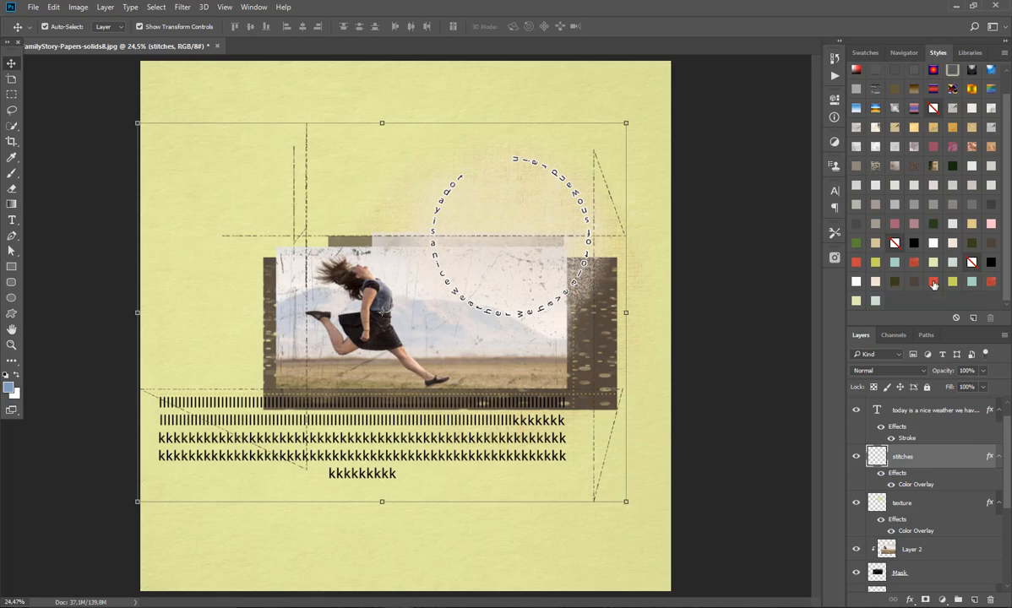
pyautogui.click(933, 283)
# Step: Apply the dark brown Color Overlay style to the lower texture layer just above the background
pyautogui.moveTo(1009, 429); pyautogui.dragTo(1008, 498)
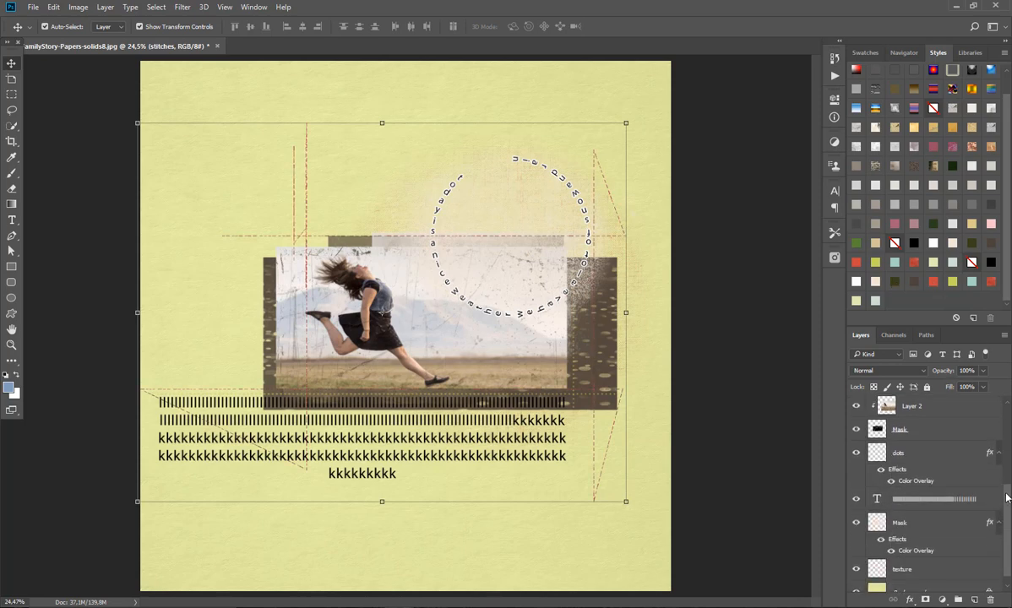
pyautogui.click(920, 570)
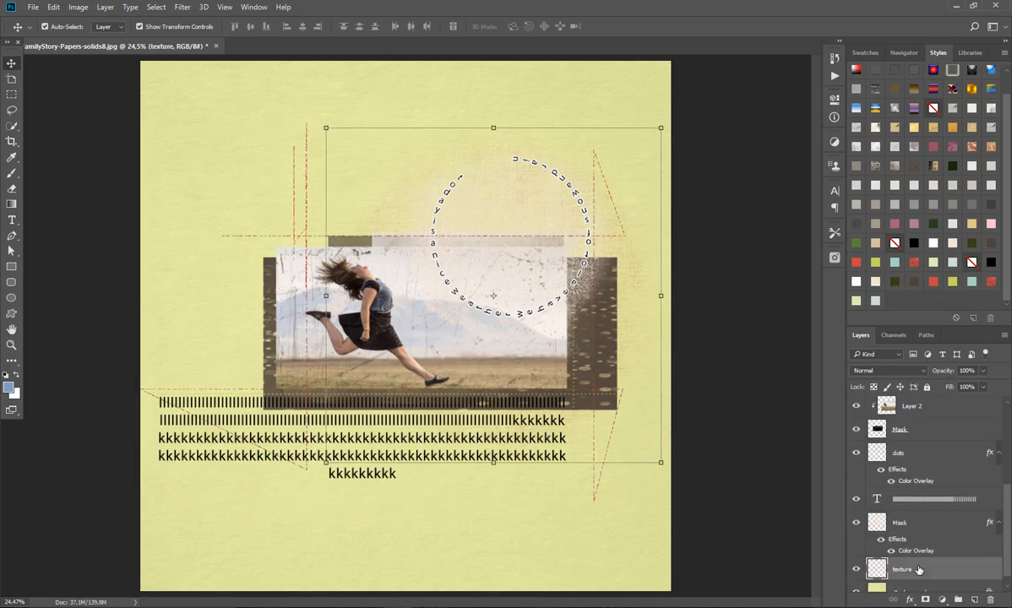
pyautogui.click(914, 283)
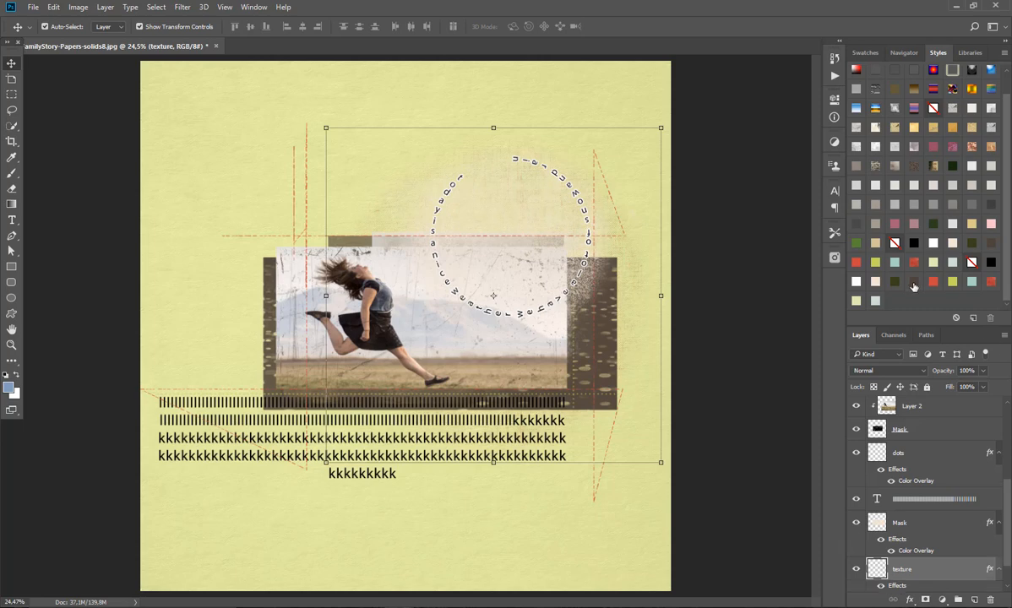
# Step: Select all visible template and photo layers above the background paper and delete them
pyautogui.click(201, 187)
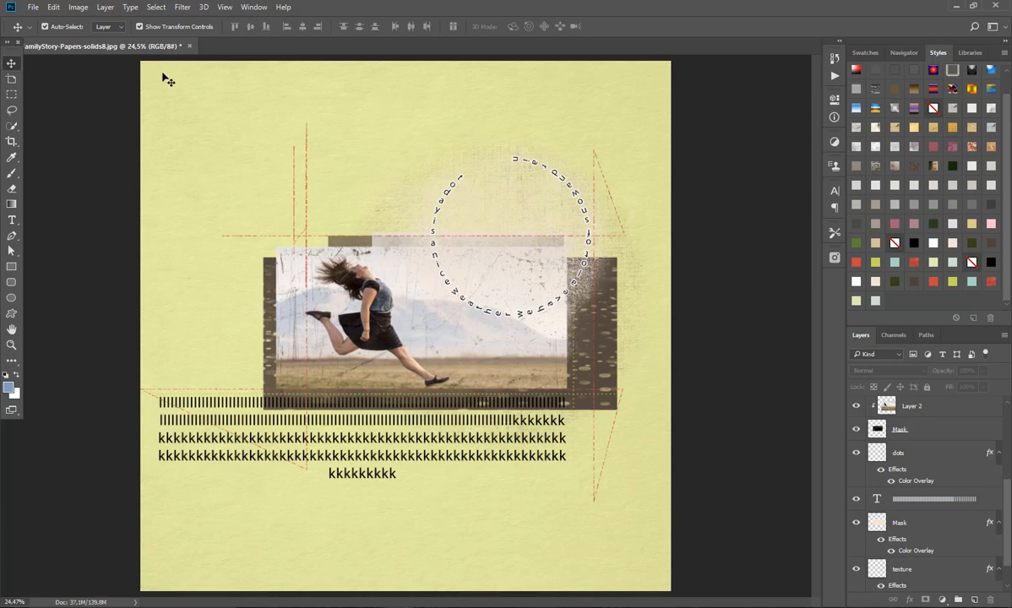
pyautogui.moveTo(149, 65); pyautogui.dragTo(646, 537)
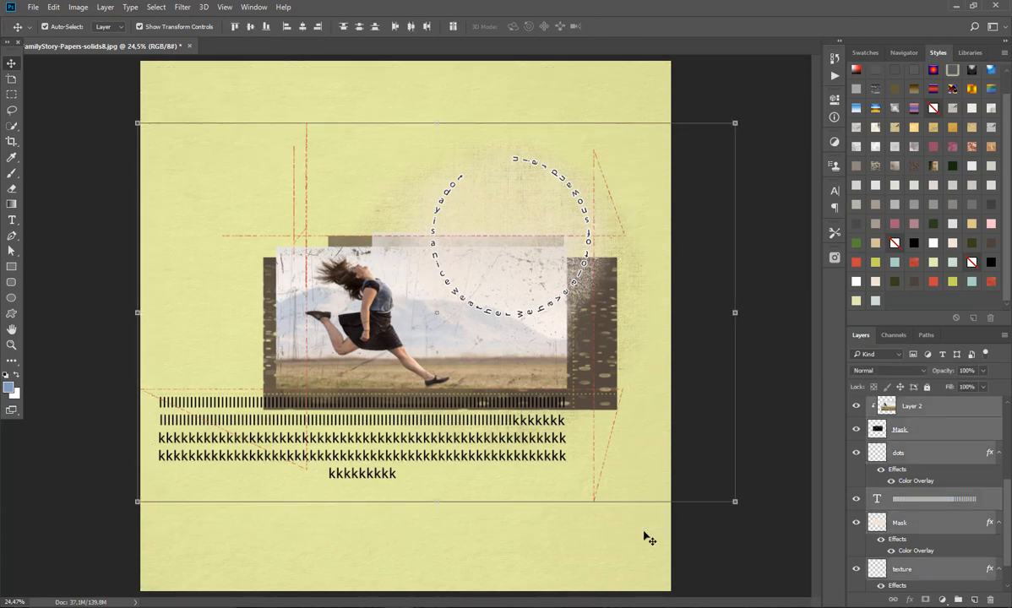
pyautogui.press('Delete')
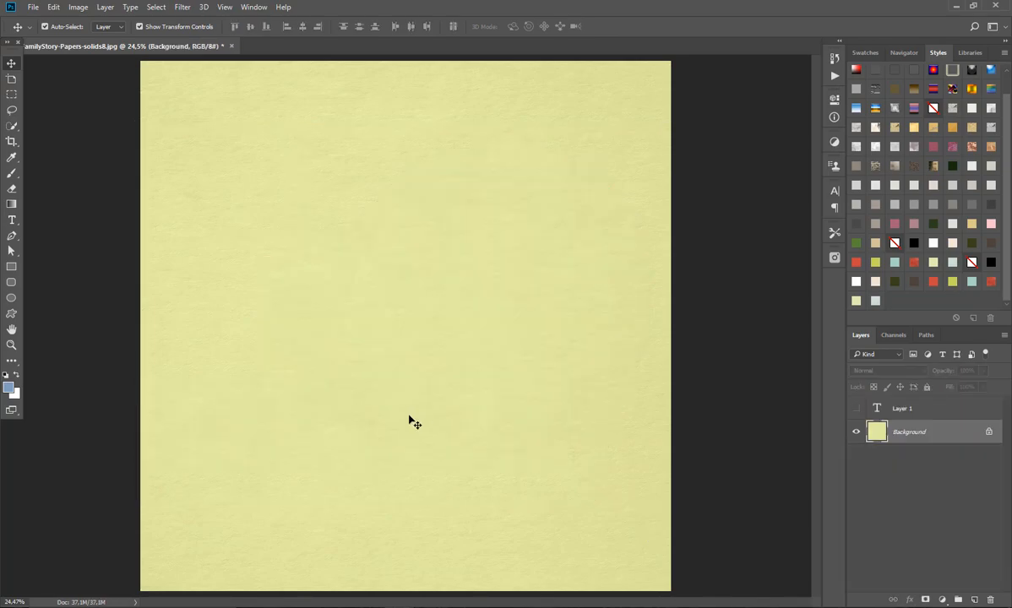
# Step: Open nbk-FamilyStory-artsy-layers4.psd from the nbk-FamilyStory-artsy-layers folder in Adobe Bridge
pyautogui.hotkey('alt', 'Tab')
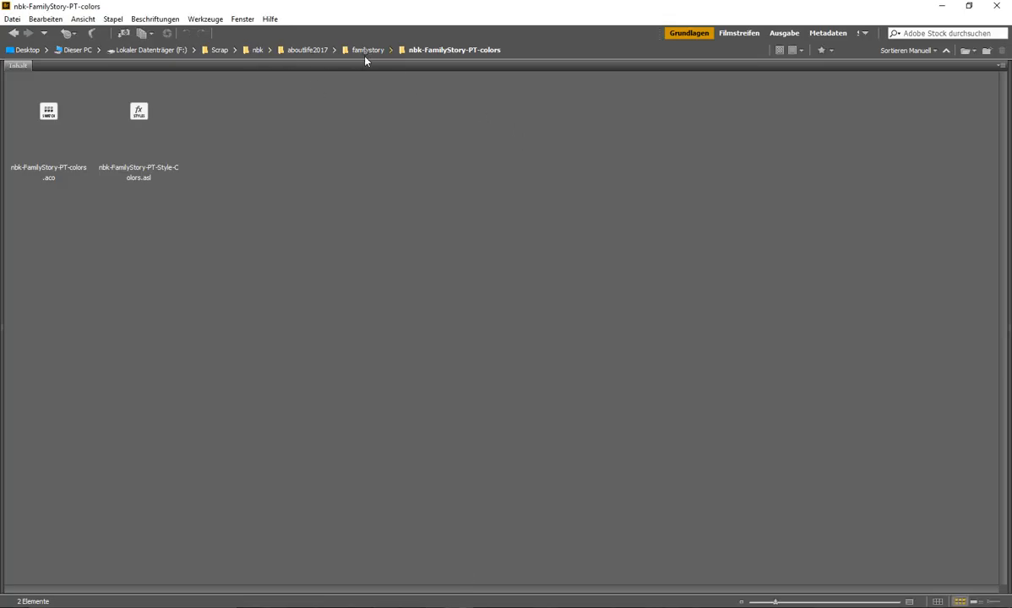
pyautogui.click(367, 52)
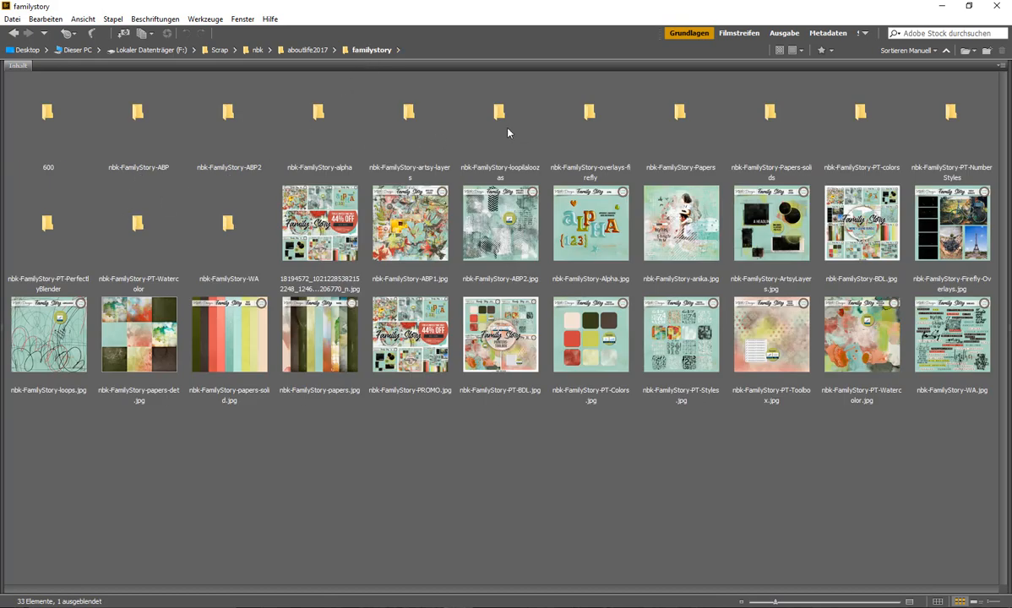
pyautogui.doubleClick(418, 122)
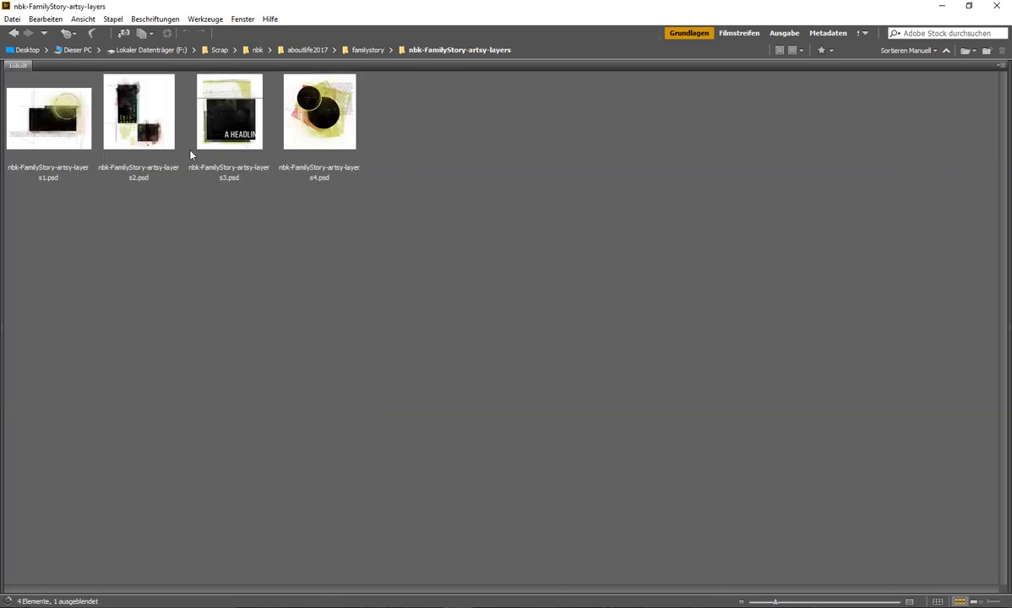
pyautogui.doubleClick(329, 133)
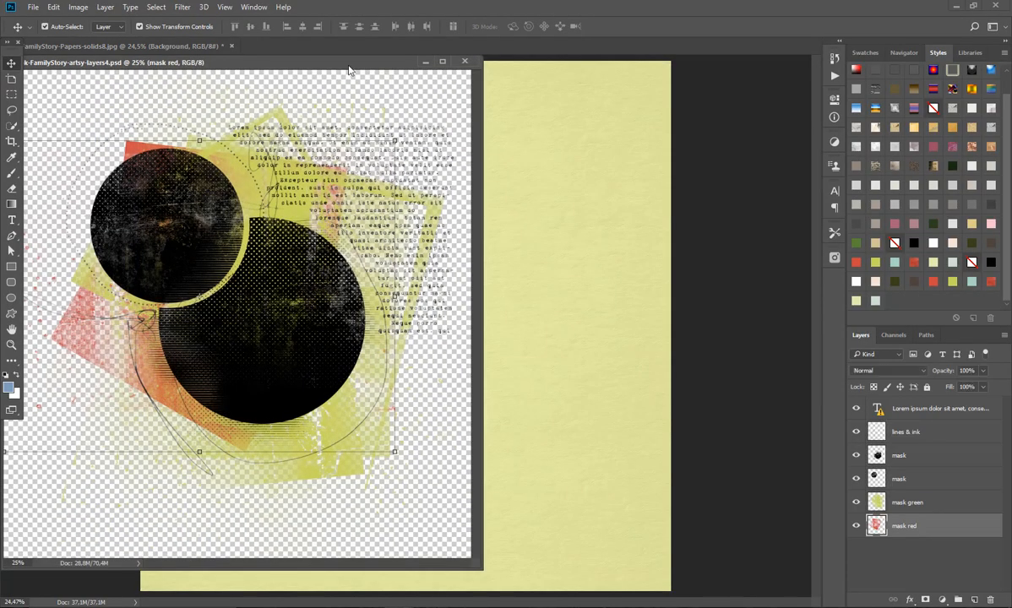
# Step: Copy all layers of the artsy-layers4 template onto the green paper document and position them around the middle of the page
pyautogui.moveTo(349, 70); pyautogui.dragTo(503, 103)
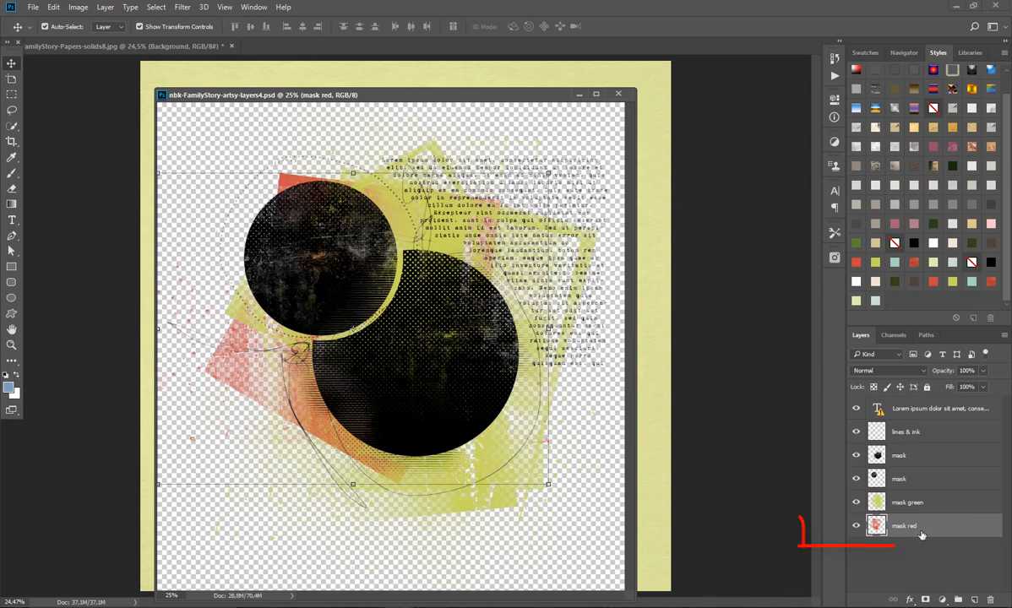
pyautogui.keyDown('shift'); pyautogui.click(921, 410); pyautogui.keyUp('shift')
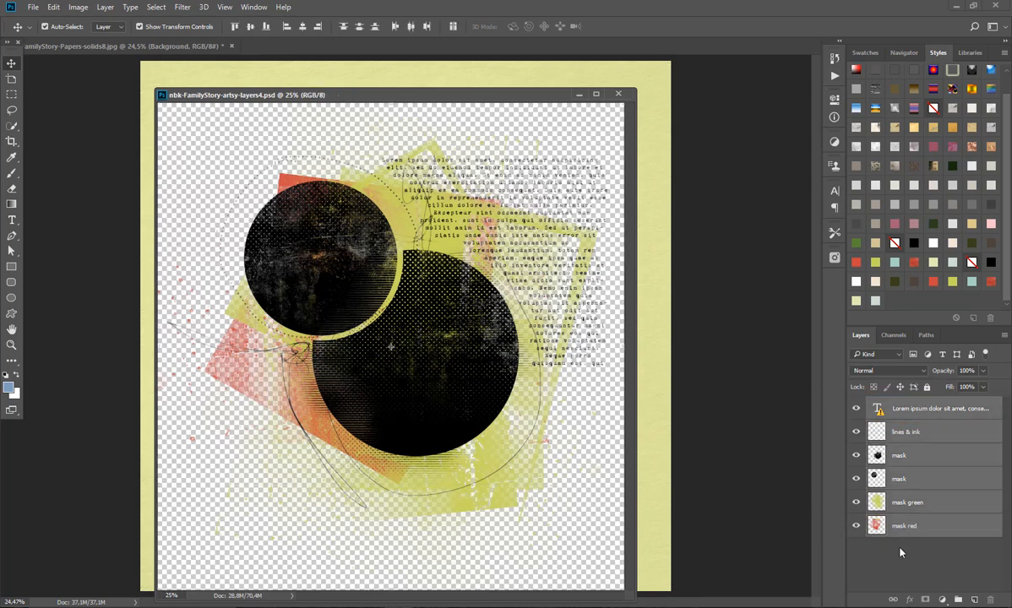
pyautogui.moveTo(468, 94); pyautogui.dragTo(467, 192)
pyautogui.moveTo(357, 353); pyautogui.dragTo(401, 145)
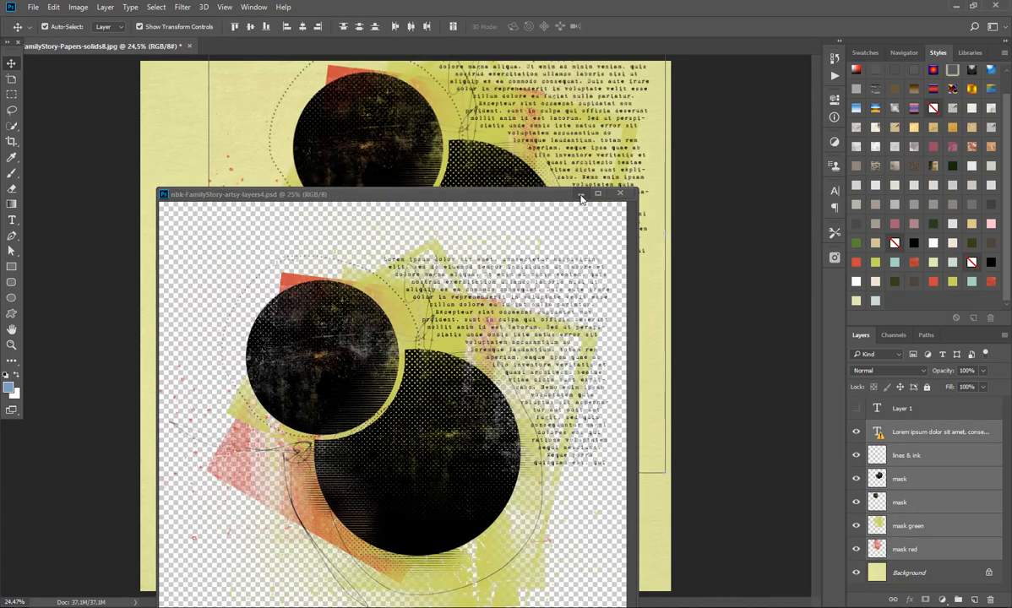
pyautogui.click(543, 181)
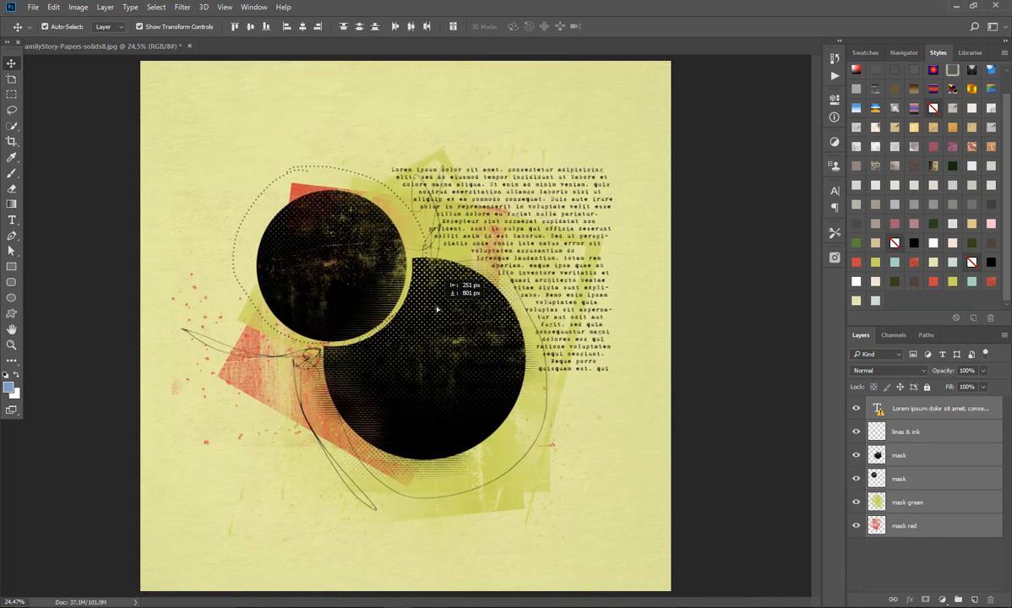
pyautogui.click(528, 164)
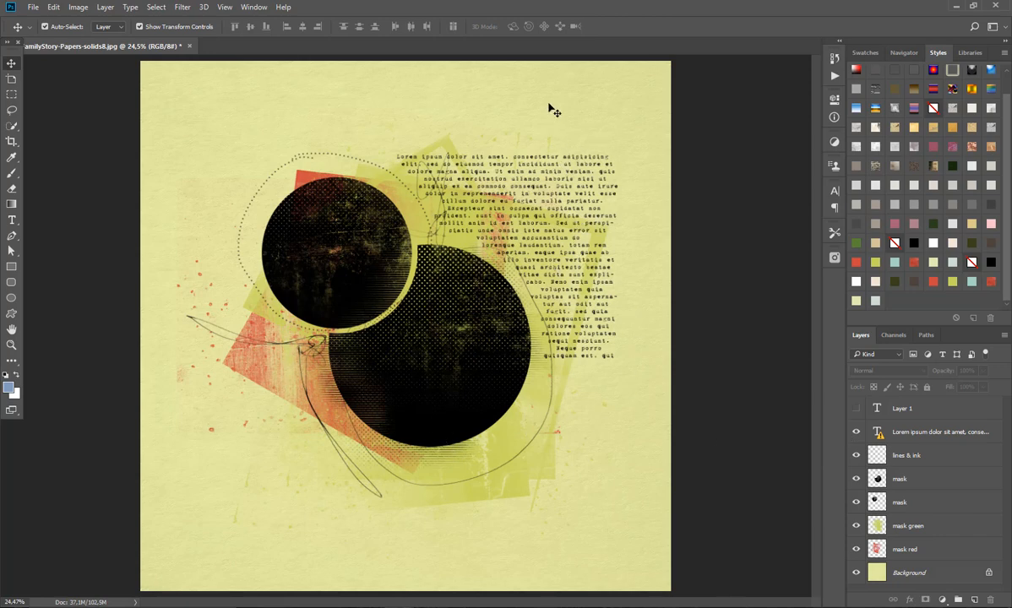
# Step: Edit the Lorem ipsum text layer with the Type tool, accept the font substitution, and clear all its placeholder text
pyautogui.click(543, 253)
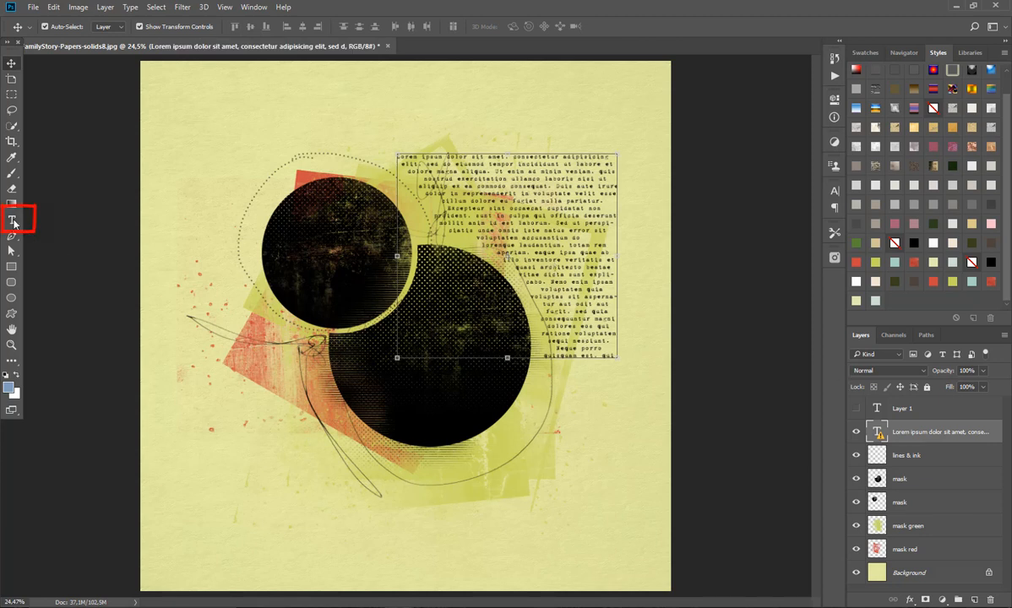
pyautogui.click(14, 221)
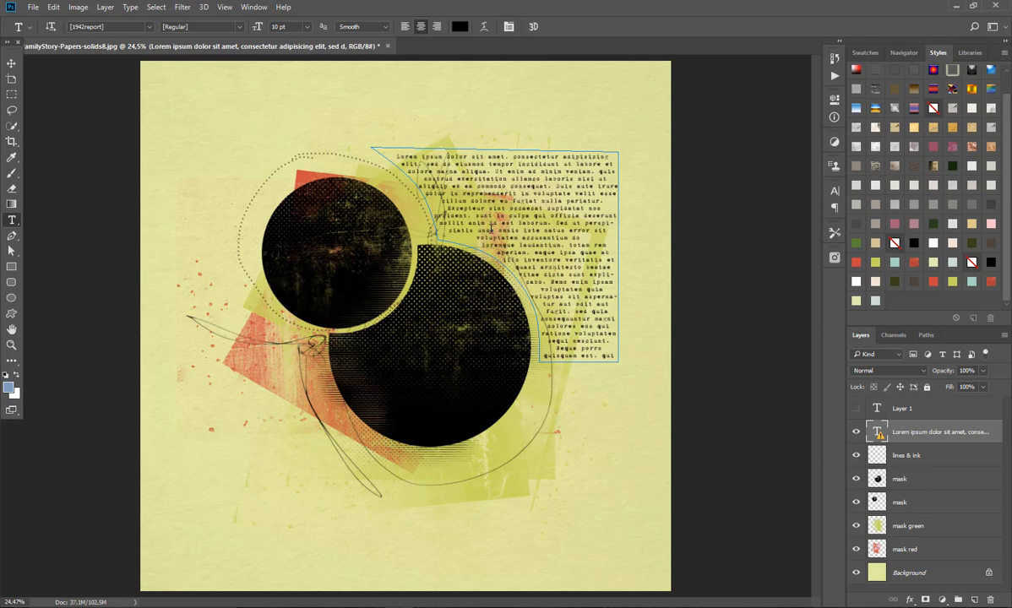
pyautogui.click(512, 193)
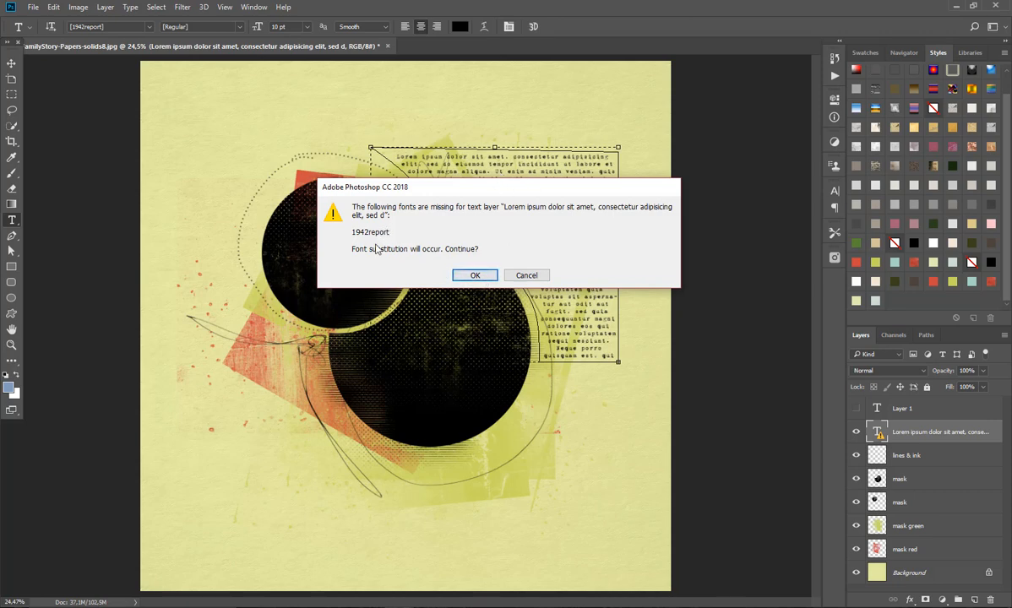
pyautogui.click(476, 275)
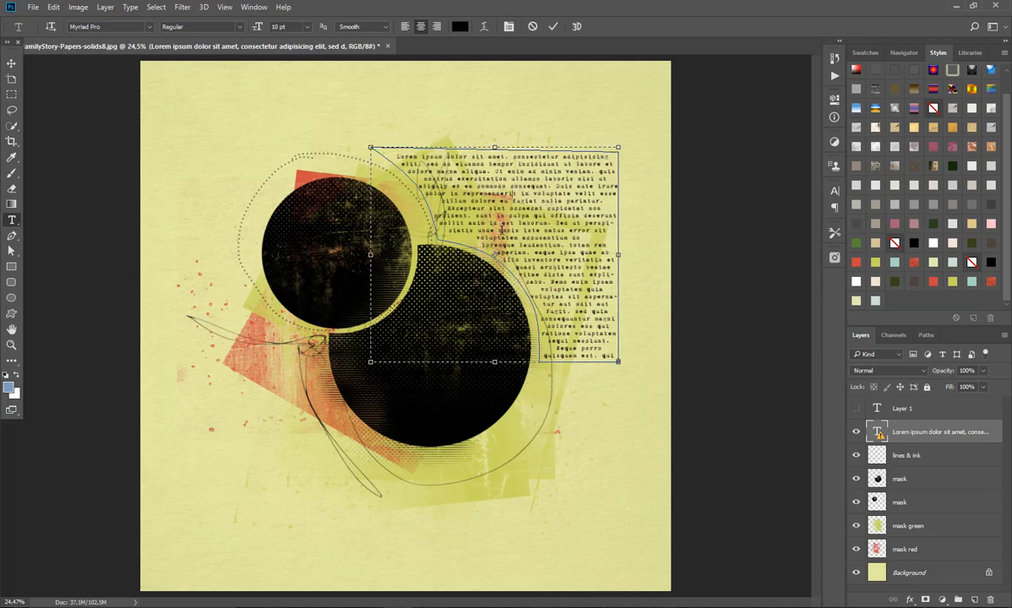
pyautogui.hotkey('ctrl', 'a')
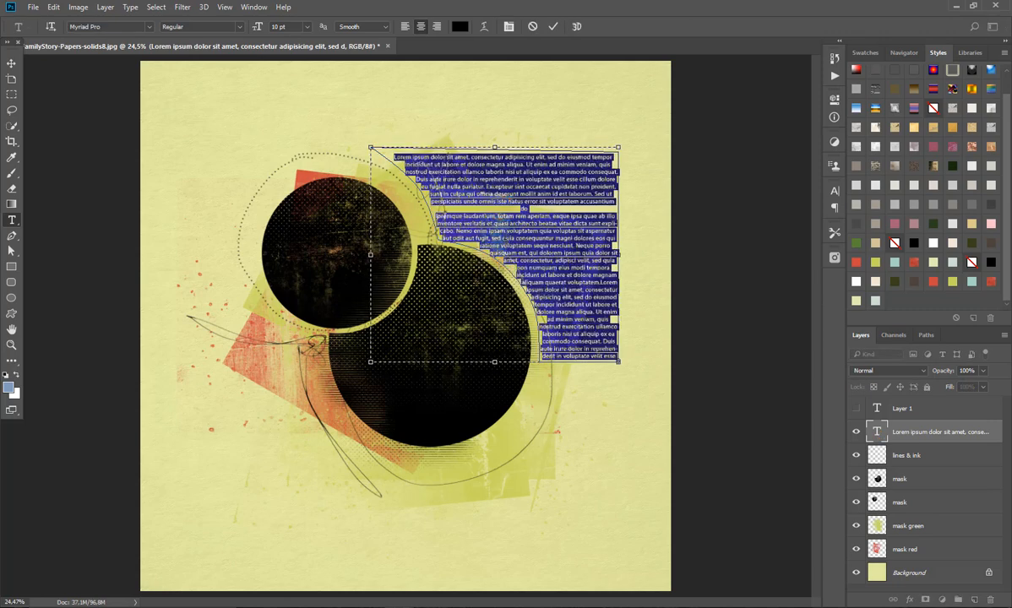
pyautogui.press('BackSpace')
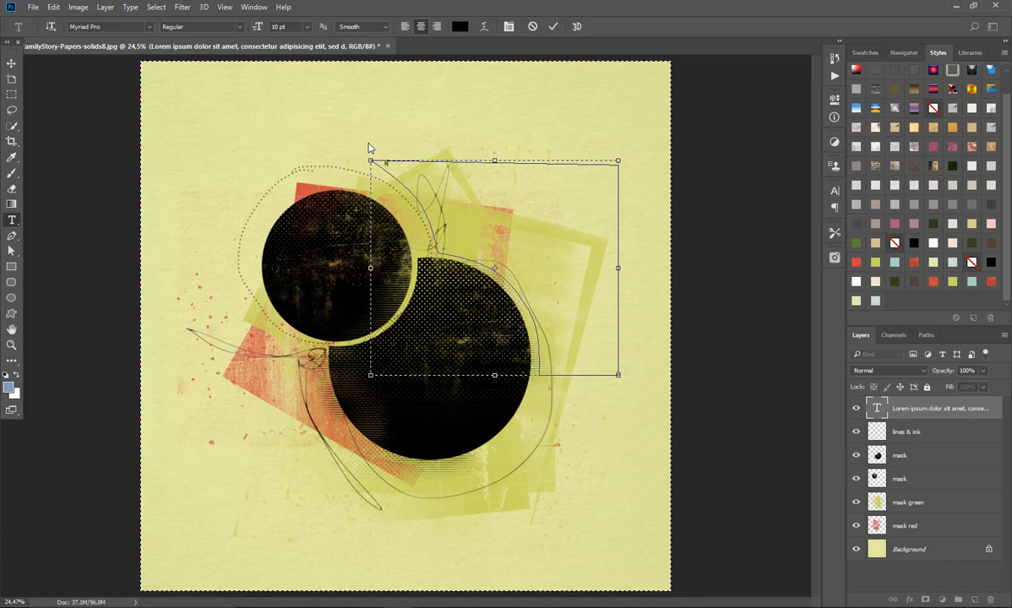
# Step: Fill several lines of the curved text area with sample text starting with "kdaslwe" followed by a long run of the letter d
pyautogui.write('lwe')
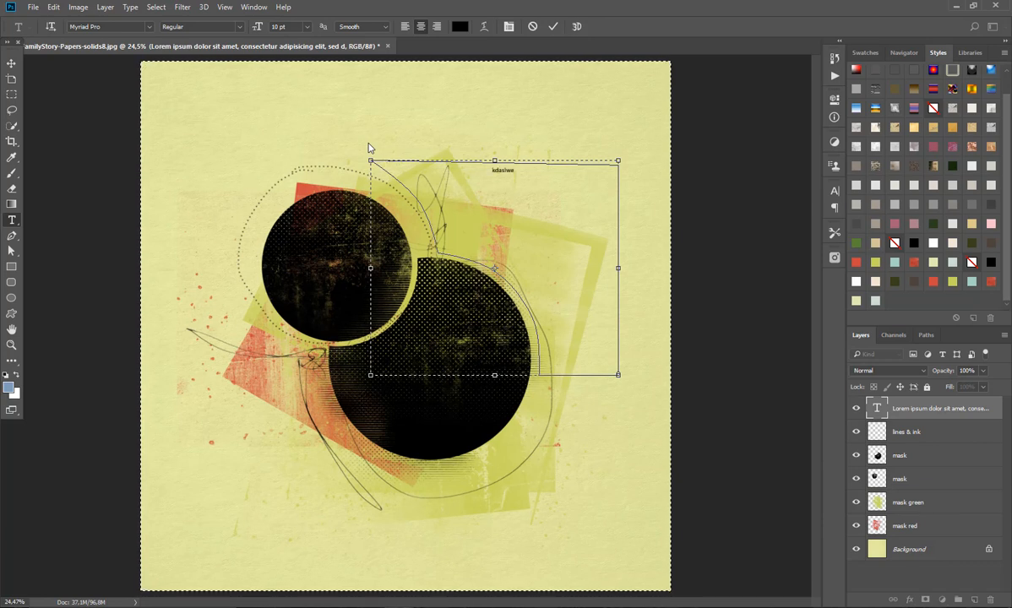
pyautogui.write('dddddddddddddddd')
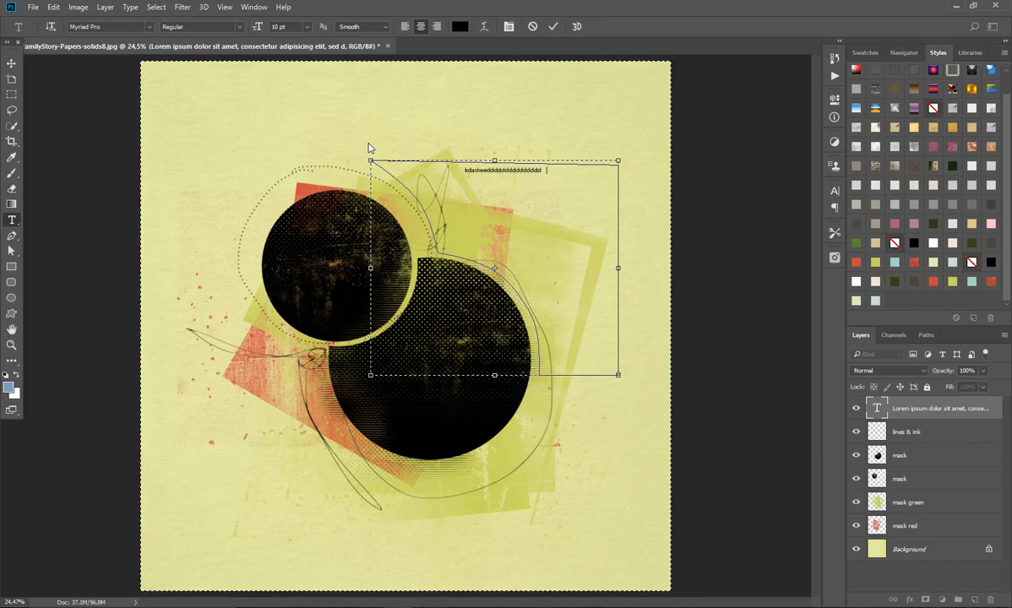
pyautogui.write('dddddddddddddddddddddddddddddddddddddd')
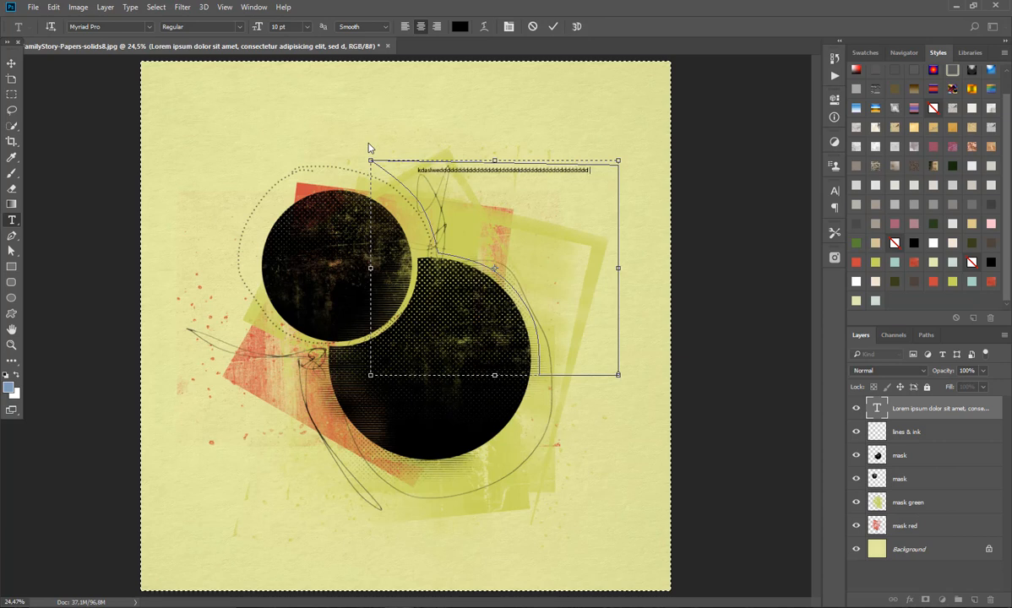
pyautogui.write('ddddddddddddddddddddddddddddddddddddd ')
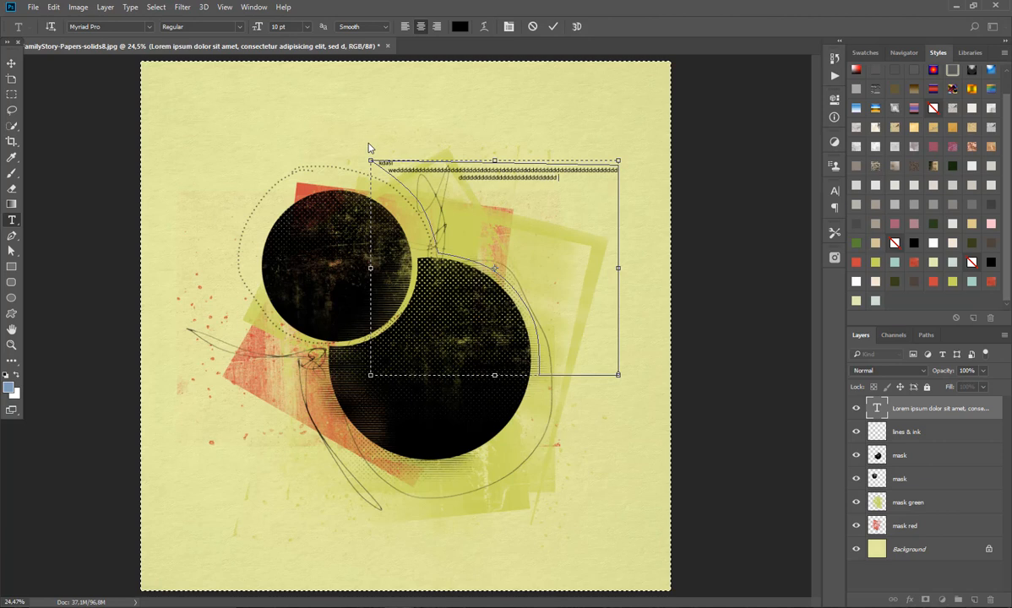
pyautogui.write('dddddddddddddddddddddd')
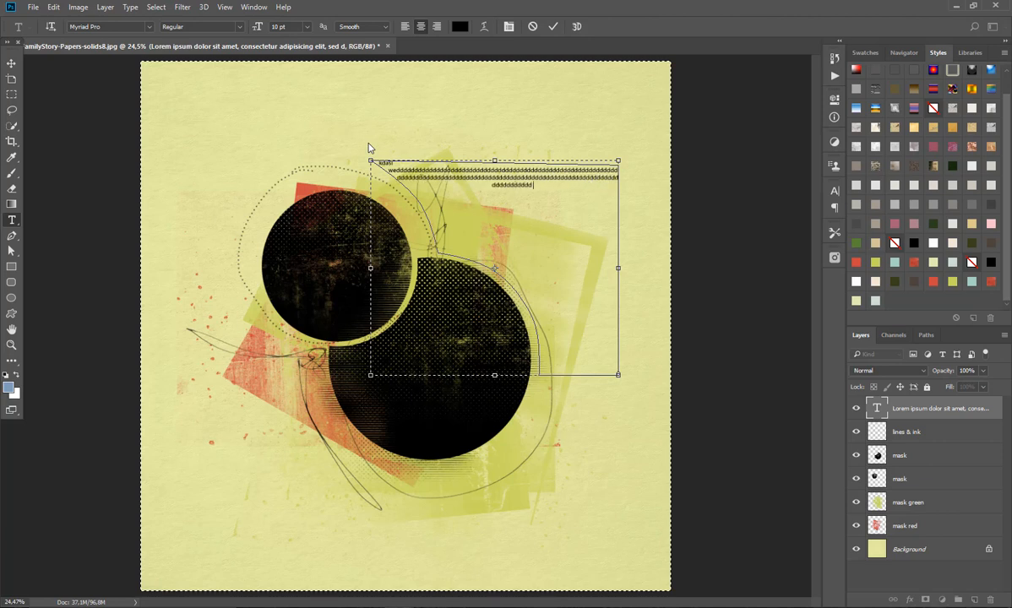
pyautogui.write('dddddddddddddddddddddddddddddddddddddddddddddddd')
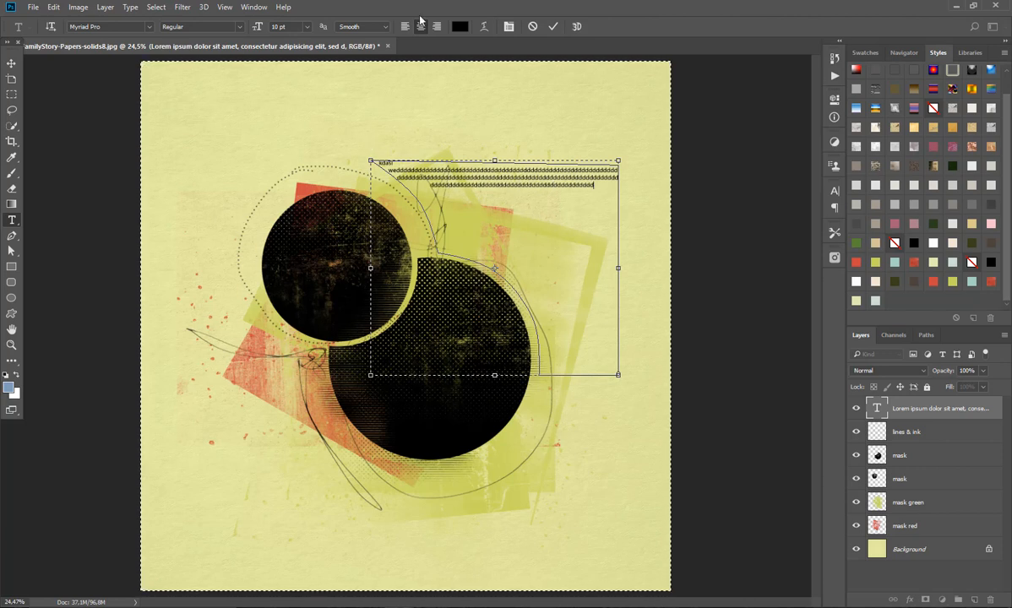
# Step: Commit the sample text and enlarge the whole text layer, trying 18 pt before setting the font size to 36 pt
pyautogui.click(309, 30)
pyautogui.click(307, 164)
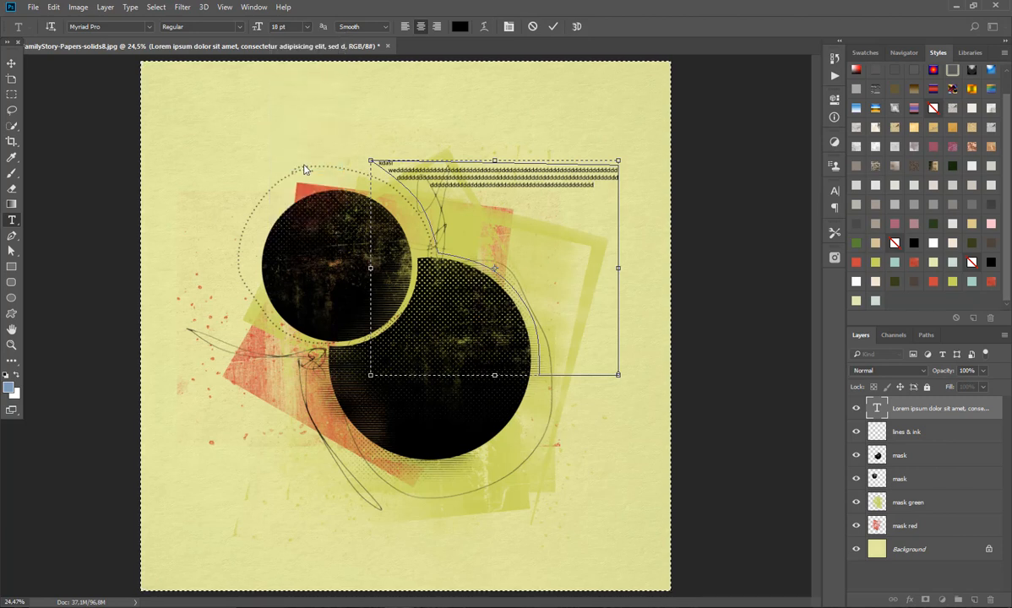
pyautogui.click(553, 28)
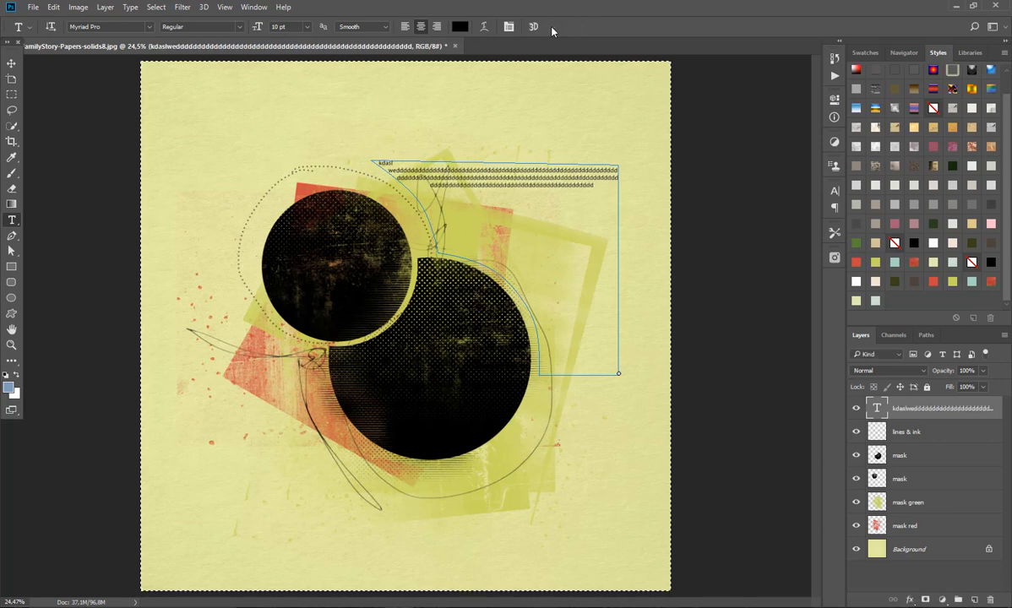
pyautogui.click(308, 26)
pyautogui.click(302, 166)
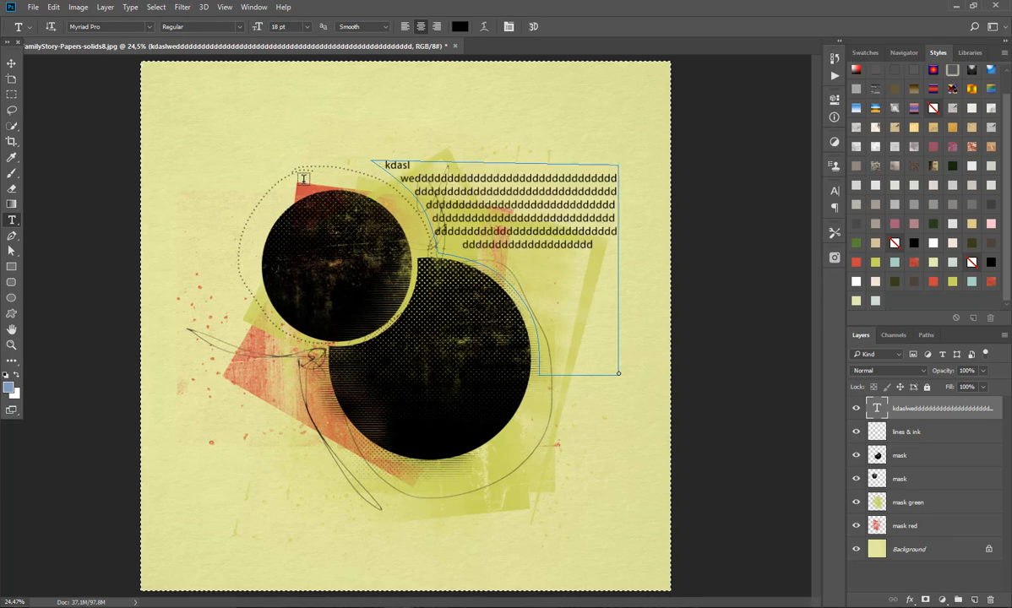
pyautogui.click(308, 27)
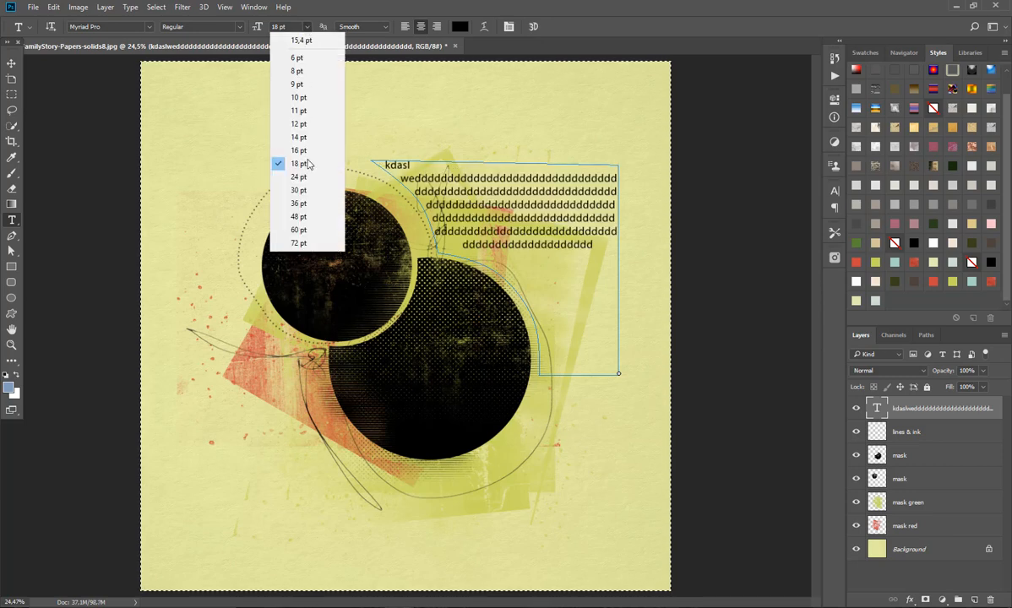
pyautogui.click(300, 205)
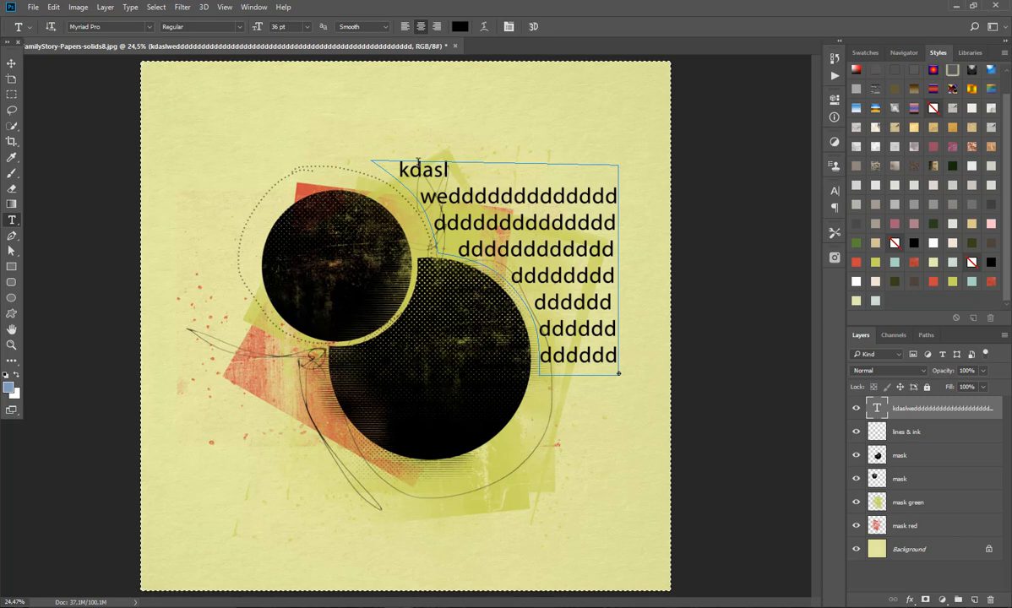
# Step: Copy the photo 10159.jpg into the paper document directly above the larger circle's mask layer and minimise the photo's window
pyautogui.click(10, 63)
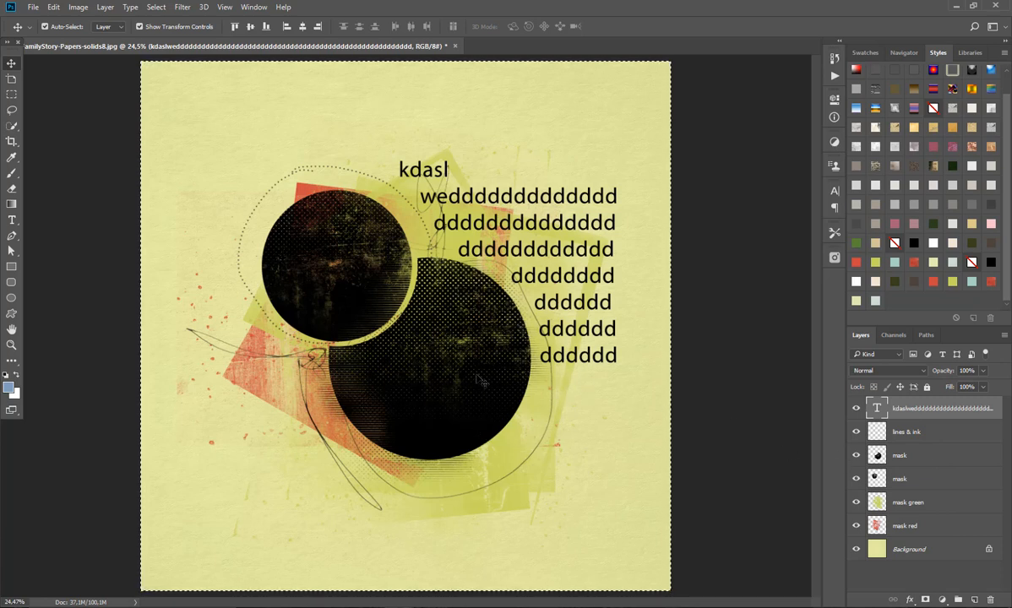
pyautogui.click(914, 456)
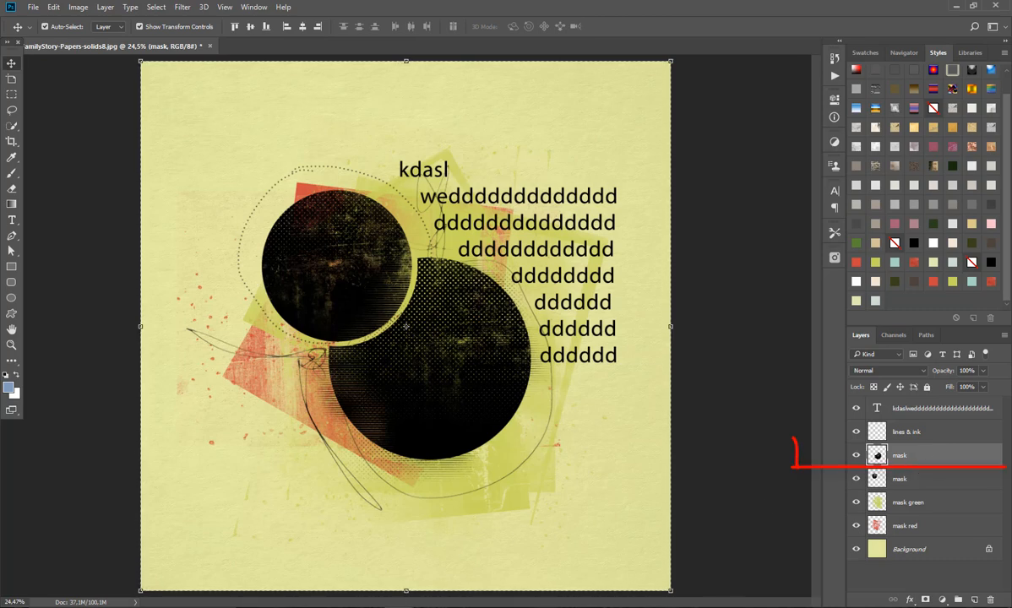
pyautogui.click(253, 8)
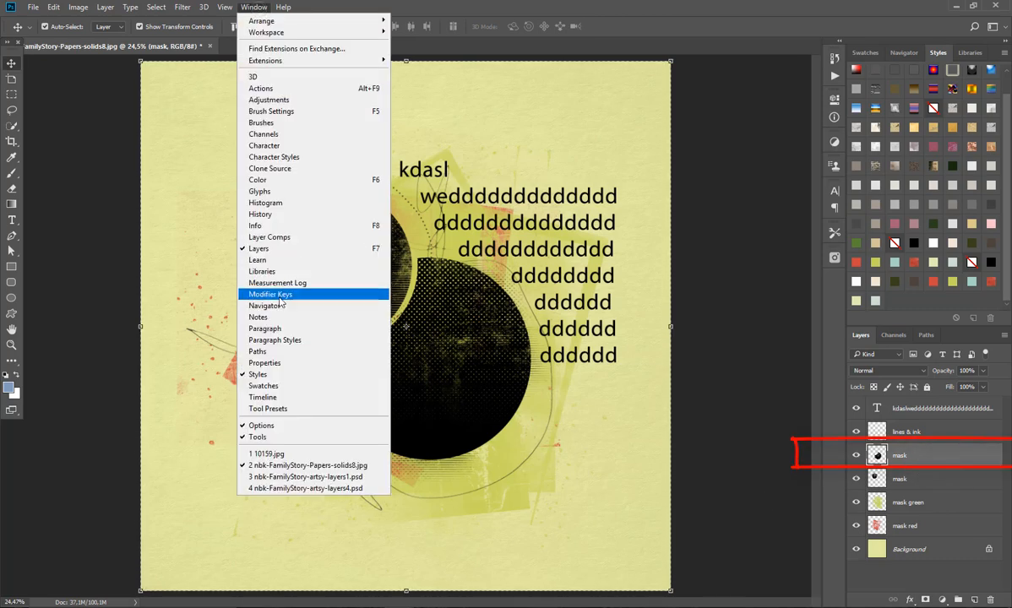
pyautogui.click(271, 455)
pyautogui.moveTo(332, 424); pyautogui.dragTo(365, 286)
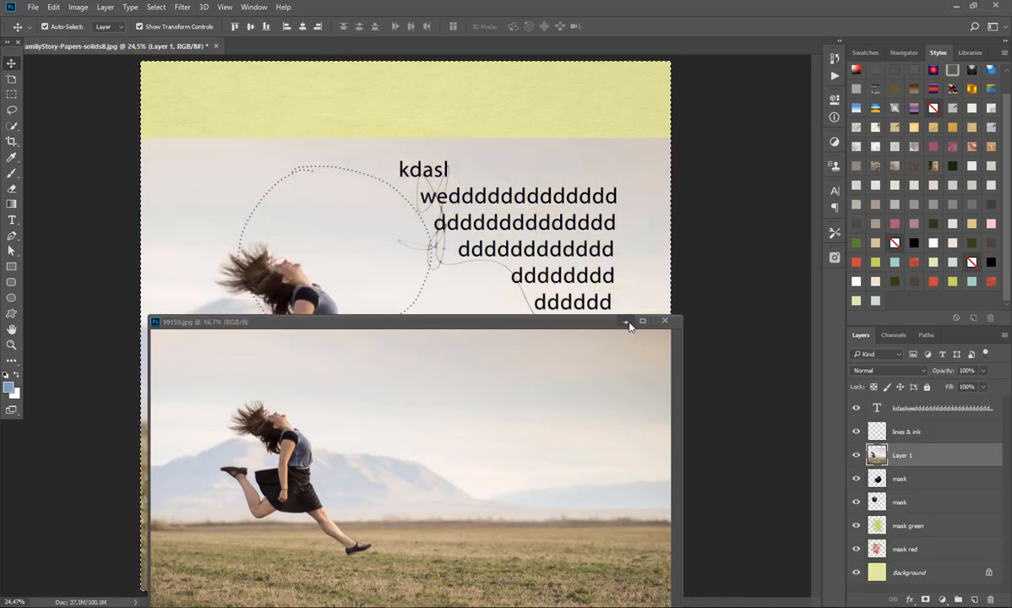
pyautogui.click(625, 323)
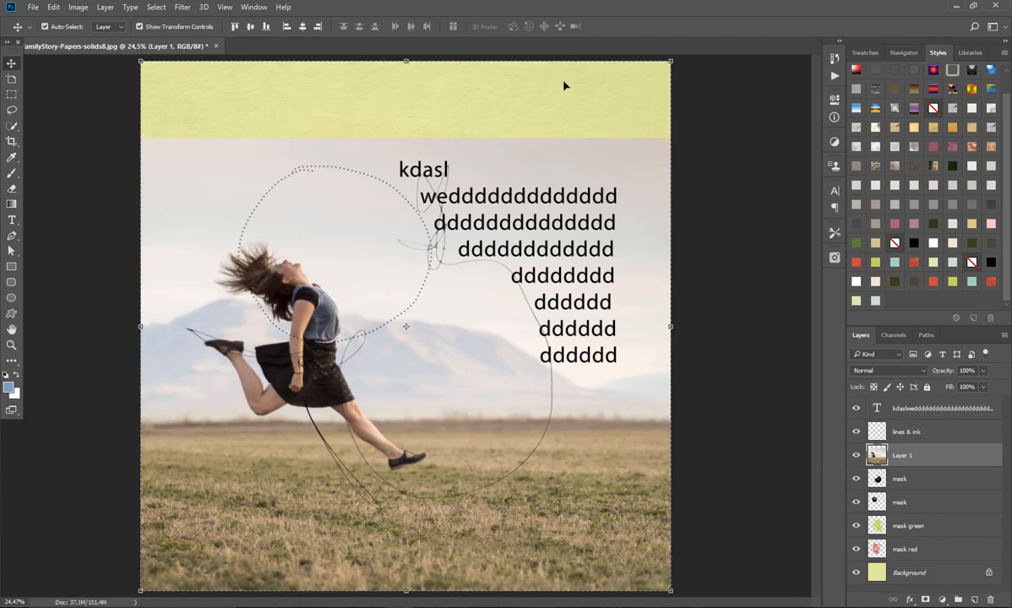
# Step: Clear the active selection, then scale the photo down proportionally and position it over the larger circle mask
pyautogui.hotkey('ctrl', 'd')
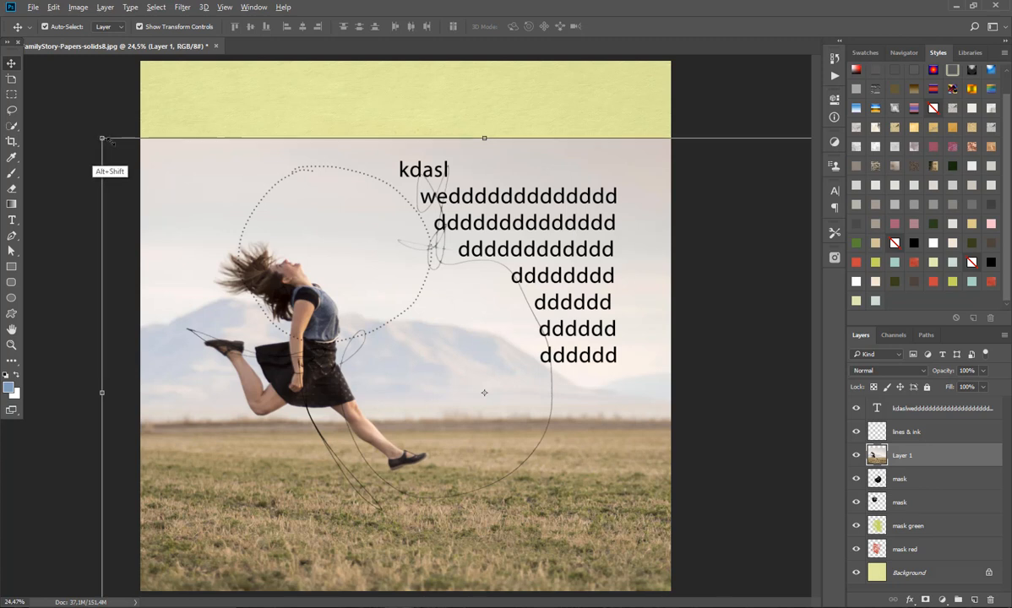
pyautogui.moveTo(102, 137); pyautogui.dragTo(165, 191)
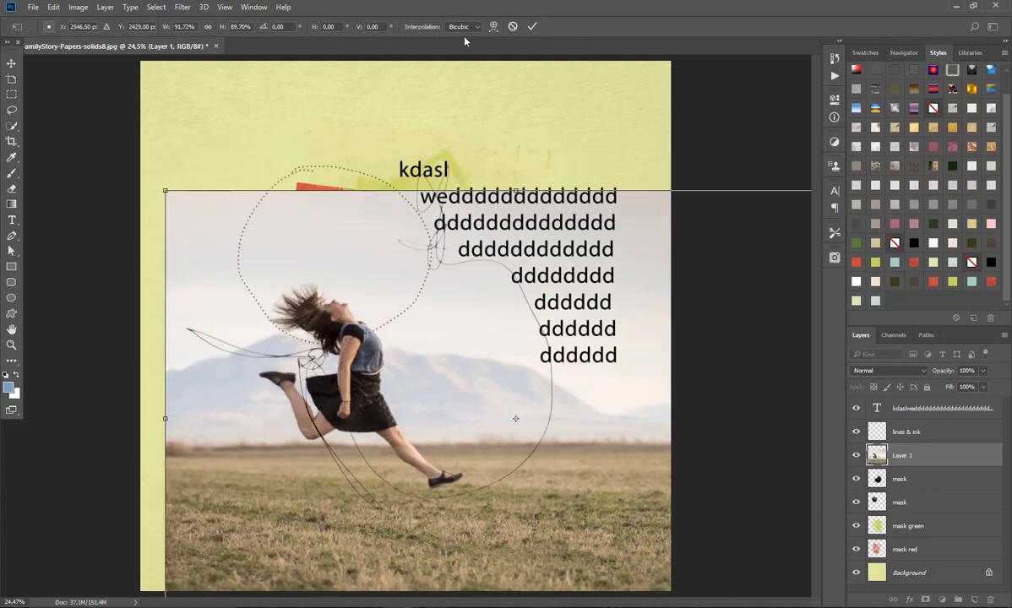
pyautogui.click(531, 26)
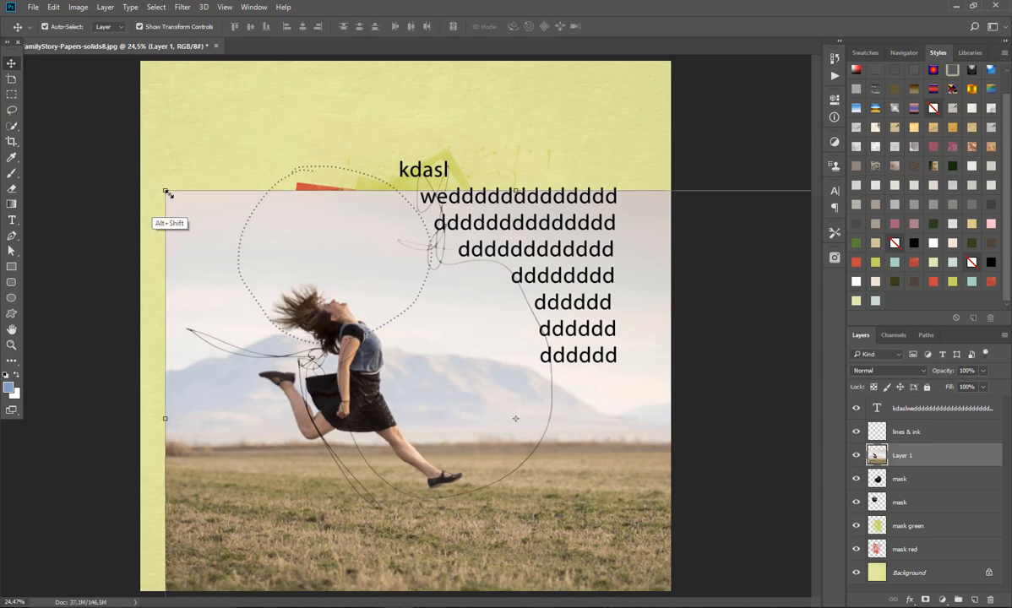
pyautogui.moveTo(166, 194); pyautogui.dragTo(312, 287)
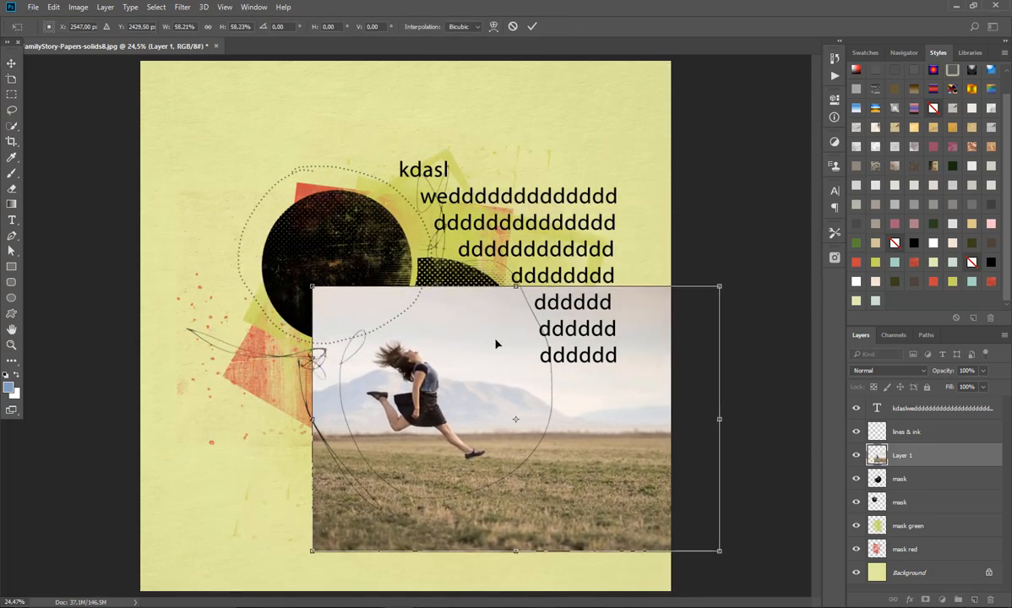
pyautogui.moveTo(497, 344); pyautogui.dragTo(492, 313)
pyautogui.press('Return')
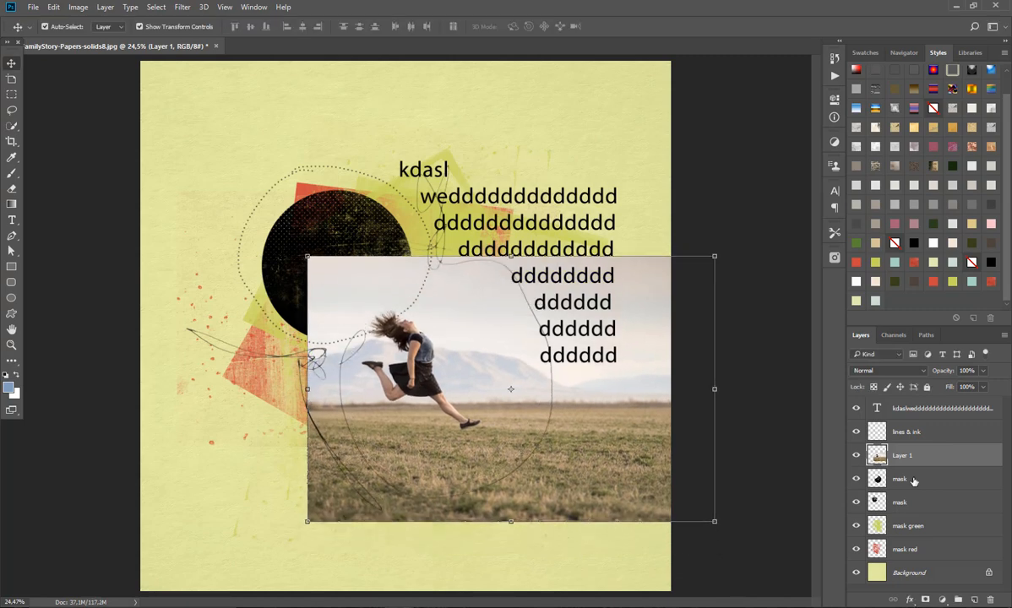
# Step: Clip the photo layer to the larger circle's mask layer directly beneath it and inspect the masked result up close
pyautogui.press('alt')
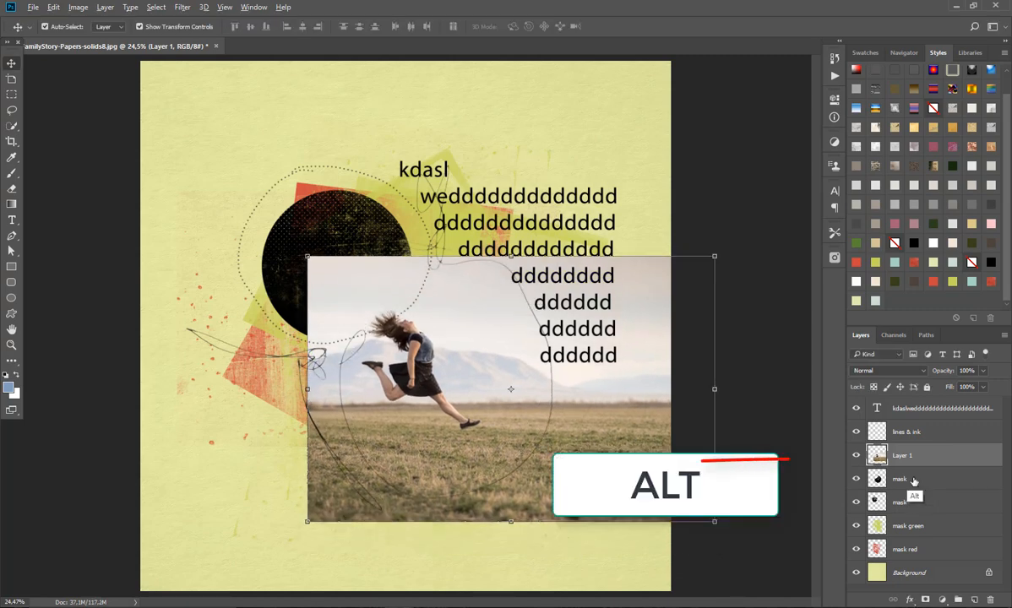
pyautogui.keyDown('alt'); pyautogui.click(917, 467); pyautogui.keyUp('alt')
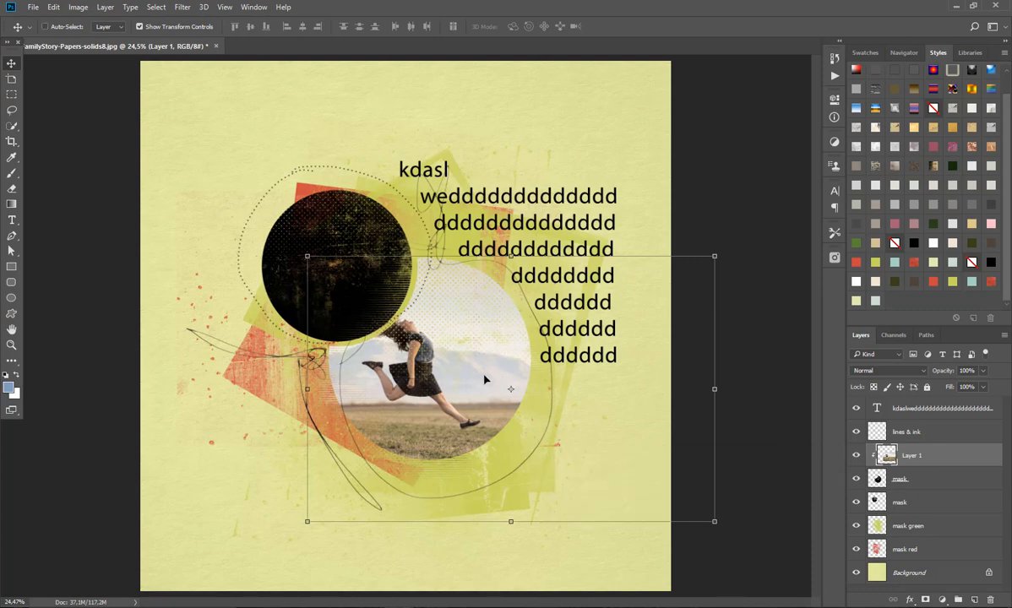
pyautogui.scroll(3, 484, 380)
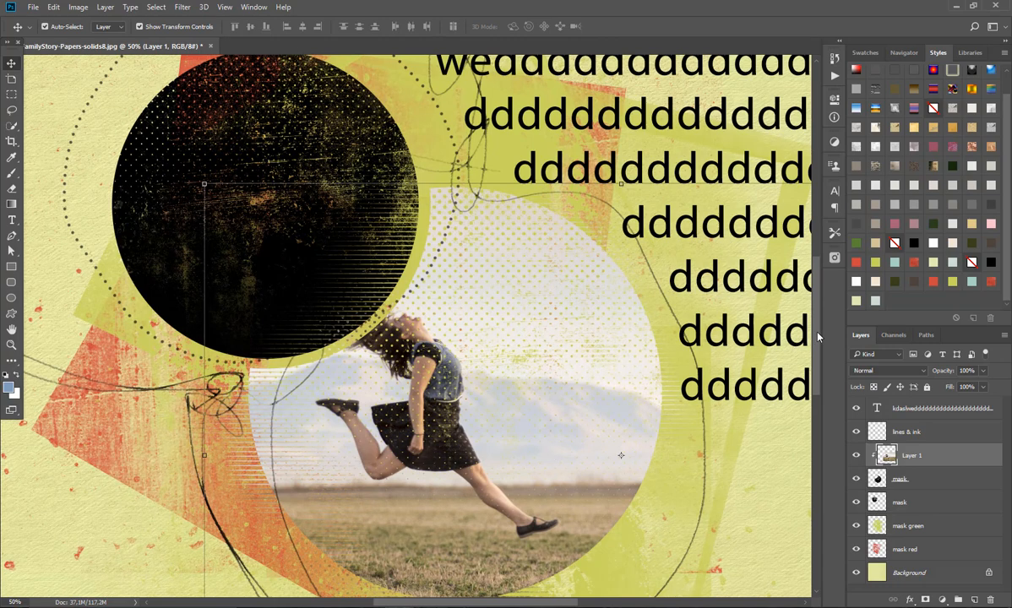
# Step: Duplicate the larger circle's mask layer directly beneath the clipped photo and hide the original mask layer
pyautogui.scroll(-3, 818, 337)
pyautogui.moveTo(568, 603); pyautogui.dragTo(583, 603)
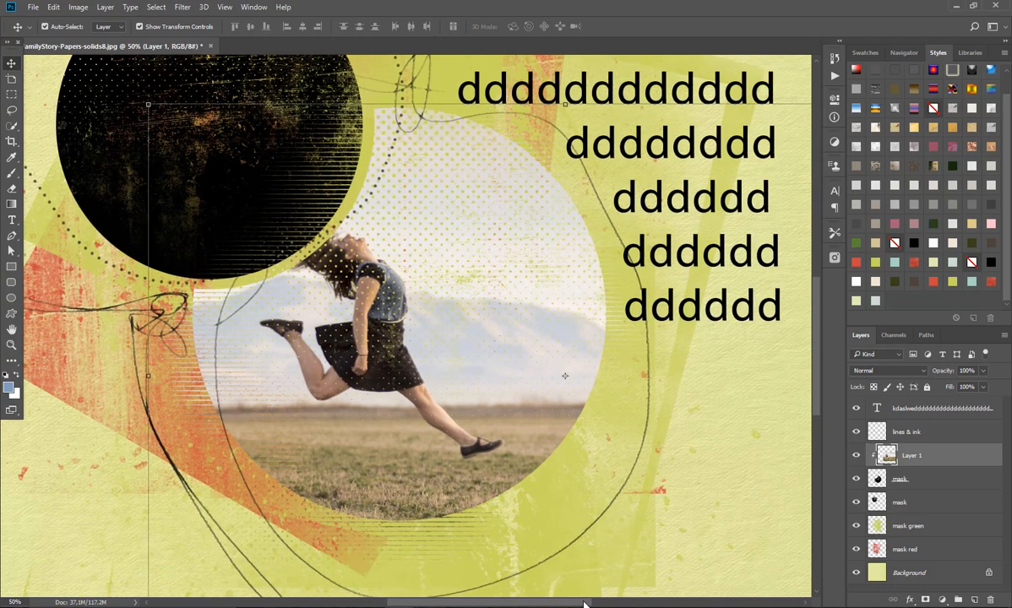
pyautogui.moveTo(814, 360); pyautogui.dragTo(815, 350)
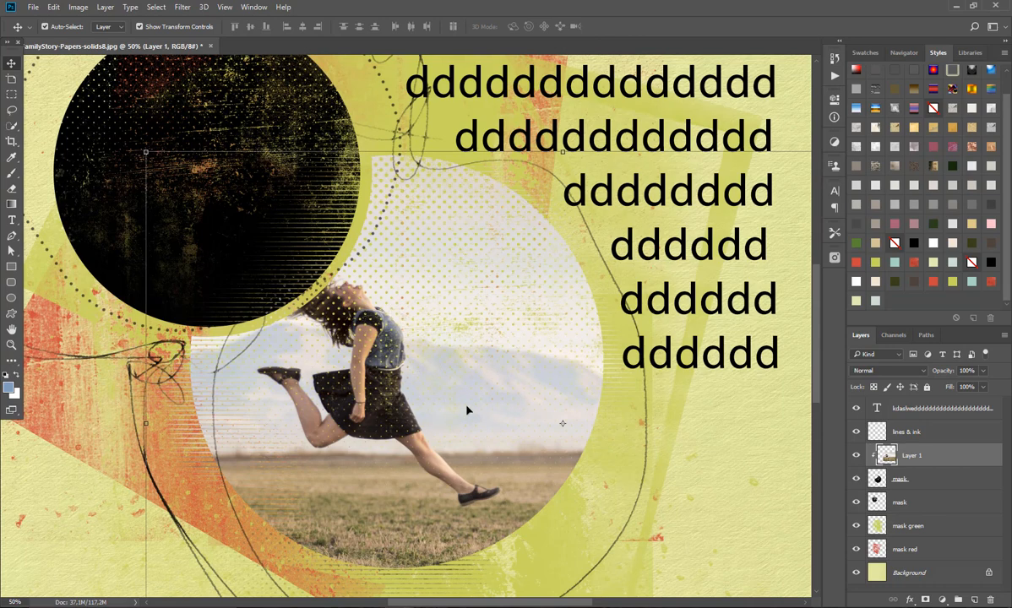
pyautogui.click(919, 481)
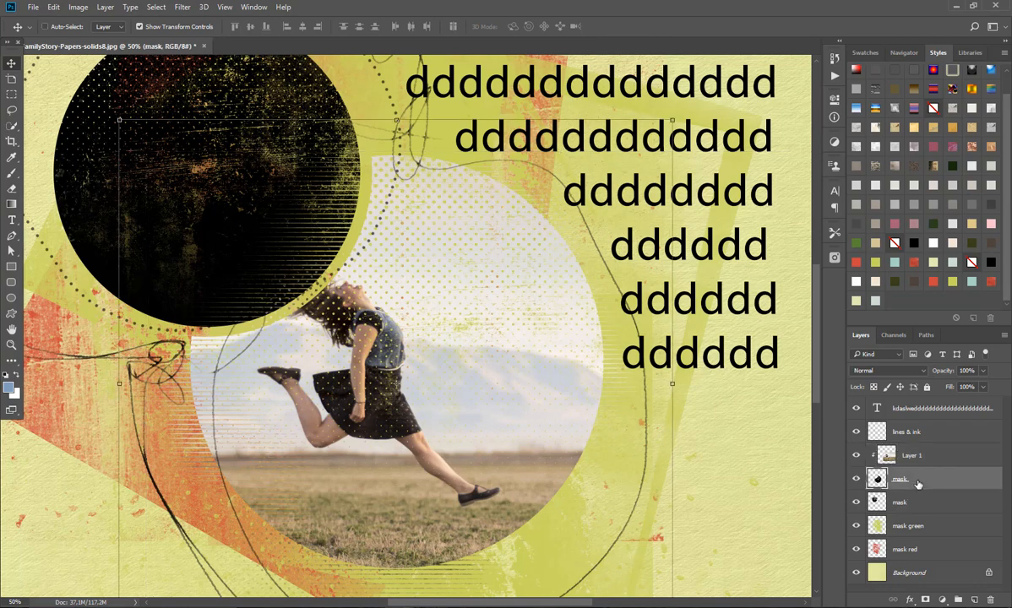
pyautogui.hotkey('ctrl', 'j')
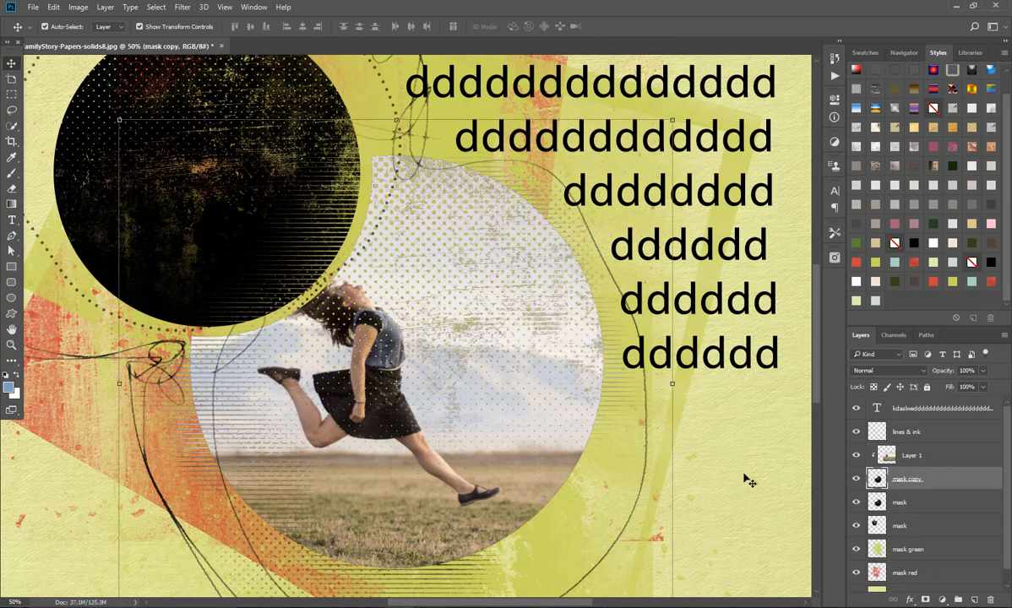
pyautogui.click(858, 501)
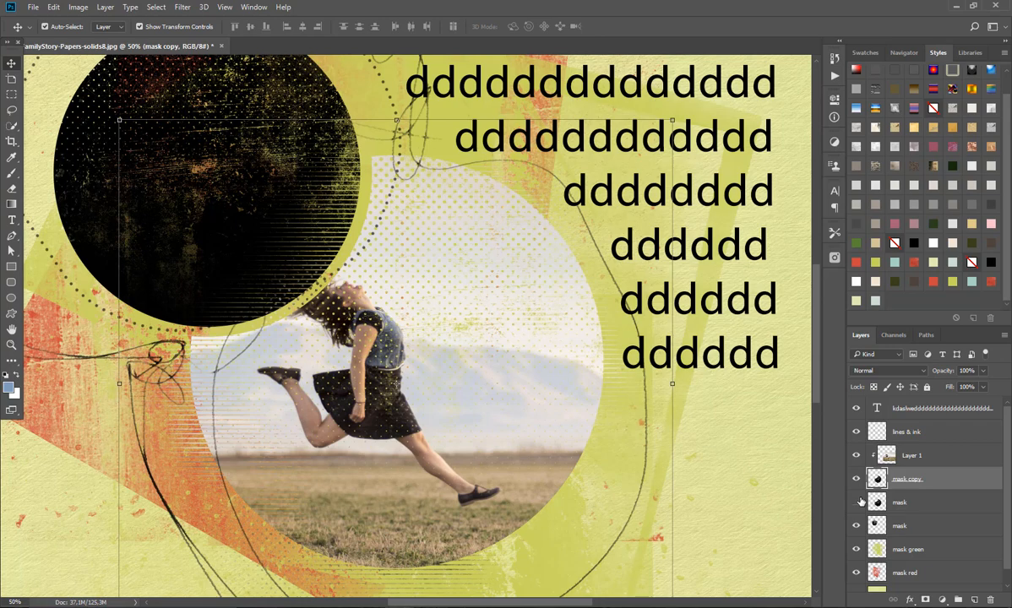
pyautogui.click(858, 502)
# Step: Reset the foreground and background colours to default black and white and choose the Soft Round brush with 0% hardness
pyautogui.scroll(-2, 815, 380)
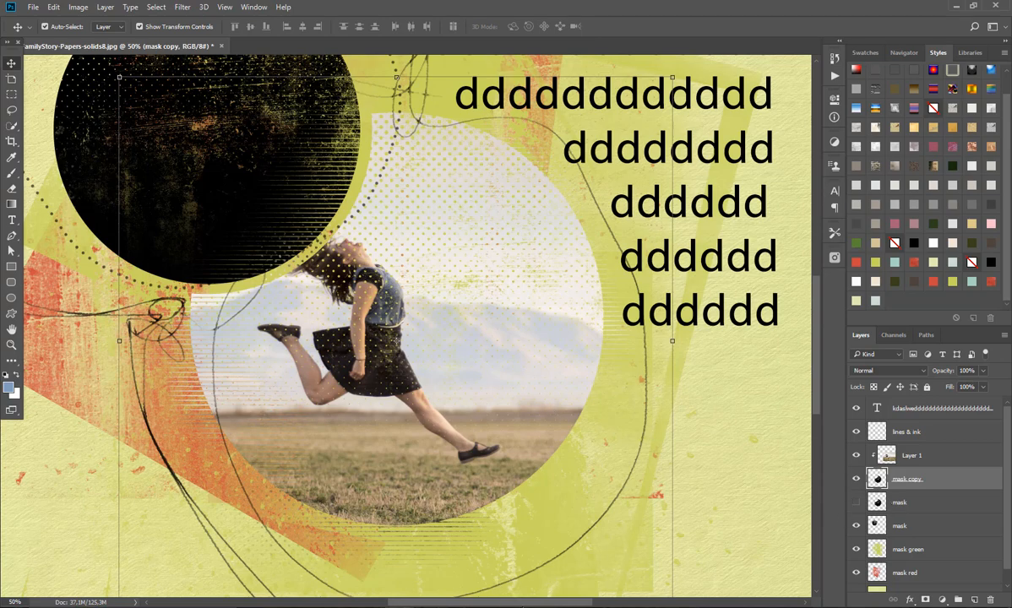
pyautogui.hscroll(-2, 522, 603)
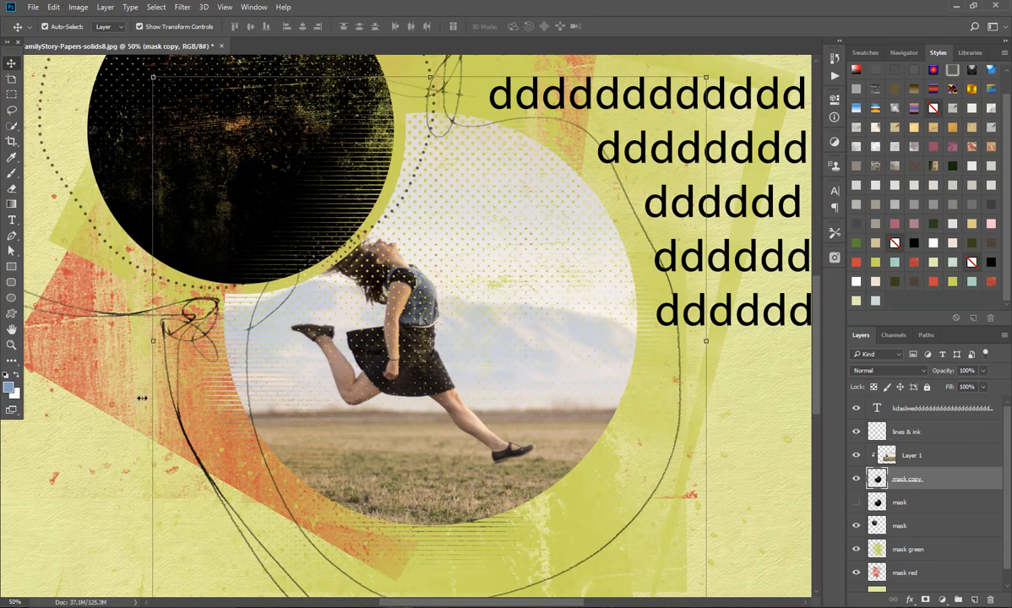
pyautogui.press('d')
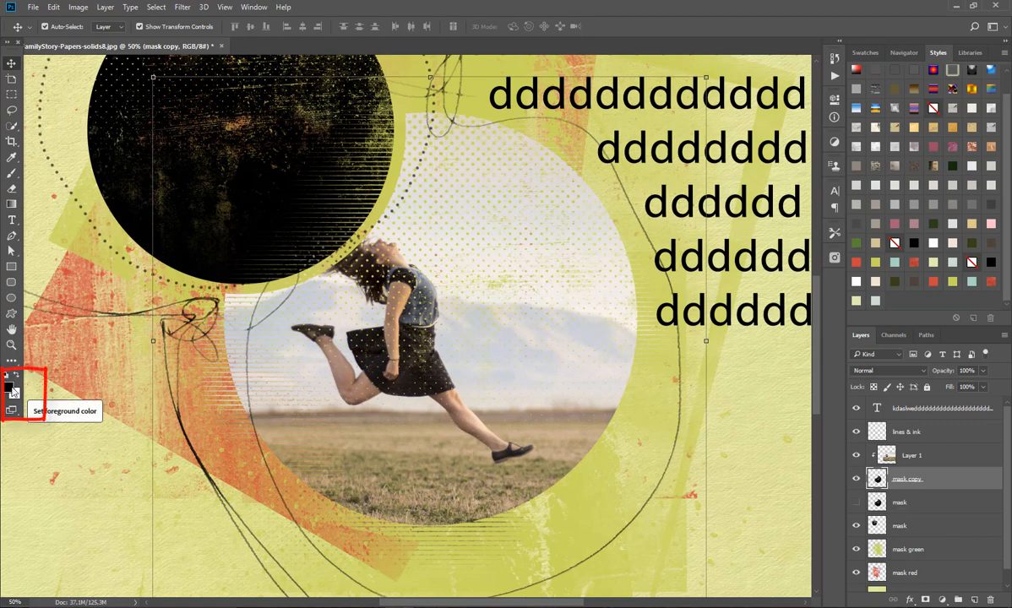
pyautogui.click(12, 173)
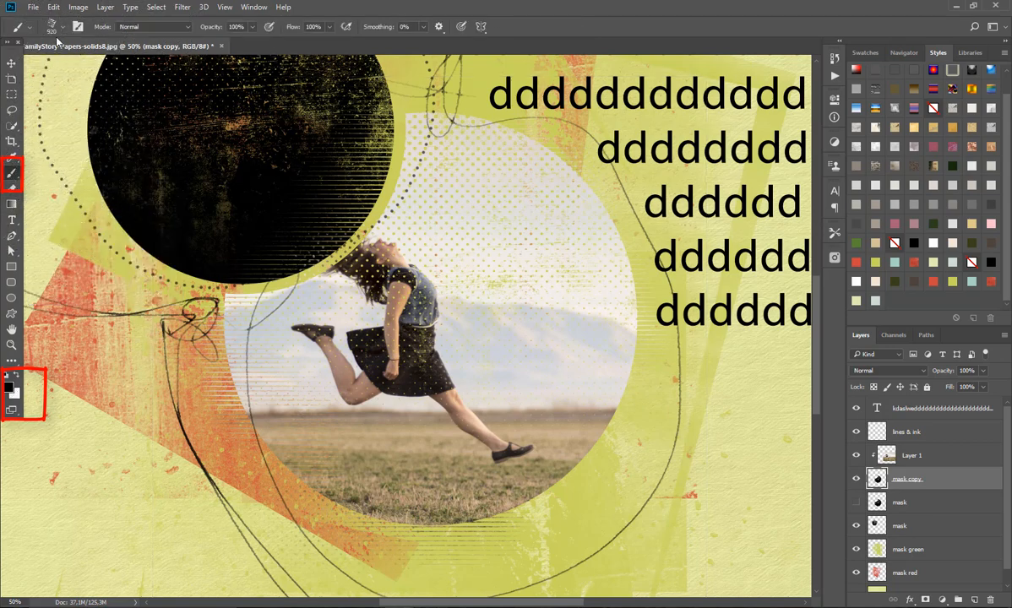
pyautogui.click(65, 25)
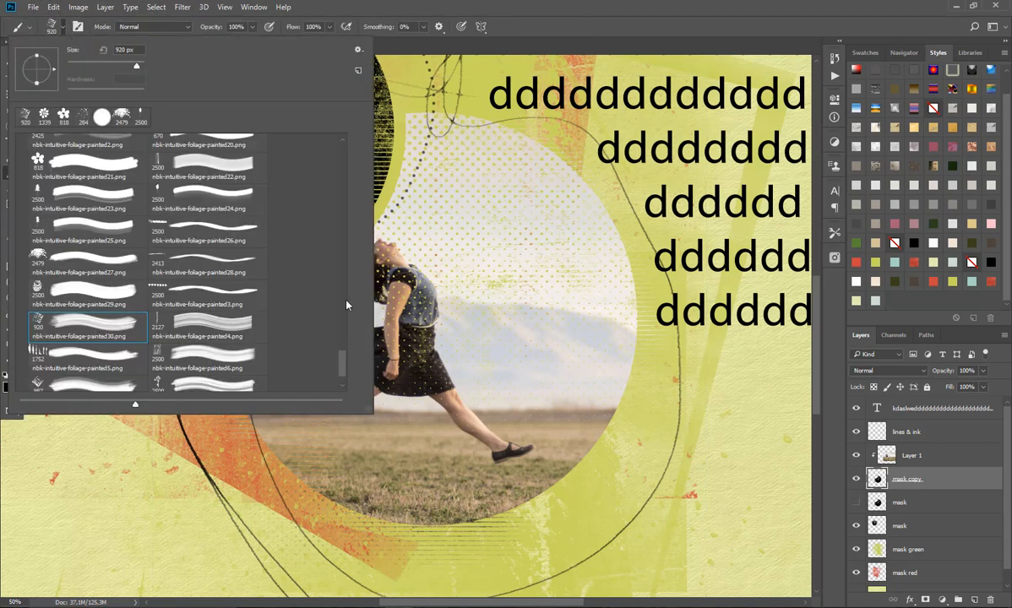
pyautogui.moveTo(343, 365)
pyautogui.mouseDown()
pyautogui.moveTo(343, 140)
pyautogui.moveTo(344, 242)
pyautogui.mouseUp()
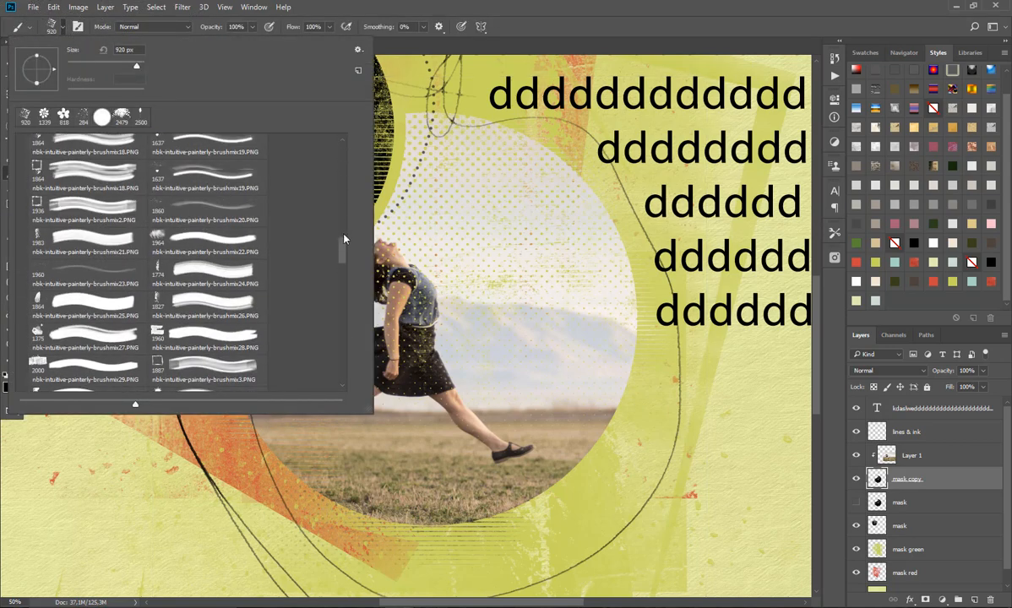
pyautogui.scroll(10, 341, 154)
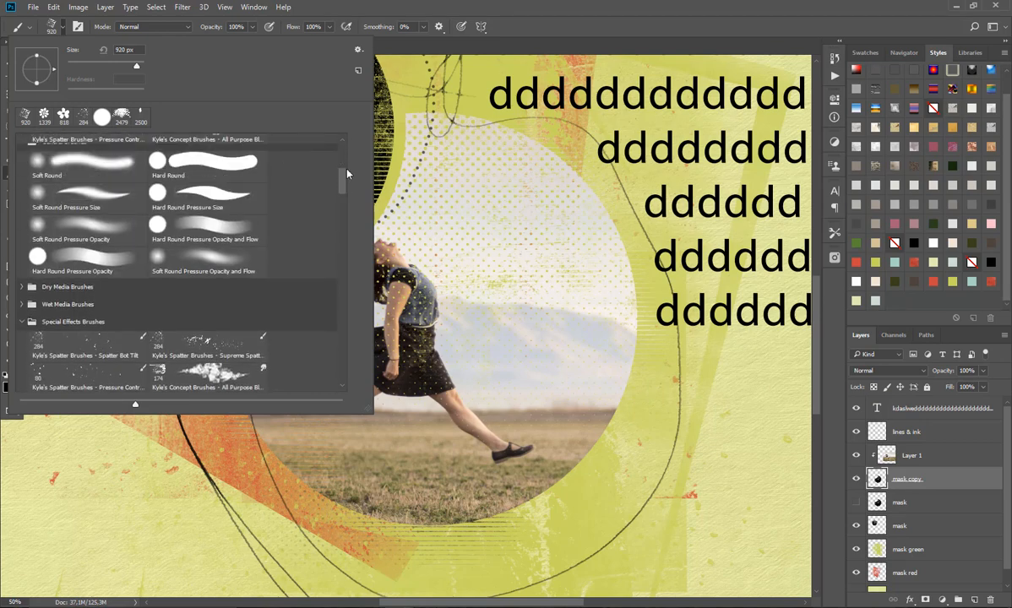
pyautogui.scroll(1, 202, 165)
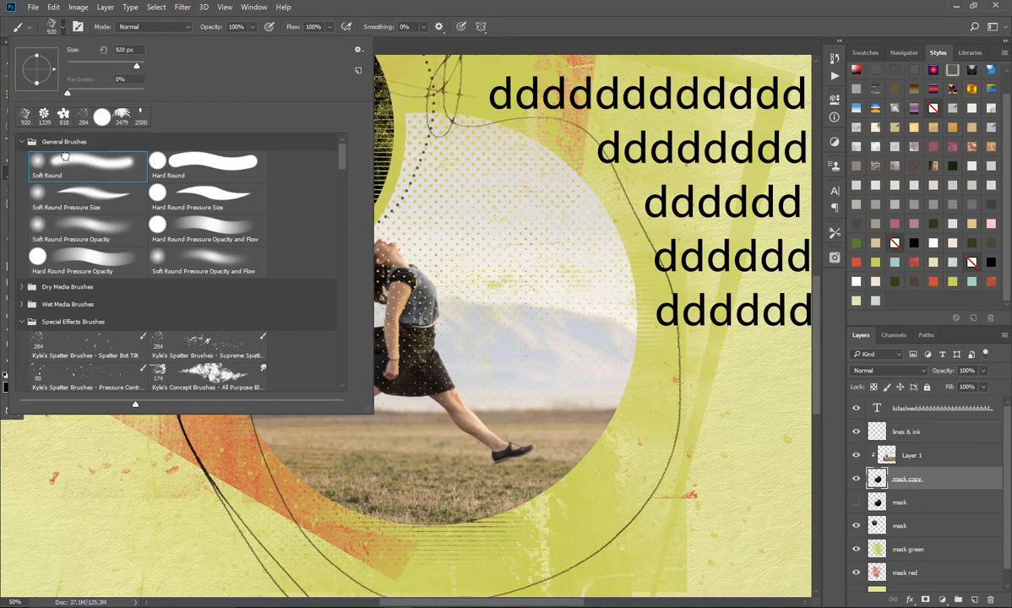
pyautogui.click(64, 156)
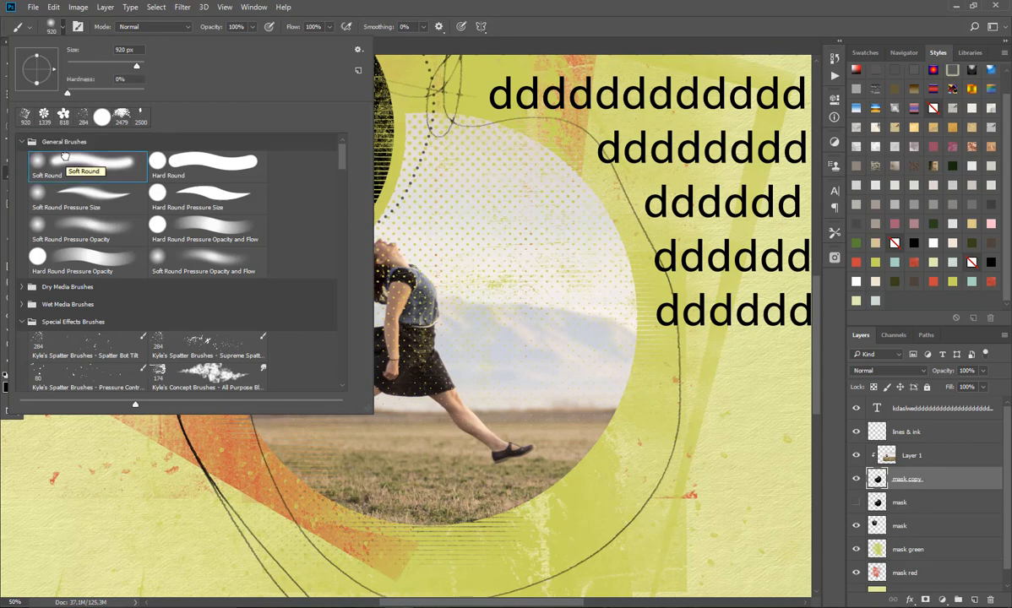
pyautogui.click(566, 36)
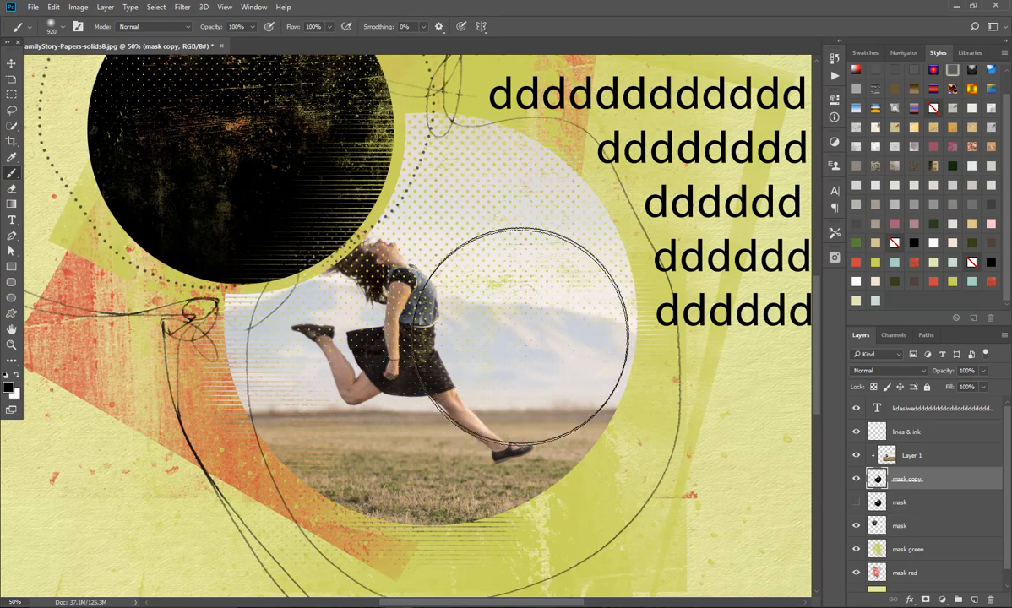
# Step: Reduce the brush to 216 px and paint on the mask copy over the woman's hair and the photo circle's lower-right edge
pyautogui.moveTo(529, 335)
pyautogui.mouseDown()
pyautogui.moveTo(432, 355)
pyautogui.moveTo(432, 339)
pyautogui.mouseUp()
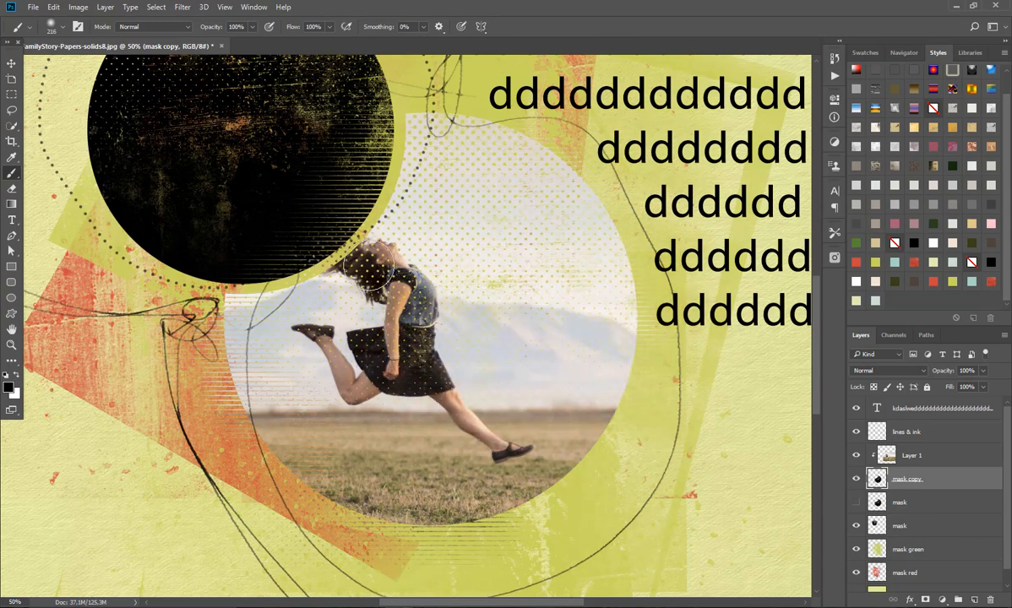
pyautogui.moveTo(372, 267)
pyautogui.mouseDown()
pyautogui.moveTo(334, 232)
pyautogui.moveTo(364, 224)
pyautogui.moveTo(329, 245)
pyautogui.moveTo(385, 274)
pyautogui.moveTo(400, 339)
pyautogui.mouseUp()
pyautogui.moveTo(340, 292)
pyautogui.mouseDown()
pyautogui.moveTo(359, 273)
pyautogui.moveTo(366, 301)
pyautogui.mouseUp()
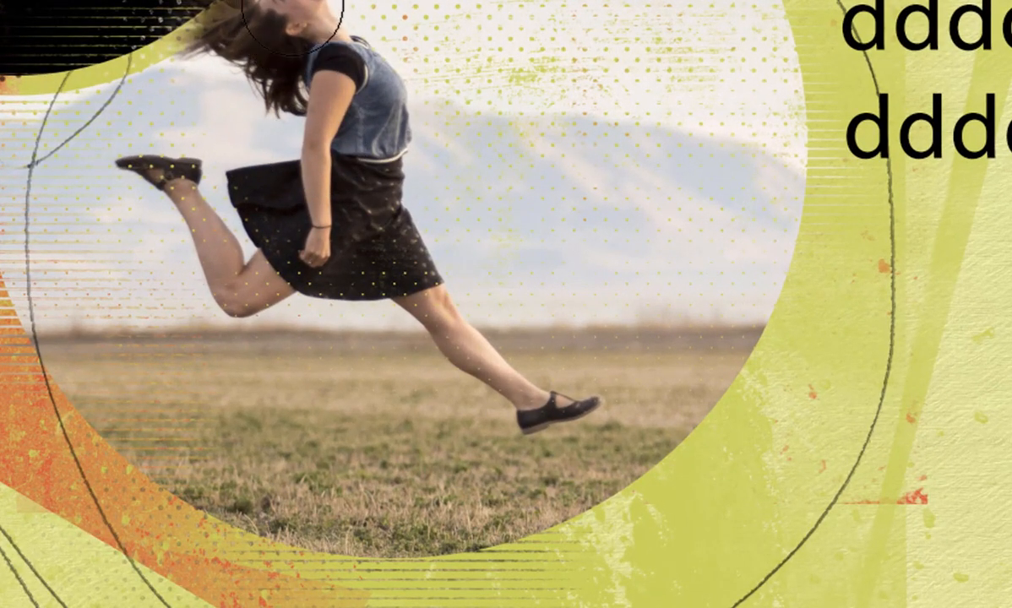
pyautogui.moveTo(285, 5)
pyautogui.mouseDown()
pyautogui.moveTo(259, 13)
pyautogui.moveTo(221, 7)
pyautogui.moveTo(254, 55)
pyautogui.moveTo(241, 53)
pyautogui.moveTo(236, 80)
pyautogui.moveTo(189, 42)
pyautogui.moveTo(224, 73)
pyautogui.moveTo(272, 42)
pyautogui.moveTo(267, 11)
pyautogui.moveTo(275, 49)
pyautogui.mouseUp()
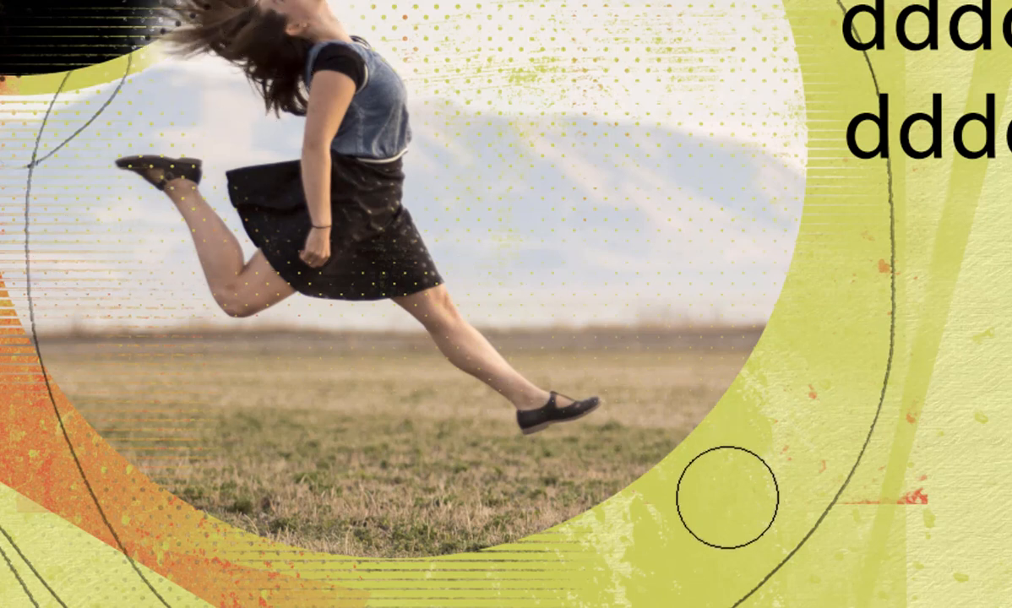
pyautogui.moveTo(678, 493)
pyautogui.mouseDown()
pyautogui.moveTo(667, 475)
pyautogui.moveTo(735, 378)
pyautogui.moveTo(716, 362)
pyautogui.mouseUp()
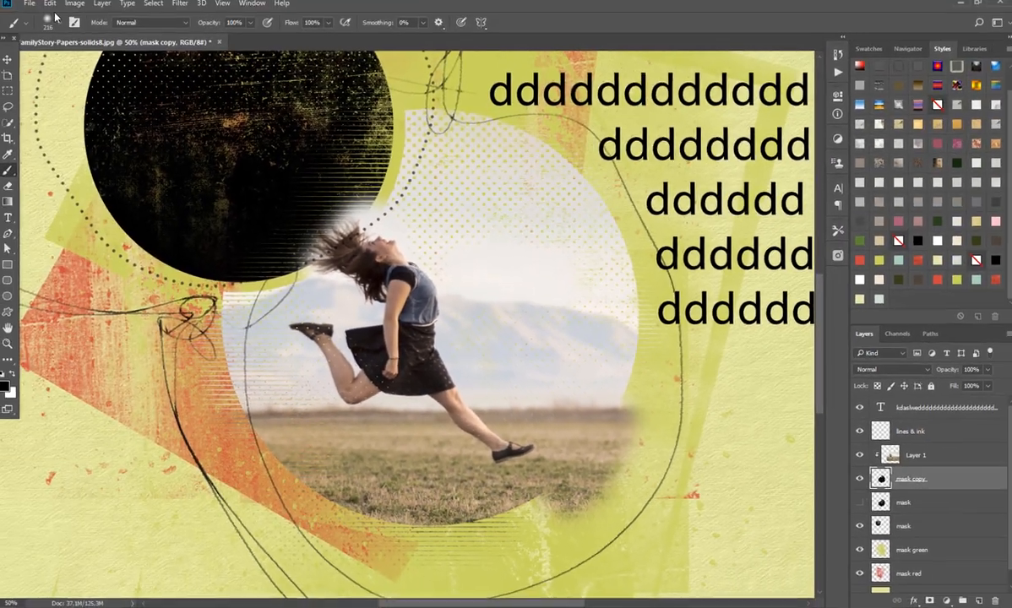
# Step: Try a soft brush stroke on the mask copy over the smaller circle above the woman's hair, and undo it
pyautogui.click(59, 21)
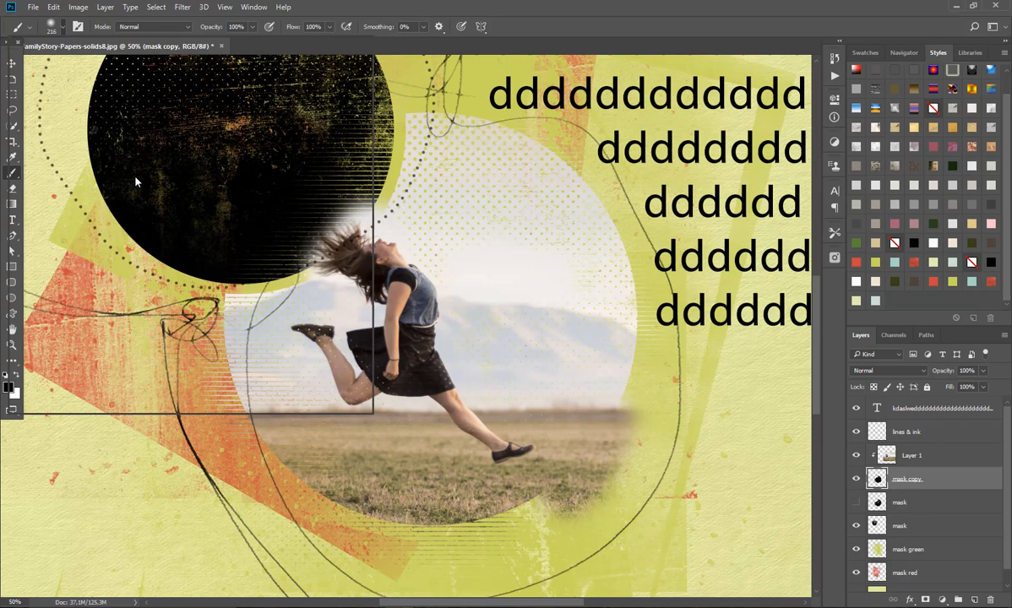
pyautogui.click(62, 28)
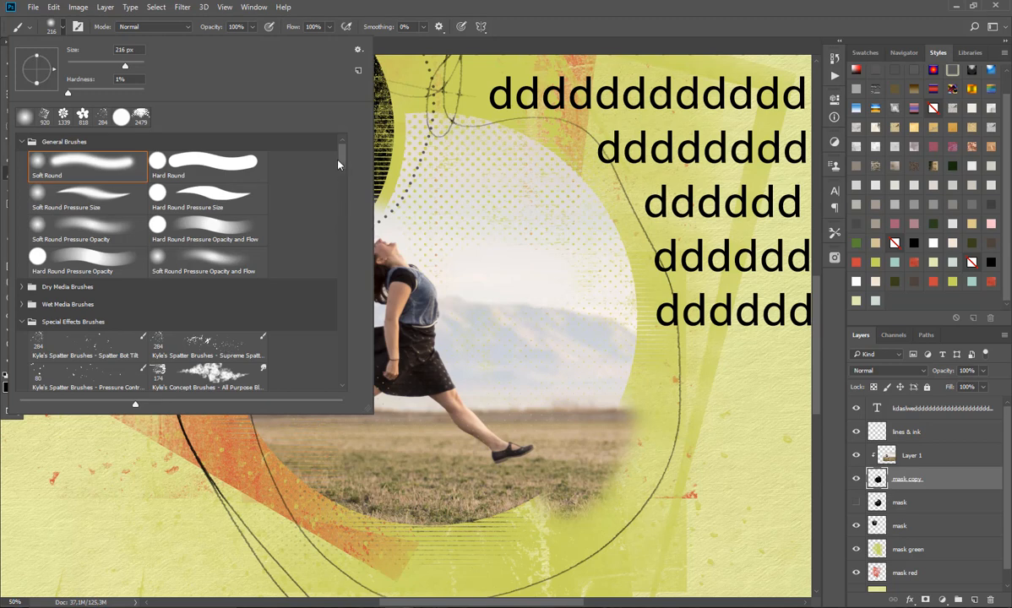
pyautogui.press('Escape')
pyautogui.moveTo(342, 218); pyautogui.dragTo(339, 160)
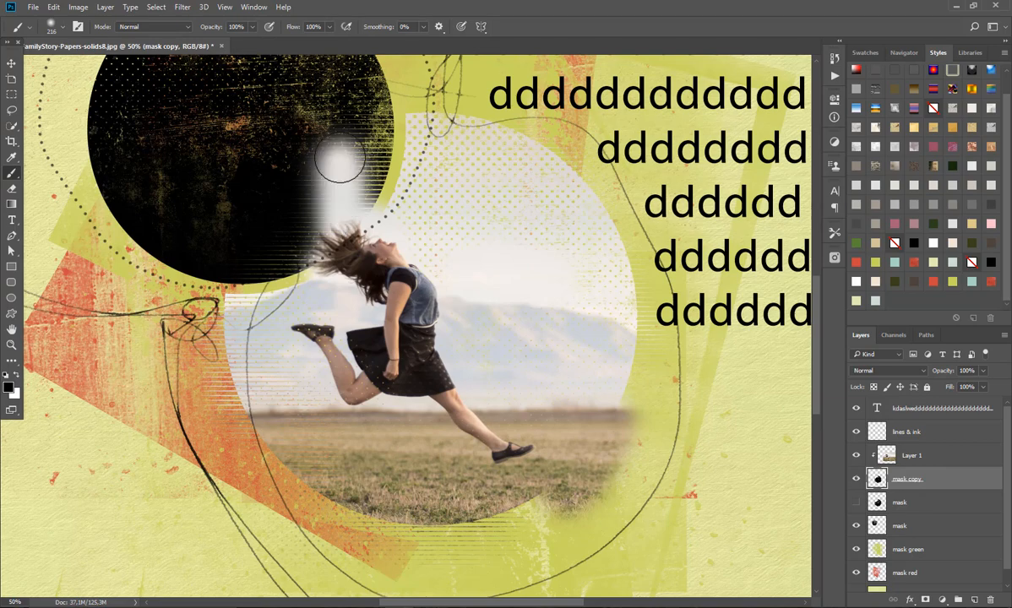
pyautogui.click(53, 7)
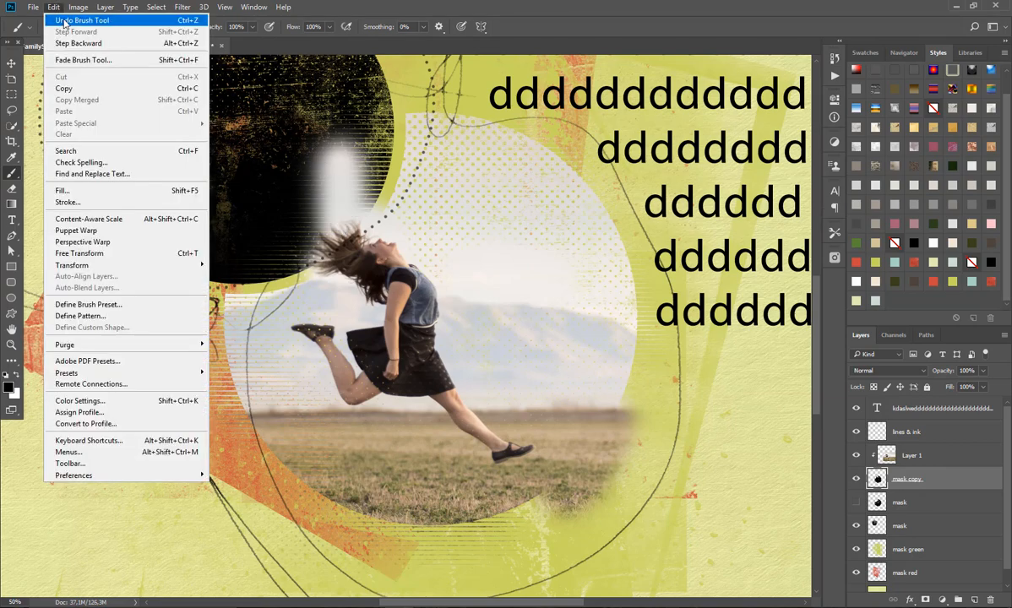
pyautogui.click(61, 11)
# Step: Choose the nbk-artTherapyNo4-PT-brushtool25 brush and reset the foreground colour to black
pyautogui.click(62, 28)
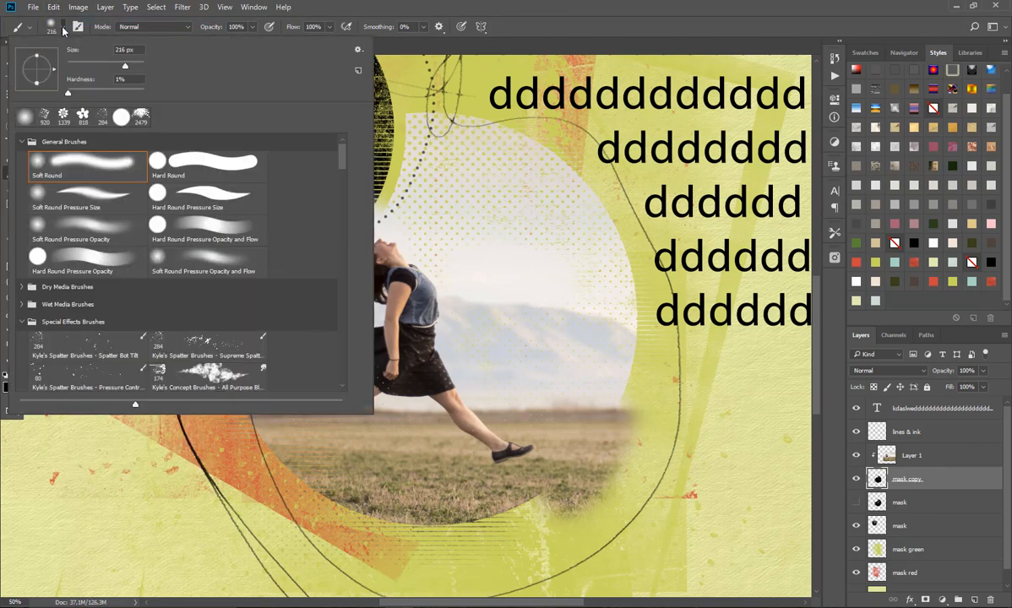
pyautogui.scroll(-20, 340, 158)
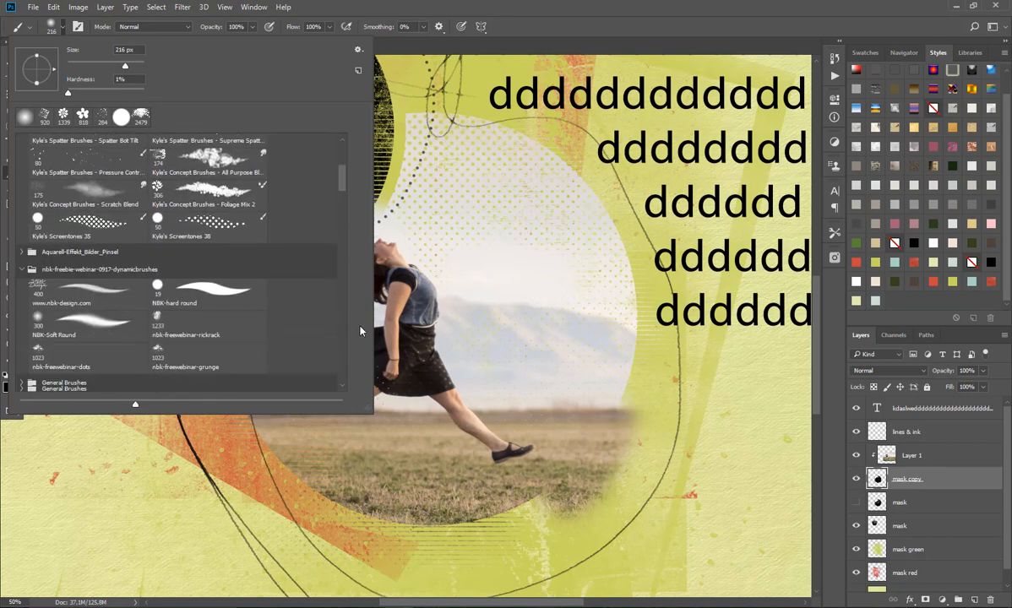
pyautogui.scroll(-20, 338, 295)
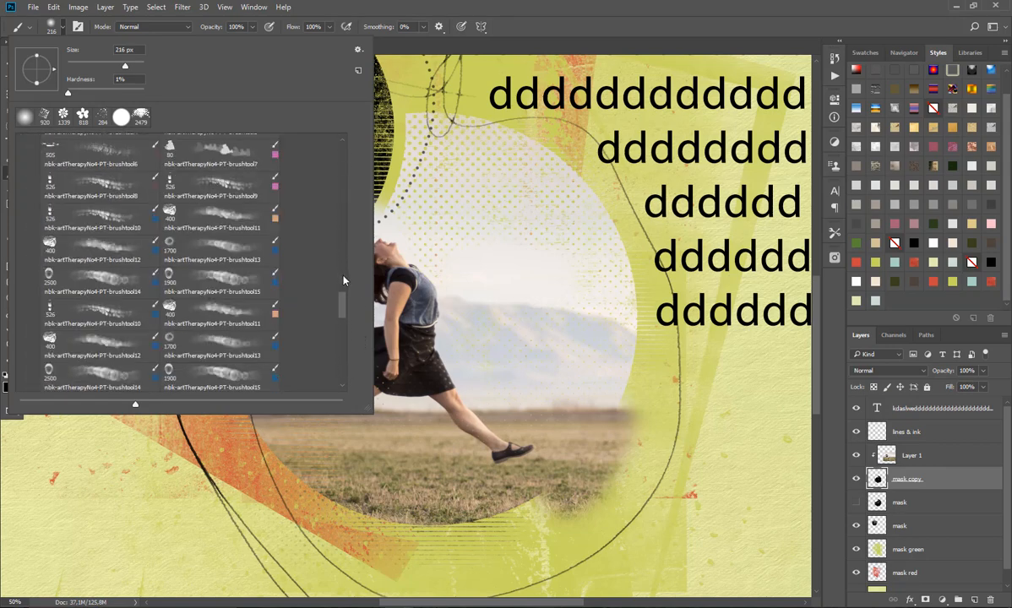
pyautogui.scroll(-3, 343, 355)
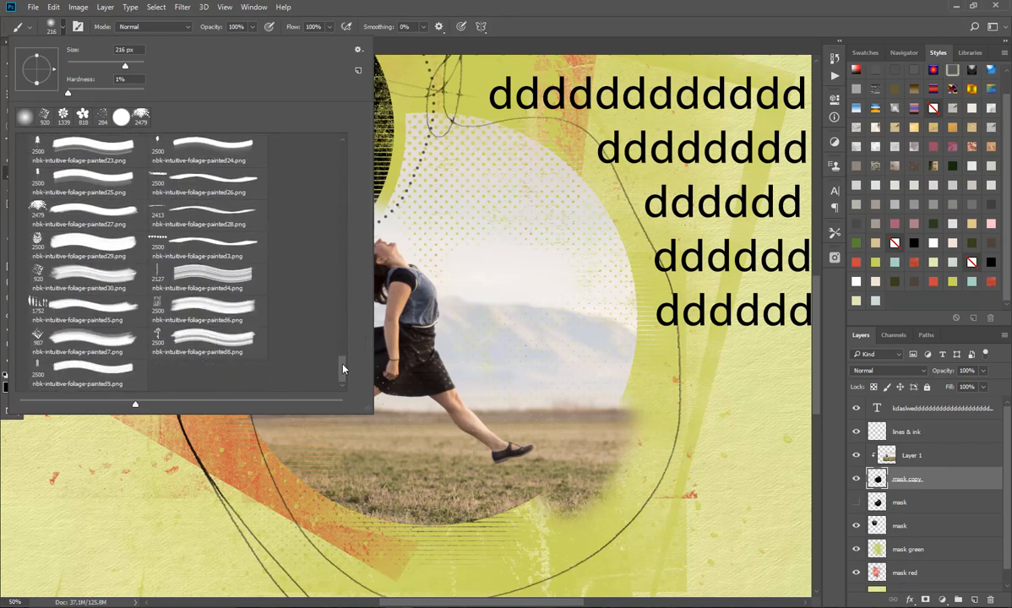
pyautogui.scroll(10, 342, 355)
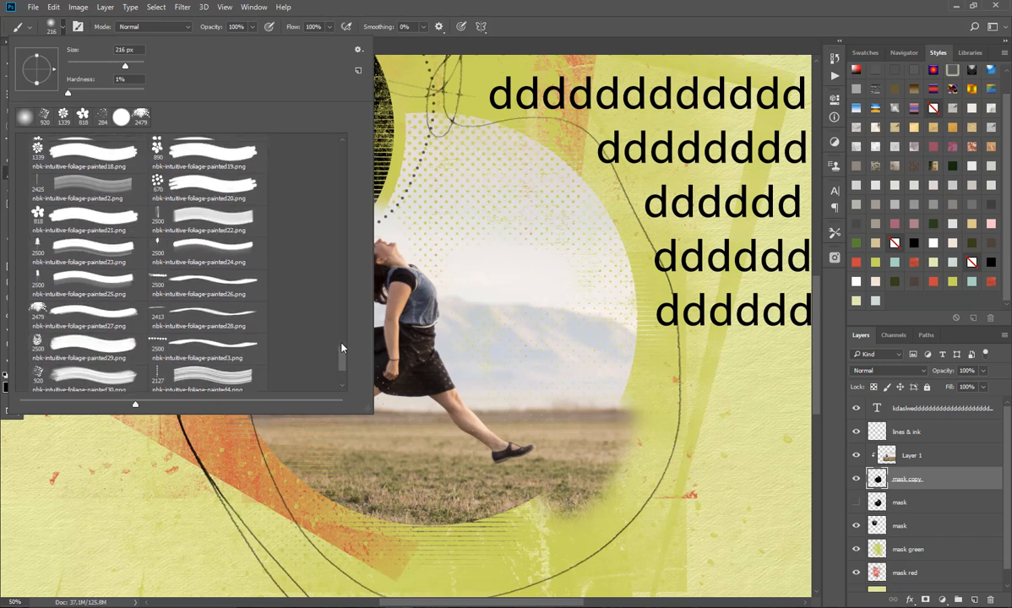
pyautogui.scroll(8, 339, 317)
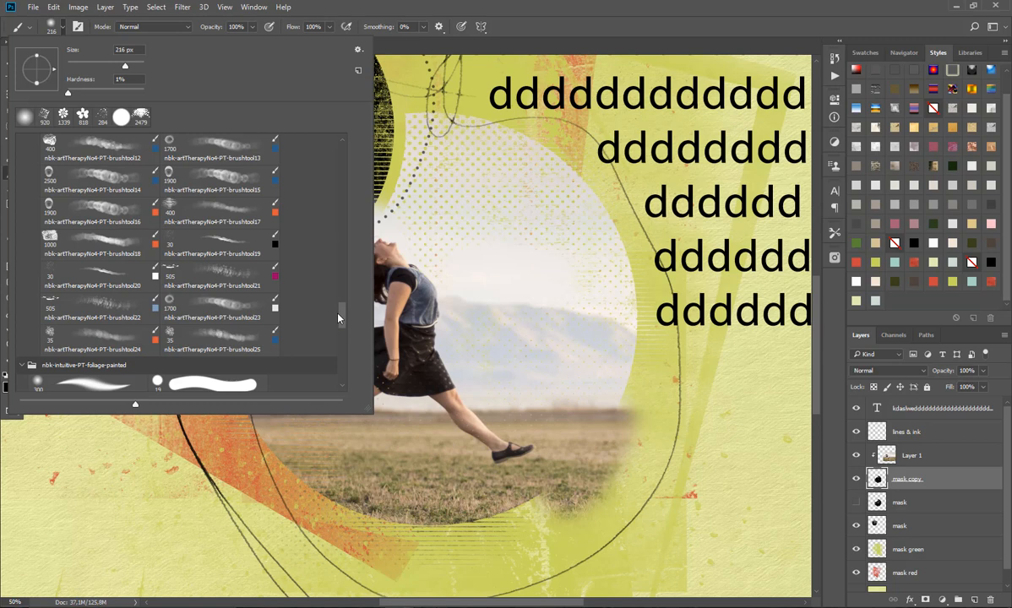
pyautogui.click(210, 339)
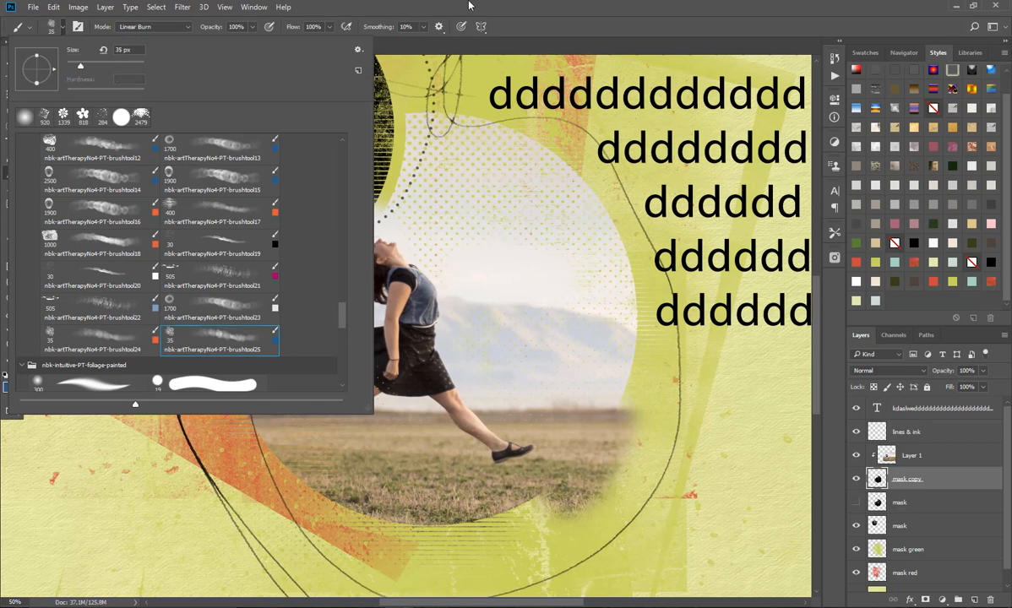
pyautogui.click(469, 5)
pyautogui.click(6, 375)
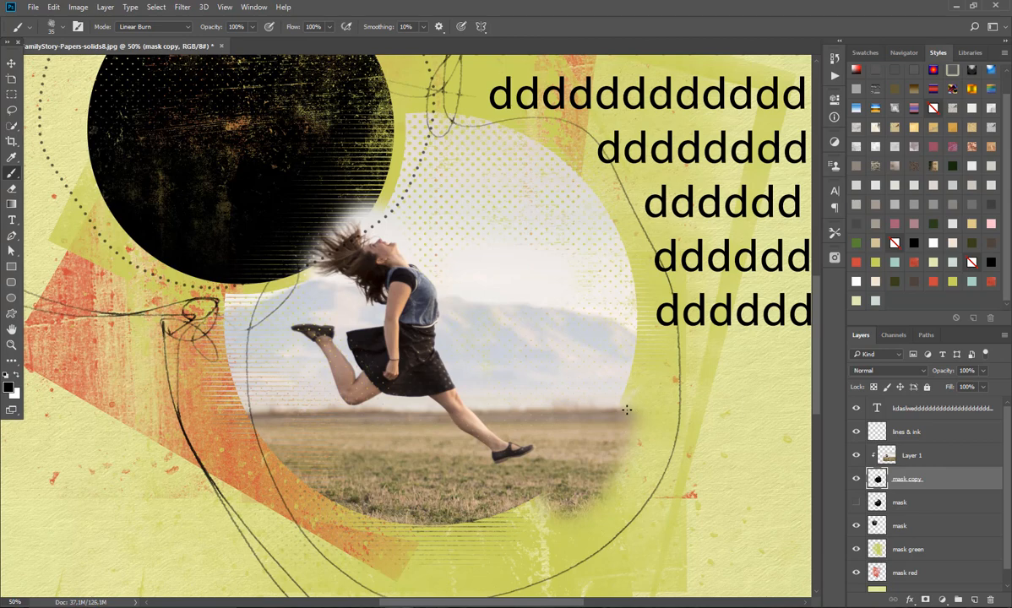
# Step: Enlarge the textured brush to 306 px and paint on the mask copy around the photo circle's edges and over the smaller circle
pyautogui.moveTo(644, 364)
pyautogui.mouseDown()
pyautogui.moveTo(645, 393)
pyautogui.moveTo(627, 387)
pyautogui.moveTo(641, 367)
pyautogui.moveTo(631, 385)
pyautogui.moveTo(608, 358)
pyautogui.moveTo(642, 368)
pyautogui.mouseUp()
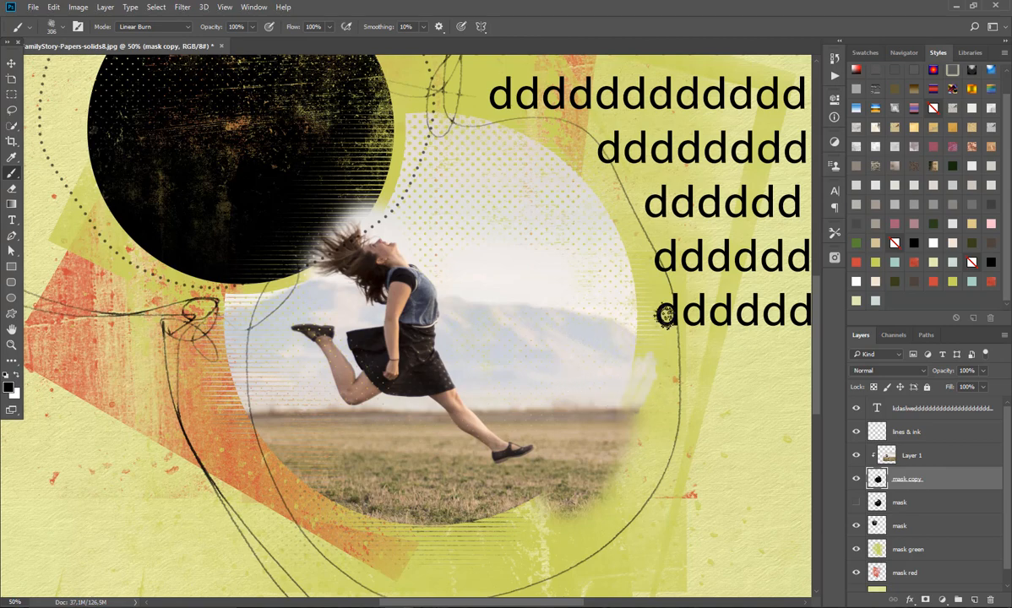
pyautogui.click(646, 344)
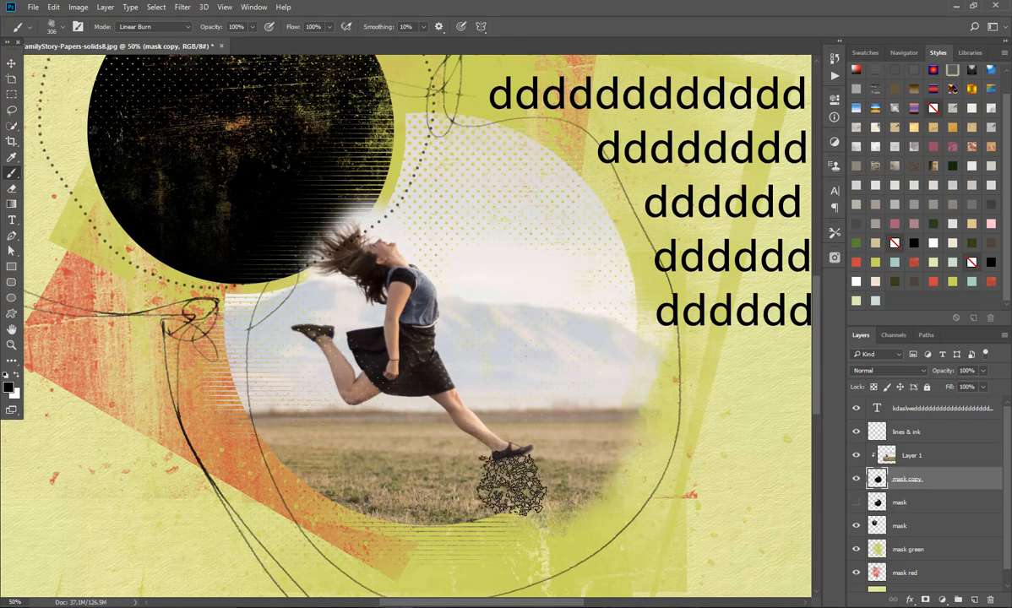
pyautogui.moveTo(233, 340)
pyautogui.mouseDown()
pyautogui.moveTo(222, 300)
pyautogui.moveTo(293, 287)
pyautogui.moveTo(283, 227)
pyautogui.mouseUp()
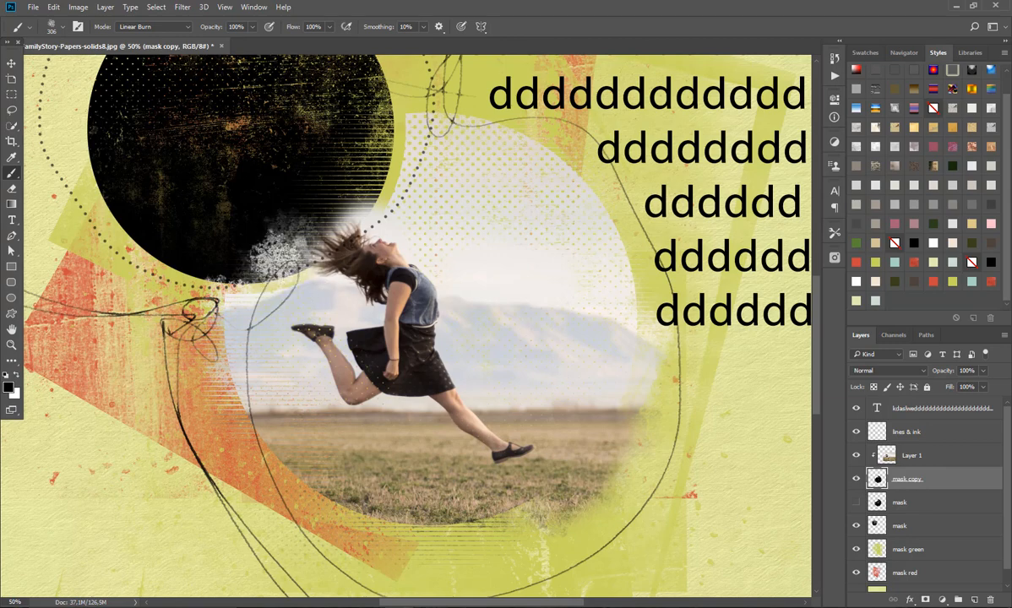
pyautogui.moveTo(372, 152); pyautogui.dragTo(365, 155)
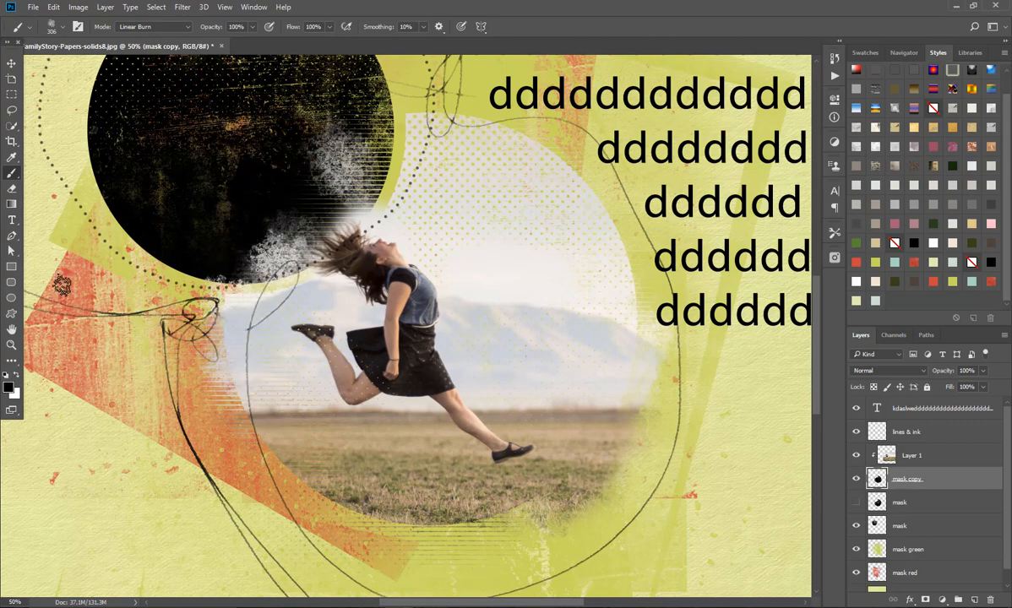
# Step: Erase the mask copy's textured paint over the smaller circle, and fade the photo circle's edges with a 387 px Soft Round eraser
pyautogui.click(12, 189)
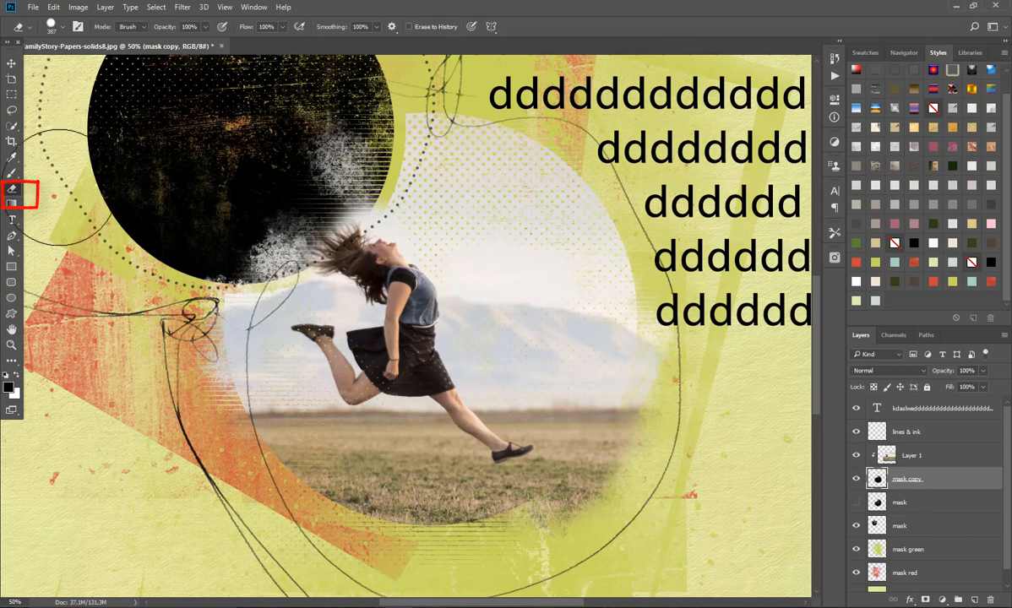
pyautogui.moveTo(406, 174)
pyautogui.mouseDown()
pyautogui.moveTo(338, 144)
pyautogui.moveTo(312, 165)
pyautogui.moveTo(321, 147)
pyautogui.moveTo(316, 191)
pyautogui.moveTo(254, 221)
pyautogui.mouseUp()
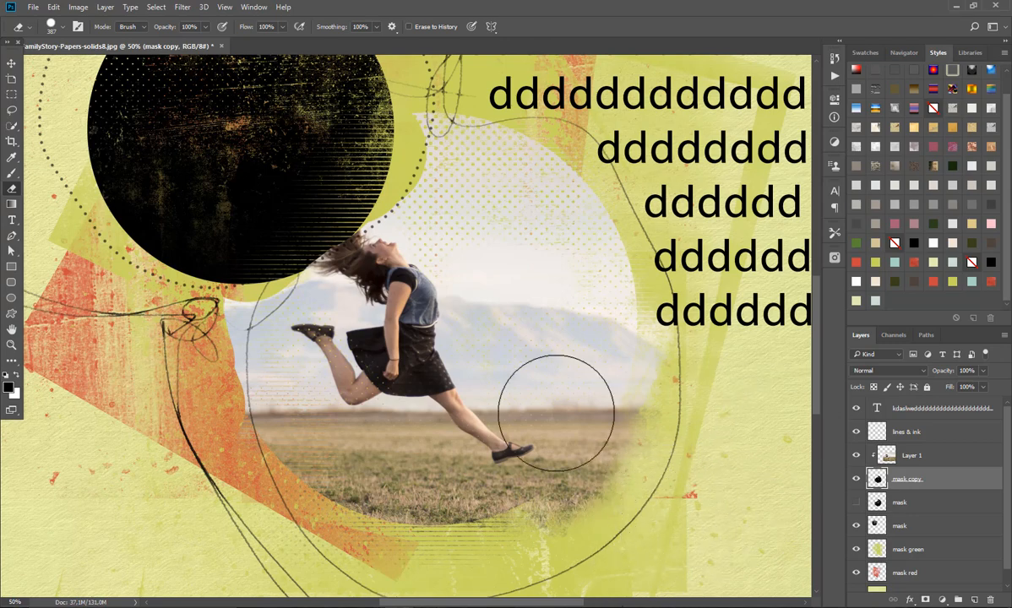
pyautogui.click(64, 29)
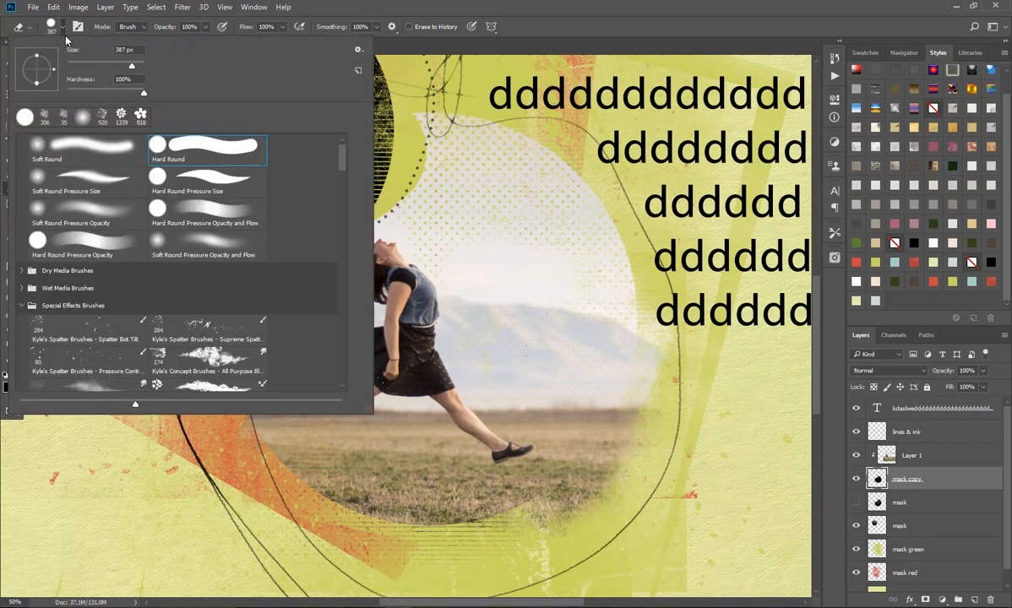
pyautogui.click(108, 152)
pyautogui.click(580, 6)
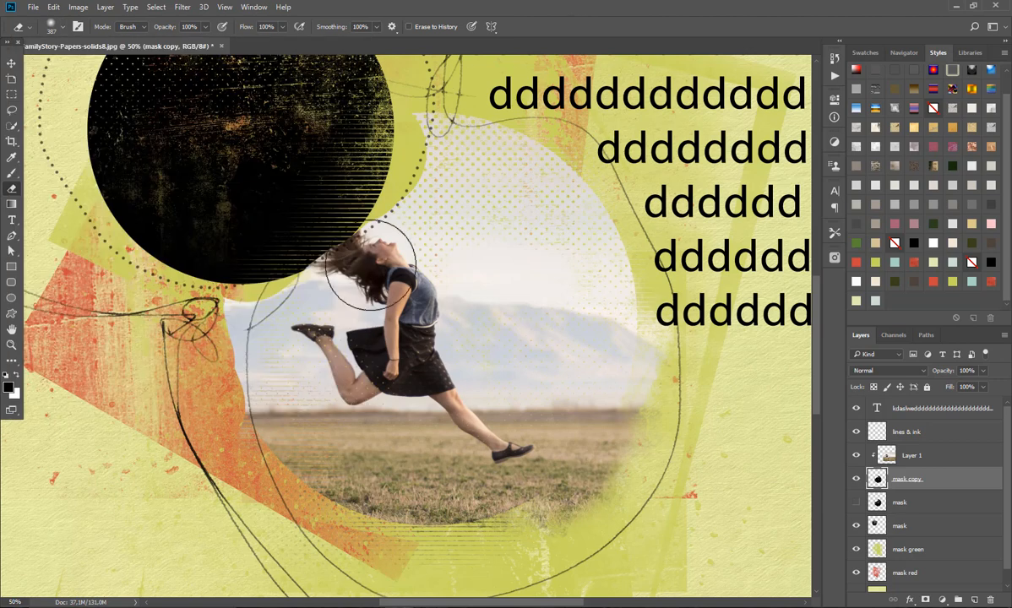
pyautogui.moveTo(253, 367)
pyautogui.mouseDown()
pyautogui.moveTo(244, 402)
pyautogui.moveTo(226, 300)
pyautogui.moveTo(258, 287)
pyautogui.moveTo(316, 297)
pyautogui.moveTo(401, 169)
pyautogui.moveTo(456, 131)
pyautogui.moveTo(581, 211)
pyautogui.mouseUp()
pyautogui.moveTo(501, 248)
pyautogui.mouseDown()
pyautogui.moveTo(549, 233)
pyautogui.moveTo(610, 244)
pyautogui.moveTo(624, 357)
pyautogui.moveTo(660, 370)
pyautogui.mouseUp()
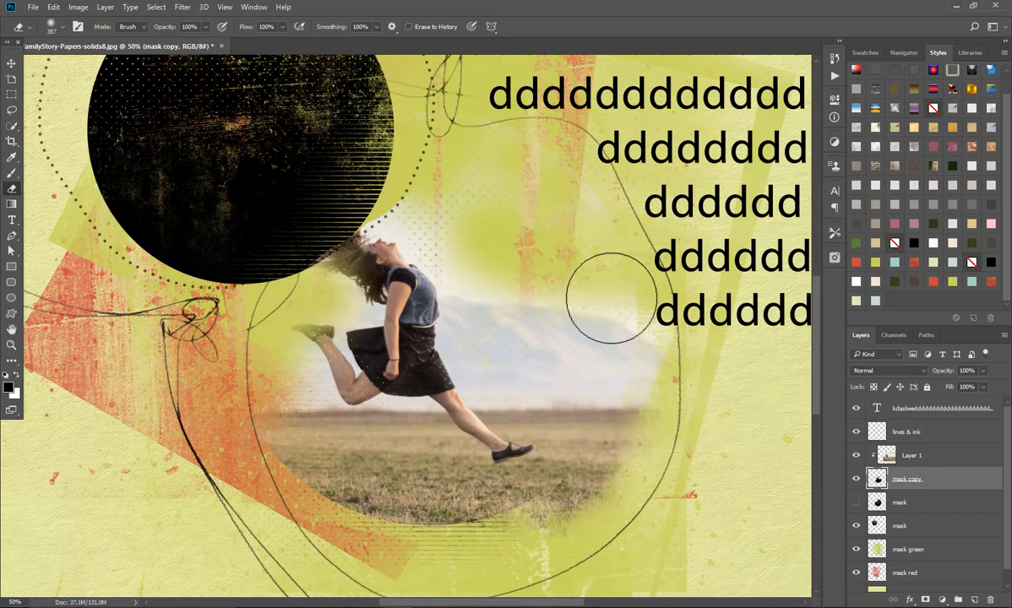
pyautogui.moveTo(554, 513); pyautogui.dragTo(586, 487)
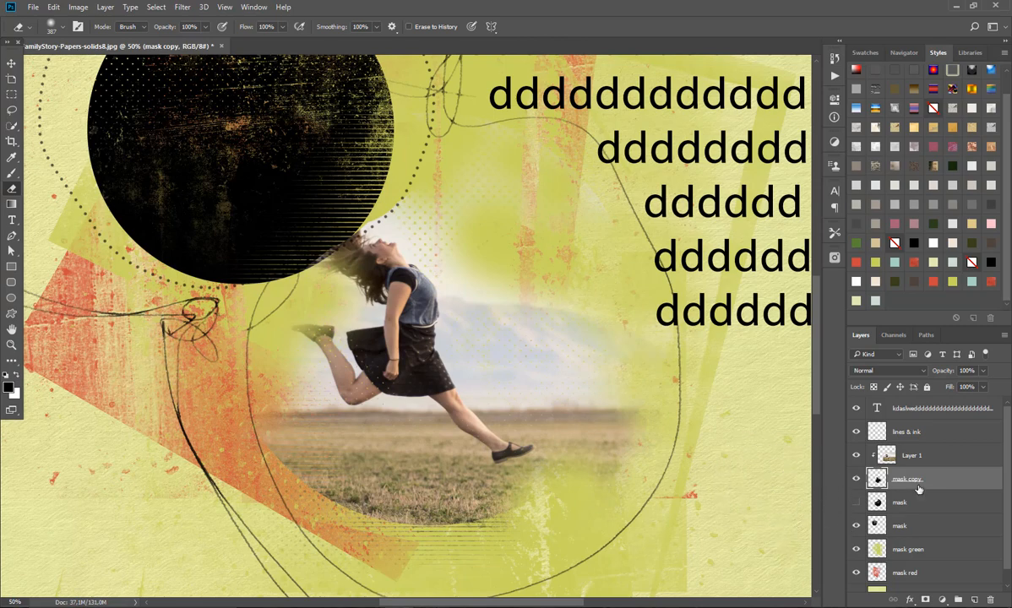
# Step: Paint with the 306 px textured brush on the mask copy to roughen the photo's upper and right-hand edges, and deselect the layer
pyautogui.click(11, 171)
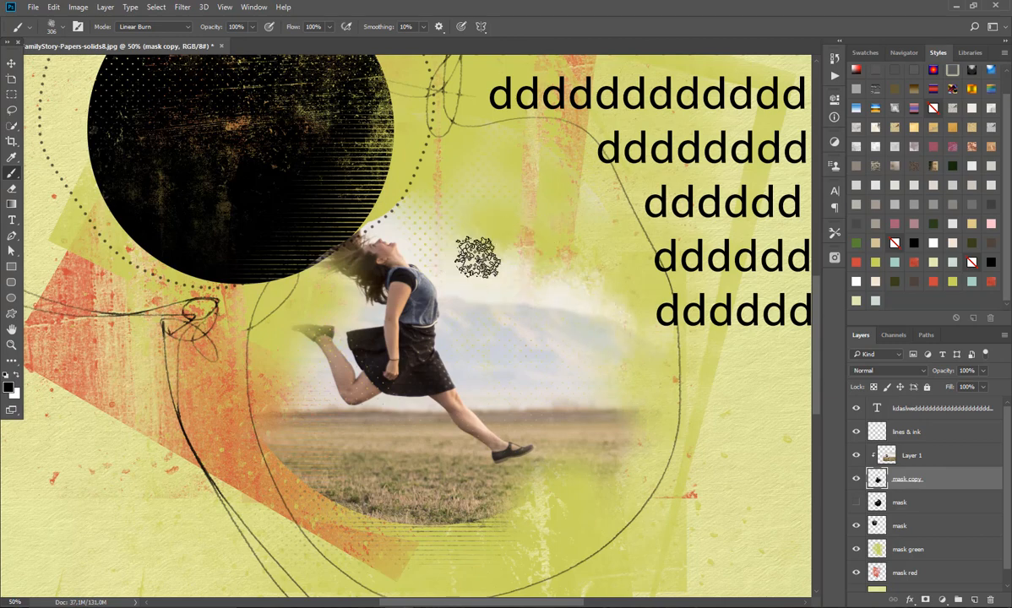
pyautogui.moveTo(565, 442)
pyautogui.mouseDown()
pyautogui.moveTo(523, 488)
pyautogui.moveTo(549, 481)
pyautogui.moveTo(610, 415)
pyautogui.moveTo(577, 474)
pyautogui.mouseUp()
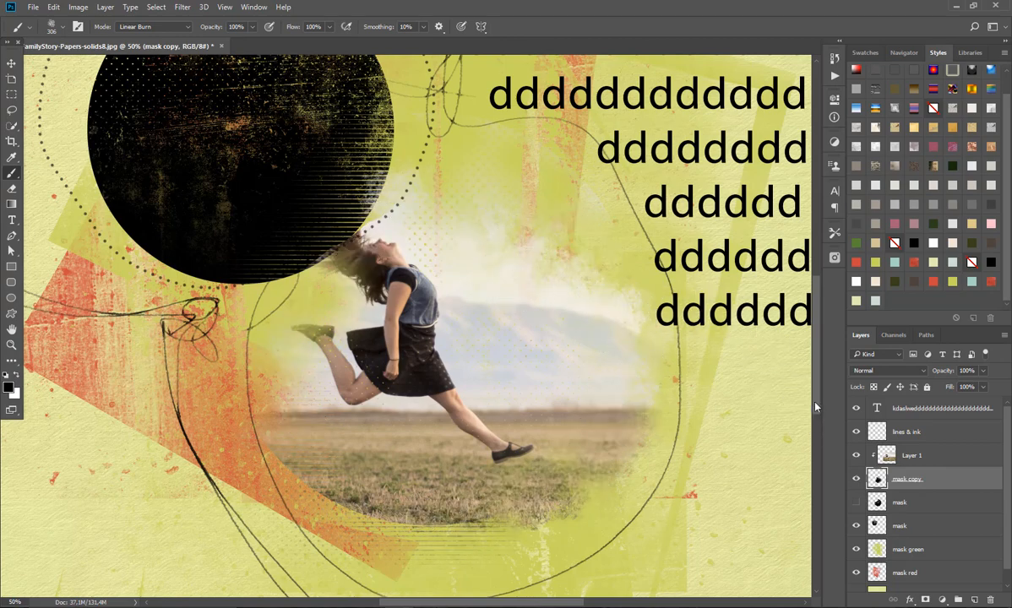
pyautogui.moveTo(816, 409); pyautogui.dragTo(818, 373)
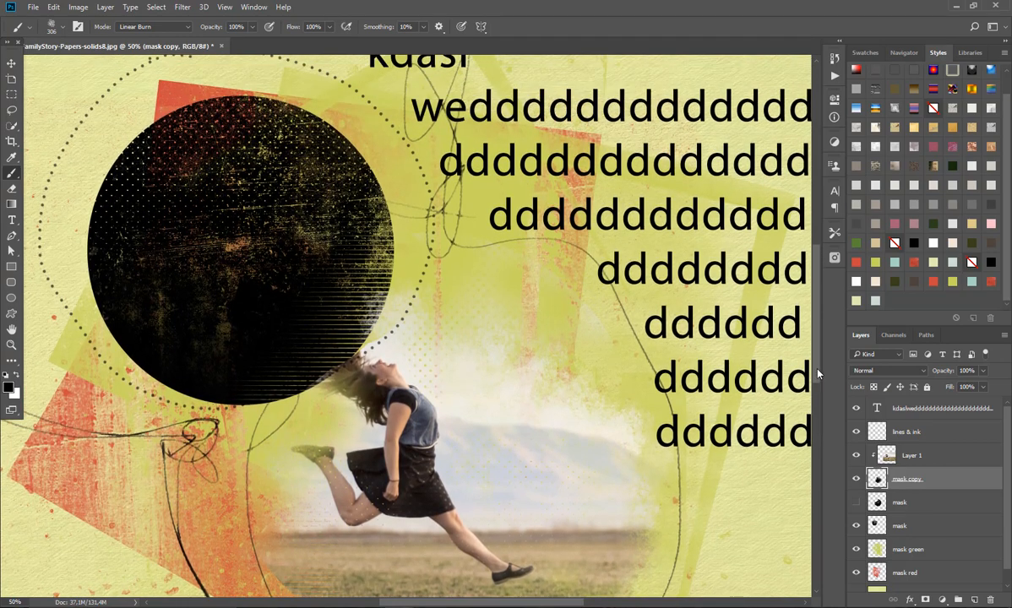
pyautogui.hotkey('ctrl', '0')
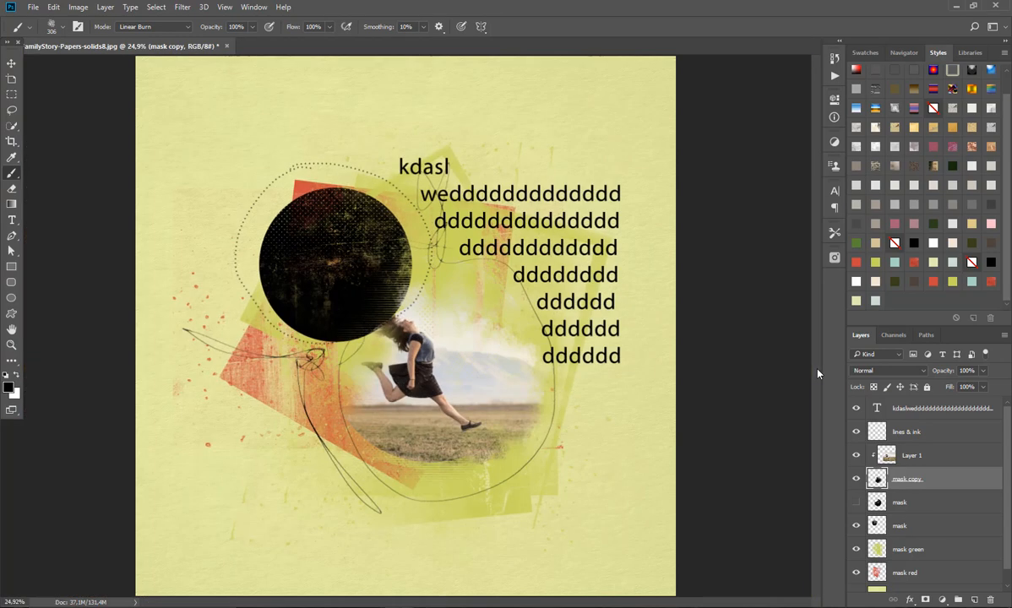
pyautogui.click(12, 62)
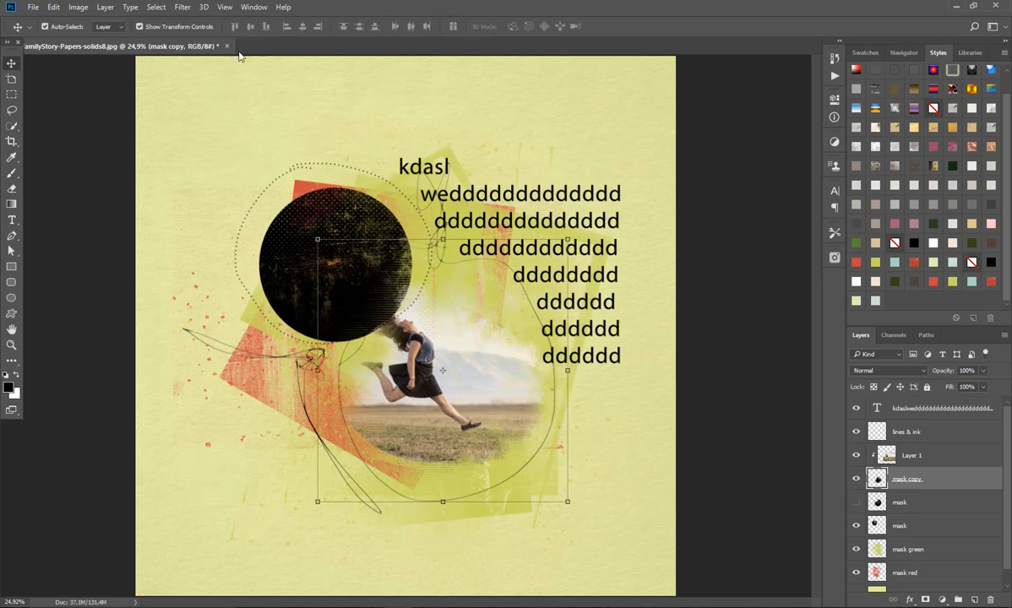
pyautogui.click(669, 478)
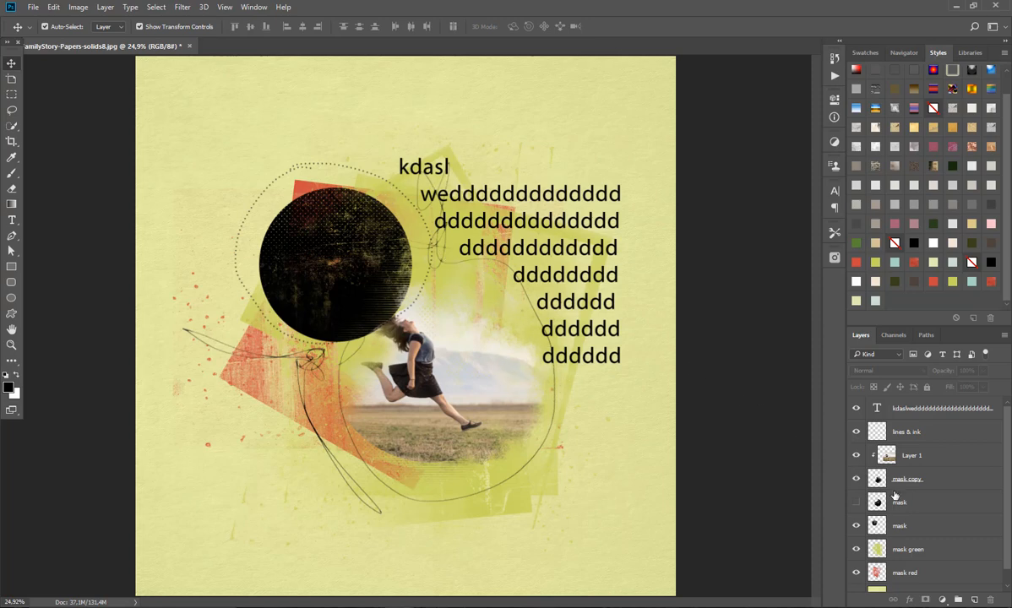
# Step: Hide the mask copy, show the original large circle mask, and move that mask directly beneath Layer 1
pyautogui.click(856, 480)
pyautogui.click(856, 503)
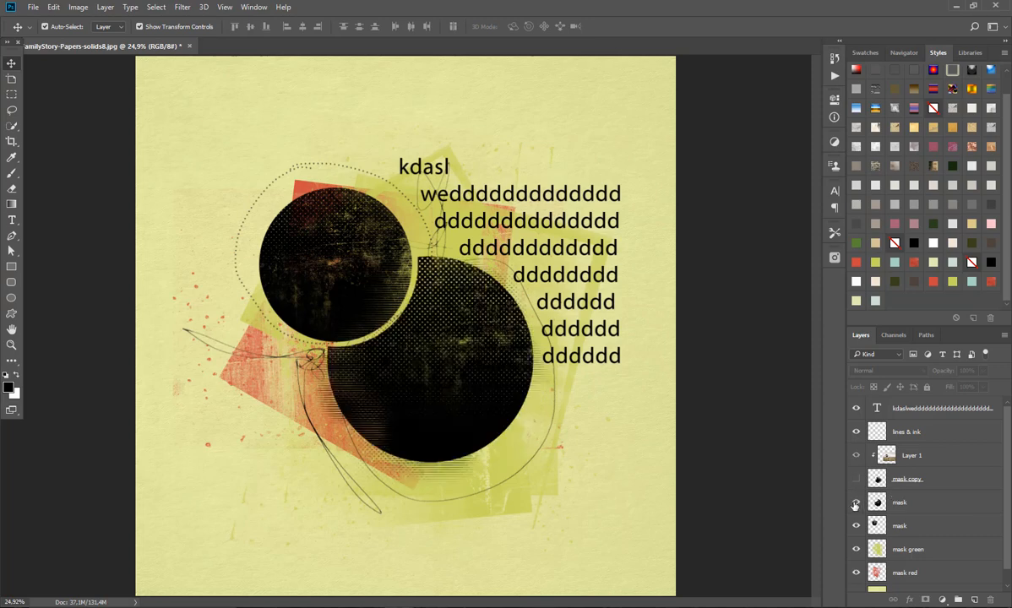
pyautogui.moveTo(901, 503); pyautogui.dragTo(904, 465)
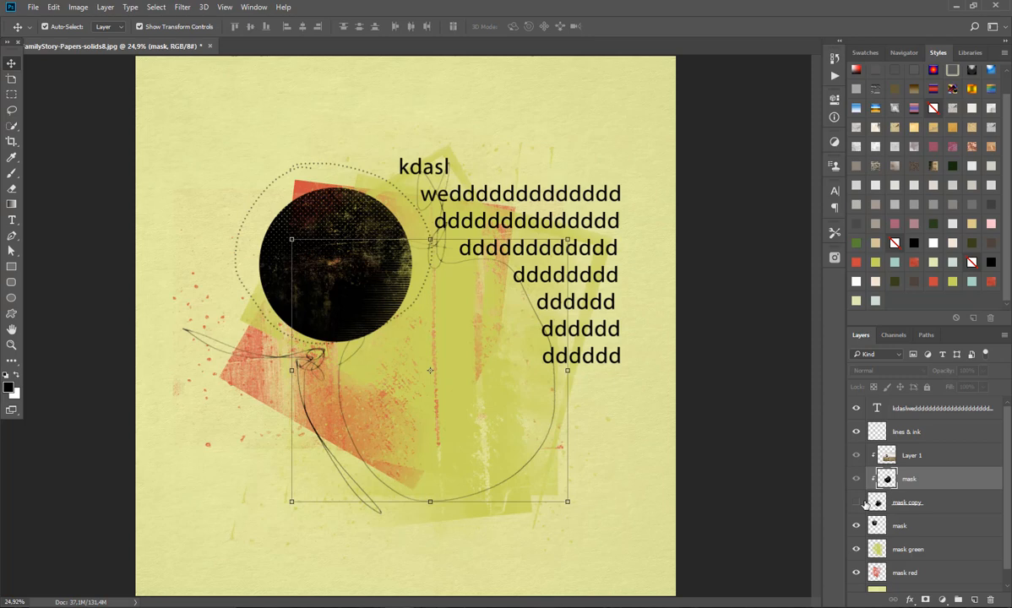
# Step: Release the clipping on the moved mask layer and clip the Layer 1 photo to it
pyautogui.keyDown('alt'); pyautogui.click(906, 487); pyautogui.keyUp('alt')
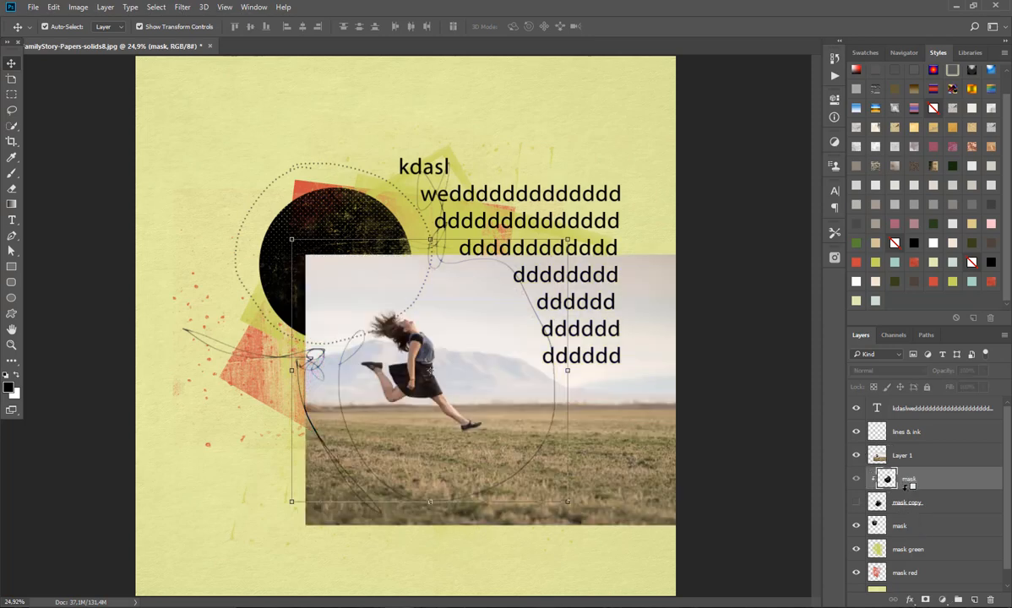
pyautogui.click(893, 464)
pyautogui.click(906, 487)
pyautogui.keyDown('alt'); pyautogui.click(906, 487); pyautogui.keyUp('alt')
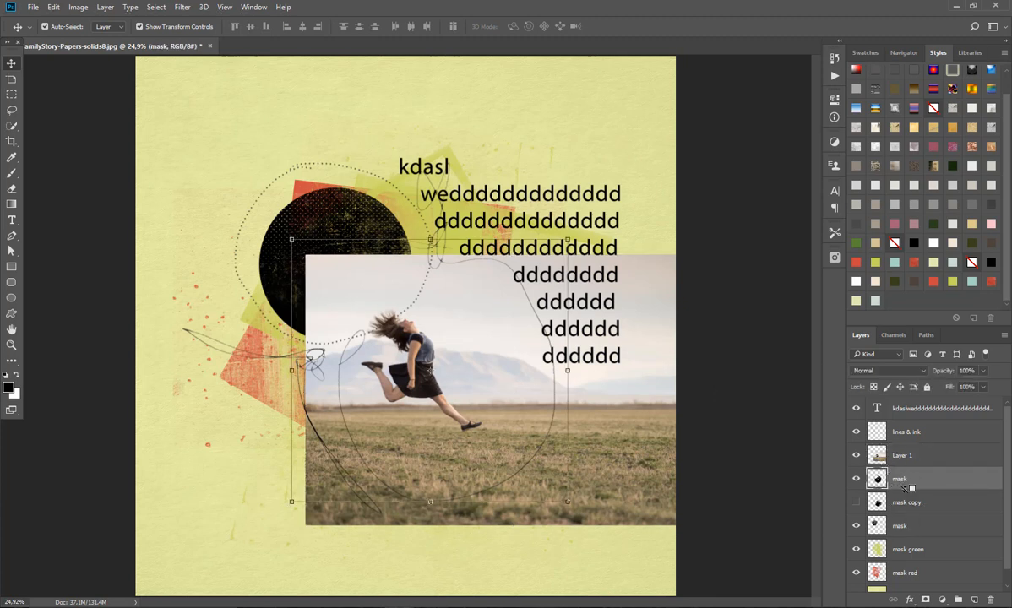
pyautogui.click(903, 456)
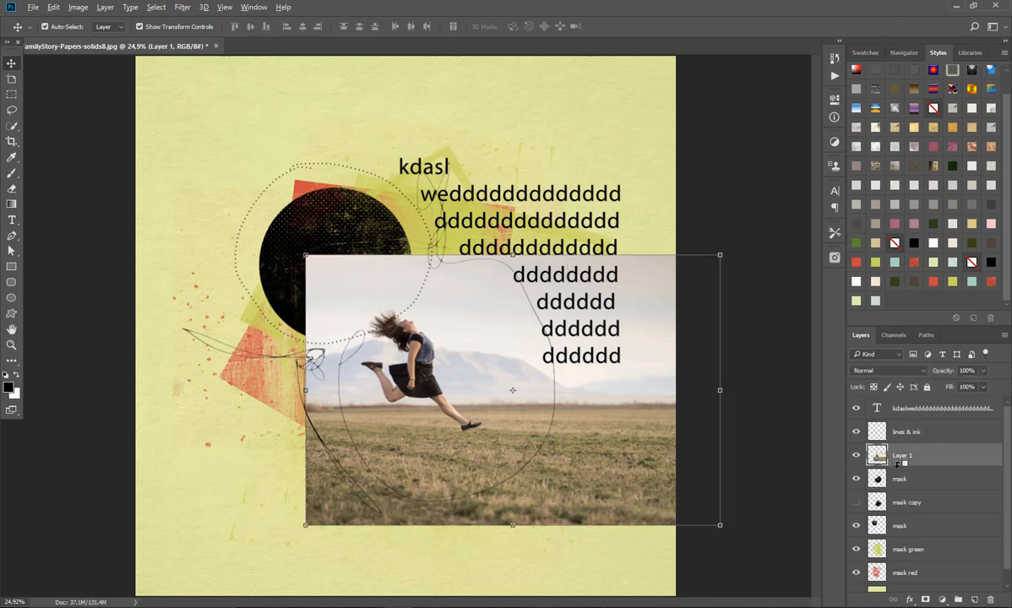
pyautogui.keyDown('alt'); pyautogui.click(904, 469); pyautogui.keyUp('alt')
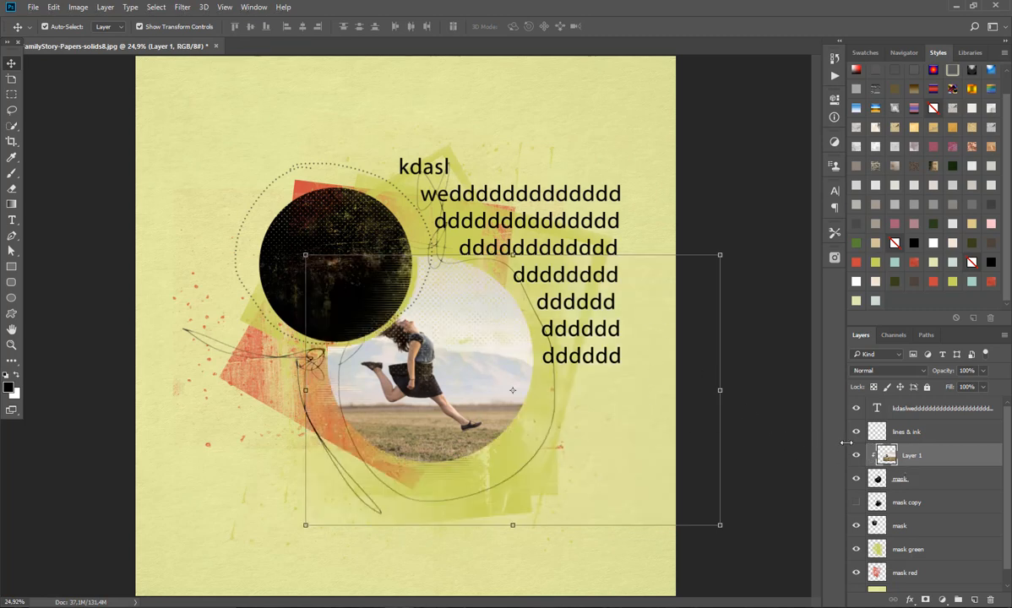
# Step: Paint on the large circle's mask over the woman's hair with a 306 px soft round brush, and deselect the layer
pyautogui.click(902, 479)
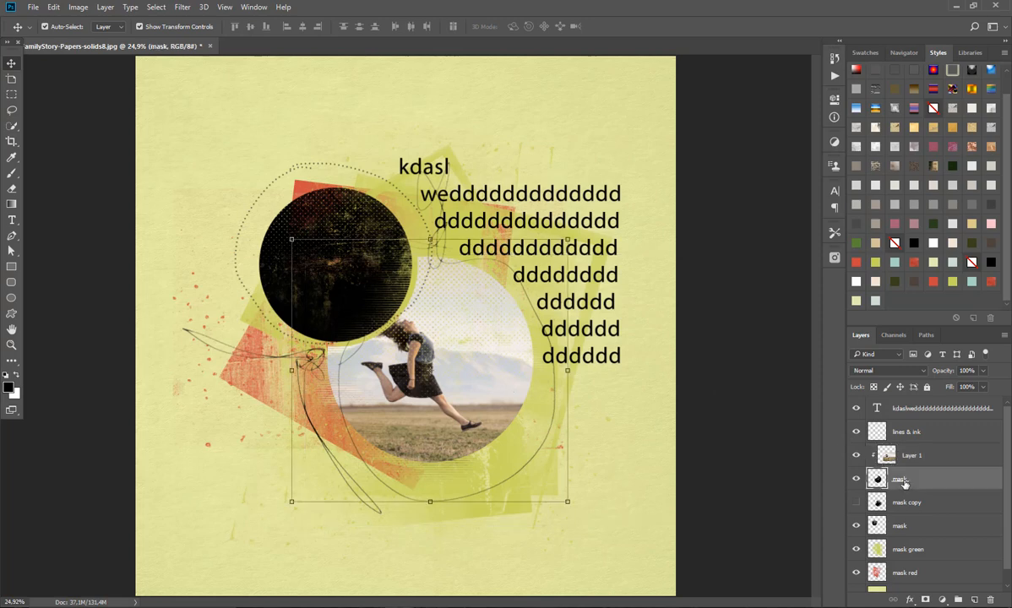
pyautogui.click(11, 173)
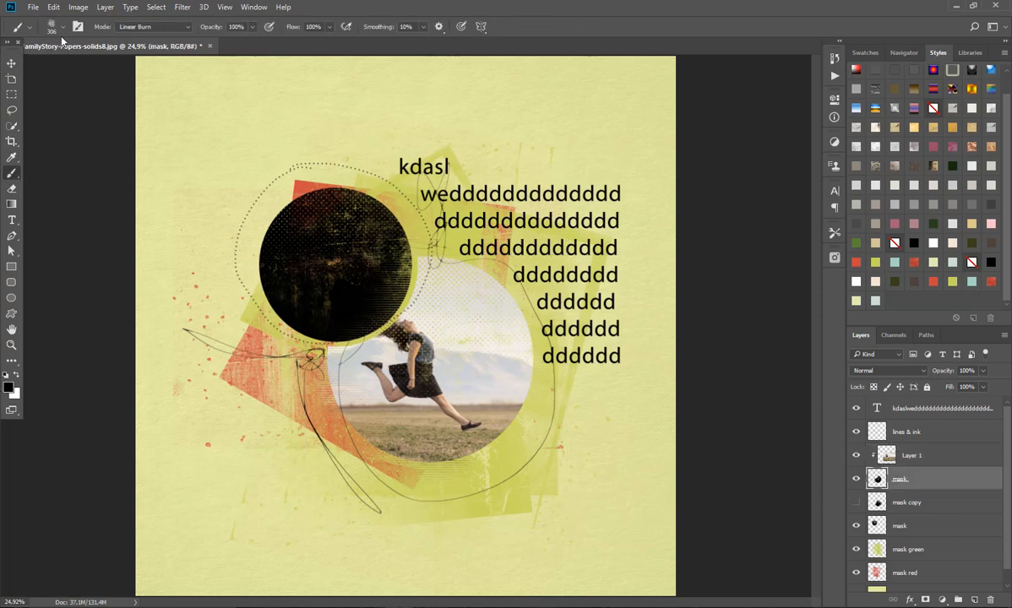
pyautogui.click(57, 30)
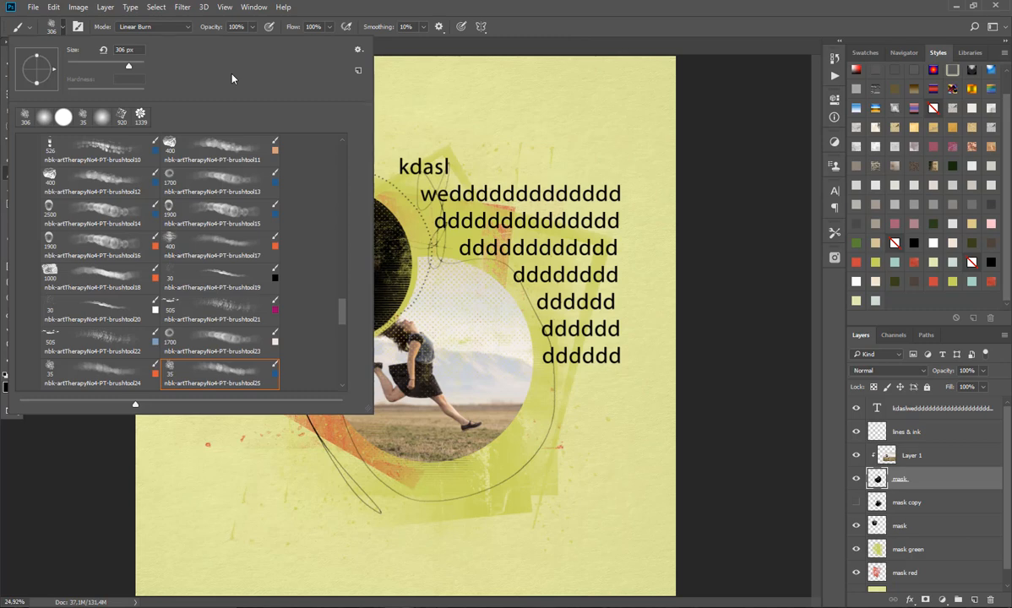
pyautogui.click(45, 117)
pyautogui.click(522, 4)
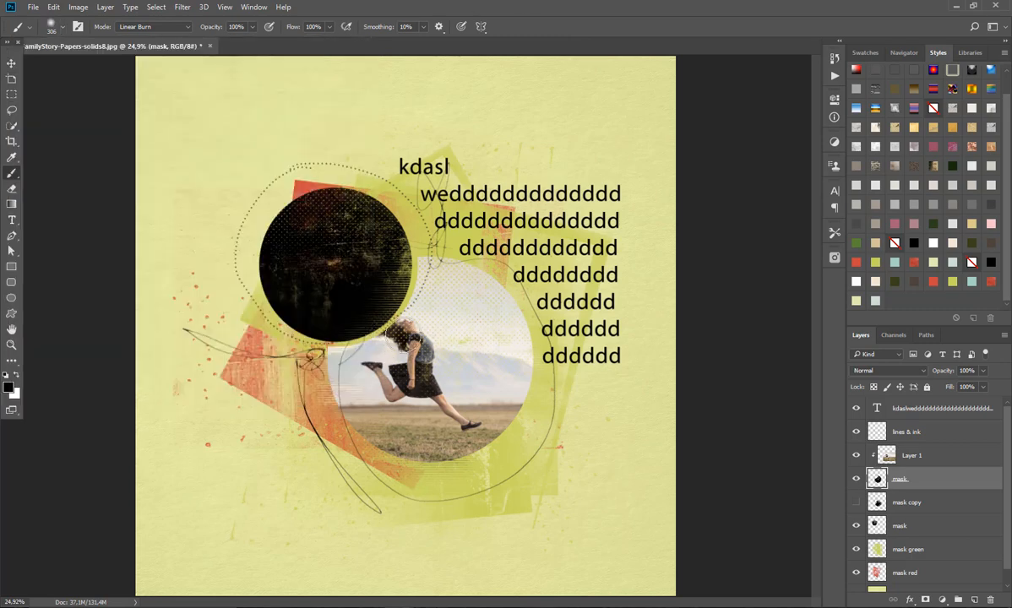
pyautogui.moveTo(399, 331)
pyautogui.mouseDown()
pyautogui.moveTo(375, 310)
pyautogui.moveTo(392, 320)
pyautogui.mouseUp()
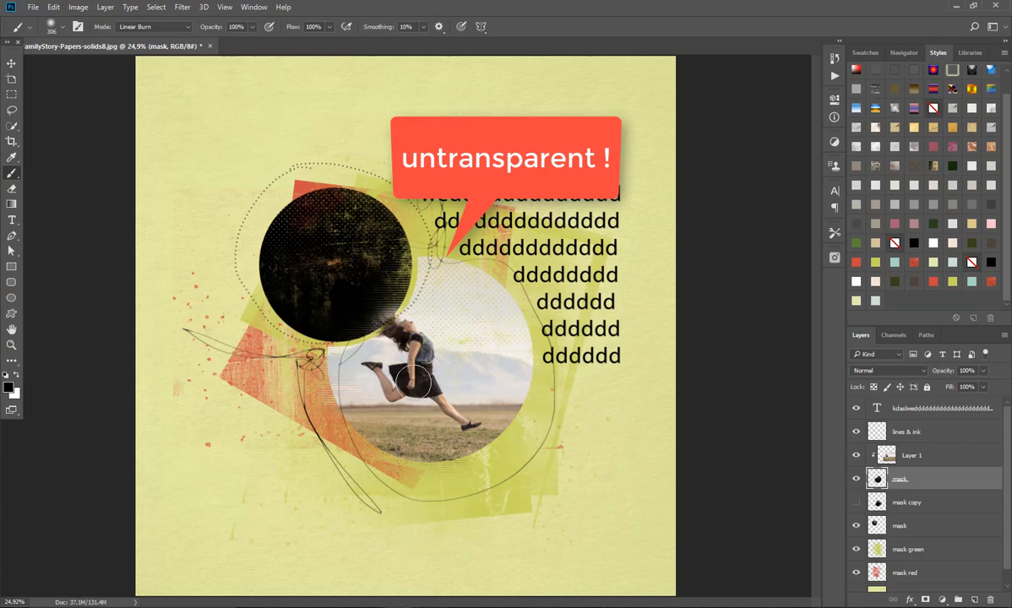
pyautogui.click(13, 65)
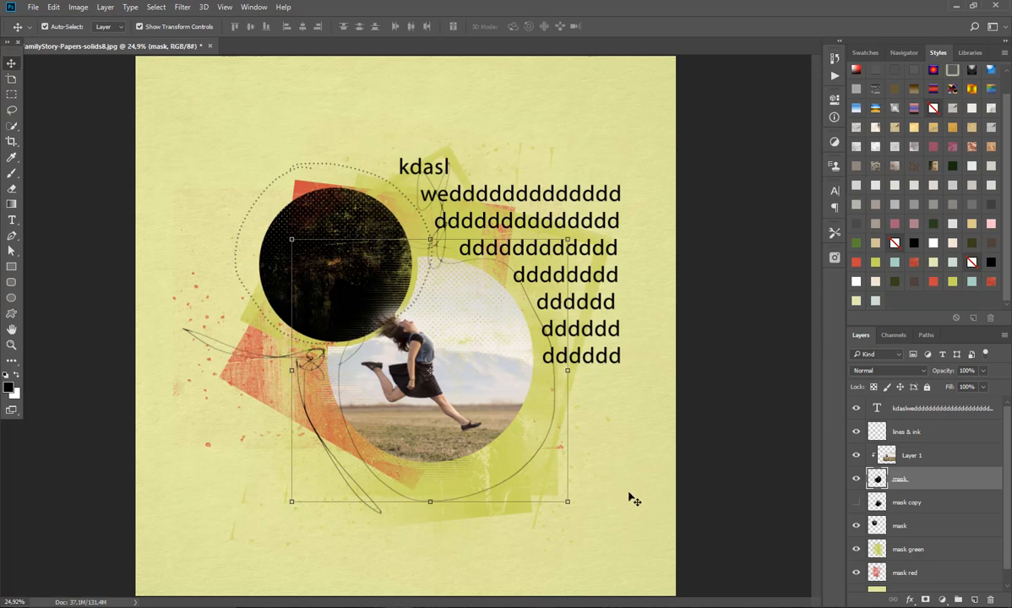
pyautogui.click(591, 467)
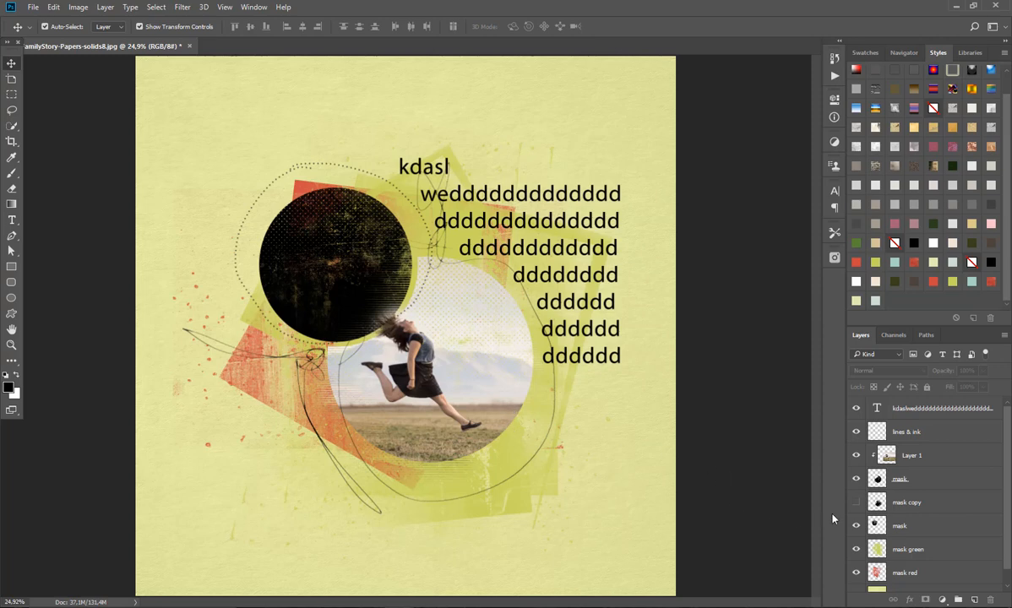
# Step: Select the smaller circle's mask layer, switch to Adobe Bridge, and select ArtsyBit-1.png in the nbk-FamilyStory-ABP folder
pyautogui.click(372, 274)
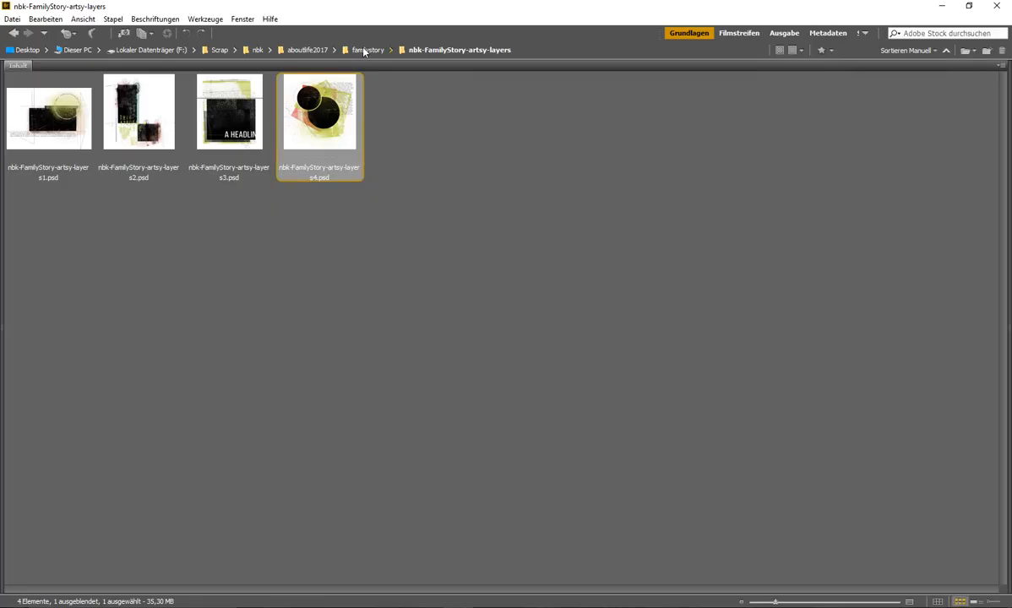
pyautogui.click(364, 51)
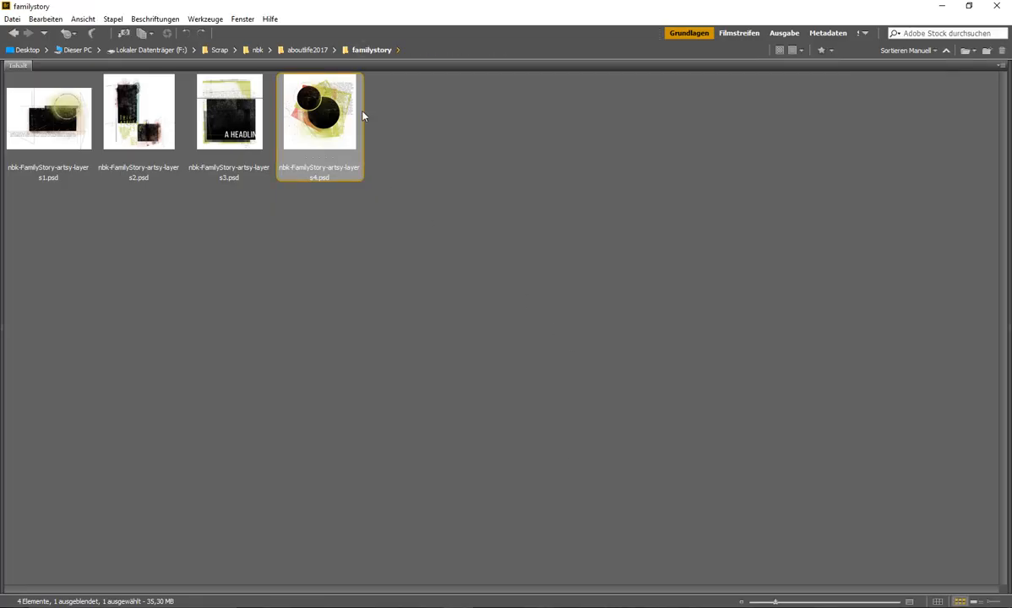
pyautogui.doubleClick(232, 135)
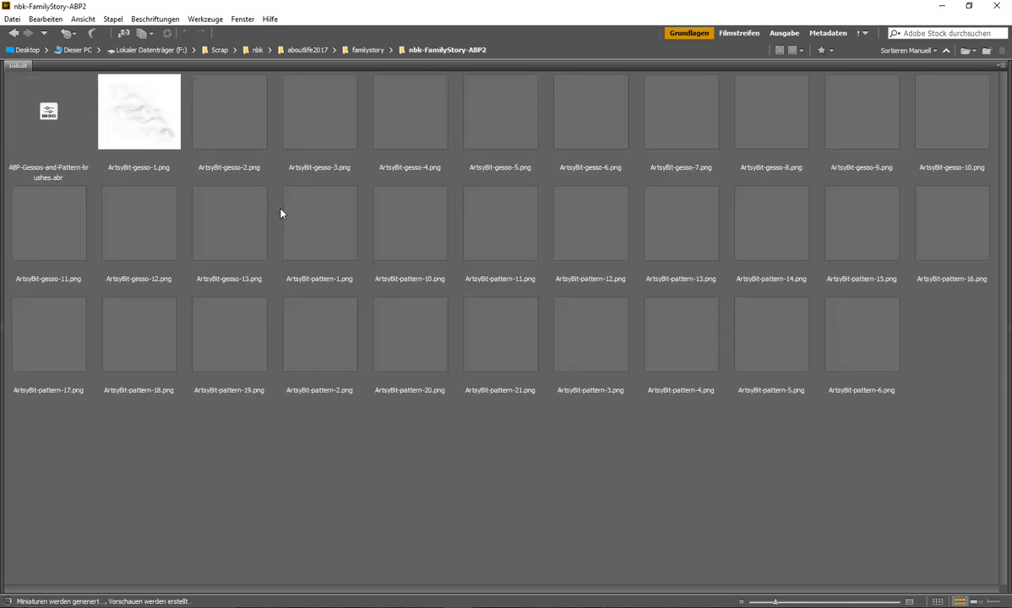
pyautogui.click(369, 51)
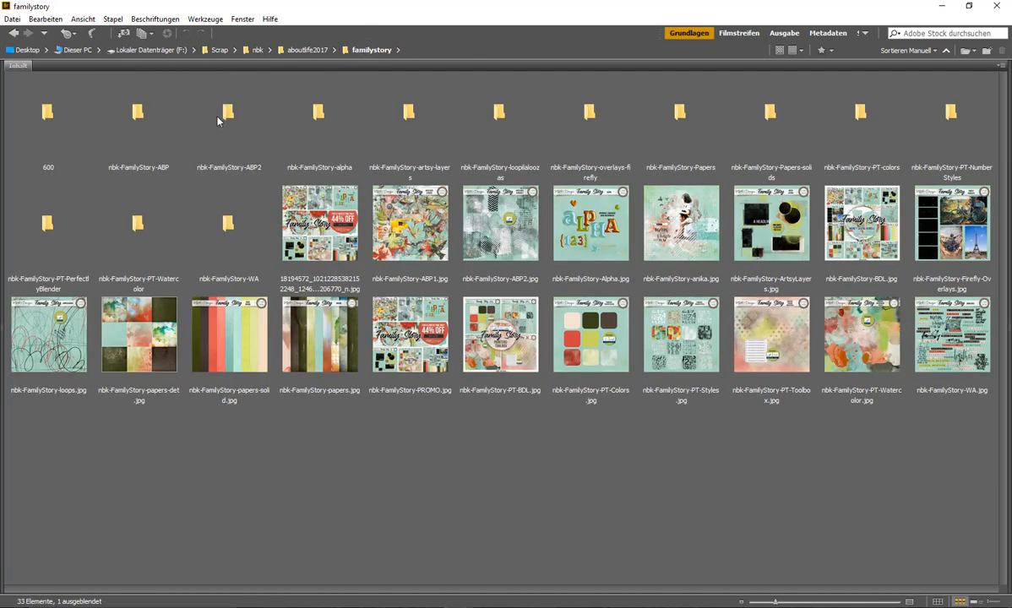
pyautogui.doubleClick(152, 127)
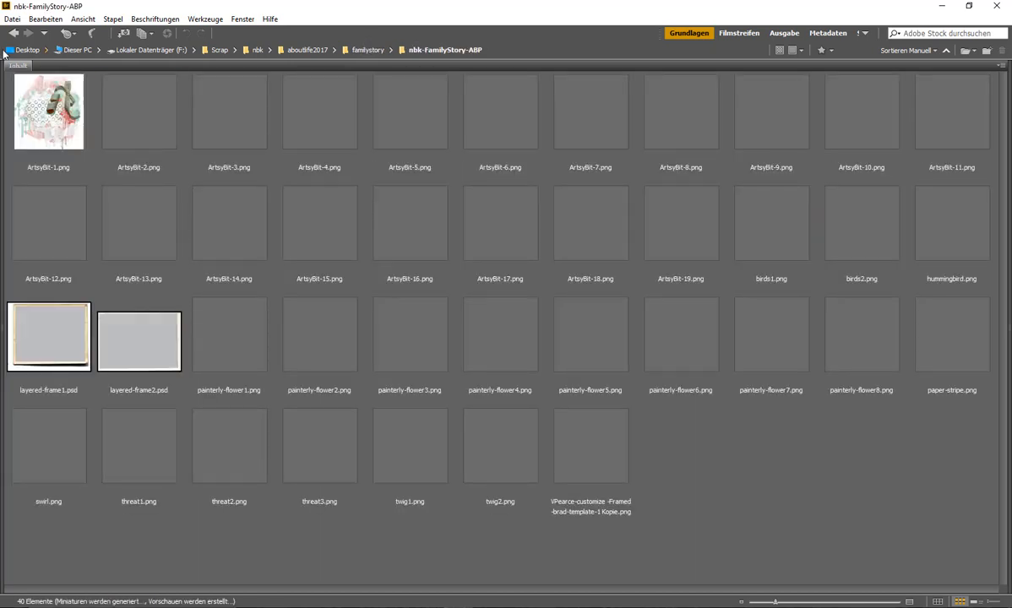
pyautogui.click(68, 120)
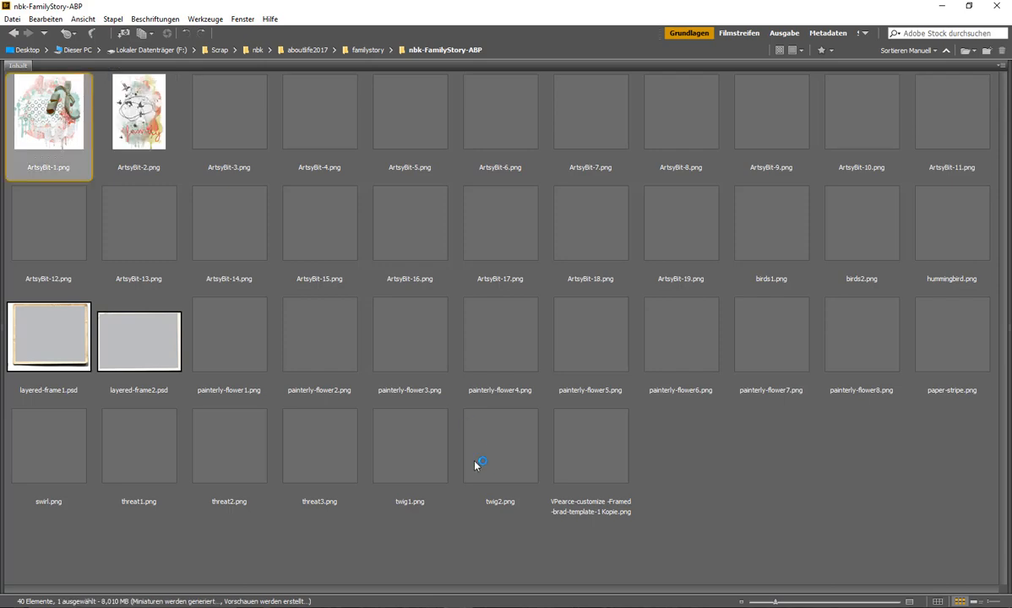
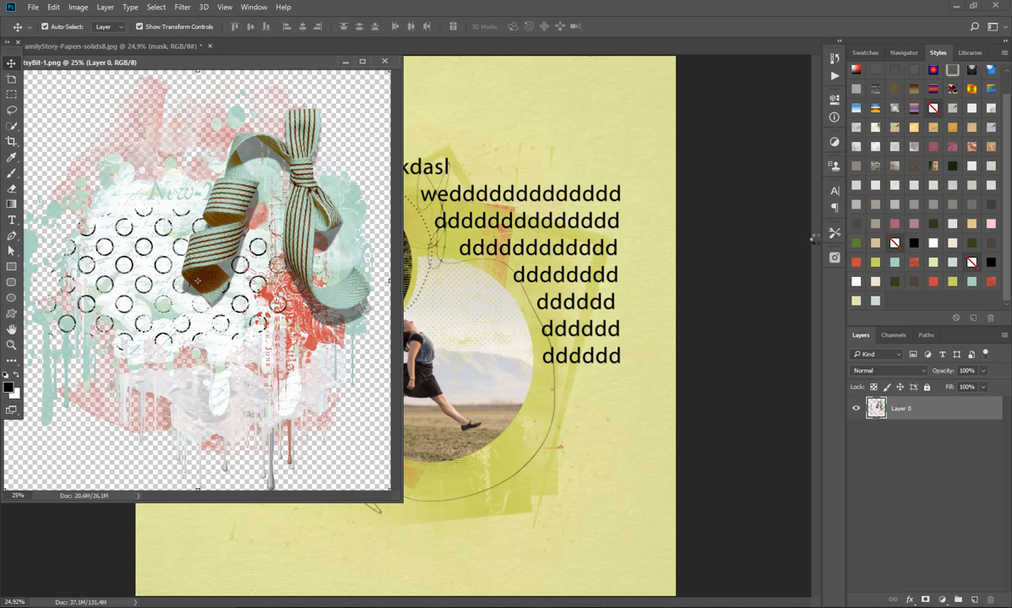
# Step: Bring the ArtsyBit-1.png artwork into the scrapbook page directly above the smaller circle's mask layer, and close its source document
pyautogui.click(558, 97)
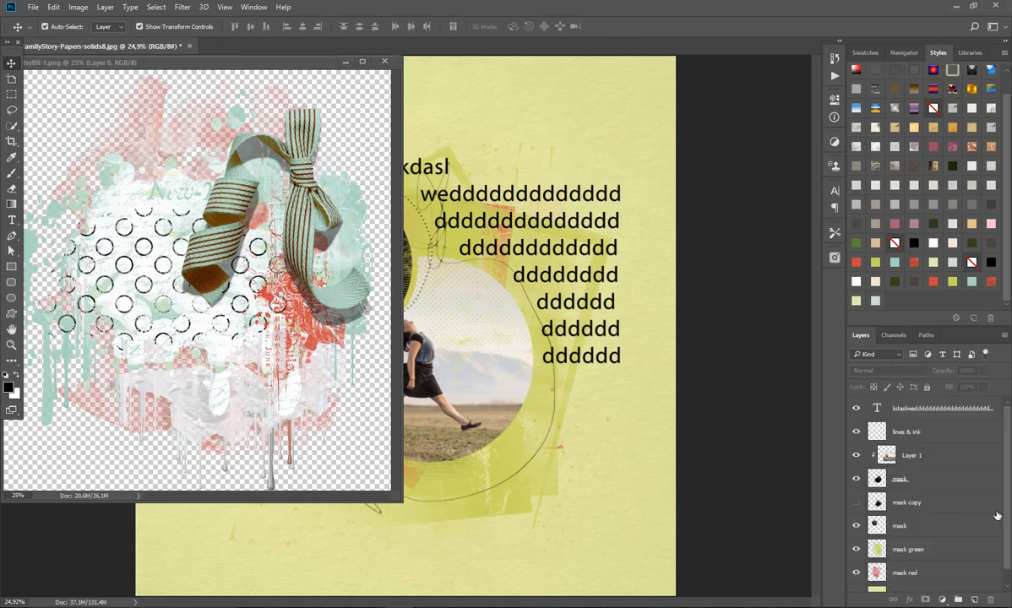
pyautogui.click(913, 527)
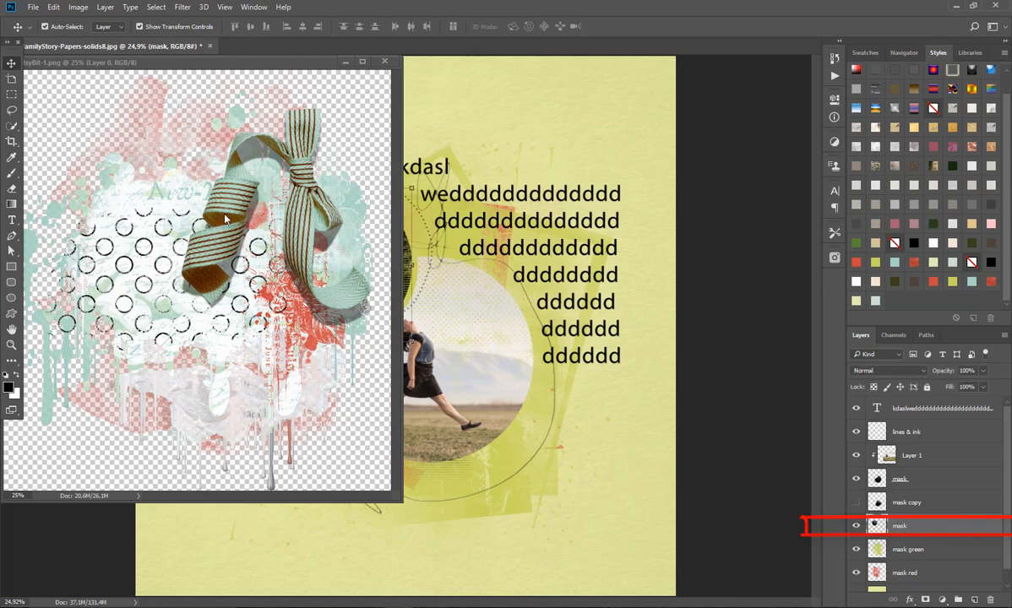
pyautogui.click(305, 218)
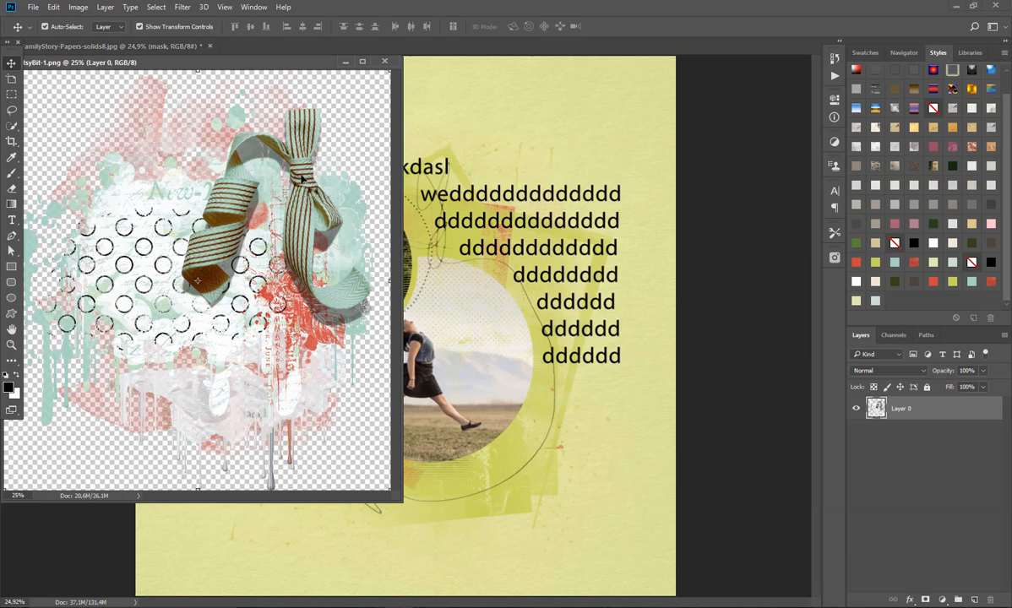
pyautogui.moveTo(366, 179); pyautogui.dragTo(429, 147)
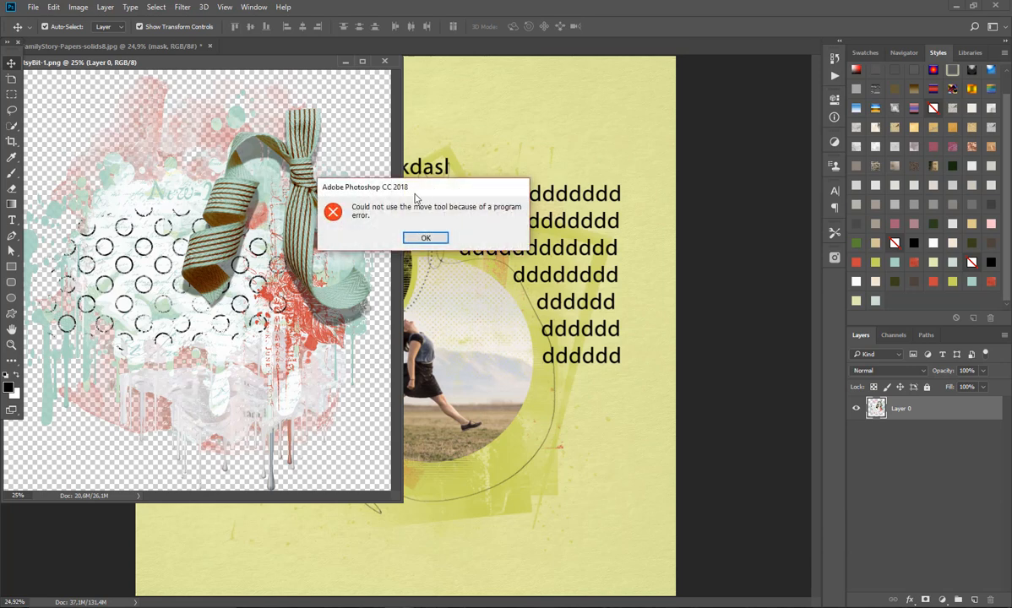
pyautogui.click(425, 237)
pyautogui.moveTo(252, 243); pyautogui.dragTo(450, 144)
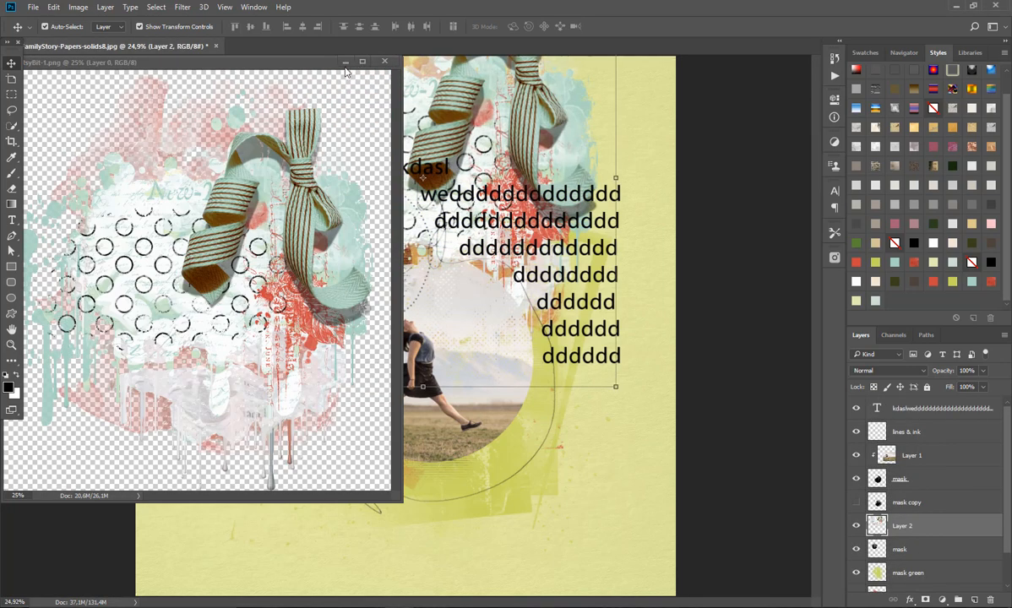
pyautogui.click(387, 64)
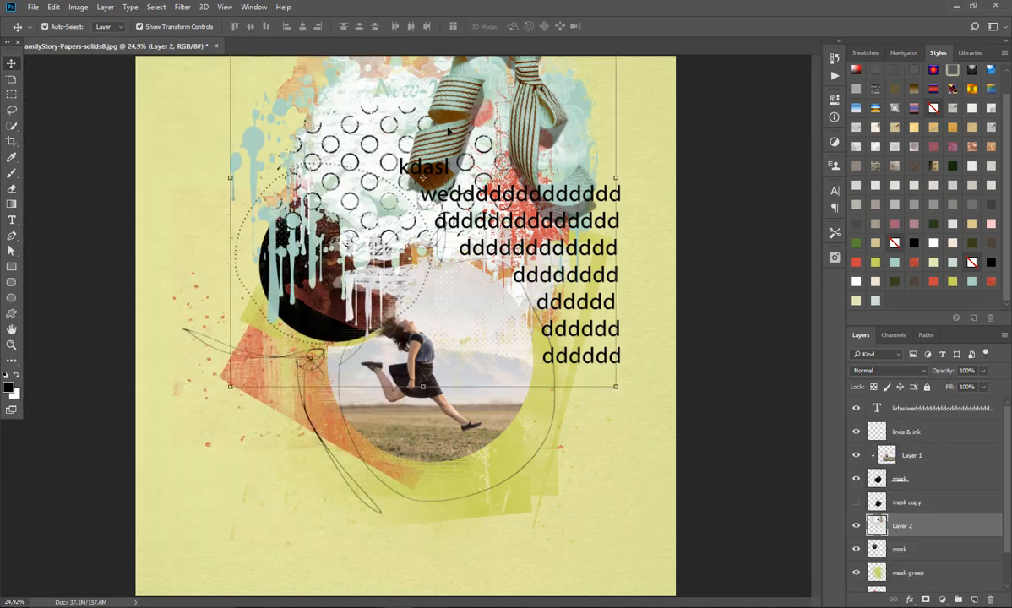
# Step: Scale the ArtsyBit artwork to about 69.56% and position it over the smaller circle
pyautogui.moveTo(495, 87); pyautogui.dragTo(457, 194)
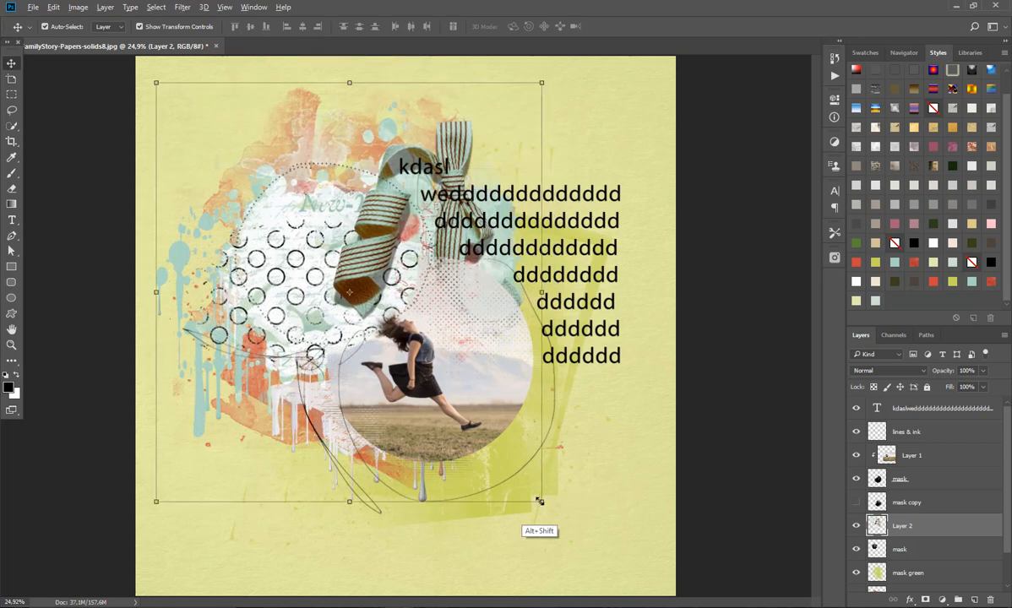
pyautogui.moveTo(541, 502); pyautogui.dragTo(482, 438)
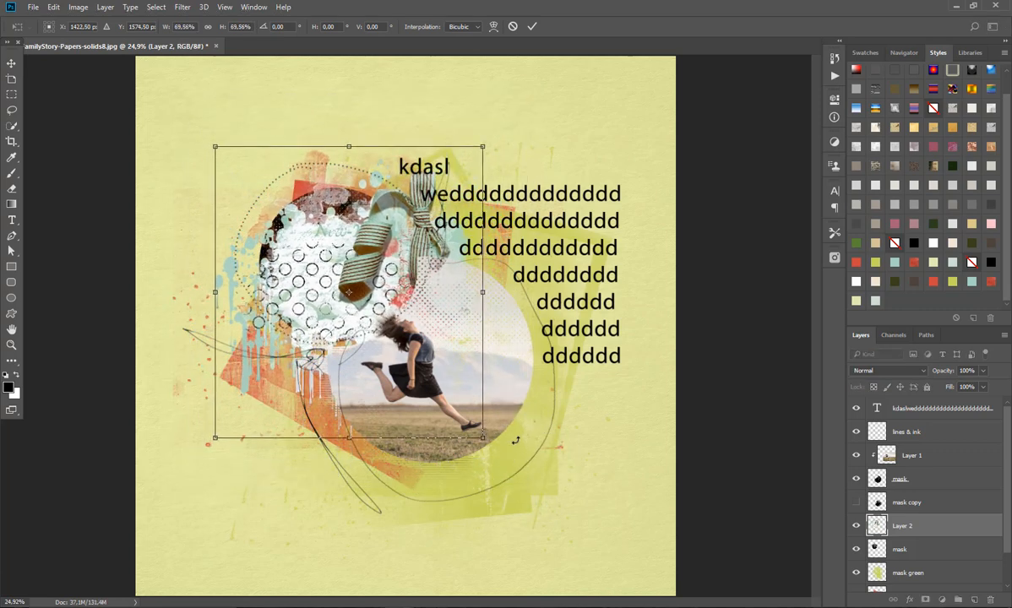
pyautogui.click(531, 26)
pyautogui.moveTo(316, 284); pyautogui.dragTo(354, 240)
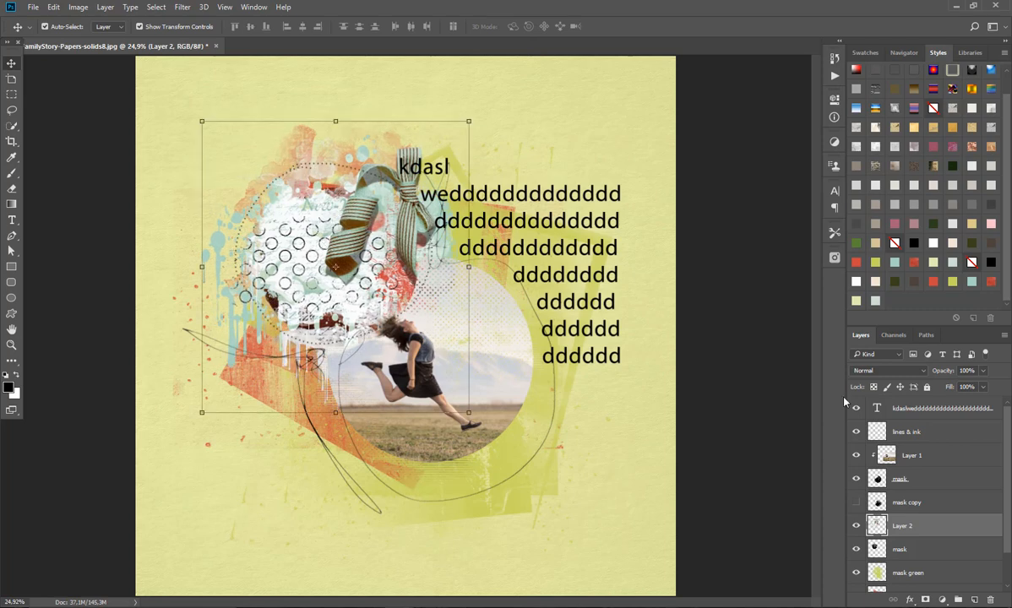
# Step: Clip Layer 2 to the smaller circle's mask, rotating the artwork counterclockwise and positioning its ribbon inside the circle
pyautogui.keyDown('alt'); pyautogui.click(903, 536); pyautogui.keyUp('alt')
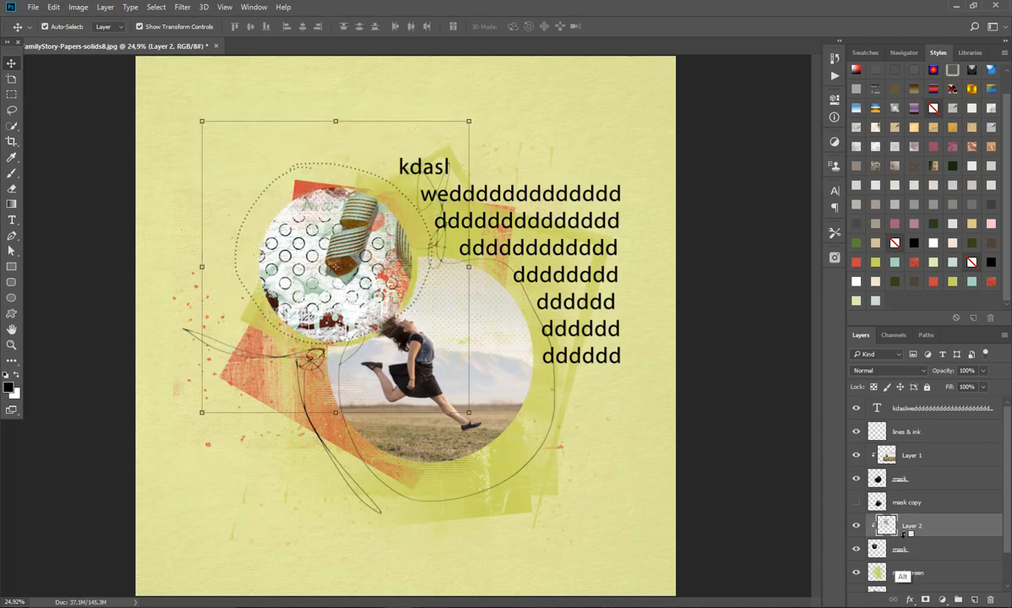
pyautogui.moveTo(360, 245); pyautogui.dragTo(334, 255)
pyautogui.moveTo(448, 128); pyautogui.dragTo(398, 113)
pyautogui.moveTo(368, 228); pyautogui.dragTo(375, 239)
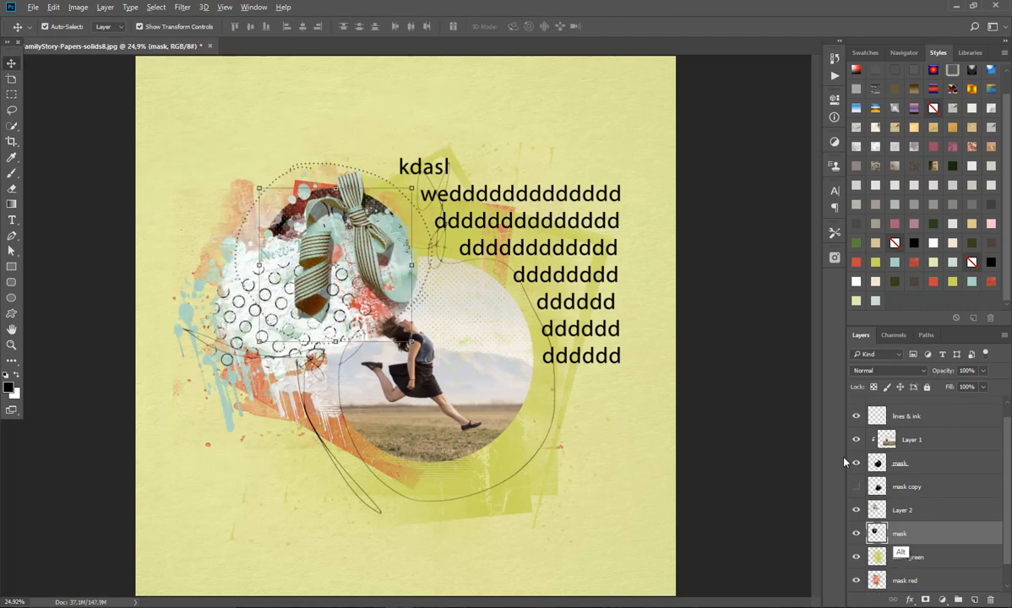
pyautogui.keyDown('alt'); pyautogui.click(852, 522); pyautogui.keyUp('alt')
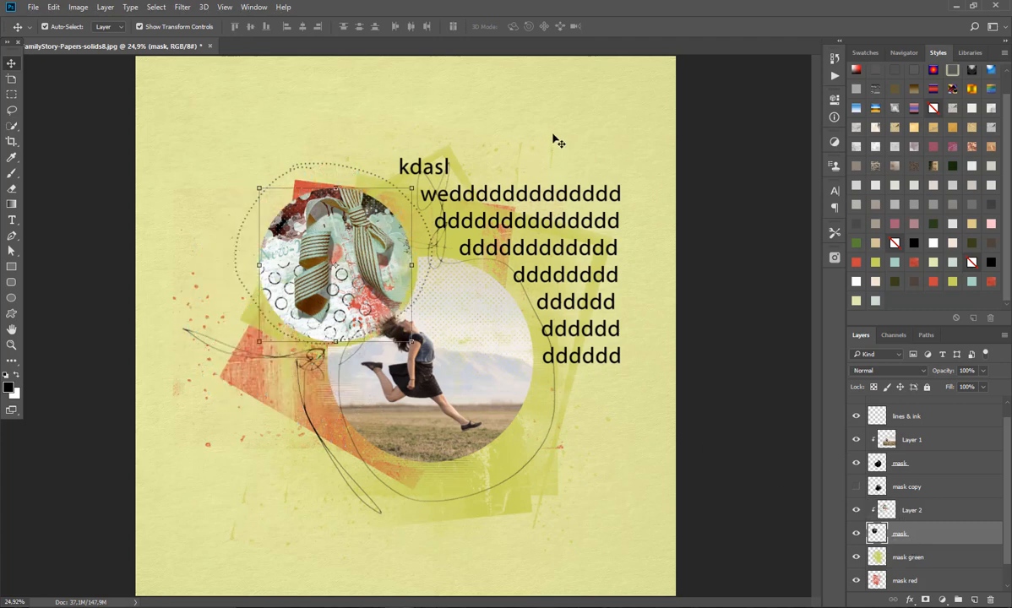
pyautogui.click(519, 135)
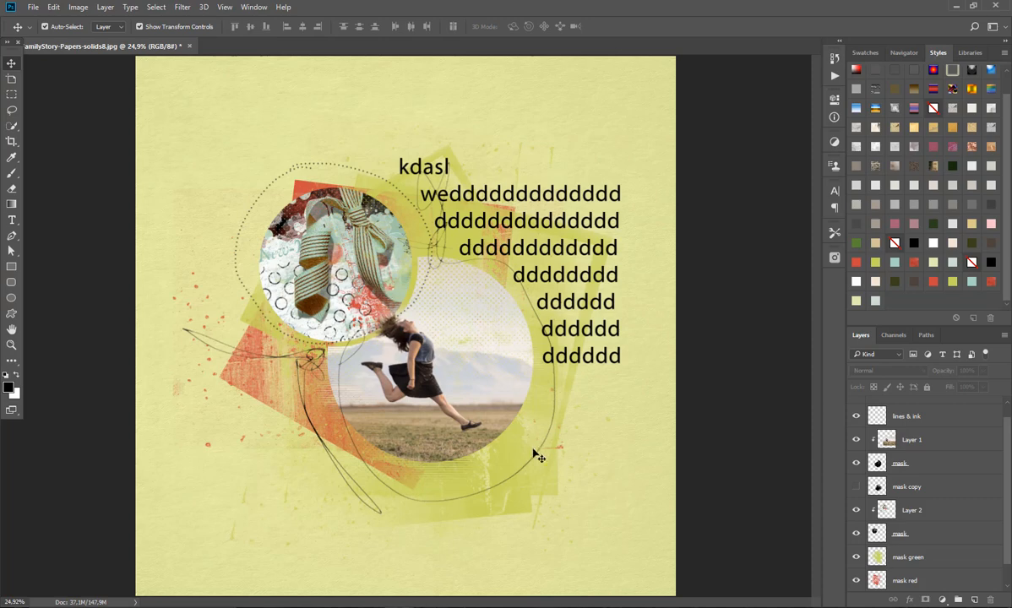
# Step: Try beige, brown and red colour styles on the mask green layer, finishing with the turquoise style
pyautogui.click(507, 457)
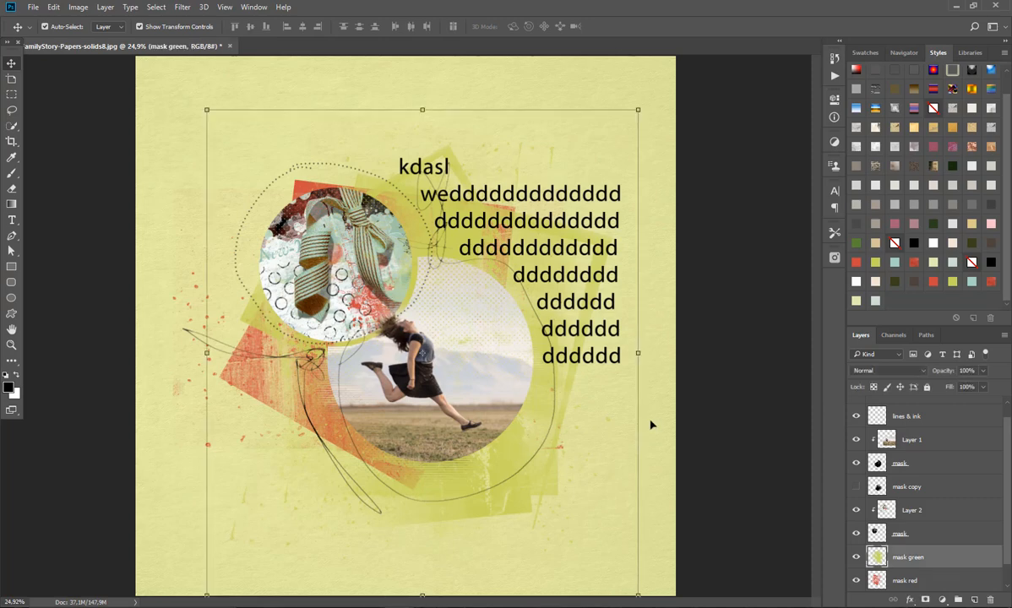
pyautogui.click(875, 282)
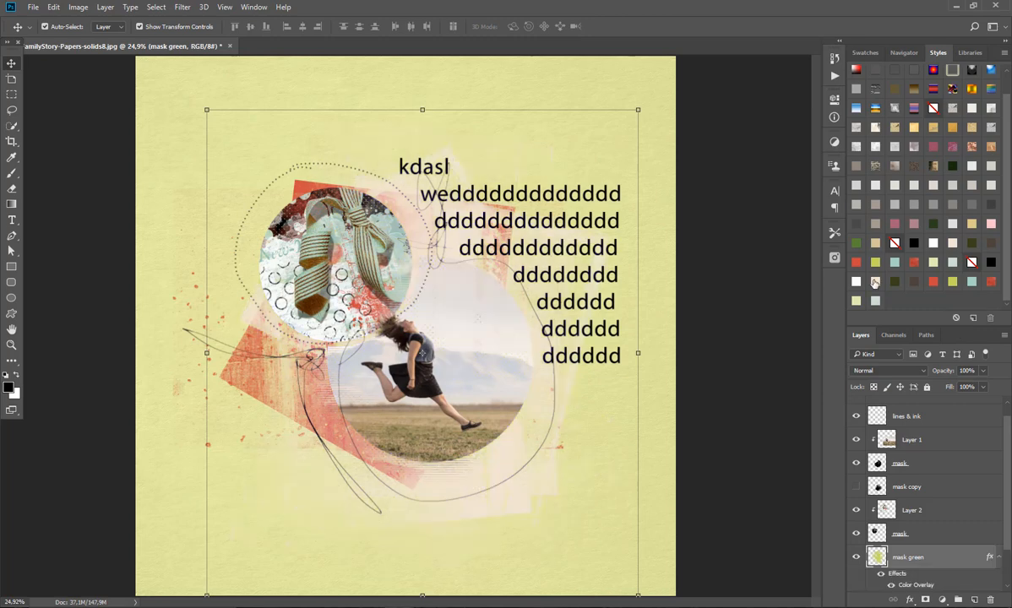
pyautogui.click(914, 286)
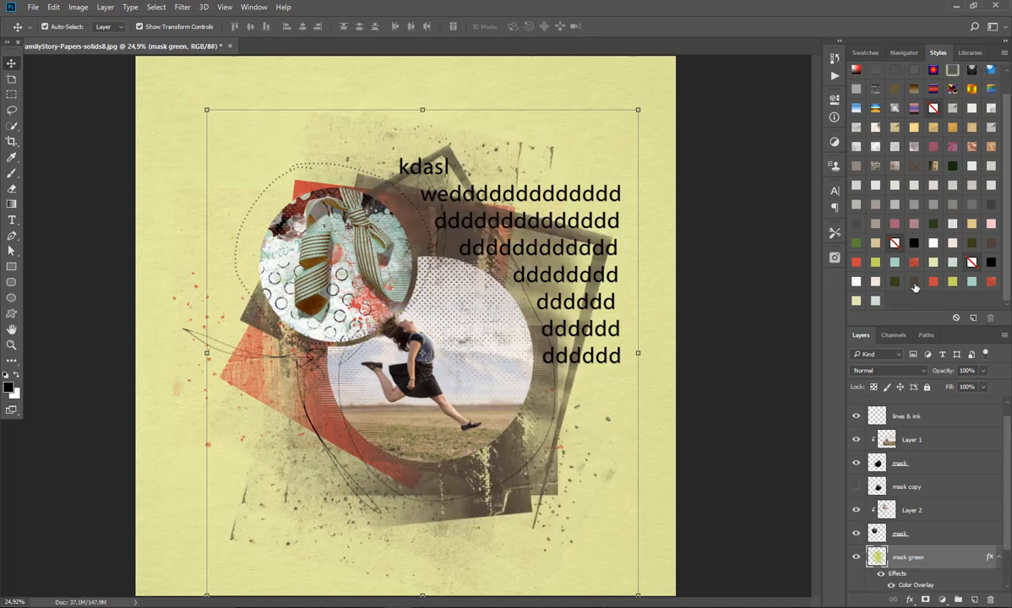
pyautogui.click(933, 282)
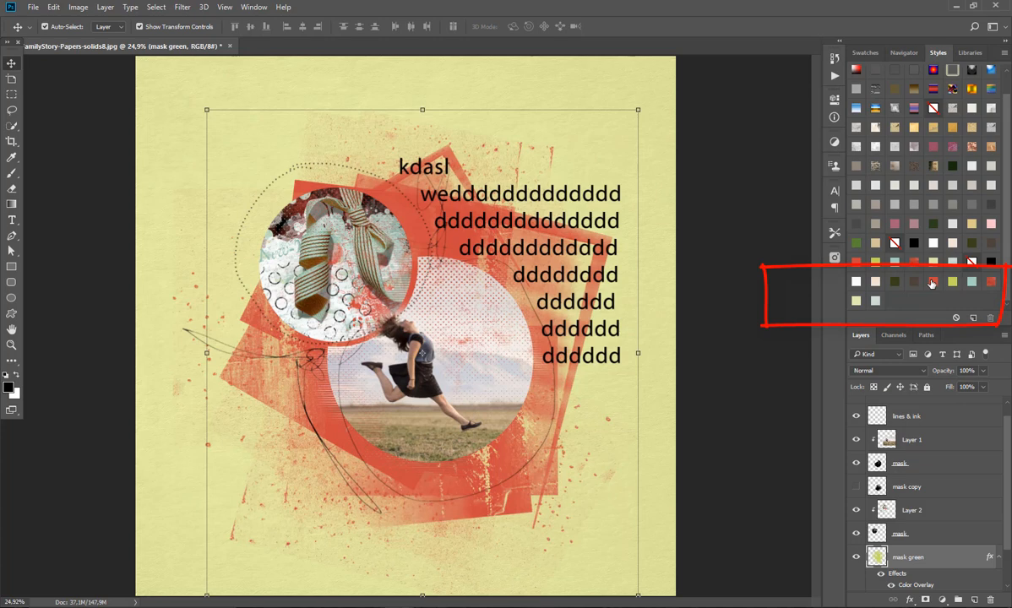
pyautogui.click(972, 283)
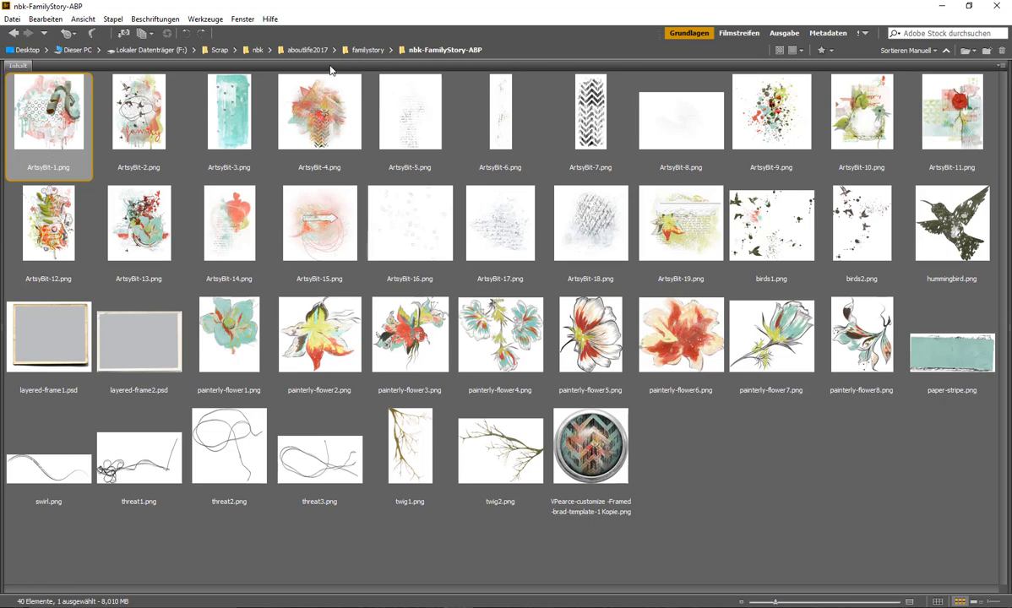
# Step: Open nbk-FamilyStory-Paper1.jpg from the nbk-FamilyStory-Papers folder in Adobe Bridge, place it above mask green, and close its source document
pyautogui.click(367, 50)
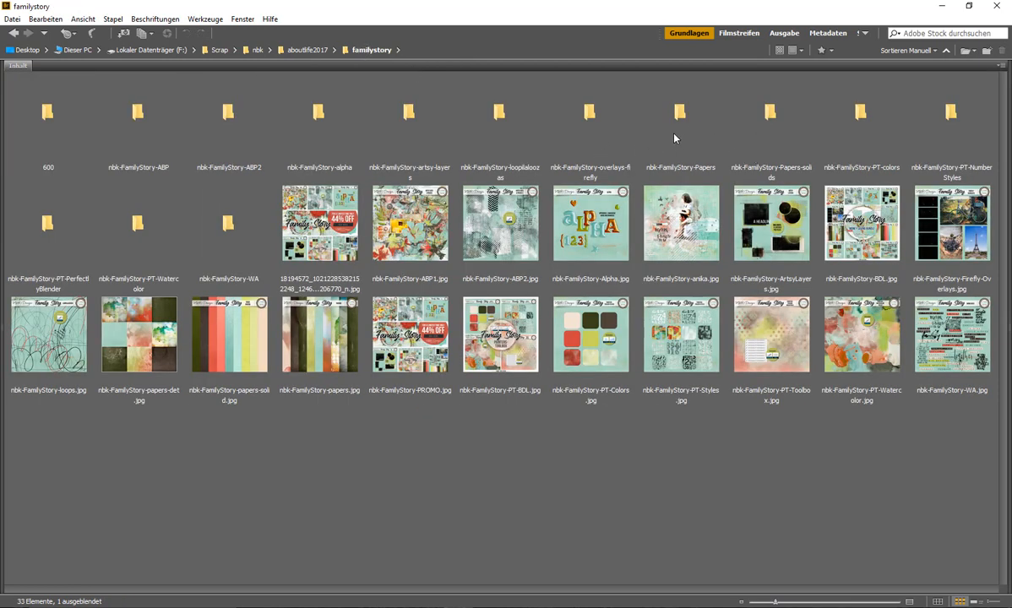
pyautogui.doubleClick(676, 131)
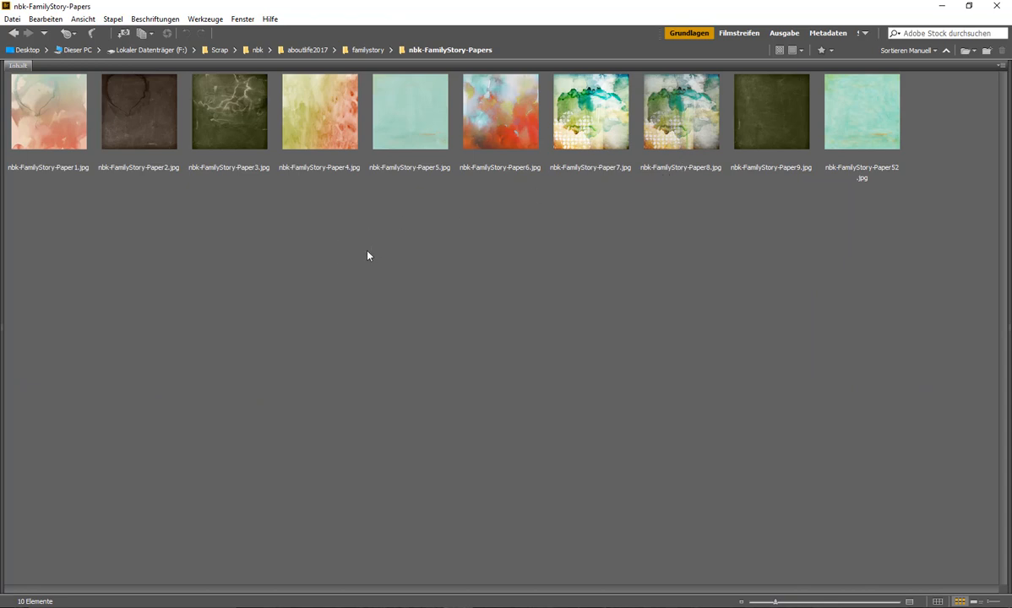
pyautogui.click(44, 139)
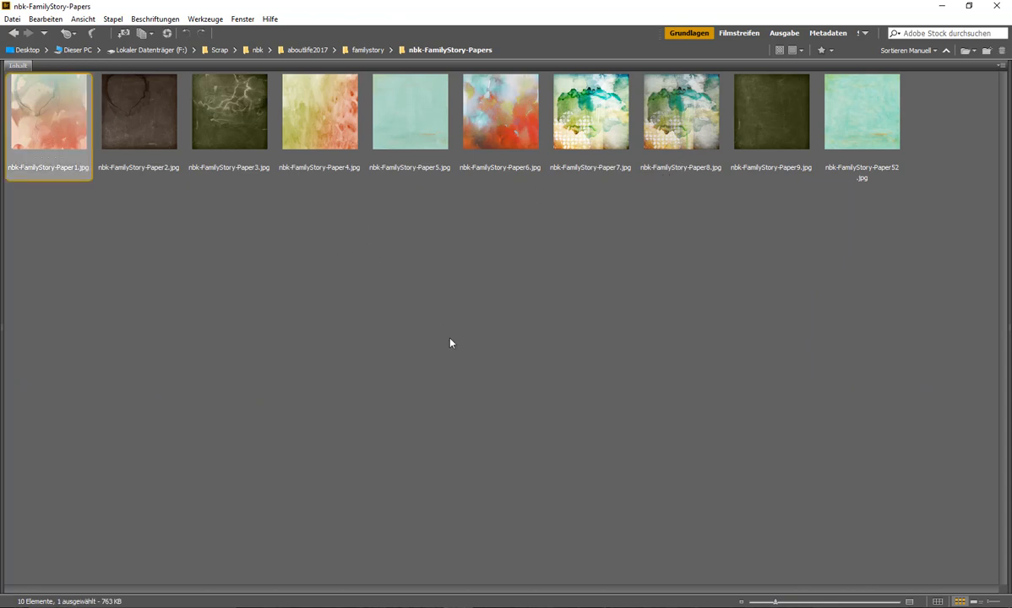
pyautogui.doubleClick(73, 128)
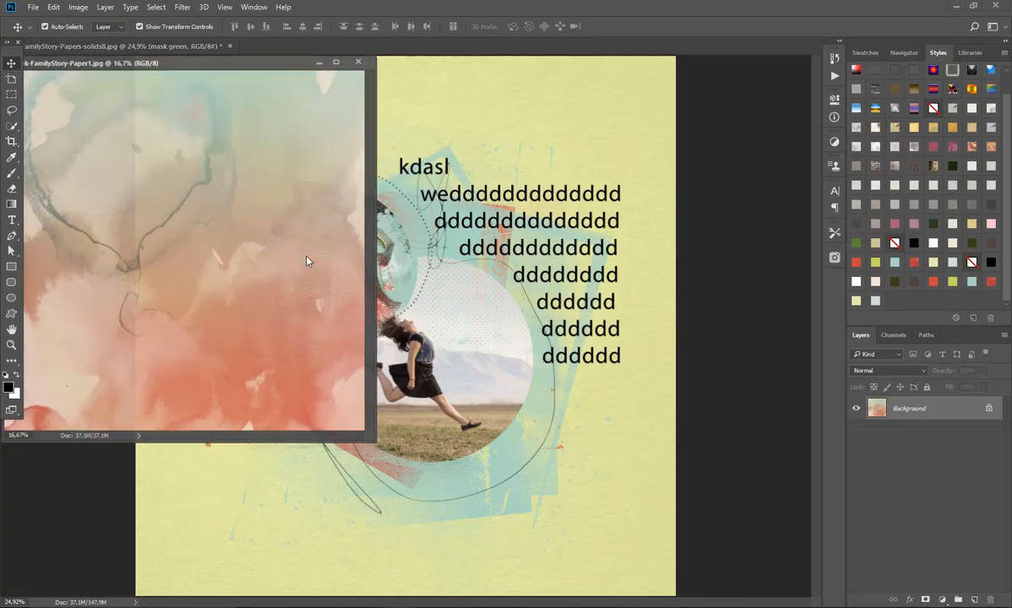
pyautogui.moveTo(440, 257); pyautogui.dragTo(441, 258)
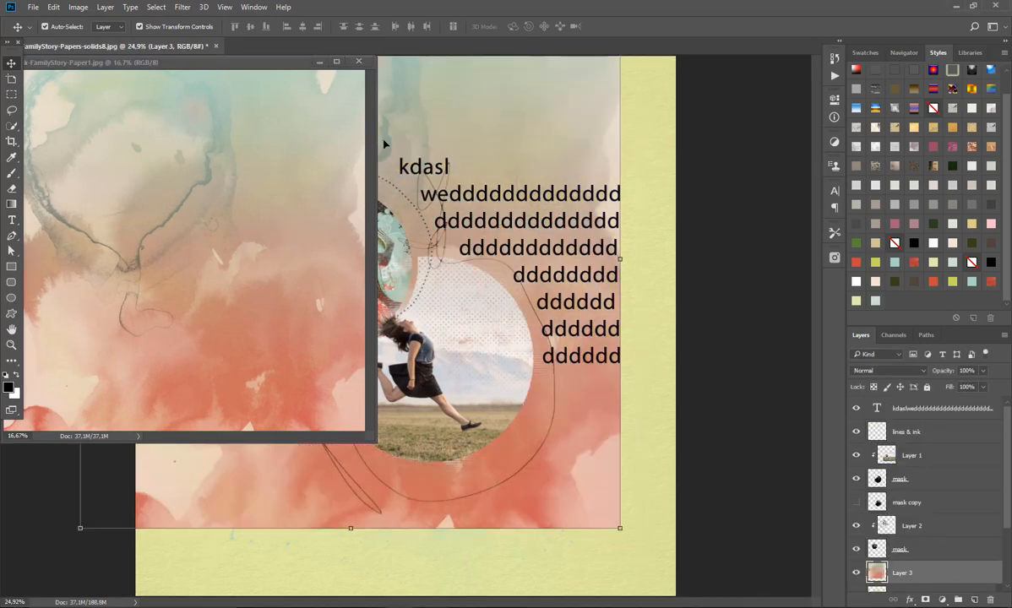
pyautogui.click(359, 62)
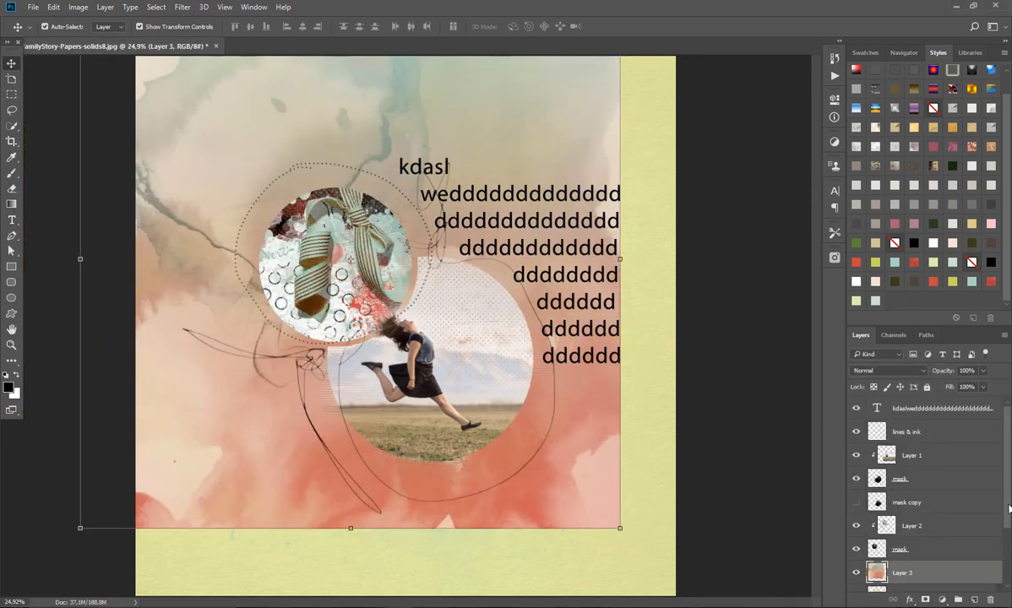
# Step: Clip the Layer 3 paper to the mask green layer and shift it down across the painted area
pyautogui.scroll(-1, 944, 478)
pyautogui.keyDown('alt'); pyautogui.click(917, 547); pyautogui.keyUp('alt')
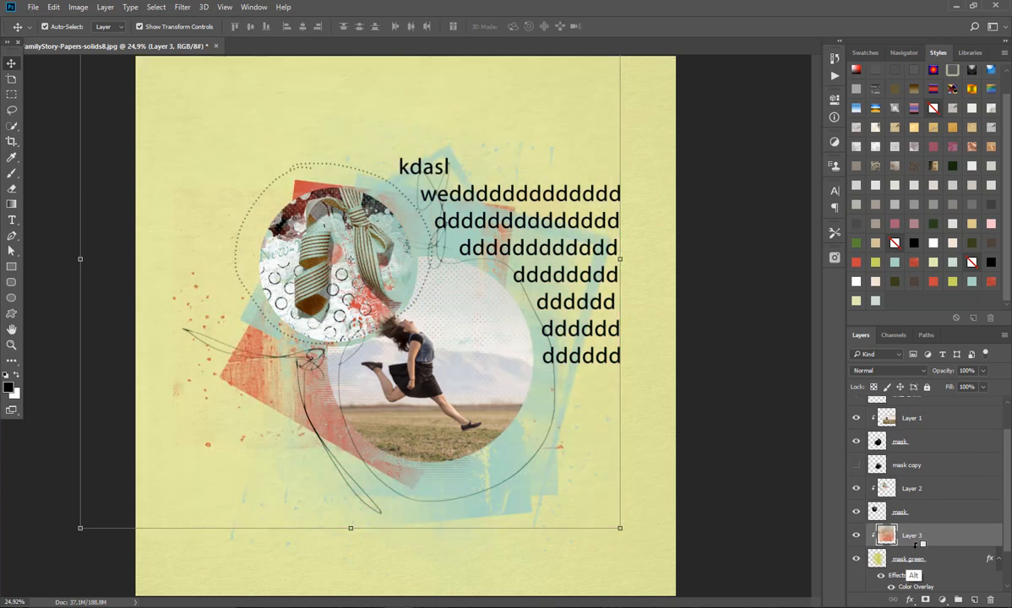
pyautogui.moveTo(490, 433); pyautogui.dragTo(597, 499)
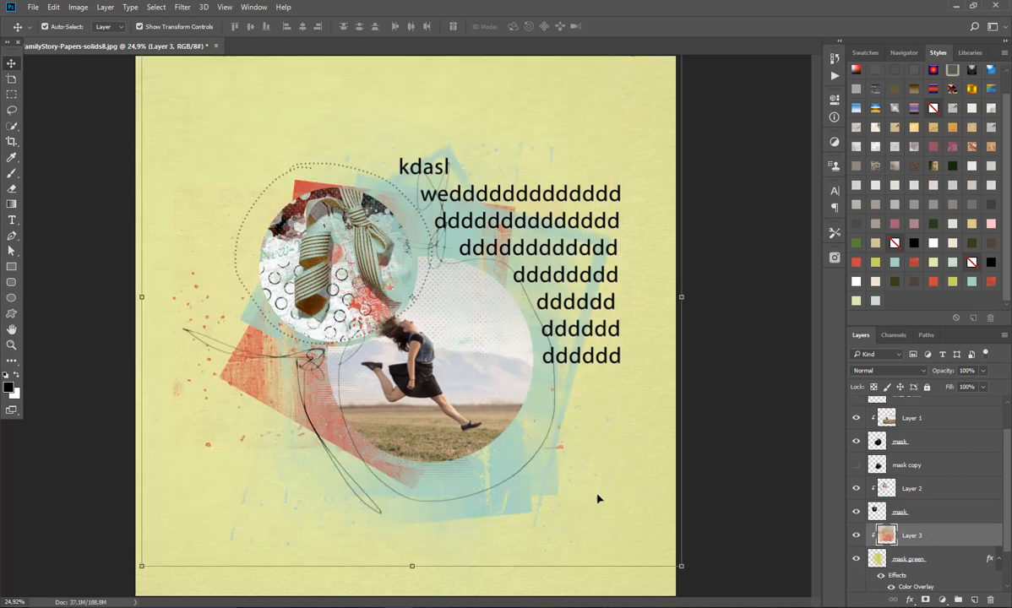
pyautogui.moveTo(532, 478); pyautogui.dragTo(560, 490)
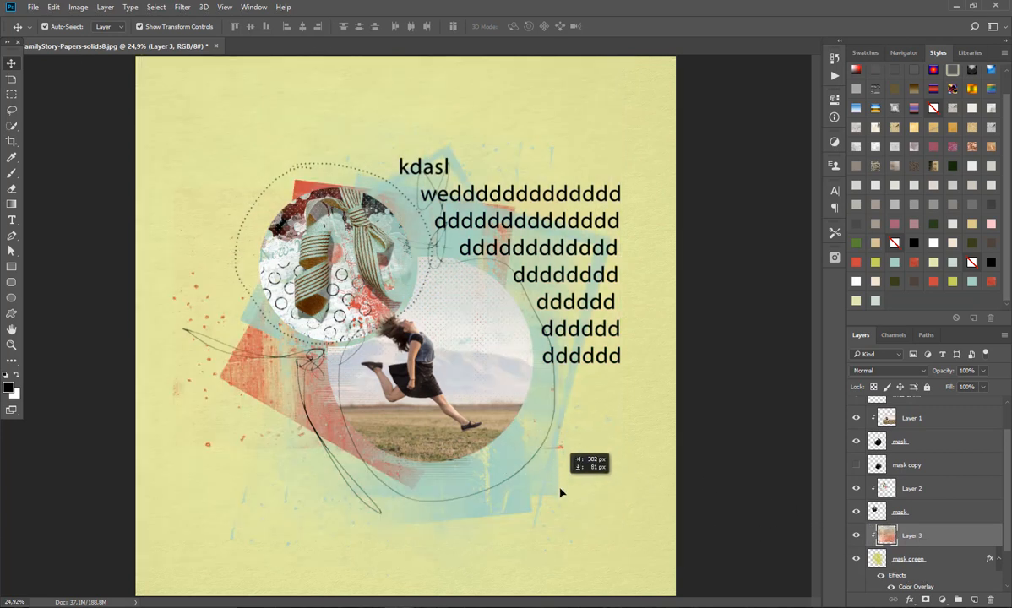
# Step: Rasterize the mask green layer's style and reposition the clipped Layer 3 paper over the painted shape
pyautogui.scroll(-1, 912, 524)
pyautogui.click(913, 517)
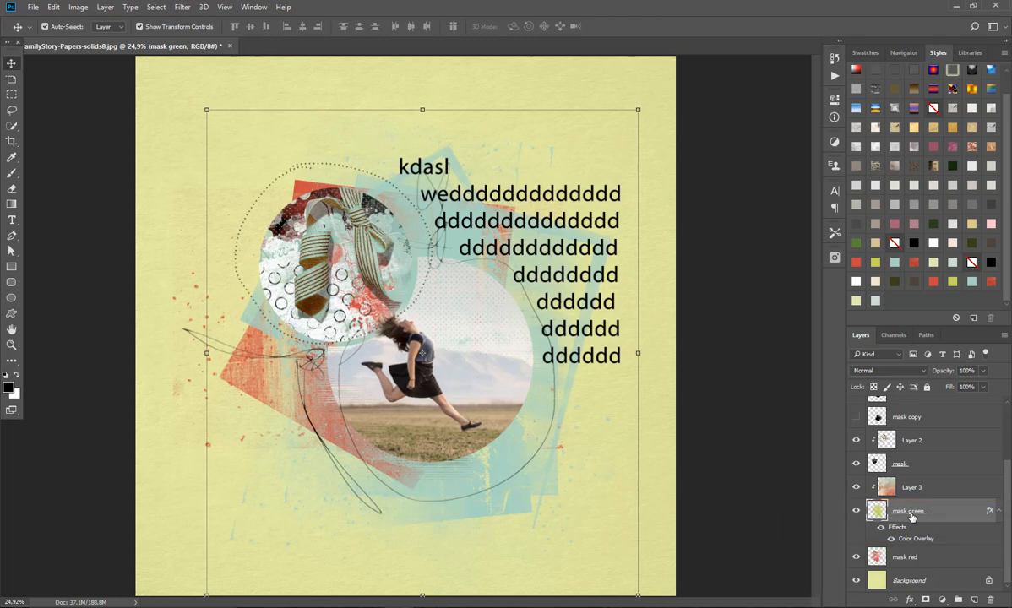
pyautogui.rightClick(912, 517)
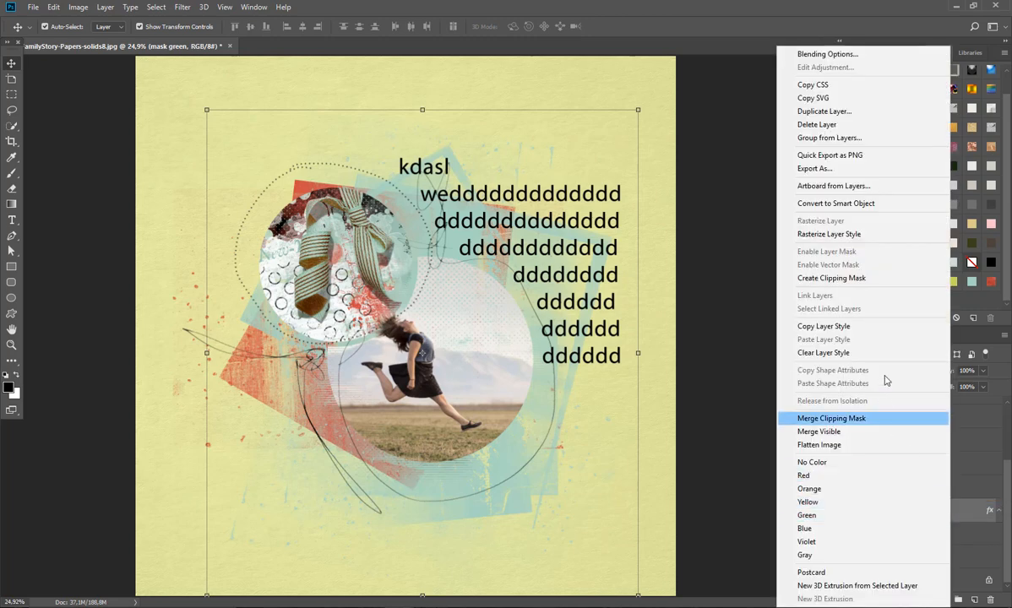
pyautogui.click(857, 235)
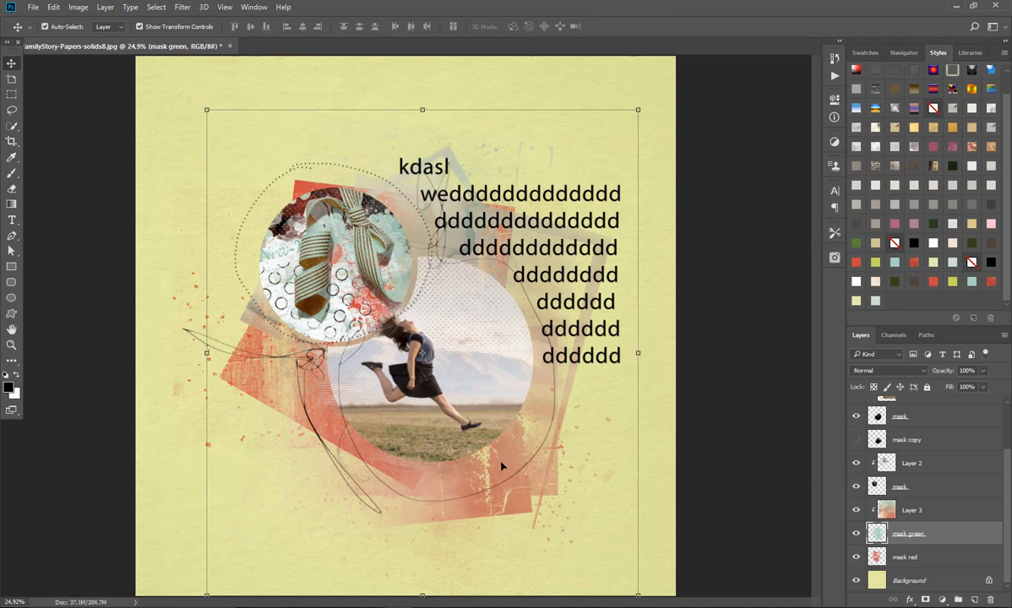
pyautogui.moveTo(473, 440); pyautogui.dragTo(520, 524)
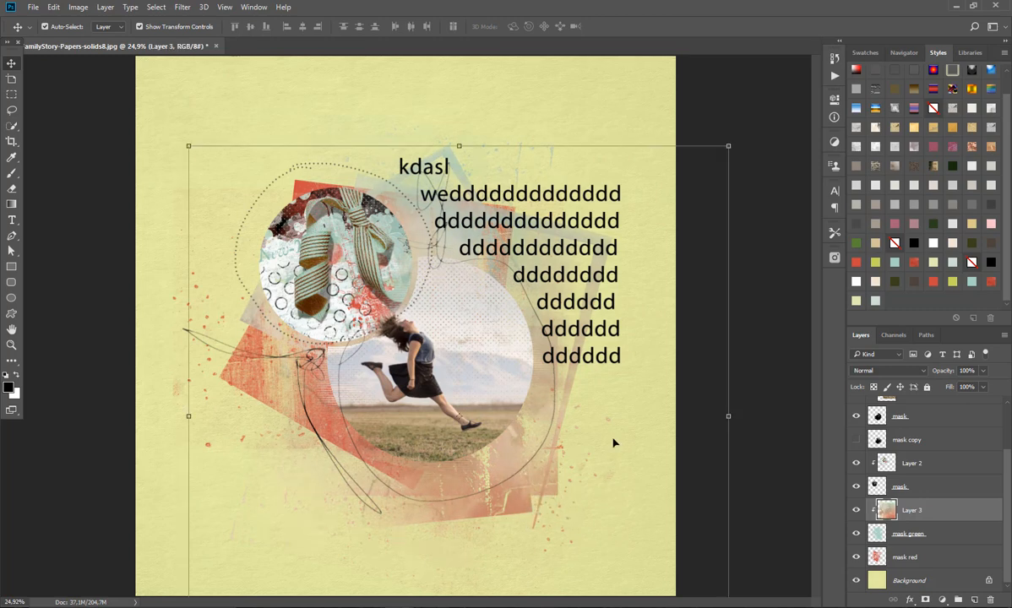
# Step: Open nbk-FamilyStory-Paper2.jpg from Adobe Bridge, place it above mask red, close its source, and shift the paper down over the page
pyautogui.click(904, 557)
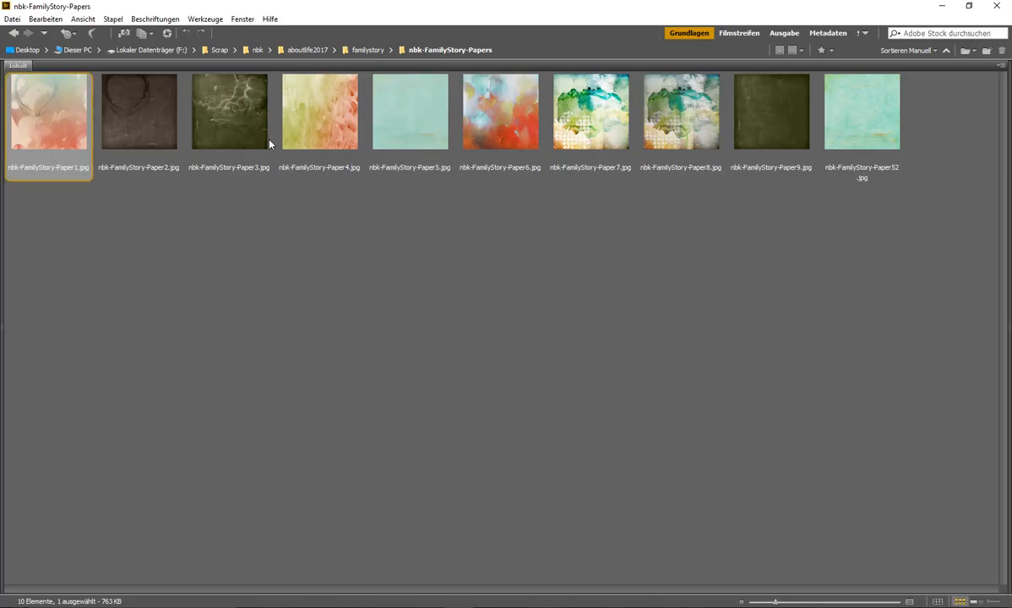
pyautogui.click(153, 120)
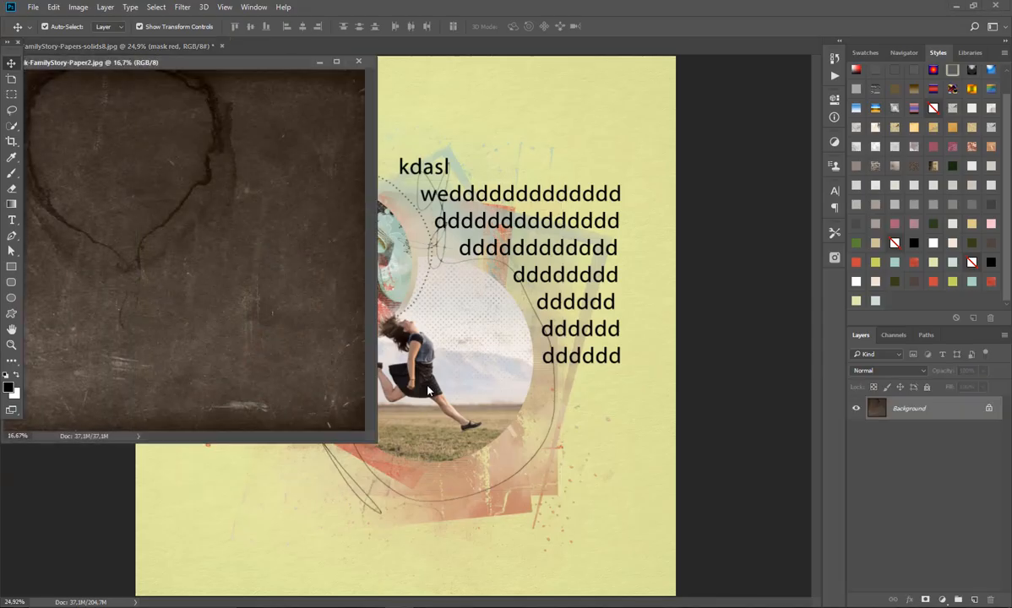
pyautogui.moveTo(399, 95); pyautogui.dragTo(402, 97)
pyautogui.click(359, 62)
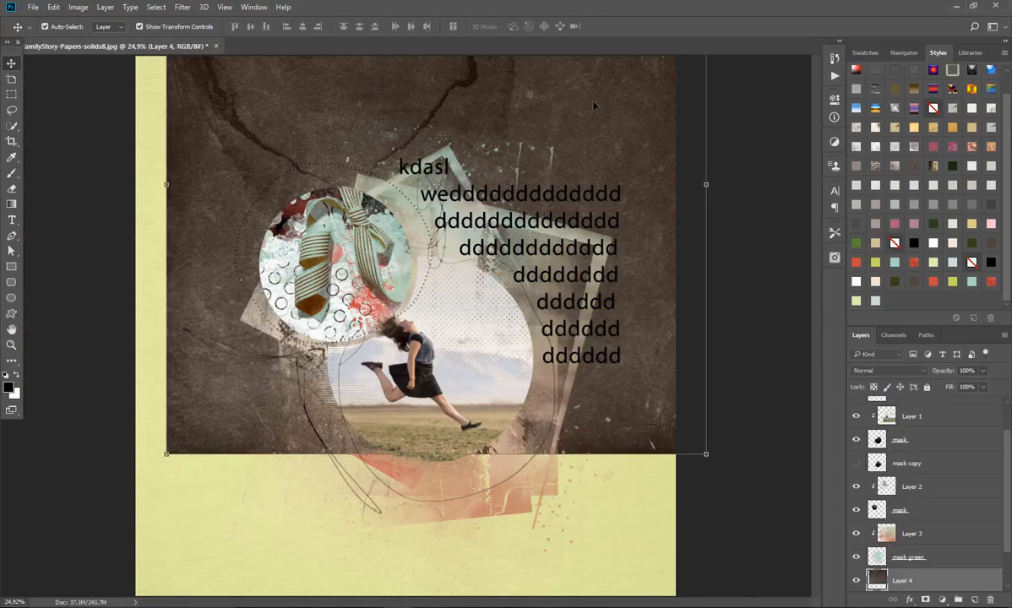
pyautogui.moveTo(596, 102); pyautogui.dragTo(596, 212)
pyautogui.scroll(-2, 912, 473)
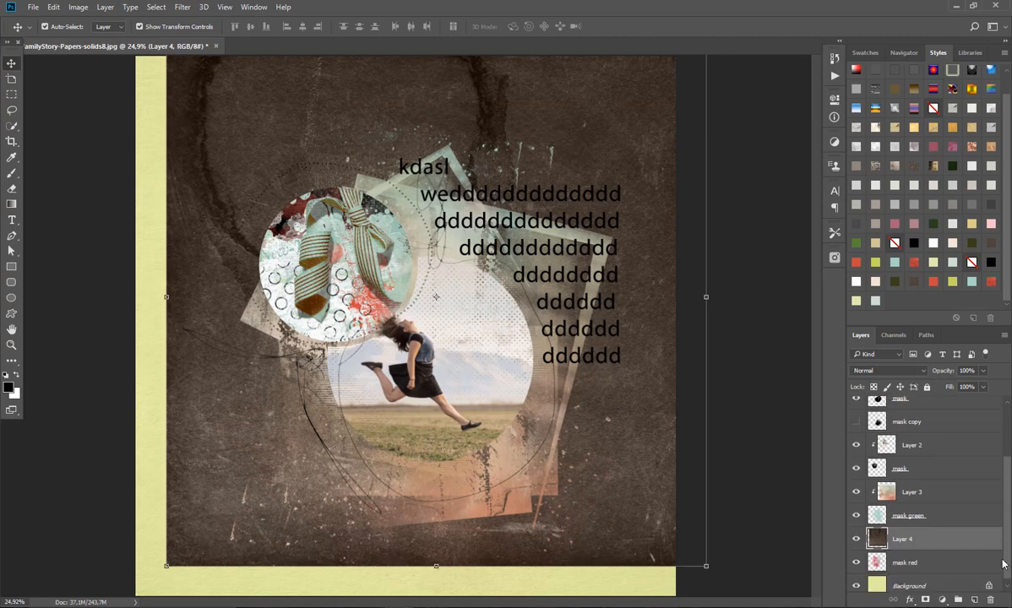
# Step: Clip the Layer 4 paper to the mask red layer, and hide the clipped paper
pyautogui.keyDown('alt'); pyautogui.click(910, 527); pyautogui.keyUp('alt')
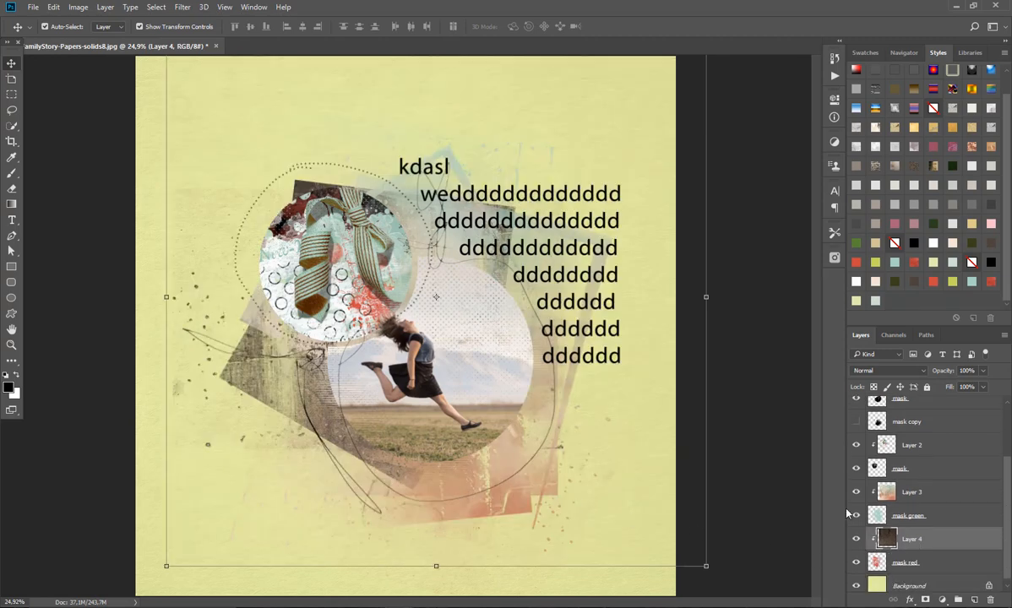
pyautogui.click(857, 539)
# Step: Try solid colour styles on the mask red layer, settle on the dark olive green one, and delete the clipped Layer 4 paper
pyautogui.click(926, 563)
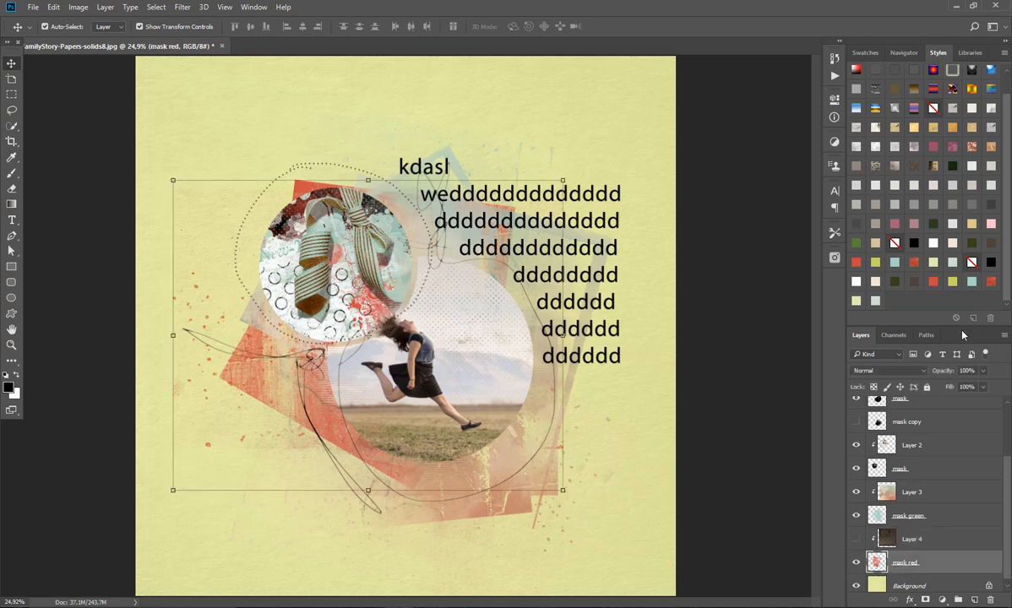
pyautogui.click(914, 283)
pyautogui.click(933, 283)
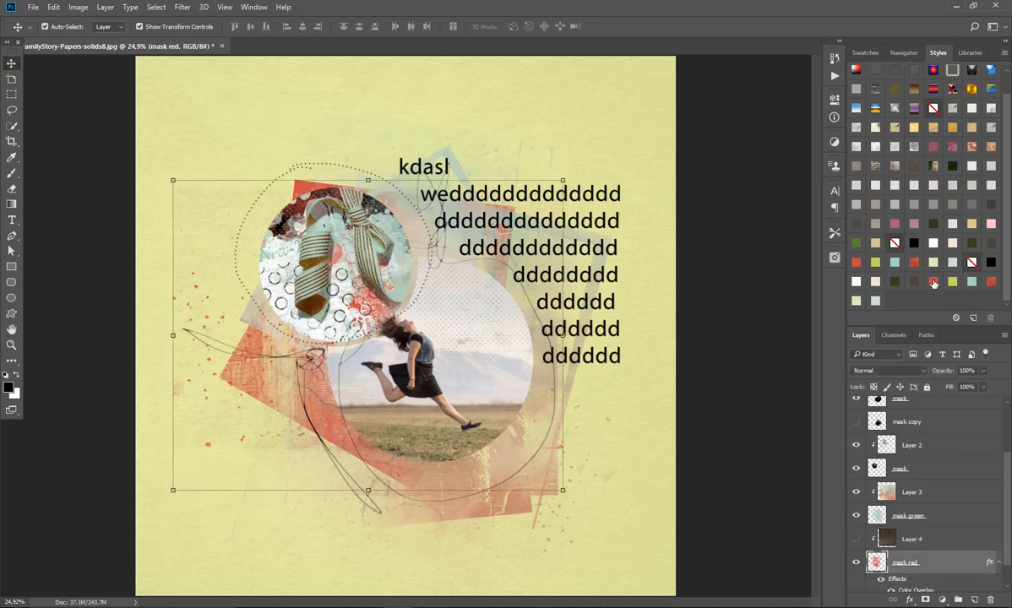
pyautogui.click(895, 282)
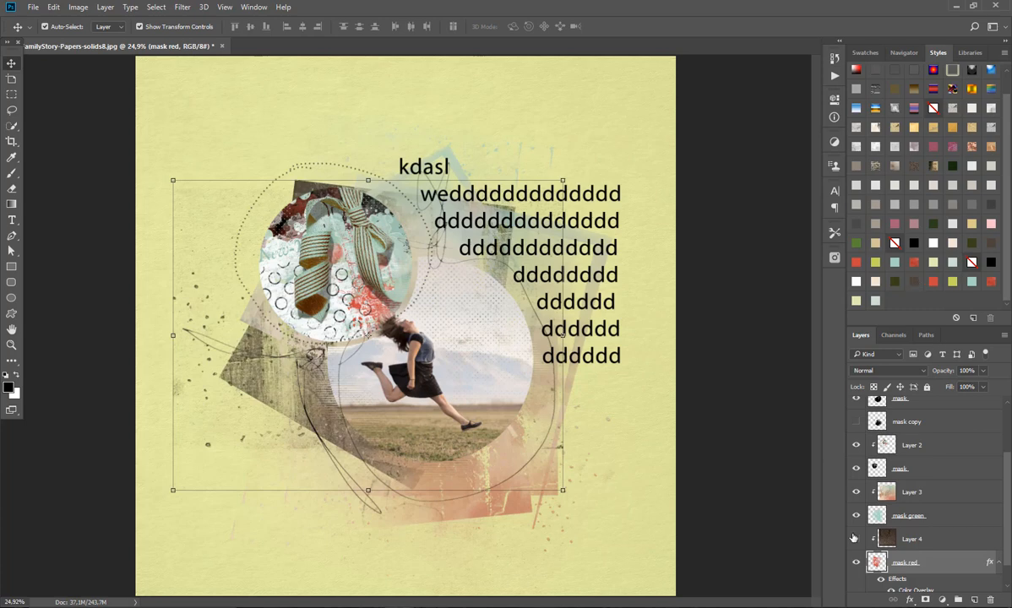
pyautogui.moveTo(908, 539); pyautogui.dragTo(989, 601)
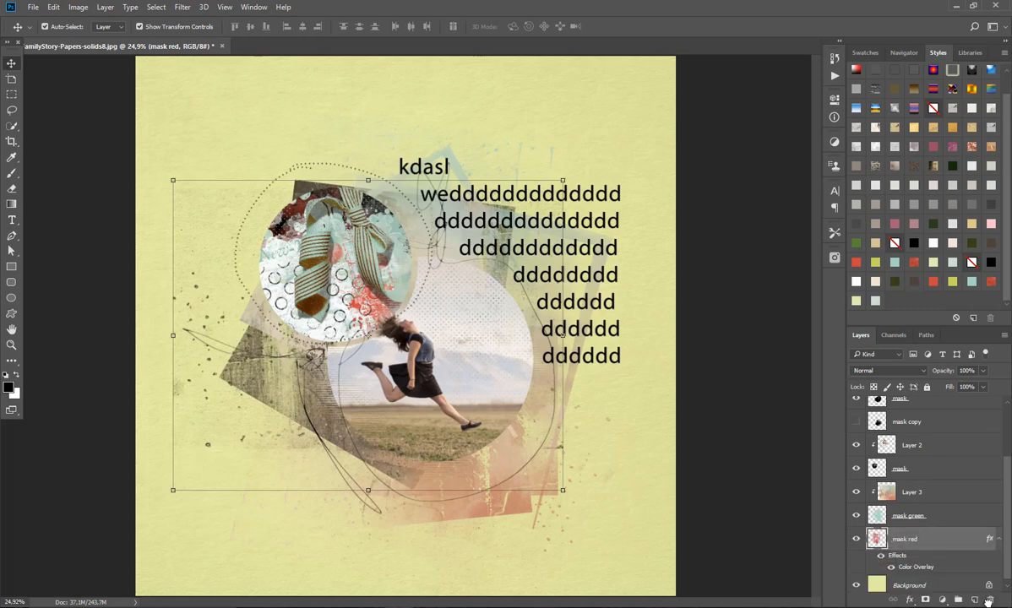
pyautogui.click(556, 123)
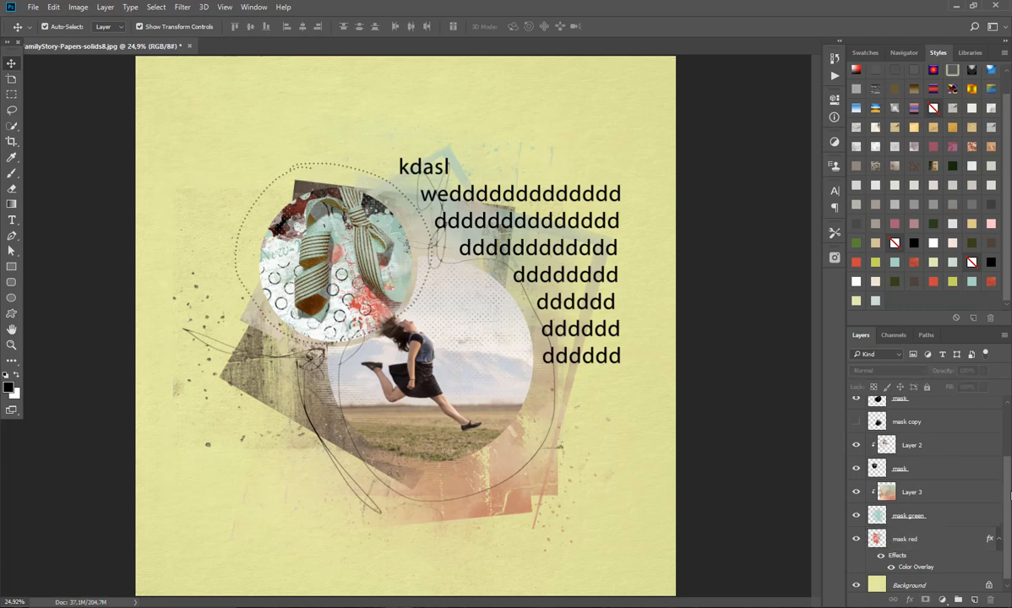
# Step: Recolour the lines & ink layer, trying the red pattern overlay style and settling on the lime green colour overlay style
pyautogui.moveTo(1005, 512); pyautogui.dragTo(1008, 434)
pyautogui.click(938, 432)
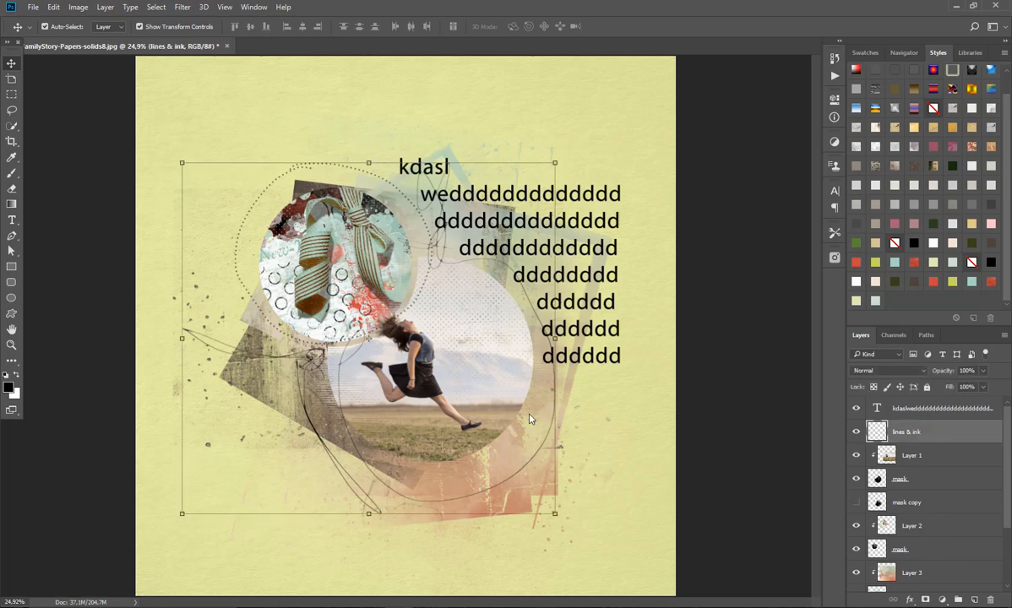
pyautogui.click(991, 282)
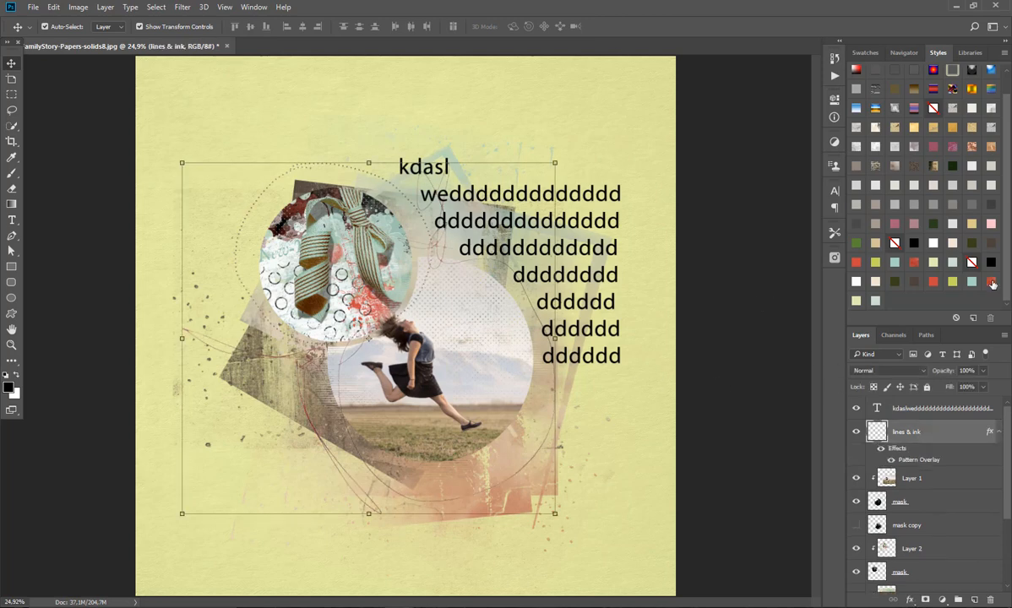
pyautogui.click(956, 283)
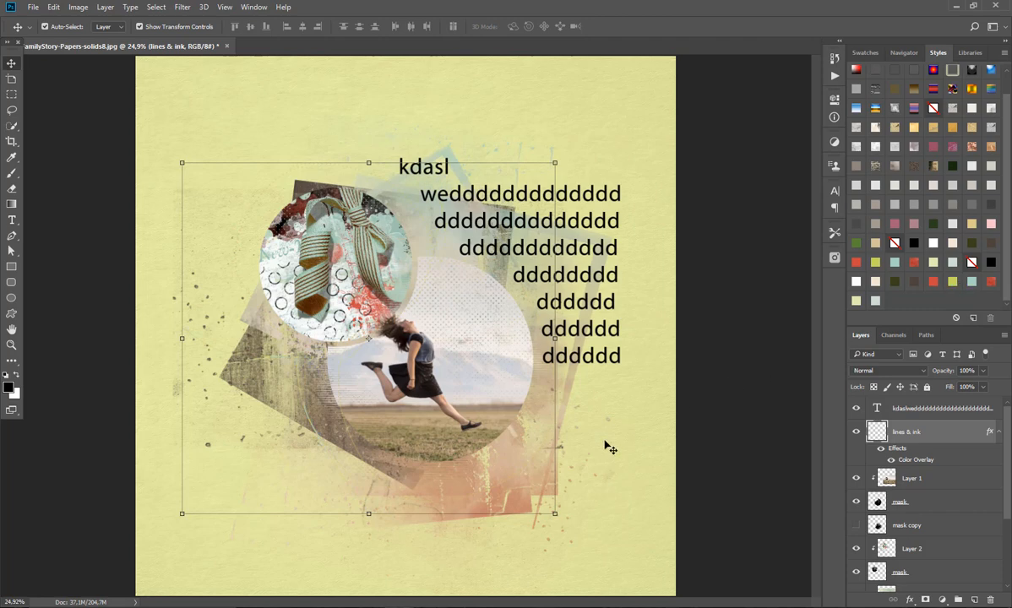
pyautogui.click(570, 437)
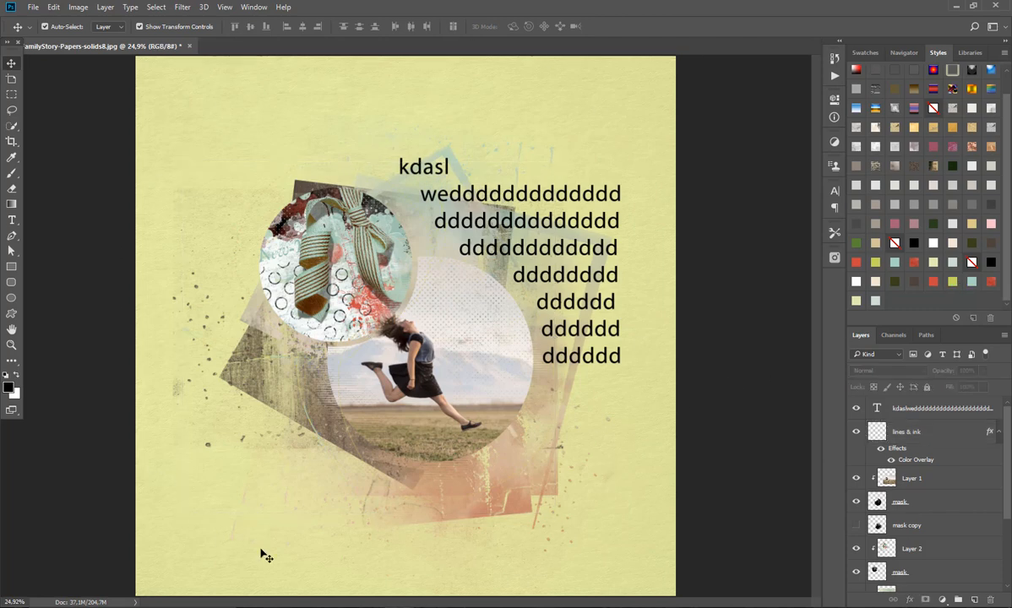